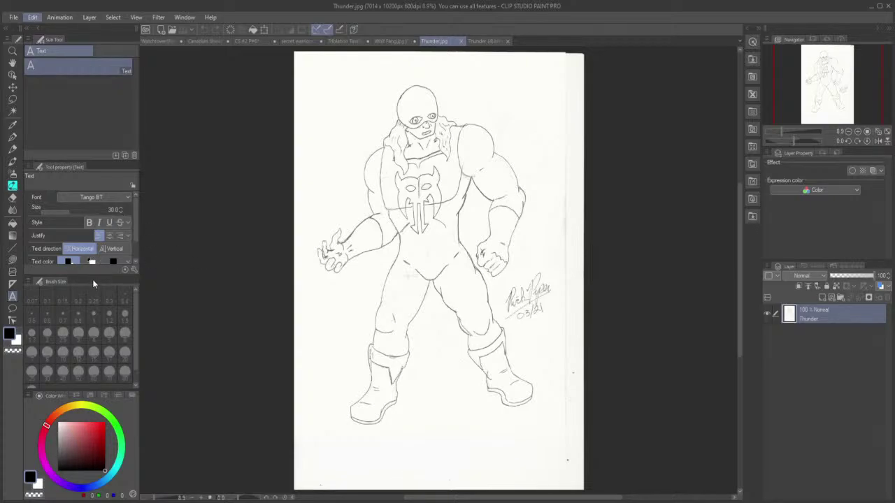
# Step: Crop the canvas on all four sides to about 5942 x 8514 px, tightly around the figure and its signature
pyautogui.hotkey('ctrl', 'alt', 'c')
pyautogui.moveTo(434, 489); pyautogui.dragTo(447, 435)
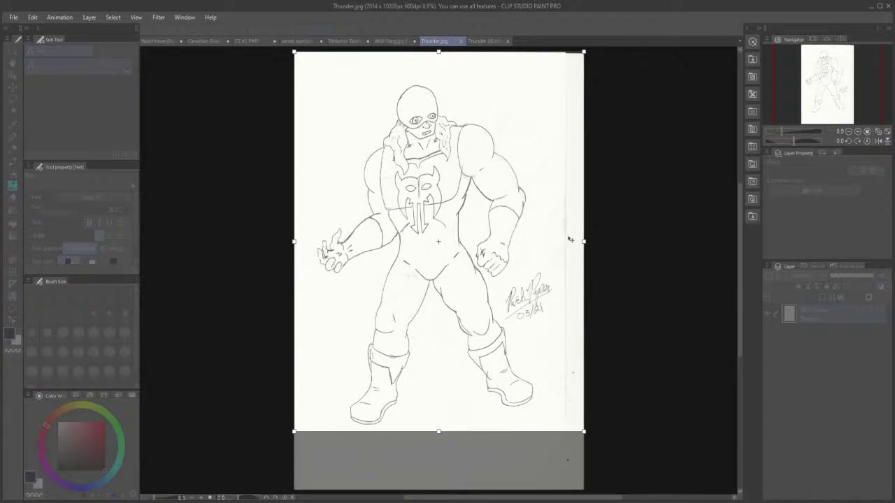
pyautogui.moveTo(583, 240); pyautogui.dragTo(556, 242)
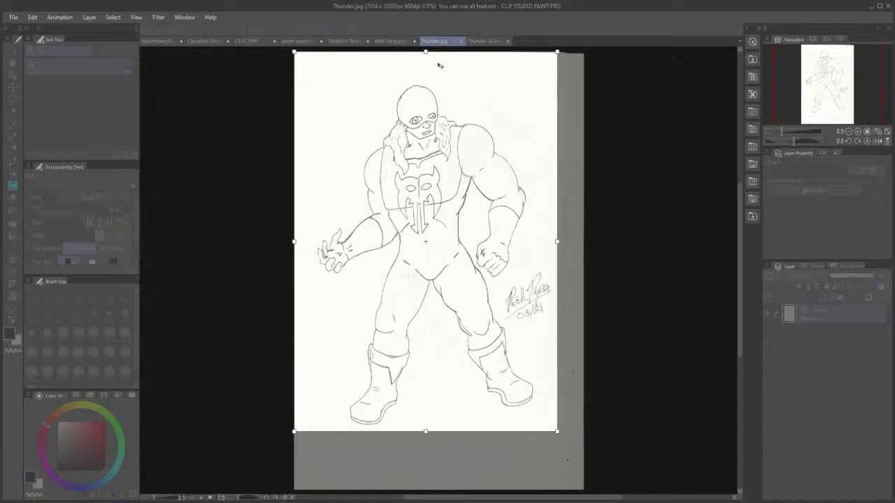
pyautogui.moveTo(427, 51); pyautogui.dragTo(429, 65)
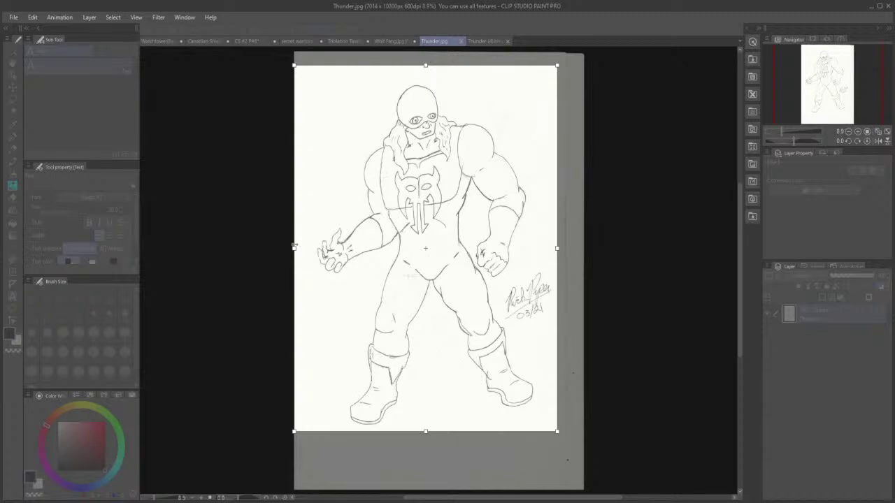
pyautogui.moveTo(293, 248); pyautogui.dragTo(297, 248)
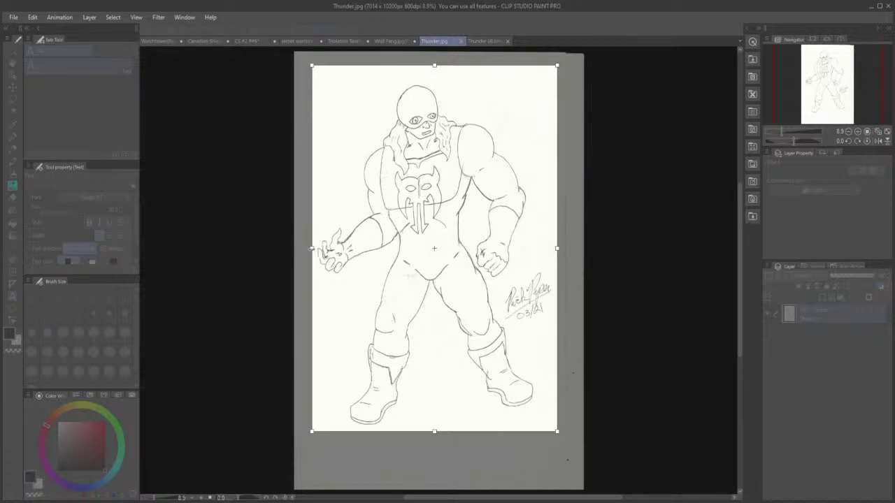
pyautogui.press('Return')
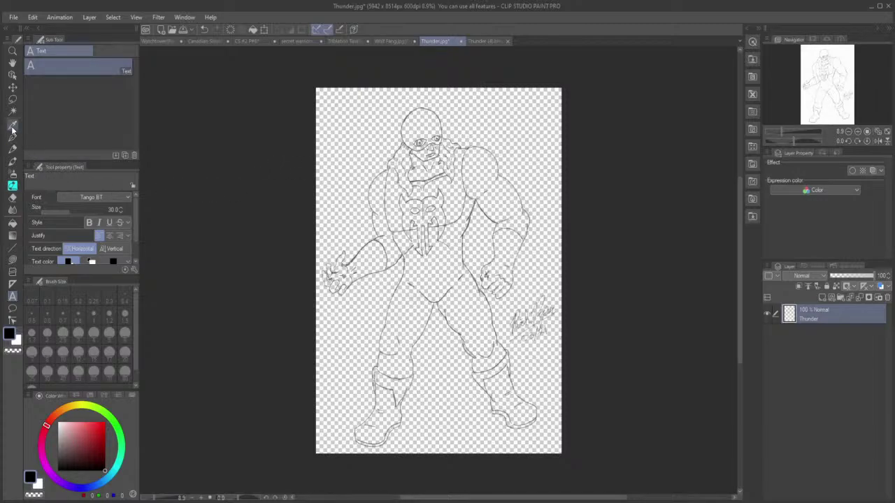
# Step: Lasso the signature beside the figure, cut and paste it onto its own layer, and clear the selection
pyautogui.click(13, 99)
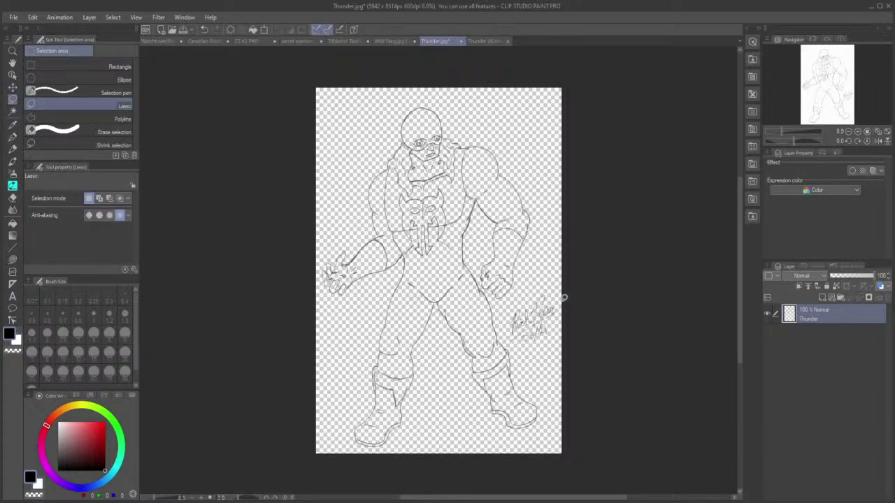
pyautogui.moveTo(557, 286)
pyautogui.mouseDown()
pyautogui.moveTo(510, 308)
pyautogui.moveTo(503, 323)
pyautogui.mouseUp()
pyautogui.moveTo(545, 278); pyautogui.dragTo(548, 279)
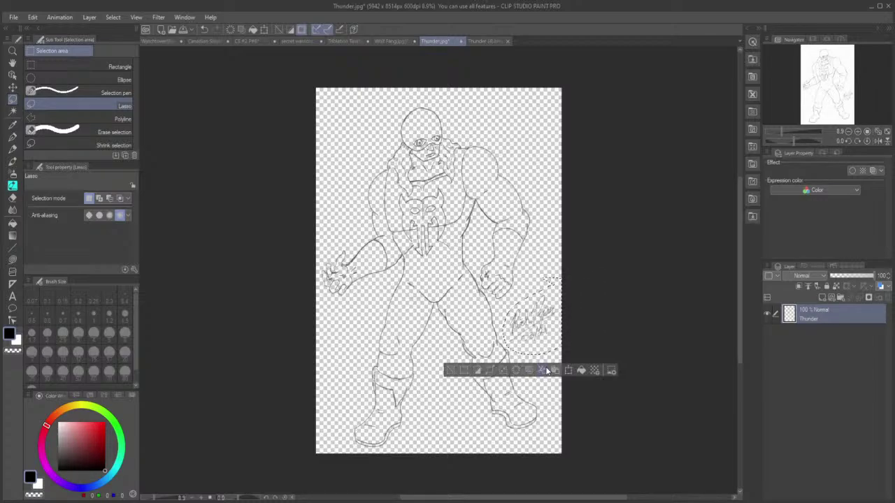
pyautogui.click(548, 371)
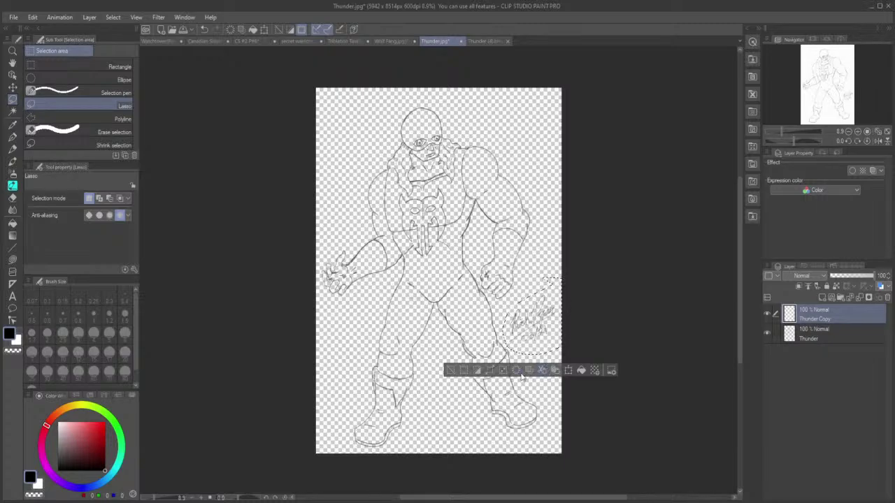
pyautogui.hotkey('ctrl', 'd')
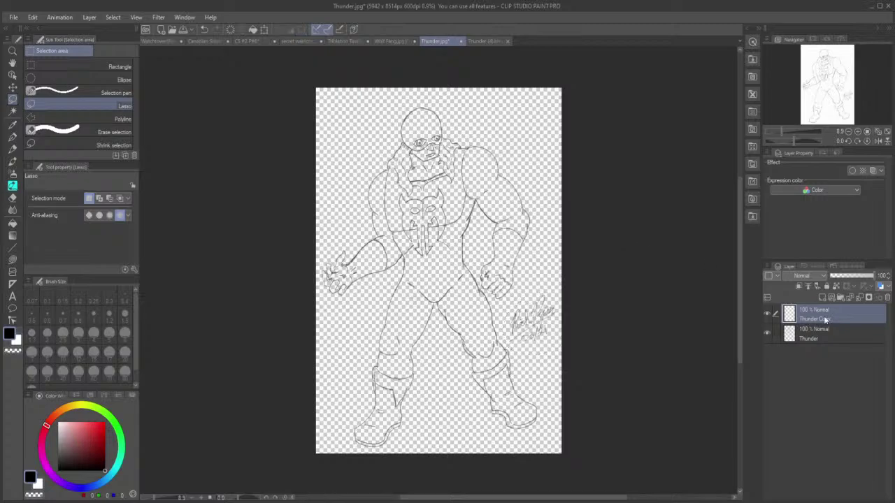
# Step: Create seven empty raster layers beneath the Thunder line art layer
pyautogui.click(821, 297)
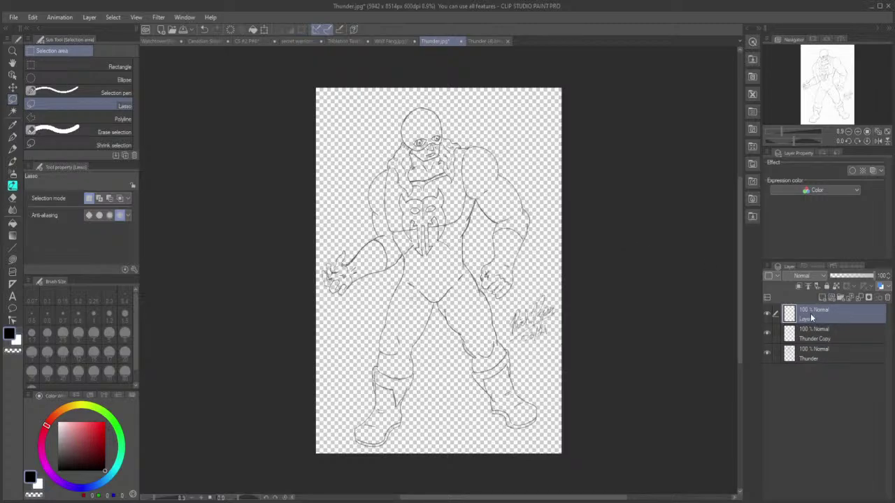
pyautogui.moveTo(812, 319); pyautogui.dragTo(808, 367)
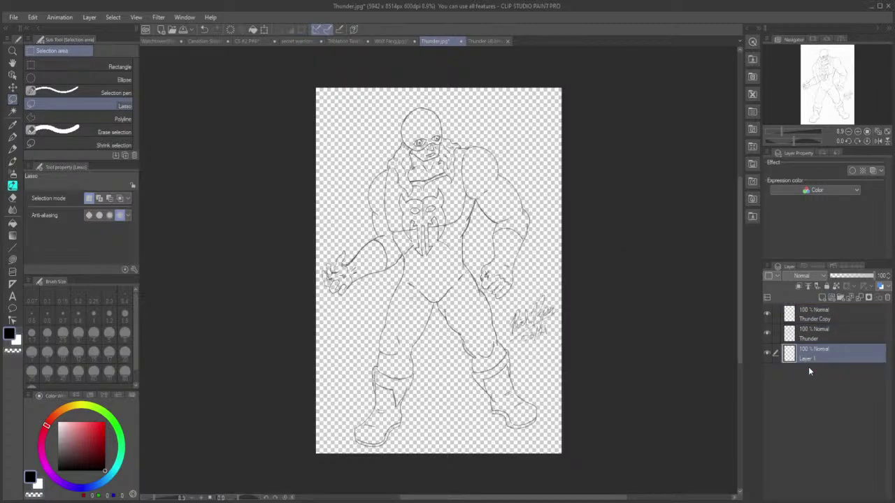
pyautogui.click(821, 297)
pyautogui.click(821, 297)
pyautogui.click(821, 297)
pyautogui.click(821, 297)
pyautogui.click(822, 297)
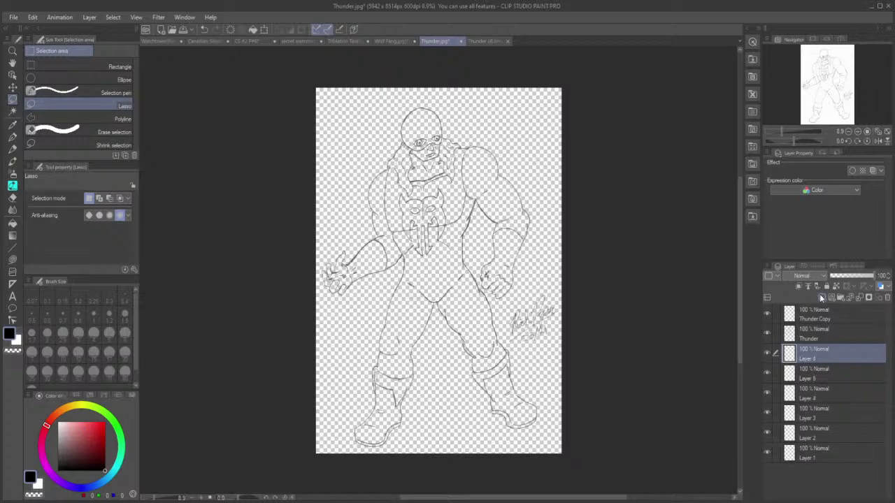
pyautogui.click(821, 297)
# Step: Make Layer 1 active and sample the costume's dark blue from the coloured reference Thunder (4).bmp, returning to Thunder.jpg
pyautogui.click(805, 474)
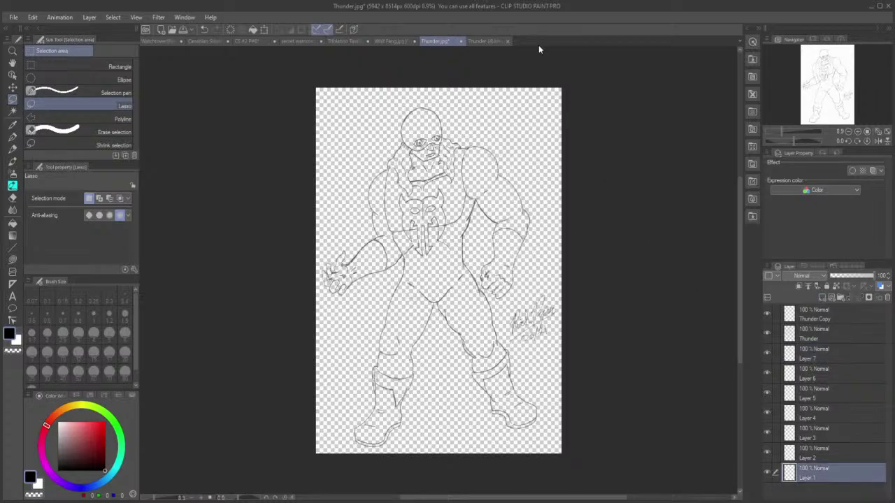
pyautogui.click(485, 41)
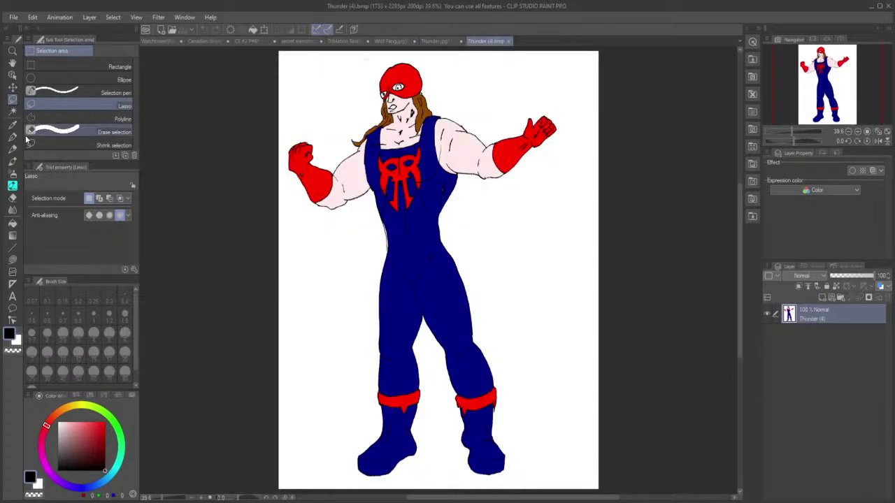
pyautogui.click(12, 125)
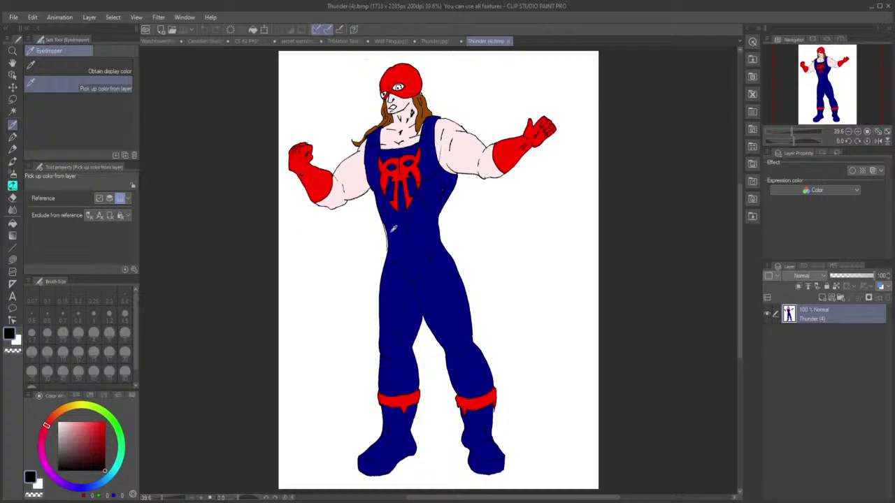
pyautogui.click(416, 247)
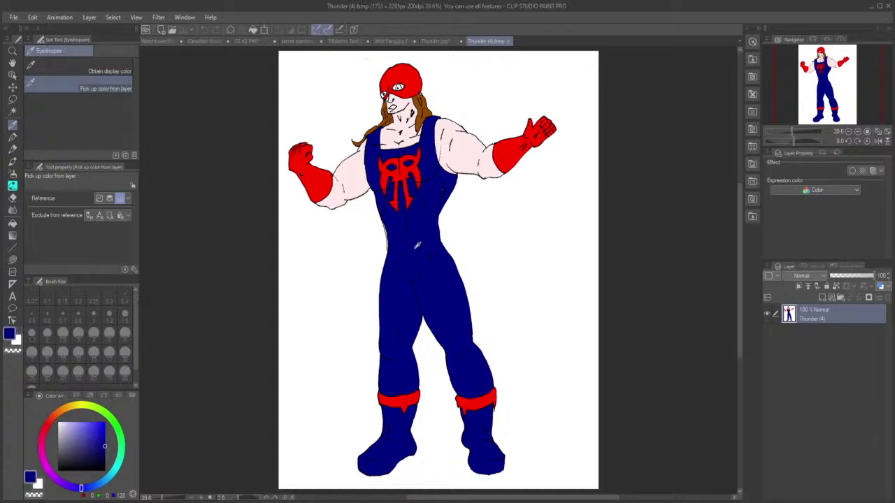
pyautogui.click(435, 41)
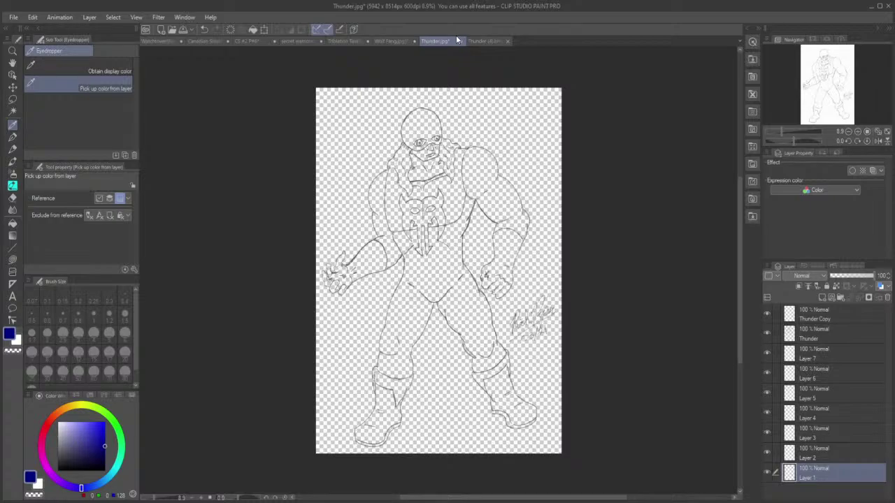
# Step: Lasso-fill both trouser legs and the sleeveless torso of the costume with dark blue on Layer 1
pyautogui.click(13, 260)
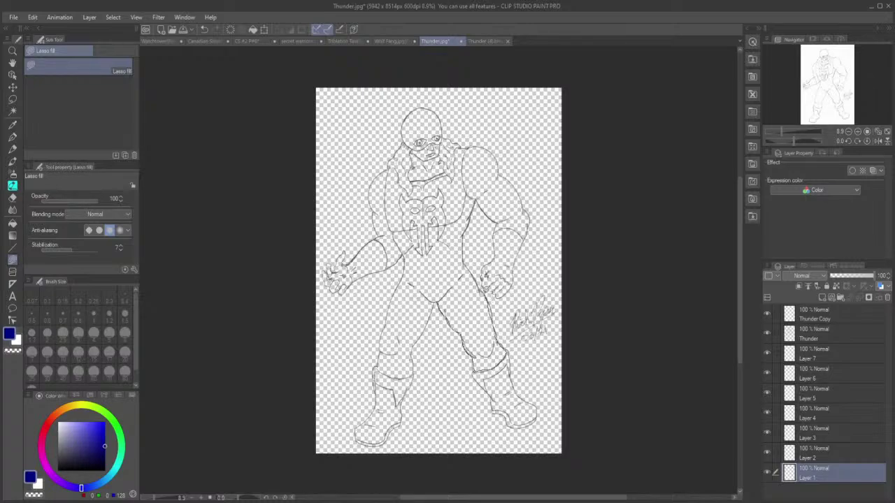
pyautogui.moveTo(474, 271)
pyautogui.mouseDown()
pyautogui.moveTo(463, 260)
pyautogui.moveTo(445, 276)
pyautogui.moveTo(440, 303)
pyautogui.moveTo(448, 292)
pyautogui.mouseUp()
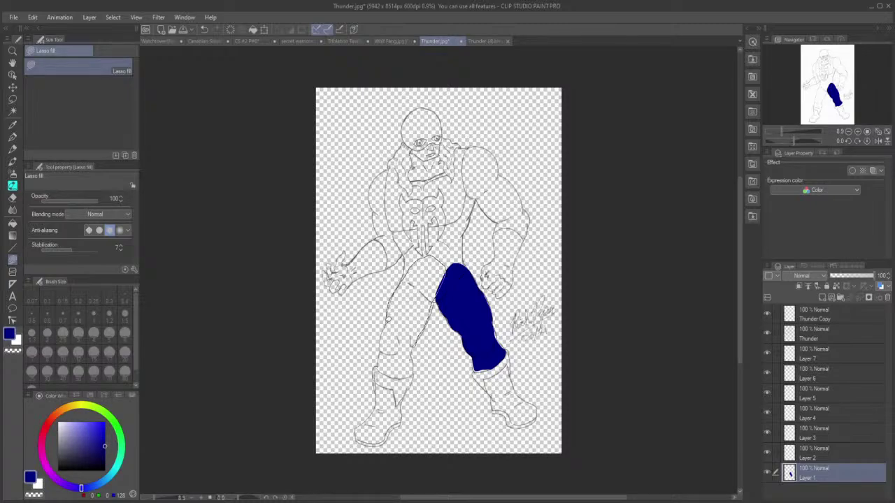
pyautogui.moveTo(388, 321)
pyautogui.mouseDown()
pyautogui.moveTo(403, 353)
pyautogui.moveTo(443, 286)
pyautogui.moveTo(420, 301)
pyautogui.moveTo(415, 343)
pyautogui.moveTo(441, 292)
pyautogui.moveTo(412, 302)
pyautogui.mouseUp()
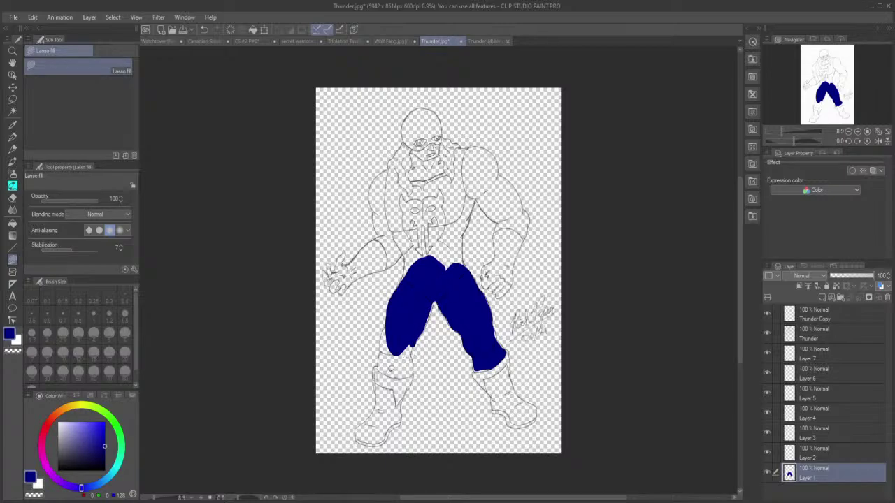
pyautogui.moveTo(378, 365)
pyautogui.mouseDown()
pyautogui.moveTo(413, 372)
pyautogui.moveTo(405, 312)
pyautogui.moveTo(383, 331)
pyautogui.moveTo(378, 365)
pyautogui.mouseUp()
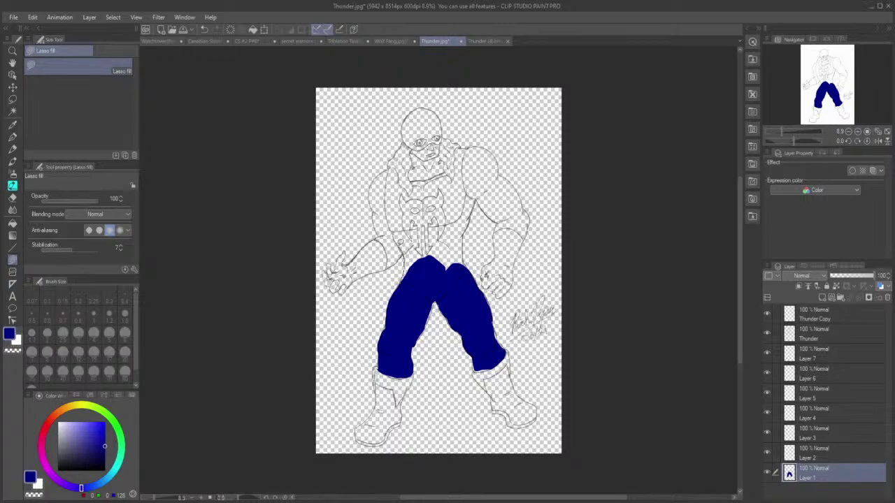
pyautogui.moveTo(389, 216)
pyautogui.mouseDown()
pyautogui.moveTo(390, 164)
pyautogui.moveTo(409, 191)
pyautogui.moveTo(414, 179)
pyautogui.moveTo(471, 174)
pyautogui.moveTo(465, 261)
pyautogui.moveTo(397, 293)
pyautogui.mouseUp()
pyautogui.moveTo(462, 253)
pyautogui.mouseDown()
pyautogui.moveTo(468, 274)
pyautogui.moveTo(469, 145)
pyautogui.moveTo(449, 150)
pyautogui.moveTo(432, 195)
pyautogui.mouseUp()
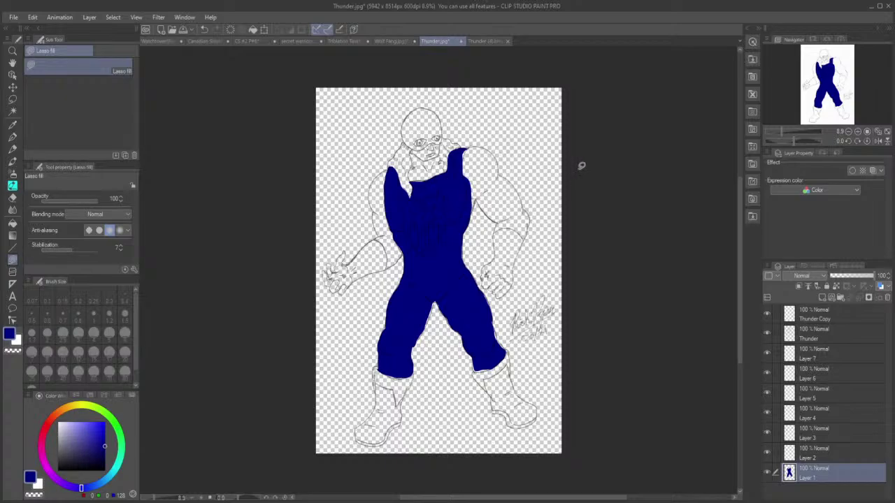
# Step: Check the boot colours in the reference image and lasso-fill both boots below the cuffs with dark blue on Layer 1
pyautogui.click(479, 41)
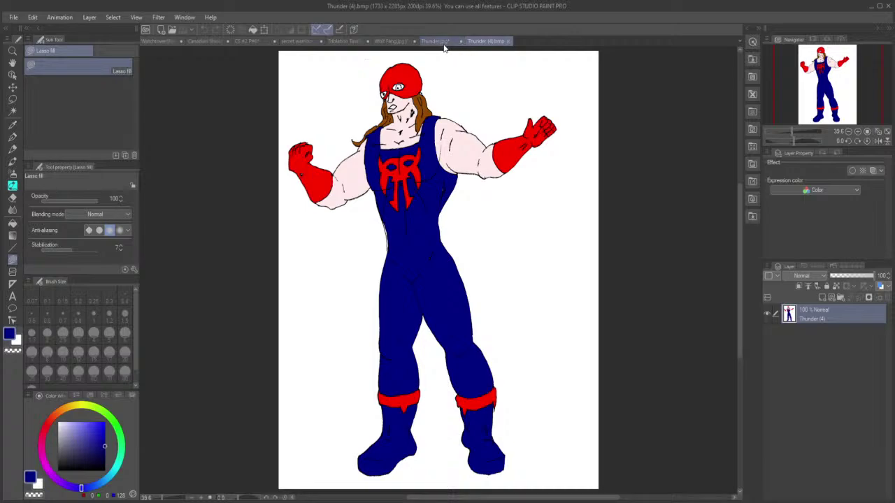
pyautogui.click(443, 42)
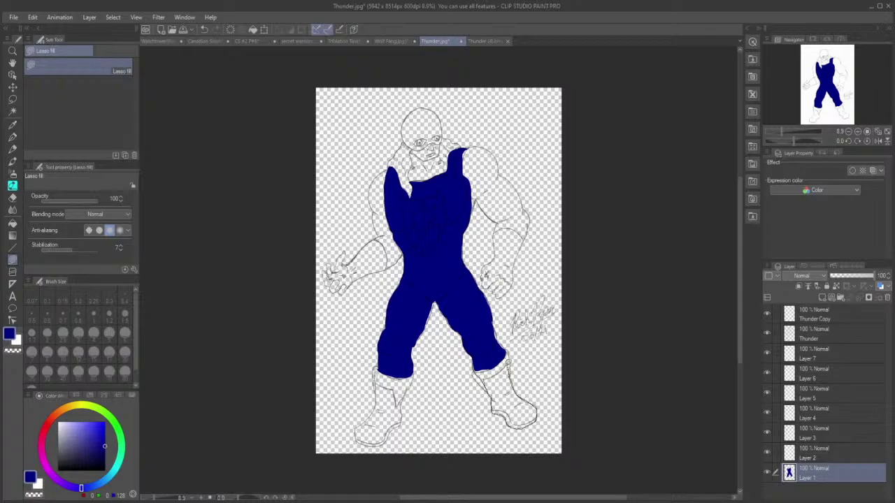
pyautogui.moveTo(486, 380); pyautogui.dragTo(490, 374)
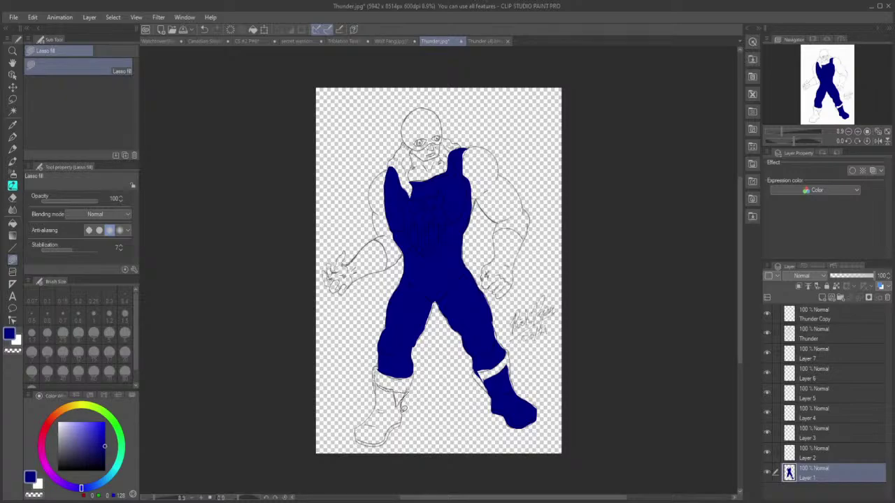
pyautogui.moveTo(392, 431)
pyautogui.mouseDown()
pyautogui.moveTo(356, 427)
pyautogui.moveTo(411, 377)
pyautogui.moveTo(394, 387)
pyautogui.moveTo(378, 377)
pyautogui.moveTo(379, 390)
pyautogui.moveTo(399, 388)
pyautogui.moveTo(378, 376)
pyautogui.mouseUp()
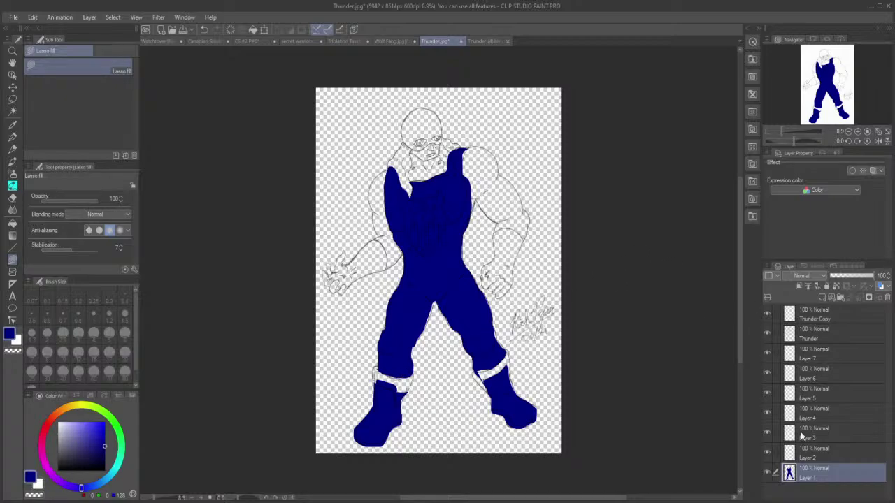
# Step: Make Layer 2 active and sample the red of the glove in the Thunder (4).bmp reference, returning to Thunder.jpg
pyautogui.click(808, 457)
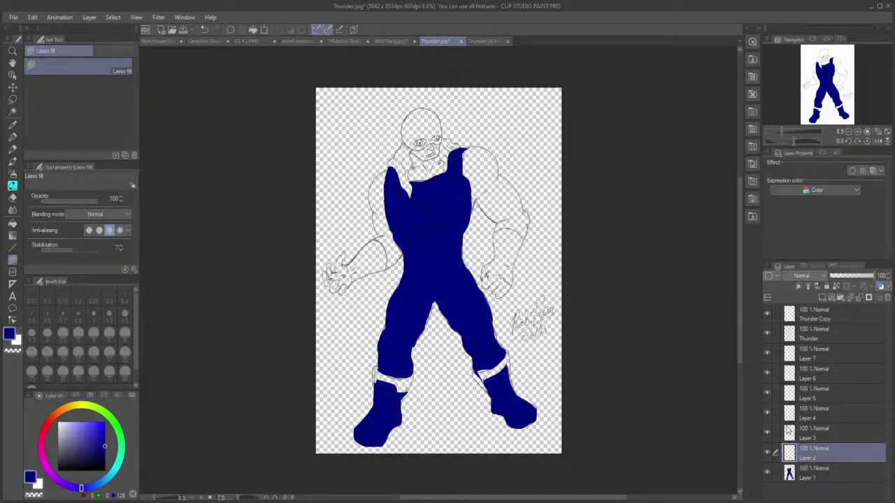
pyautogui.click(486, 42)
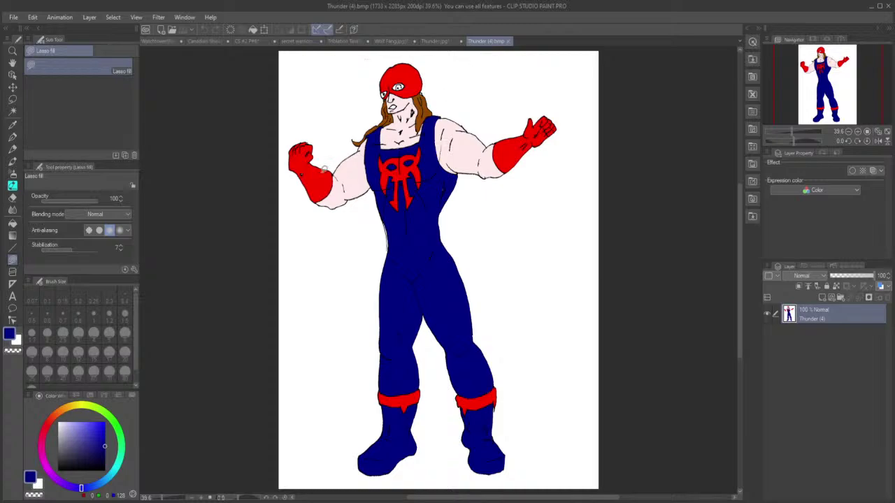
pyautogui.click(14, 125)
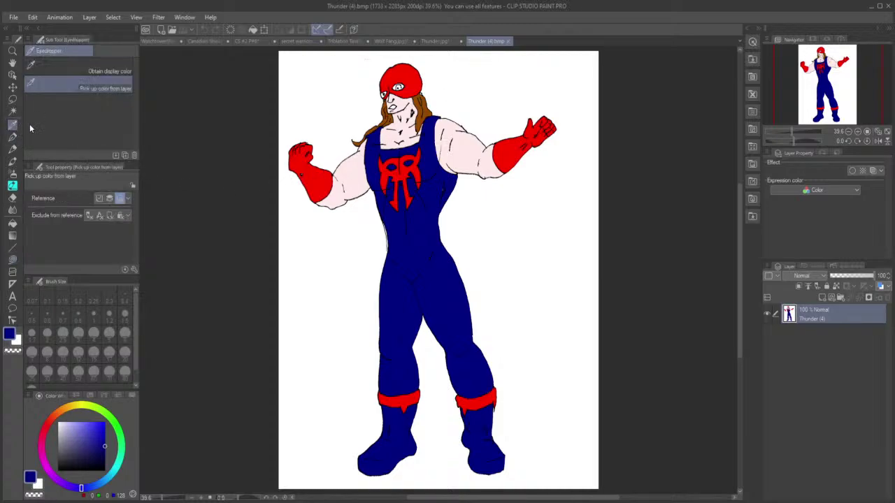
pyautogui.click(319, 178)
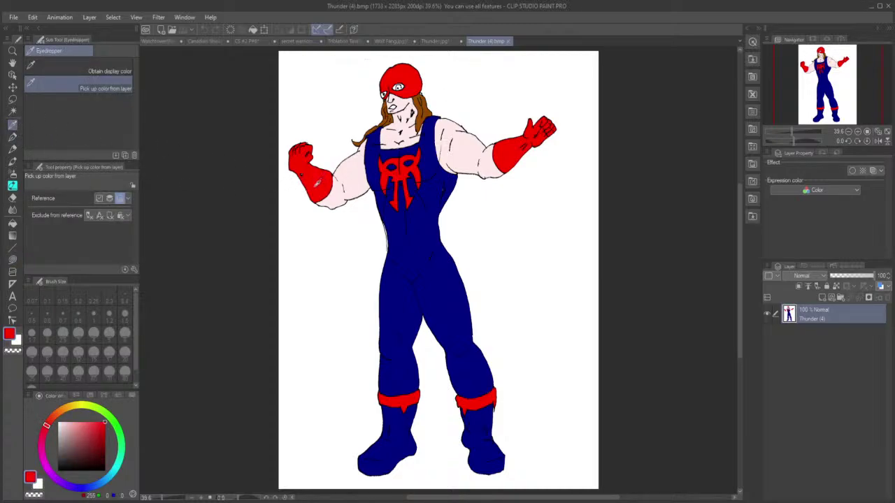
pyautogui.click(439, 42)
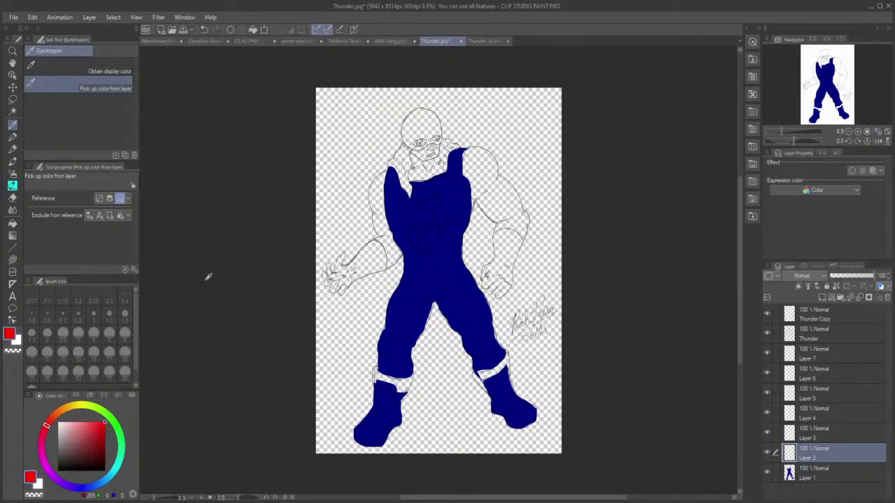
# Step: Lasso-fill the glove of the clenched hand, from fist to forearm edge, with red on Layer 2
pyautogui.click(12, 260)
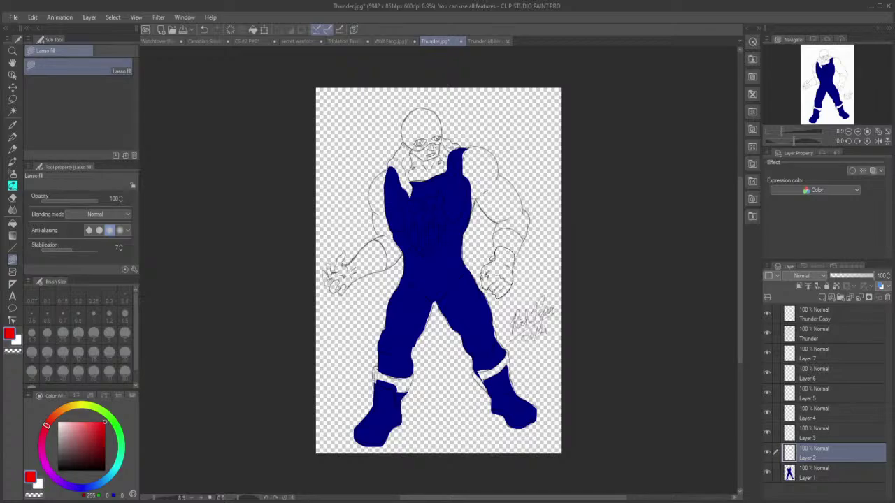
pyautogui.moveTo(485, 269); pyautogui.dragTo(483, 266)
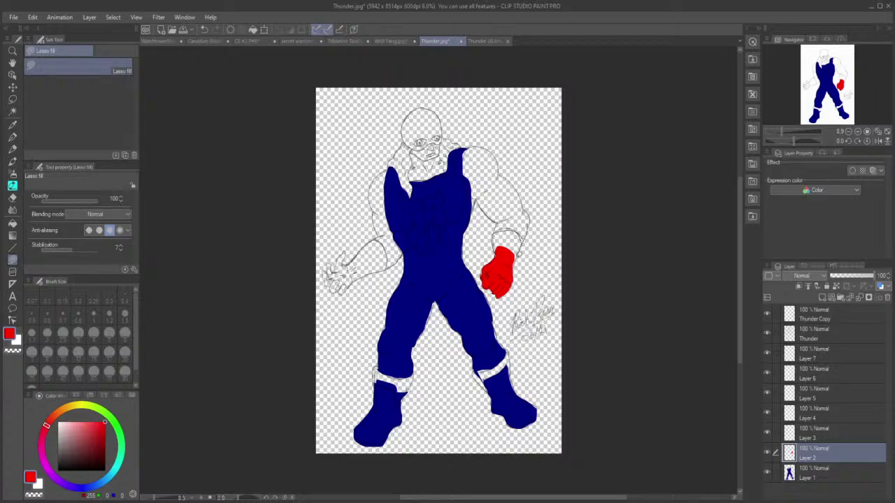
pyautogui.moveTo(513, 273); pyautogui.dragTo(506, 260)
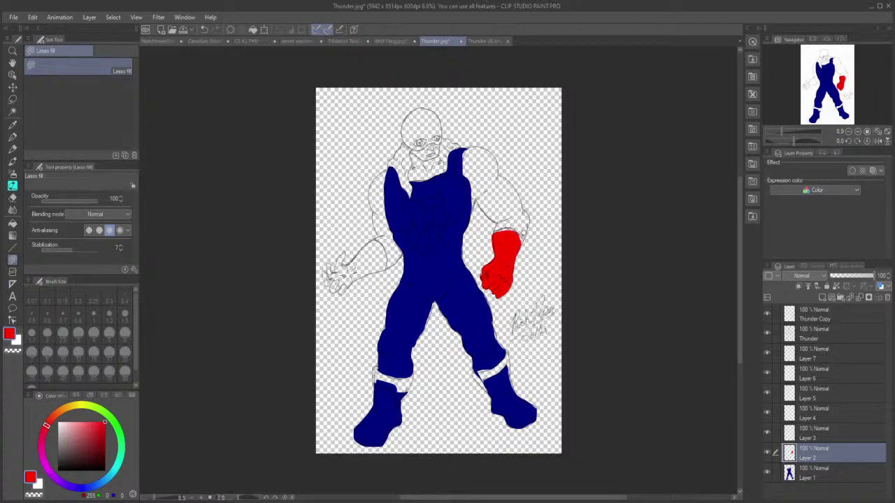
pyautogui.moveTo(524, 234)
pyautogui.mouseDown()
pyautogui.moveTo(522, 250)
pyautogui.moveTo(509, 254)
pyautogui.mouseUp()
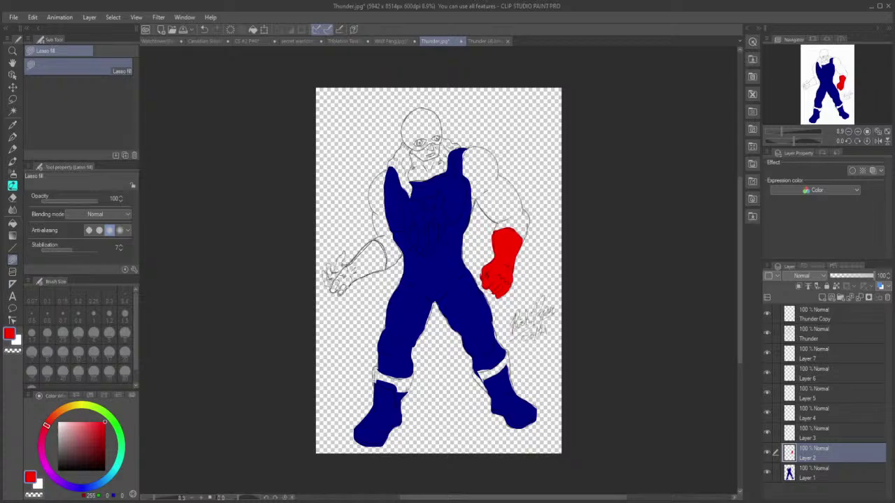
# Step: Lasso-fill the glove of the open hand, from forearm edge to fingertips, with red on Layer 2
pyautogui.moveTo(342, 285); pyautogui.dragTo(338, 286)
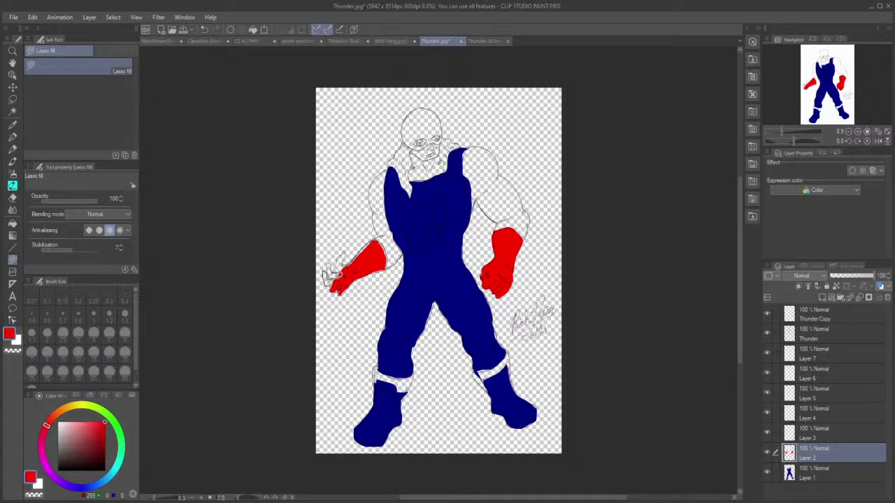
pyautogui.moveTo(337, 274); pyautogui.dragTo(336, 287)
pyautogui.moveTo(344, 253)
pyautogui.mouseDown()
pyautogui.moveTo(349, 269)
pyautogui.moveTo(340, 265)
pyautogui.mouseUp()
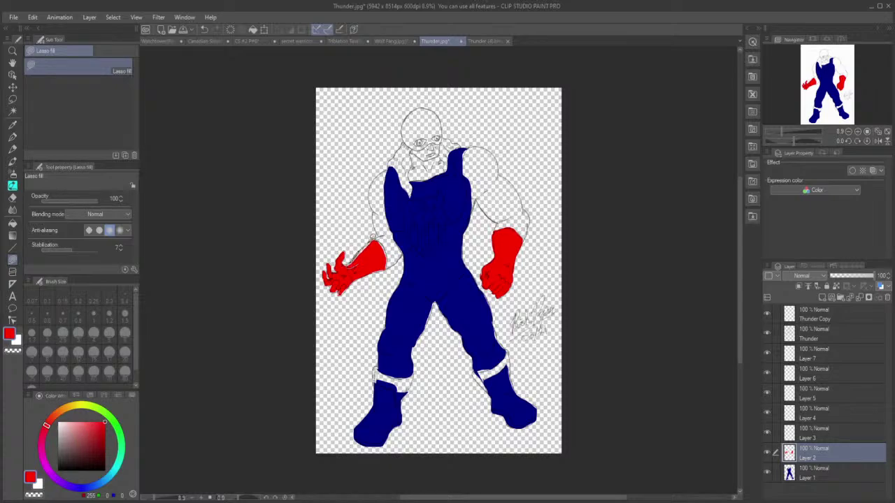
pyautogui.moveTo(374, 237)
pyautogui.mouseDown()
pyautogui.moveTo(375, 261)
pyautogui.moveTo(383, 252)
pyautogui.moveTo(388, 260)
pyautogui.moveTo(372, 233)
pyautogui.mouseUp()
# Step: Lasso-fill both boot cuffs and the central nose area of the chest emblem with red on Layer 2
pyautogui.moveTo(483, 383)
pyautogui.mouseDown()
pyautogui.moveTo(489, 393)
pyautogui.moveTo(484, 378)
pyautogui.moveTo(508, 362)
pyautogui.moveTo(513, 372)
pyautogui.moveTo(510, 347)
pyautogui.moveTo(476, 371)
pyautogui.moveTo(484, 386)
pyautogui.moveTo(476, 372)
pyautogui.moveTo(499, 370)
pyautogui.mouseUp()
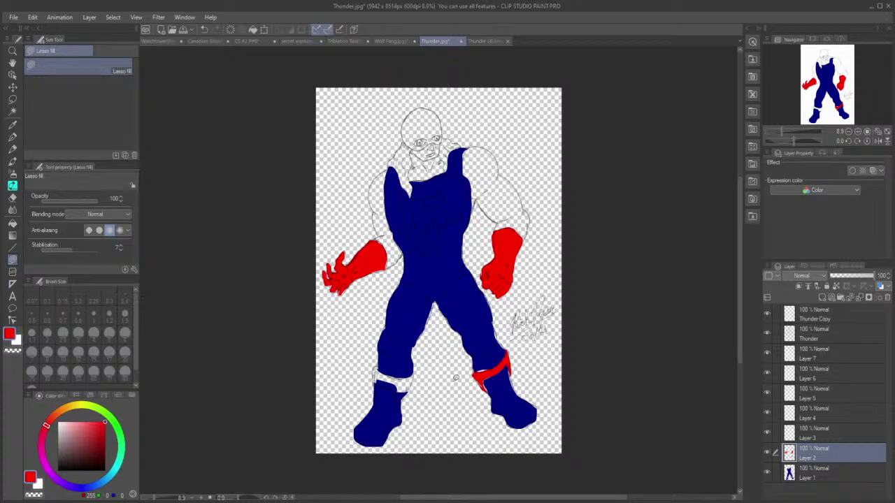
pyautogui.moveTo(390, 384)
pyautogui.mouseDown()
pyautogui.moveTo(378, 379)
pyautogui.moveTo(399, 399)
pyautogui.moveTo(399, 374)
pyautogui.moveTo(378, 366)
pyautogui.moveTo(377, 388)
pyautogui.mouseUp()
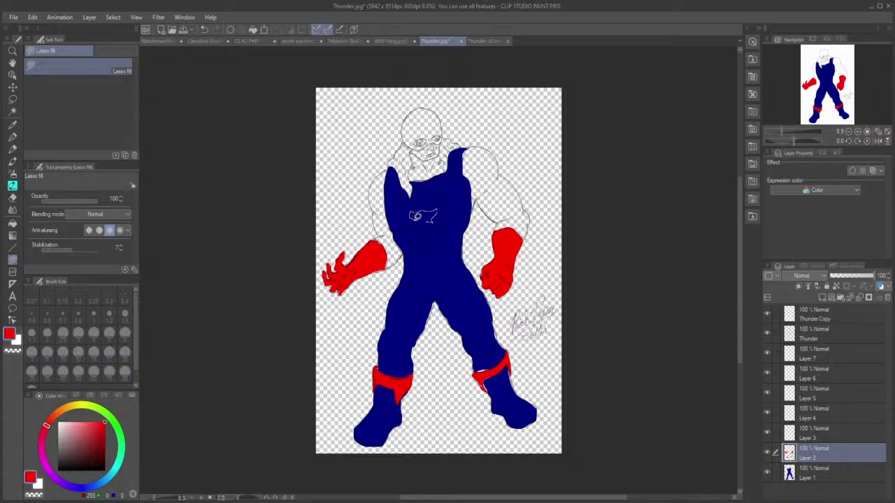
pyautogui.moveTo(416, 222); pyautogui.dragTo(424, 221)
# Step: Toggle the visibility of Layer 2 and the Thunder layer to examine the chest emblem's line art, leaving both shown
pyautogui.click(768, 455)
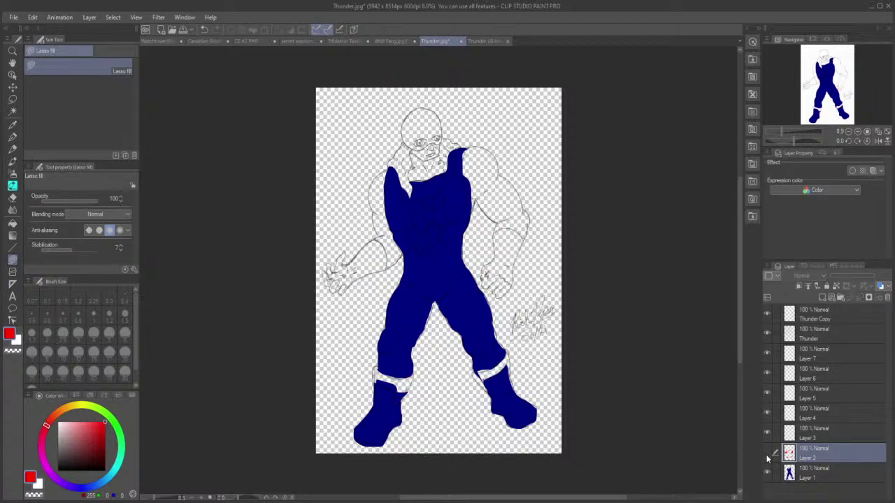
pyautogui.click(768, 454)
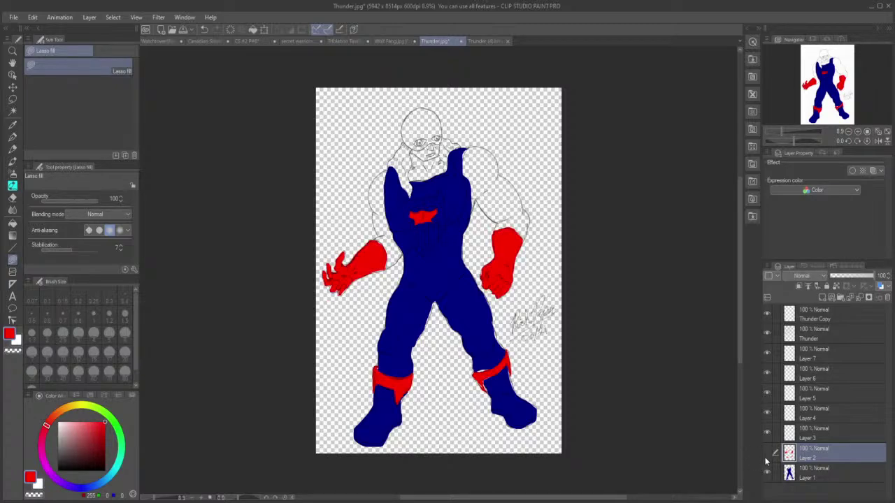
pyautogui.click(766, 454)
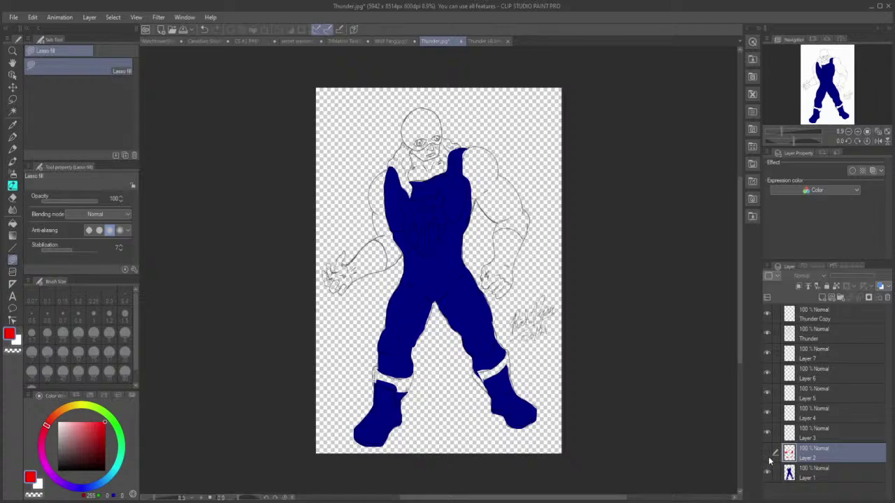
pyautogui.click(767, 454)
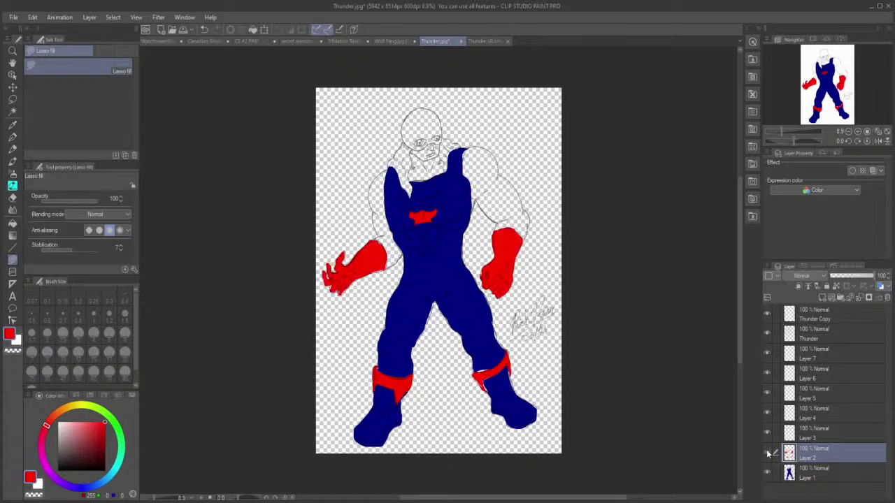
pyautogui.click(767, 454)
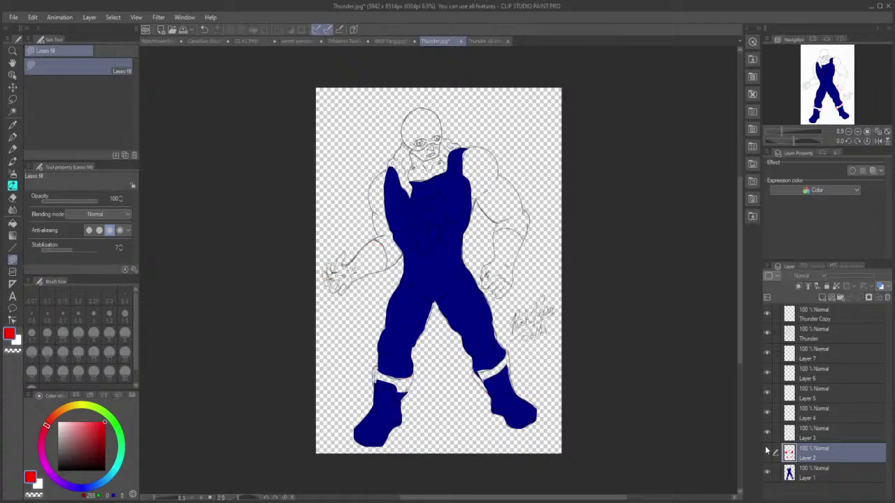
pyautogui.click(767, 335)
pyautogui.click(766, 335)
pyautogui.click(766, 453)
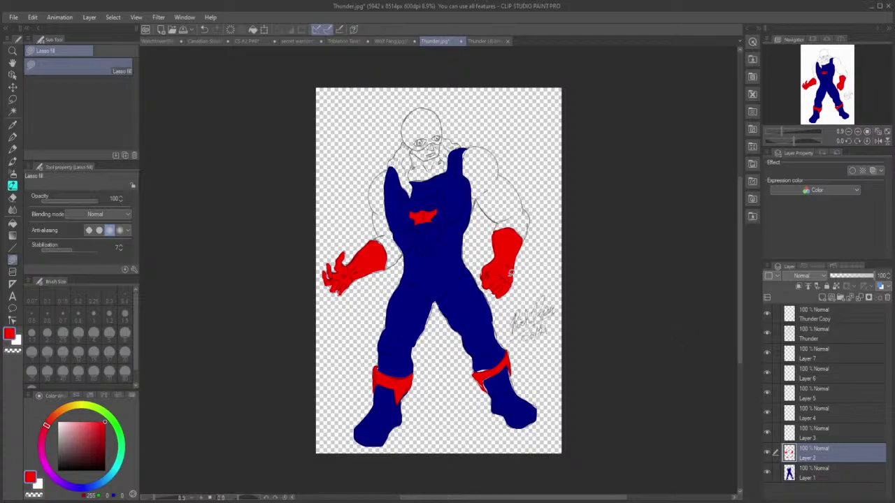
# Step: Lasso-fill the rest of the chest emblem with red on Layer 2, covering fangs, side prongs and horned brows but not the eye holes
pyautogui.scroll(-1, 509, 271)
pyautogui.scroll(2, 510, 271)
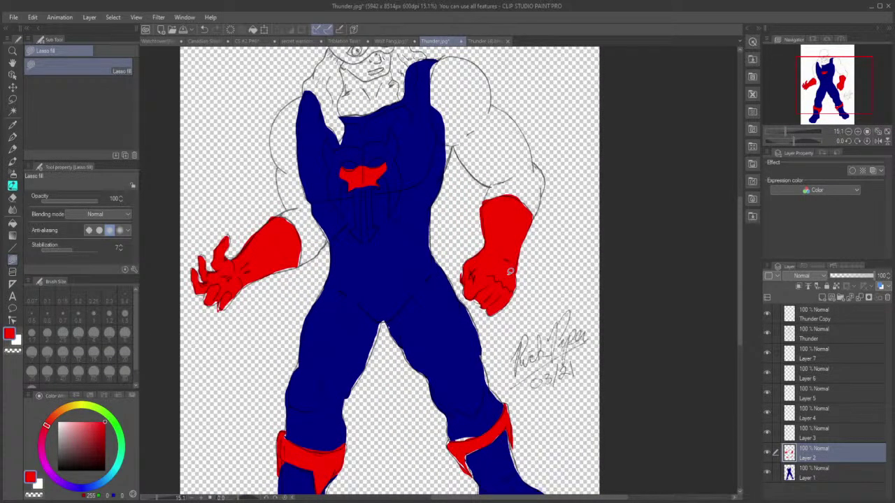
pyautogui.scroll(1, 510, 272)
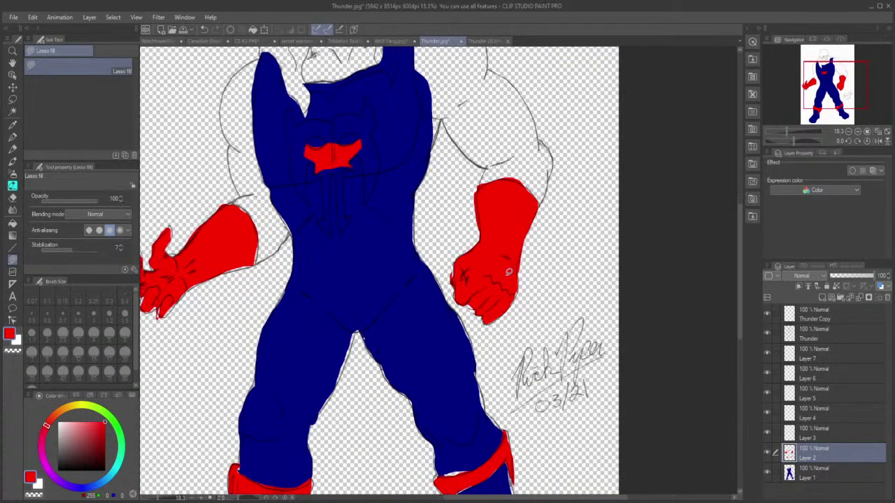
pyautogui.click(766, 454)
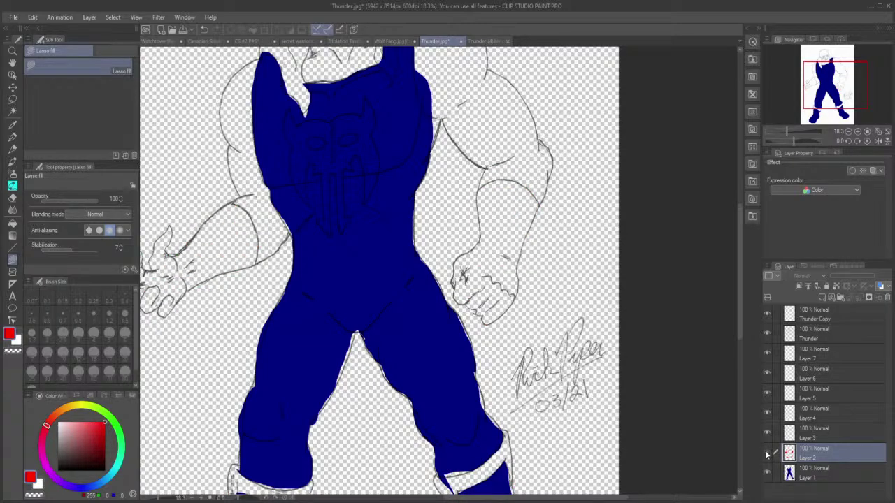
pyautogui.click(766, 454)
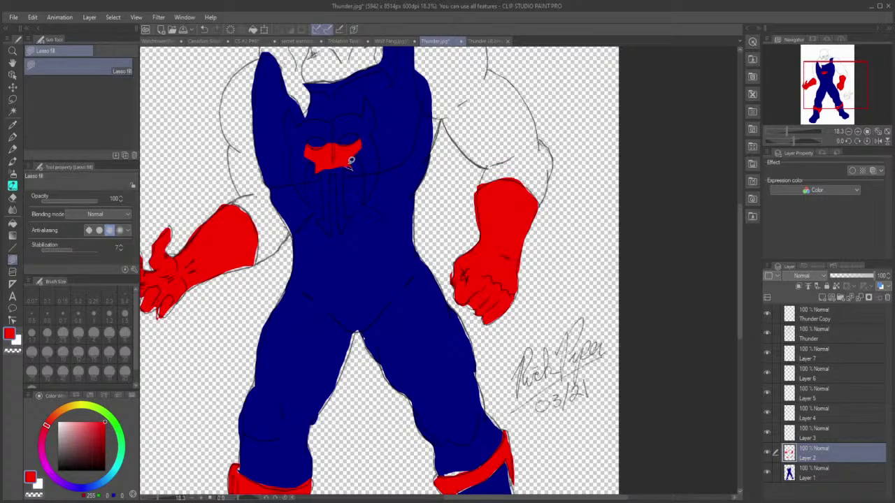
pyautogui.moveTo(336, 170)
pyautogui.mouseDown()
pyautogui.moveTo(340, 229)
pyautogui.moveTo(350, 218)
pyautogui.moveTo(346, 163)
pyautogui.moveTo(322, 168)
pyautogui.moveTo(332, 166)
pyautogui.moveTo(335, 232)
pyautogui.moveTo(319, 219)
pyautogui.moveTo(321, 167)
pyautogui.mouseUp()
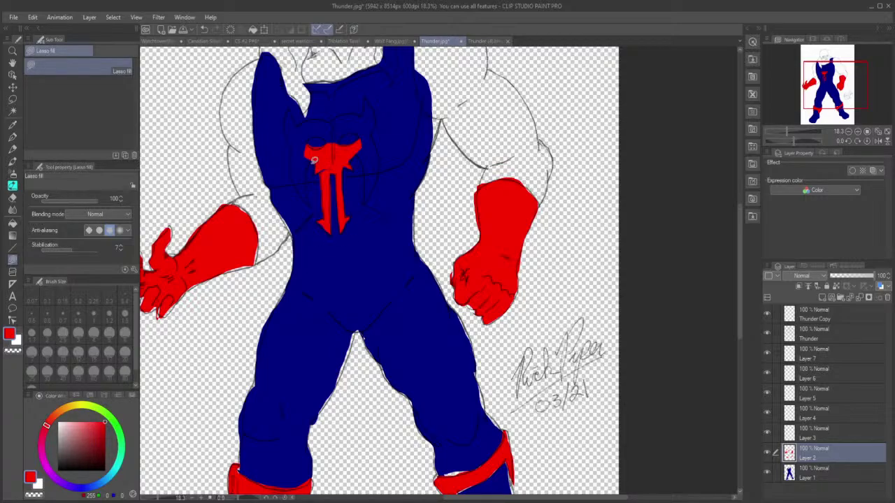
pyautogui.moveTo(309, 207)
pyautogui.mouseDown()
pyautogui.moveTo(318, 150)
pyautogui.moveTo(304, 144)
pyautogui.moveTo(292, 168)
pyautogui.moveTo(311, 203)
pyautogui.mouseUp()
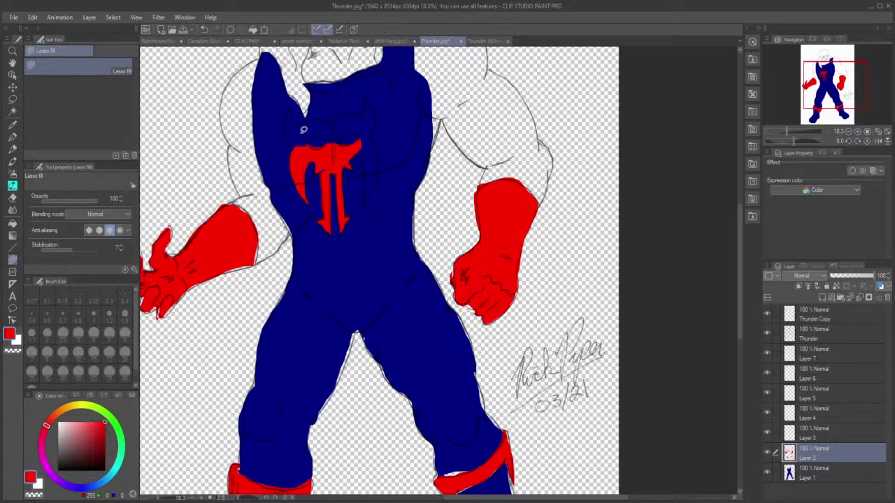
pyautogui.moveTo(306, 137)
pyautogui.mouseDown()
pyautogui.moveTo(308, 145)
pyautogui.moveTo(318, 135)
pyautogui.moveTo(334, 143)
pyautogui.moveTo(329, 116)
pyautogui.moveTo(299, 122)
pyautogui.moveTo(289, 105)
pyautogui.moveTo(285, 124)
pyautogui.moveTo(298, 148)
pyautogui.moveTo(351, 130)
pyautogui.moveTo(372, 139)
pyautogui.moveTo(376, 128)
pyautogui.mouseUp()
pyautogui.moveTo(378, 116)
pyautogui.mouseDown()
pyautogui.moveTo(367, 98)
pyautogui.moveTo(364, 113)
pyautogui.moveTo(348, 107)
pyautogui.moveTo(330, 133)
pyautogui.mouseUp()
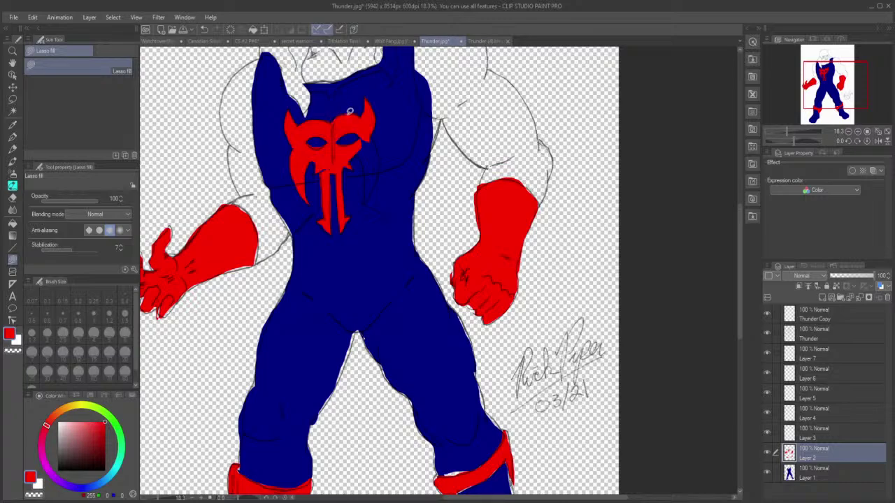
pyautogui.moveTo(364, 155)
pyautogui.mouseDown()
pyautogui.moveTo(366, 201)
pyautogui.moveTo(379, 149)
pyautogui.moveTo(369, 132)
pyautogui.moveTo(357, 143)
pyautogui.mouseUp()
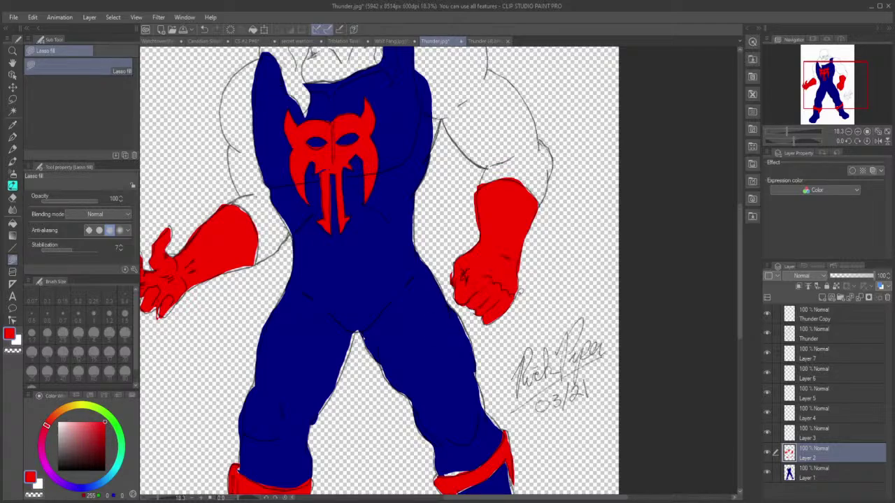
# Step: Lasso-fill the character's head mask with red on Layer 2, leaving both eyes and the lower face unfilled
pyautogui.moveTo(741, 235); pyautogui.dragTo(737, 166)
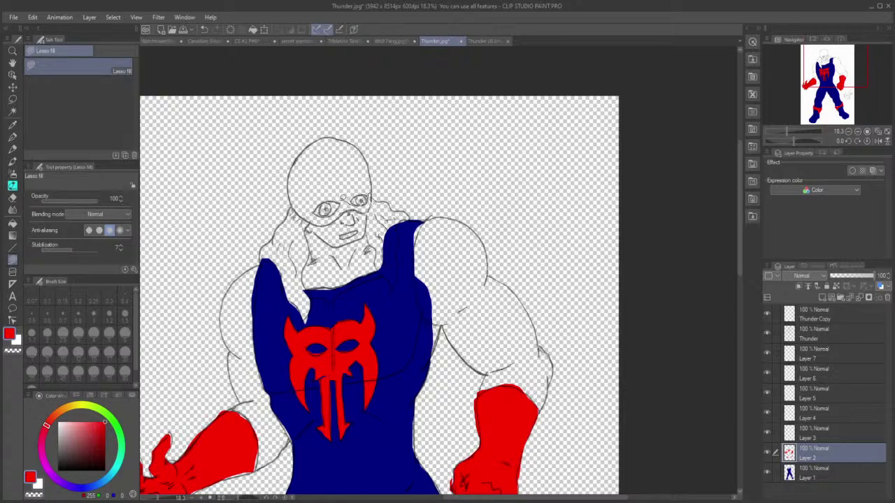
pyautogui.moveTo(341, 205); pyautogui.dragTo(339, 214)
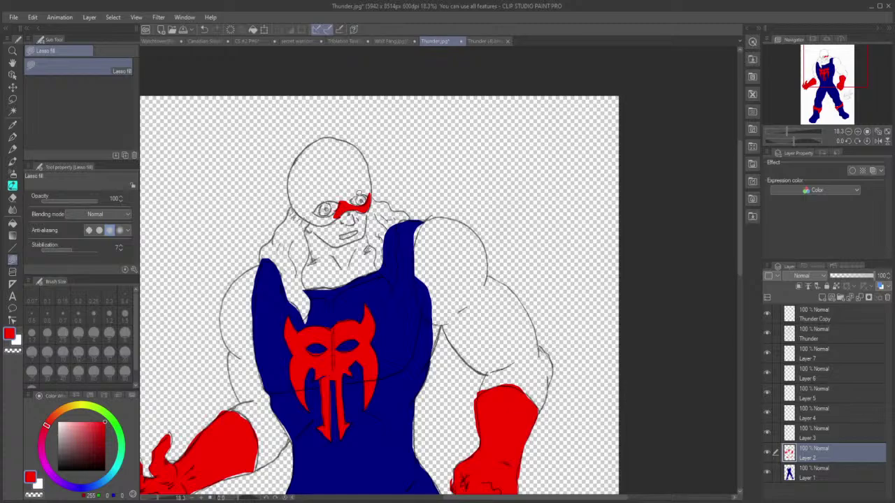
pyautogui.moveTo(371, 196)
pyautogui.mouseDown()
pyautogui.moveTo(359, 170)
pyautogui.moveTo(339, 172)
pyautogui.moveTo(351, 204)
pyautogui.mouseUp()
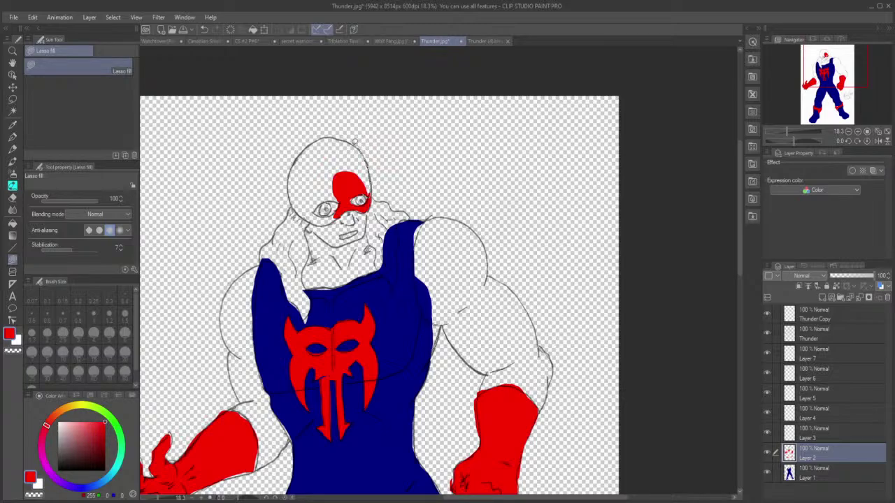
pyautogui.moveTo(355, 142)
pyautogui.mouseDown()
pyautogui.moveTo(342, 136)
pyautogui.moveTo(324, 162)
pyautogui.moveTo(349, 168)
pyautogui.mouseUp()
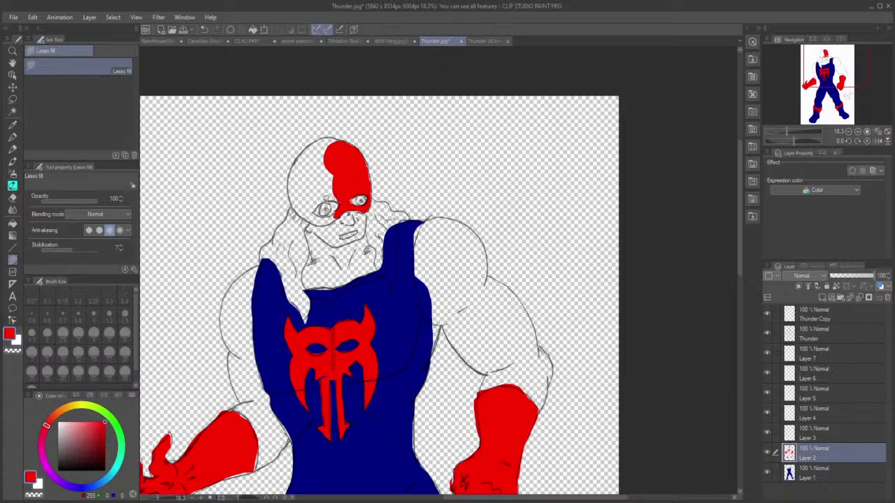
pyautogui.moveTo(316, 218)
pyautogui.mouseDown()
pyautogui.moveTo(294, 207)
pyautogui.moveTo(302, 160)
pyautogui.moveTo(343, 147)
pyautogui.moveTo(353, 190)
pyautogui.moveTo(345, 198)
pyautogui.mouseUp()
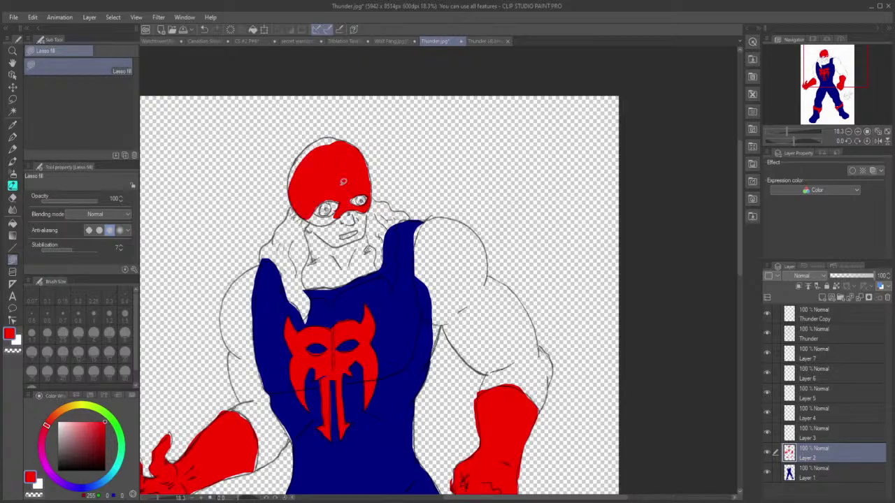
pyautogui.moveTo(304, 177)
pyautogui.mouseDown()
pyautogui.moveTo(290, 190)
pyautogui.moveTo(292, 166)
pyautogui.moveTo(317, 137)
pyautogui.moveTo(351, 152)
pyautogui.moveTo(309, 196)
pyautogui.mouseUp()
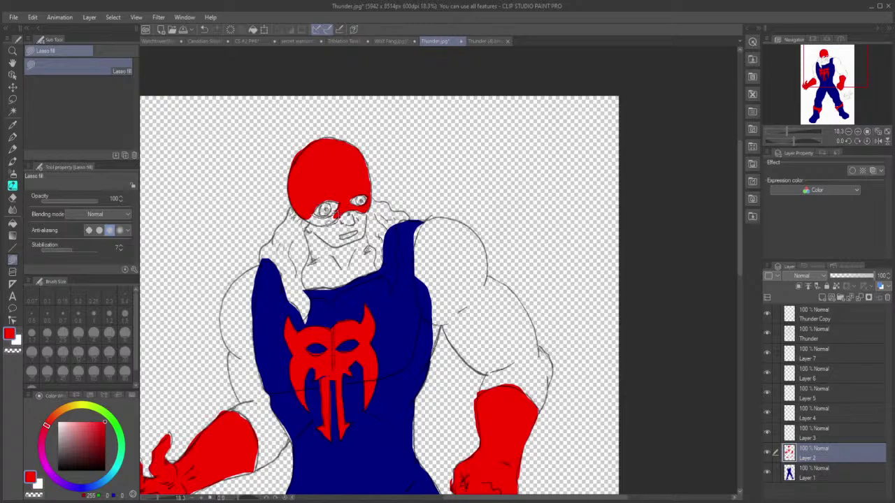
pyautogui.moveTo(332, 223)
pyautogui.mouseDown()
pyautogui.moveTo(310, 225)
pyautogui.moveTo(305, 211)
pyautogui.moveTo(326, 218)
pyautogui.mouseUp()
# Step: Sample the costume's dark blue and lasso-fill the torso gaps at the neckline and armpit on Layer 1
pyautogui.click(808, 477)
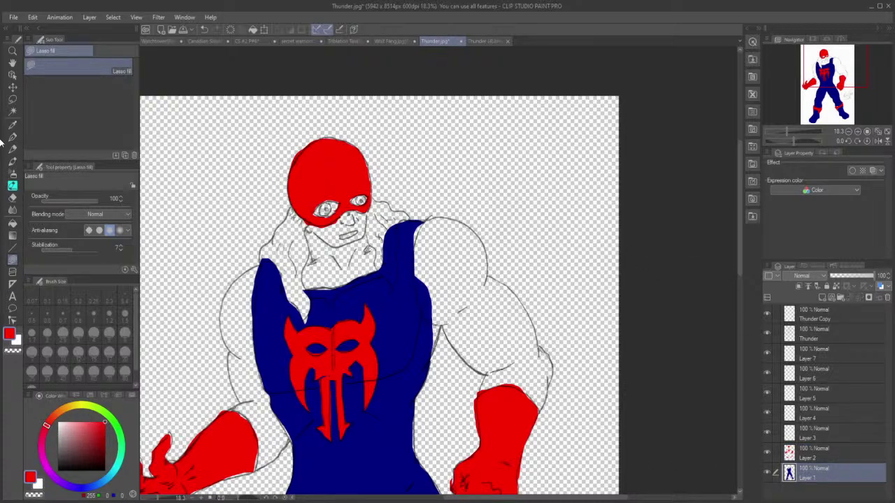
pyautogui.click(12, 125)
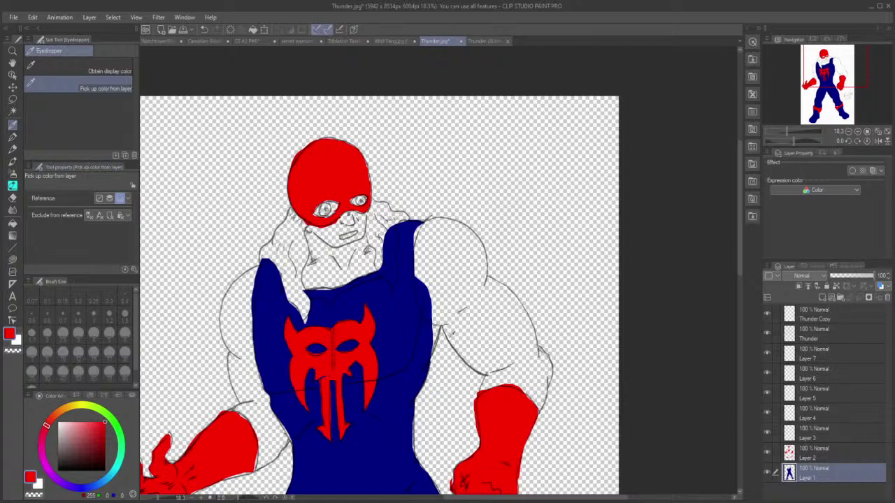
pyautogui.click(404, 328)
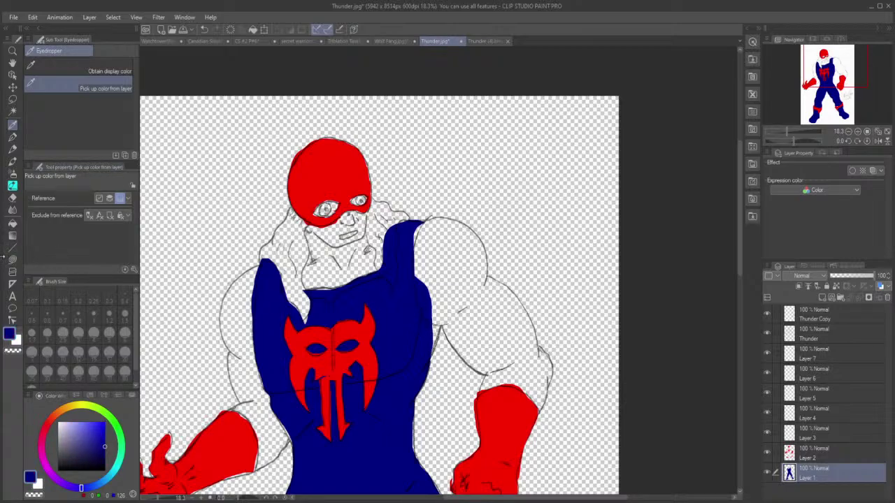
pyautogui.click(13, 259)
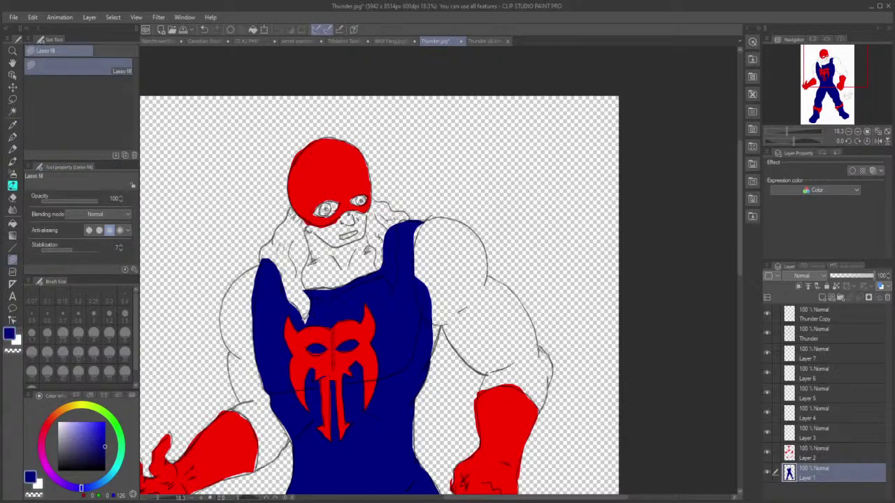
pyautogui.moveTo(305, 314); pyautogui.dragTo(302, 316)
pyautogui.moveTo(440, 322)
pyautogui.mouseDown()
pyautogui.moveTo(429, 358)
pyautogui.moveTo(424, 314)
pyautogui.mouseUp()
# Step: Make Layer 3 active and sample the pale skin tone of the arm in the Thunder (4).bmp reference, returning to Thunder.jpg
pyautogui.click(821, 428)
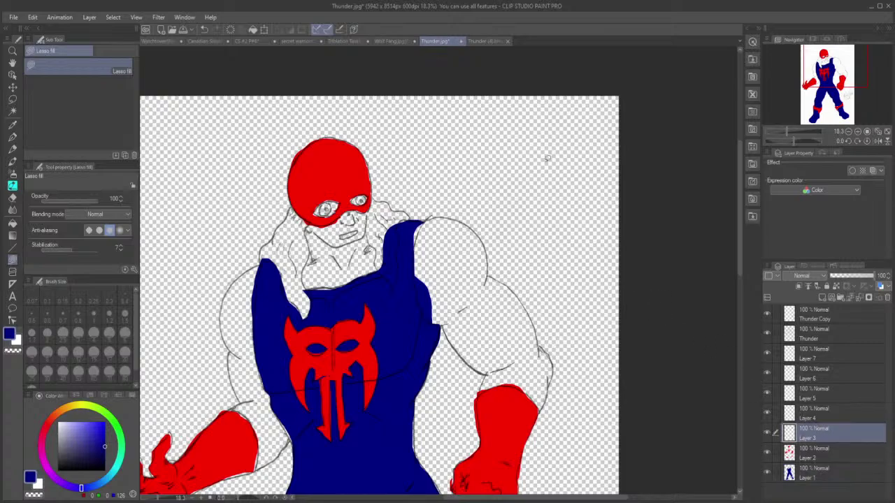
pyautogui.click(492, 39)
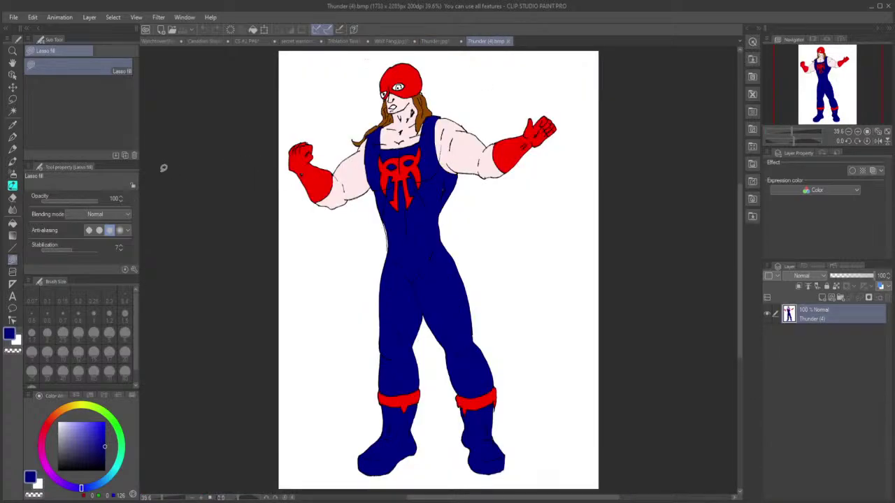
pyautogui.click(12, 125)
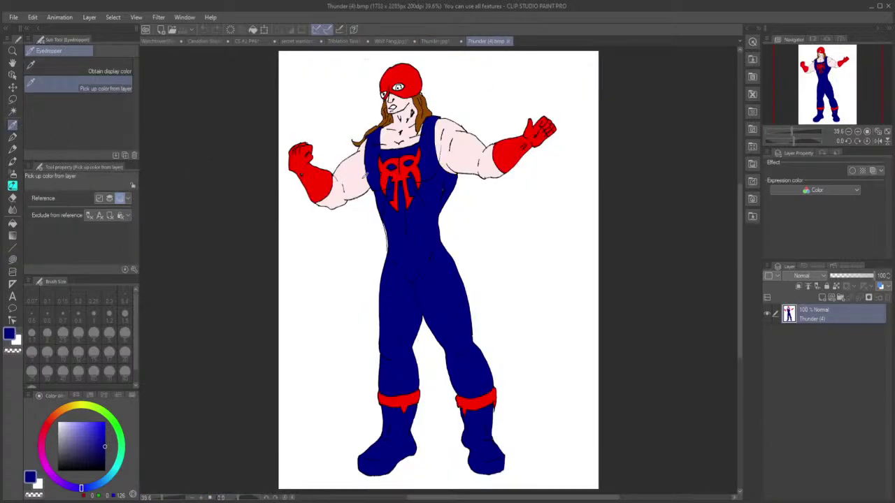
pyautogui.click(359, 174)
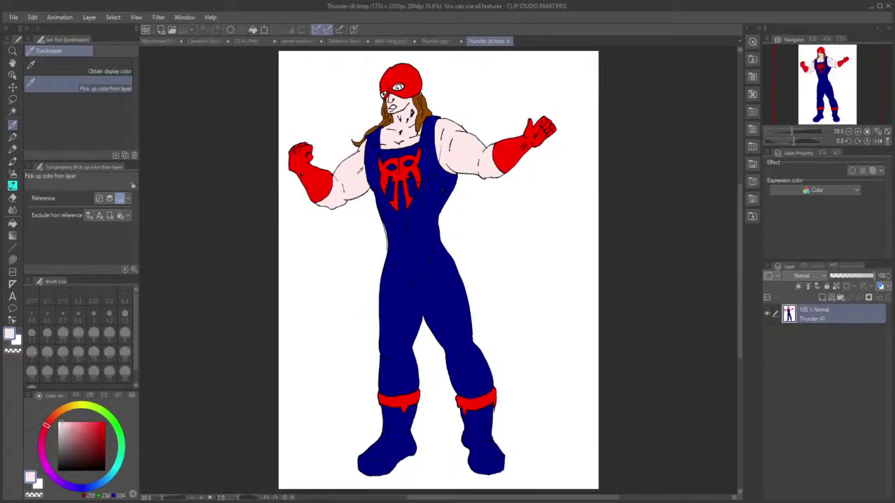
pyautogui.click(435, 41)
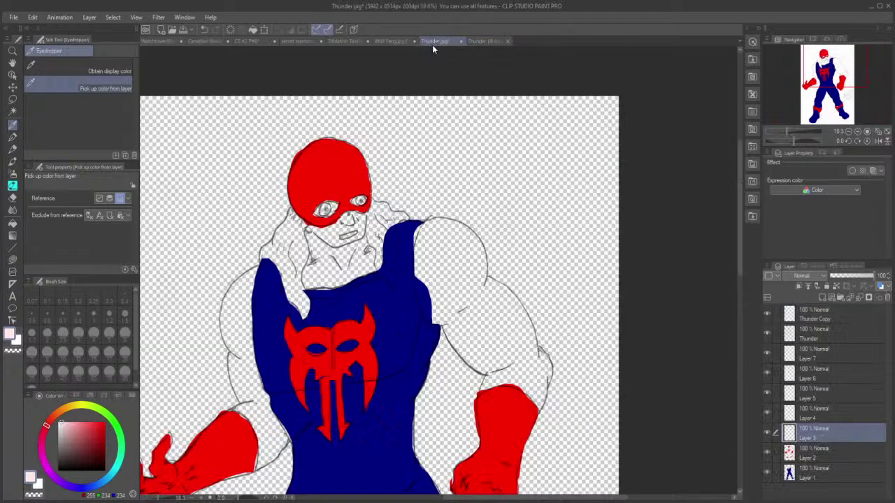
# Step: Lasso-fill the character's left arm with the pale skin tone on Layer 3, from the shoulder down to the red glove
pyautogui.click(12, 260)
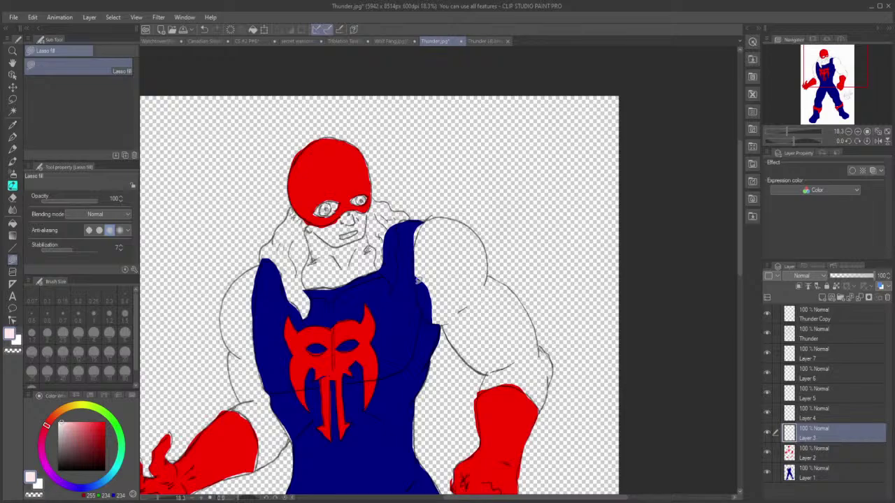
pyautogui.moveTo(418, 274)
pyautogui.mouseDown()
pyautogui.moveTo(438, 323)
pyautogui.moveTo(464, 311)
pyautogui.moveTo(489, 269)
pyautogui.moveTo(481, 234)
pyautogui.moveTo(448, 214)
pyautogui.moveTo(422, 223)
pyautogui.moveTo(420, 287)
pyautogui.mouseUp()
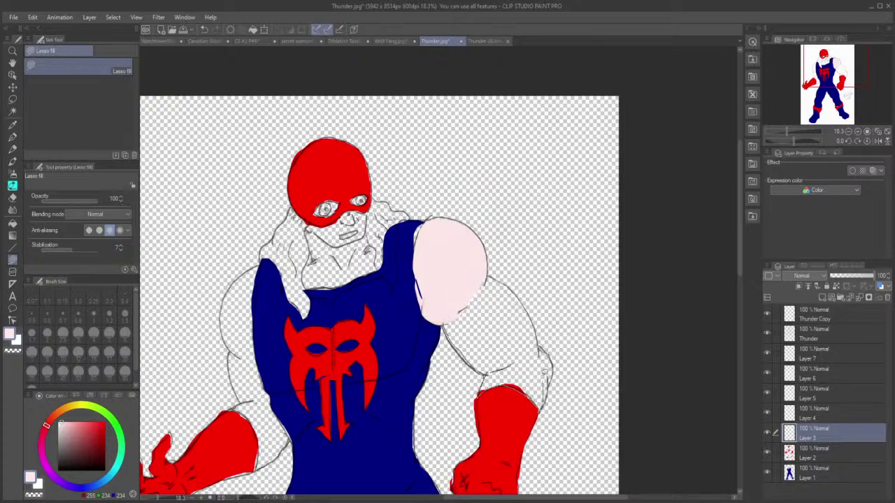
pyautogui.moveTo(503, 293)
pyautogui.mouseDown()
pyautogui.moveTo(481, 283)
pyautogui.moveTo(458, 290)
pyautogui.moveTo(448, 326)
pyautogui.mouseUp()
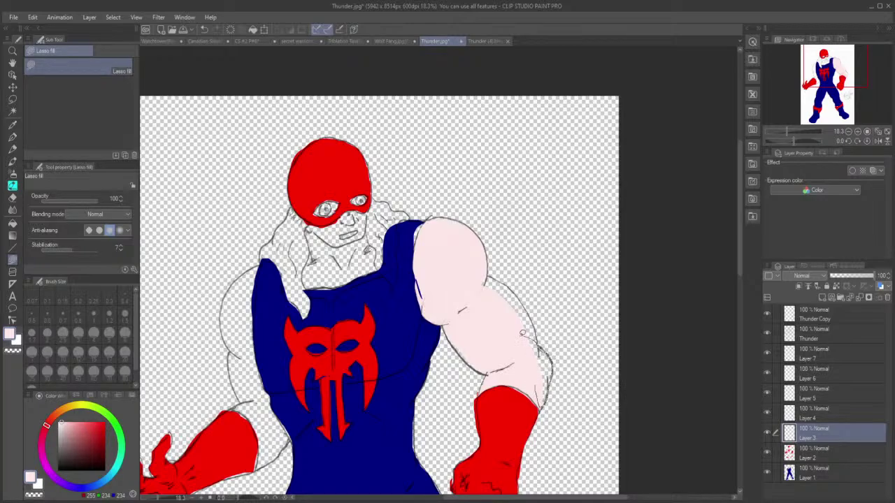
pyautogui.moveTo(515, 319)
pyautogui.mouseDown()
pyautogui.moveTo(539, 345)
pyautogui.moveTo(515, 290)
pyautogui.moveTo(478, 273)
pyautogui.moveTo(503, 325)
pyautogui.mouseUp()
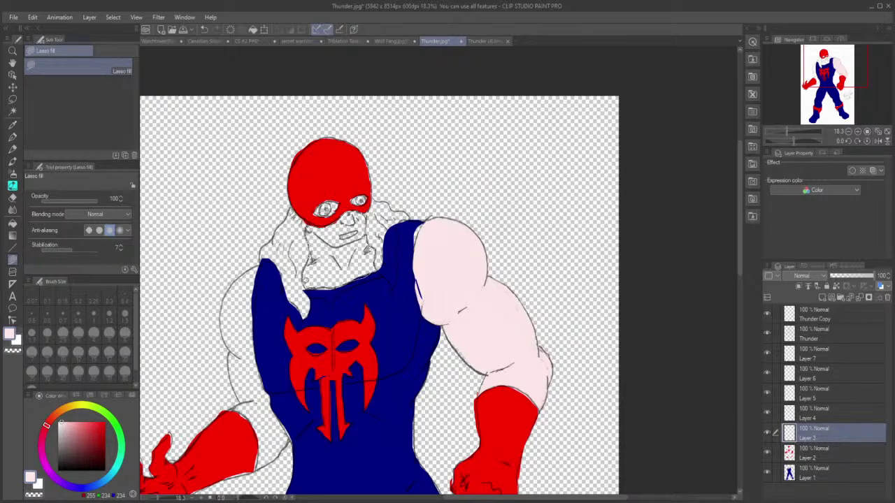
# Step: Lasso-fill the lower face, neck and the character's right arm down to the glove with the pale skin tone on Layer 3
pyautogui.moveTo(311, 263); pyautogui.dragTo(312, 279)
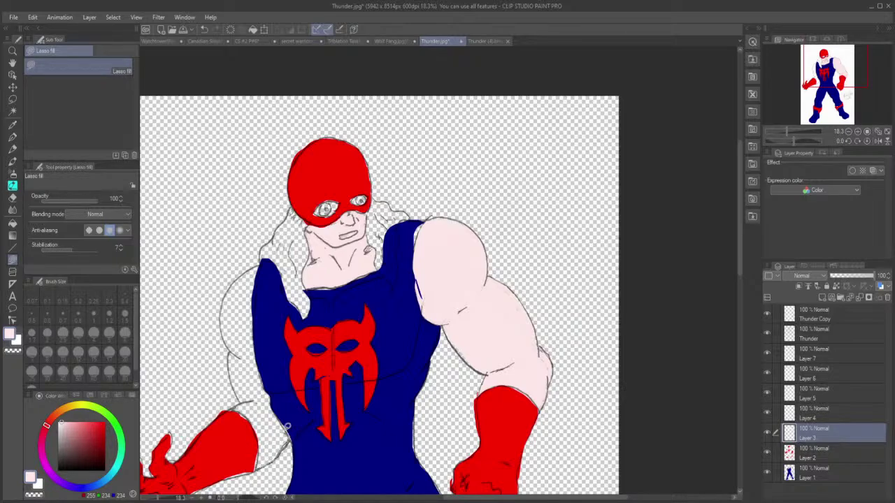
pyautogui.moveTo(273, 393)
pyautogui.mouseDown()
pyautogui.moveTo(246, 396)
pyautogui.moveTo(261, 439)
pyautogui.moveTo(259, 470)
pyautogui.mouseUp()
pyautogui.moveTo(243, 398); pyautogui.dragTo(231, 346)
pyautogui.moveTo(246, 350)
pyautogui.mouseDown()
pyautogui.moveTo(273, 404)
pyautogui.moveTo(254, 397)
pyautogui.mouseUp()
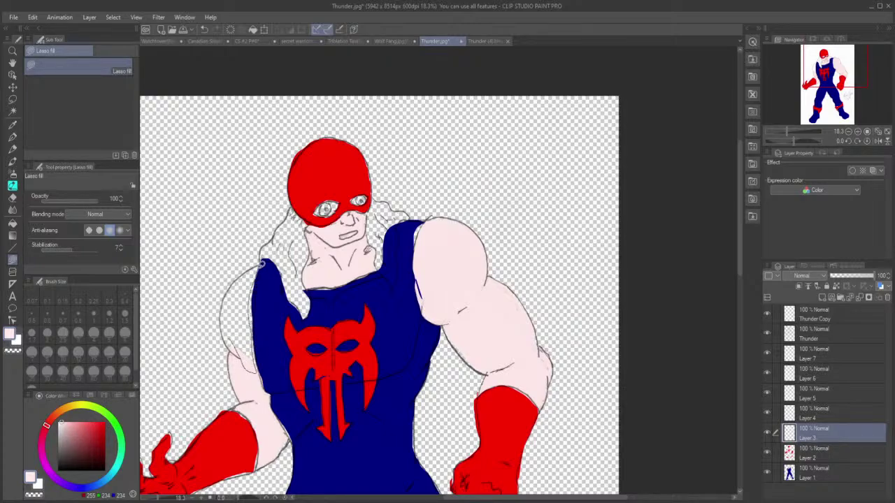
pyautogui.moveTo(247, 271)
pyautogui.mouseDown()
pyautogui.moveTo(223, 316)
pyautogui.moveTo(241, 350)
pyautogui.mouseUp()
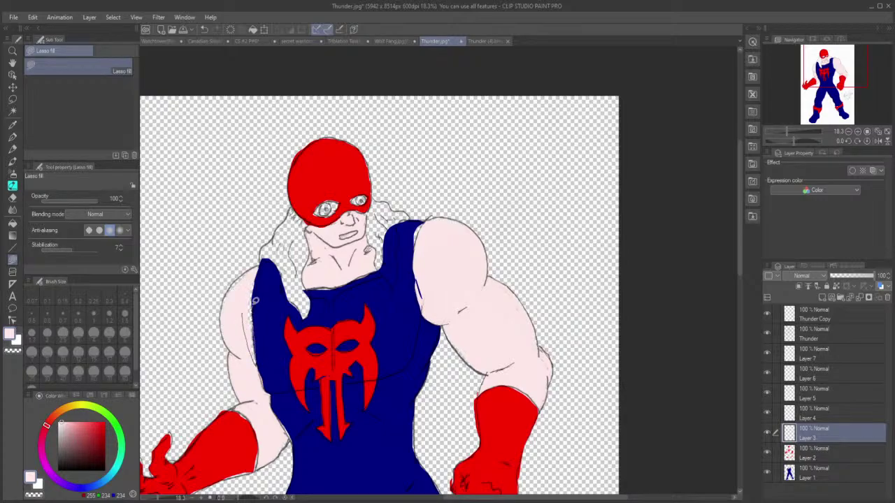
pyautogui.moveTo(257, 276); pyautogui.dragTo(250, 281)
pyautogui.moveTo(268, 272); pyautogui.dragTo(266, 272)
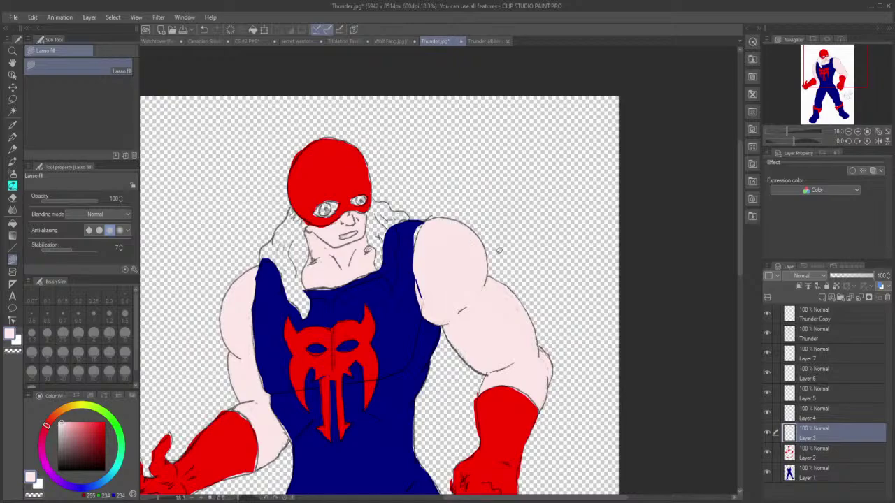
# Step: Make Layer 4 active and sample the brown of the hair in the Thunder (4).bmp reference, returning to Thunder.jpg
pyautogui.click(809, 411)
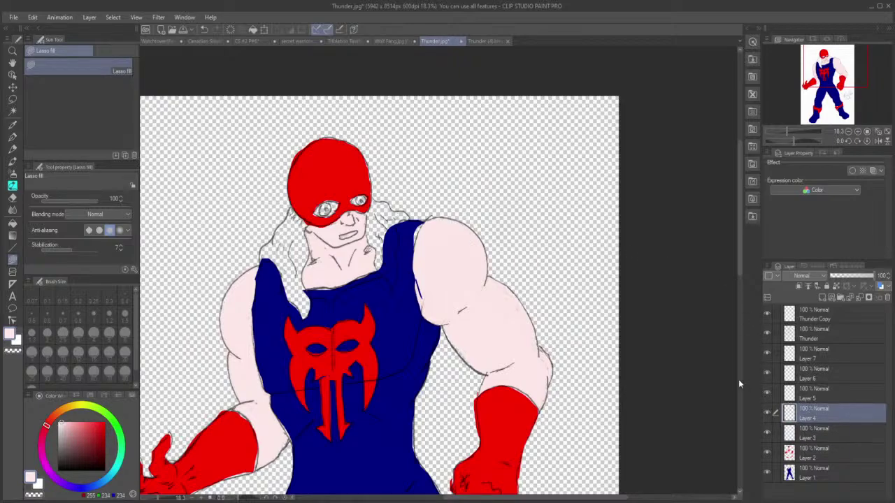
pyautogui.click(486, 41)
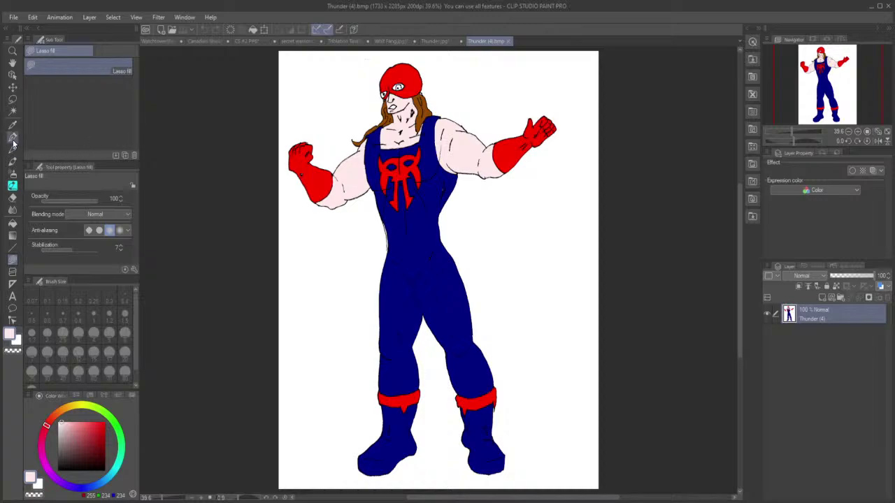
pyautogui.click(12, 125)
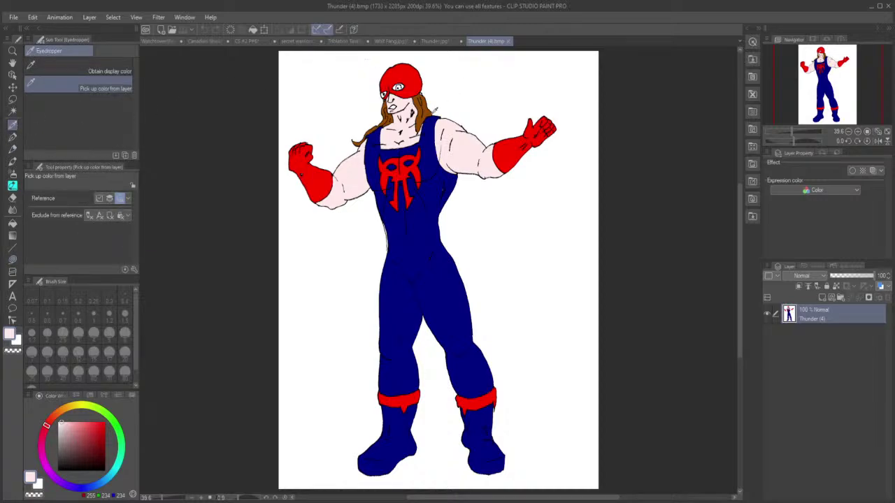
pyautogui.click(430, 110)
pyautogui.click(440, 40)
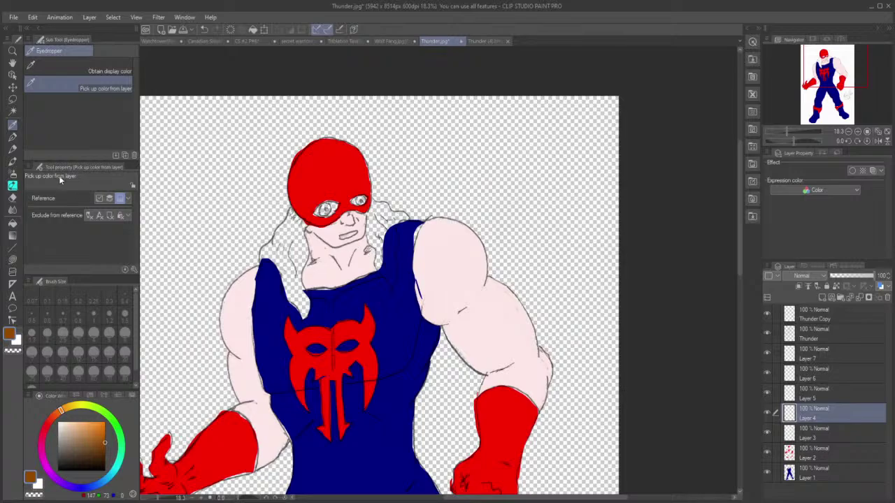
# Step: Lasso-fill the hair on both sides of the face with brown on Layer 4, down to the pointed tips
pyautogui.click(12, 259)
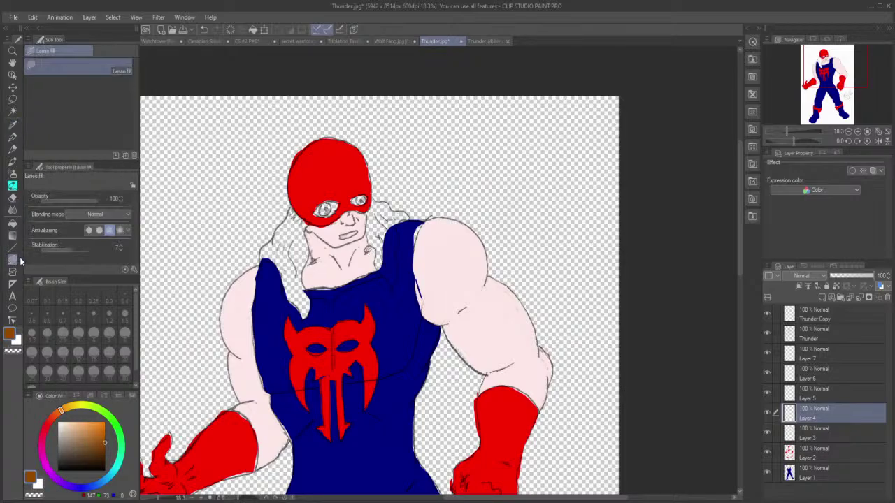
pyautogui.moveTo(382, 266)
pyautogui.mouseDown()
pyautogui.moveTo(394, 287)
pyautogui.moveTo(399, 224)
pyautogui.moveTo(416, 214)
pyautogui.moveTo(375, 195)
pyautogui.moveTo(368, 227)
pyautogui.moveTo(376, 265)
pyautogui.mouseUp()
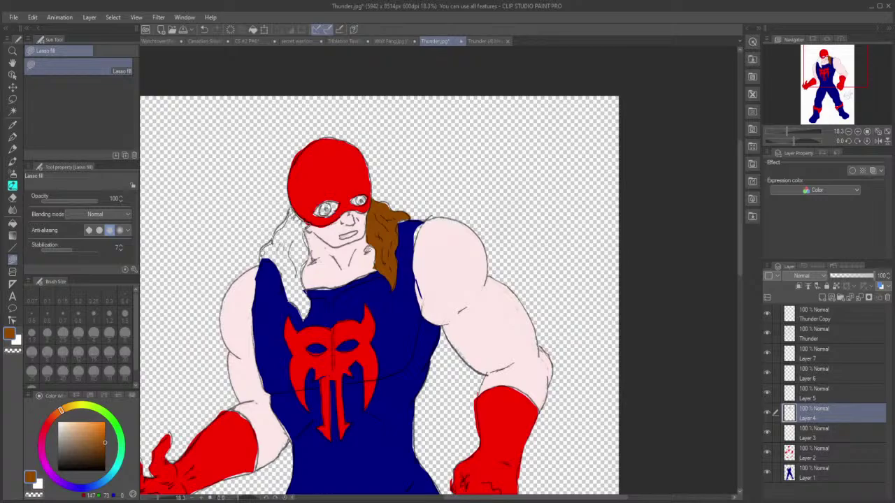
pyautogui.moveTo(284, 279); pyautogui.dragTo(296, 302)
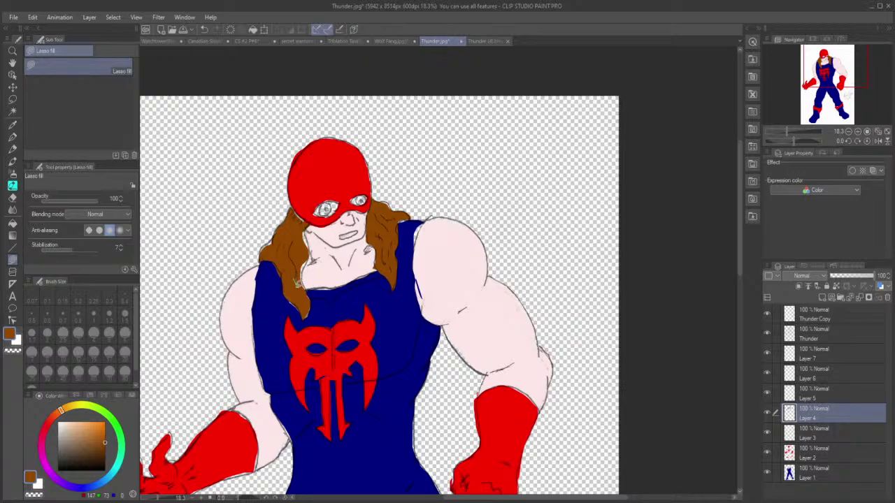
pyautogui.moveTo(297, 284)
pyautogui.mouseDown()
pyautogui.moveTo(308, 291)
pyautogui.moveTo(302, 253)
pyautogui.moveTo(312, 242)
pyautogui.moveTo(297, 214)
pyautogui.moveTo(306, 214)
pyautogui.moveTo(295, 208)
pyautogui.moveTo(289, 225)
pyautogui.mouseUp()
pyautogui.moveTo(290, 224)
pyautogui.mouseDown()
pyautogui.moveTo(289, 285)
pyautogui.moveTo(281, 232)
pyautogui.moveTo(262, 252)
pyautogui.moveTo(288, 223)
pyautogui.mouseUp()
# Step: Lasso-fill both eyes inside the mask with white on Layer 5
pyautogui.click(811, 397)
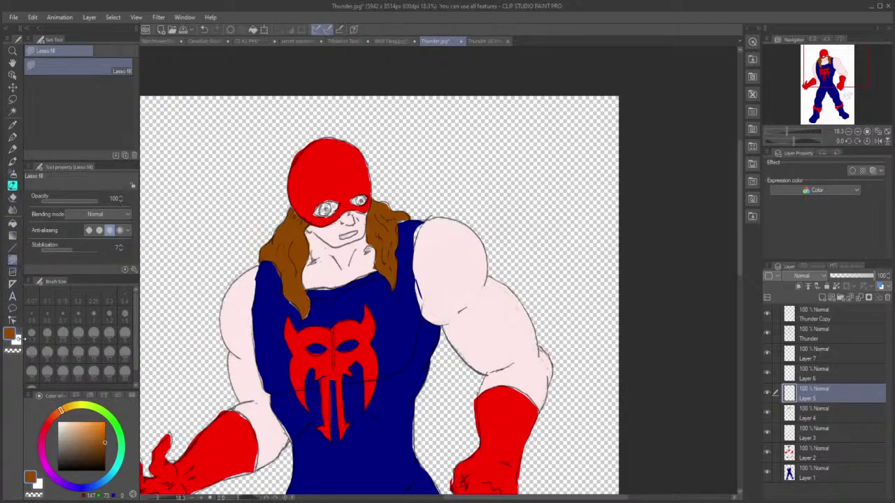
pyautogui.click(18, 341)
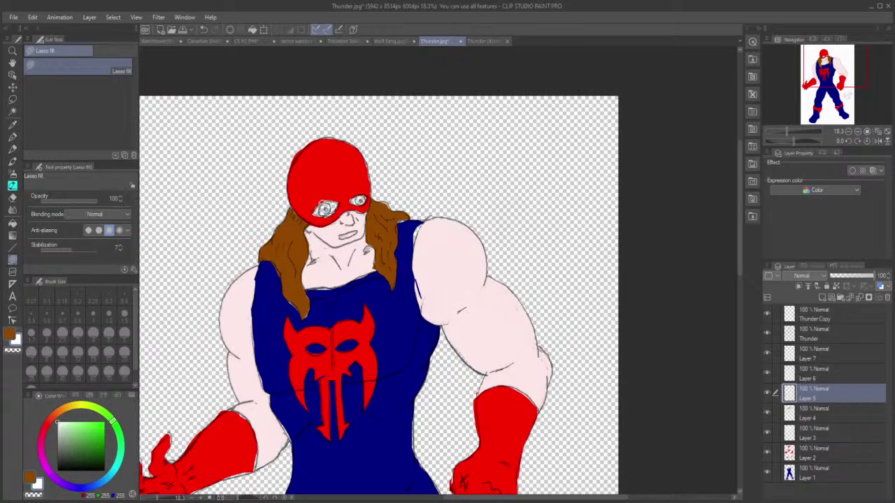
pyautogui.moveTo(316, 211)
pyautogui.mouseDown()
pyautogui.moveTo(361, 202)
pyautogui.moveTo(360, 190)
pyautogui.moveTo(357, 201)
pyautogui.mouseUp()
# Step: Set the drawing colour to a muted brown (RGB 121, 93, 65) and lasso-fill both irises on Layer 6
pyautogui.click(817, 379)
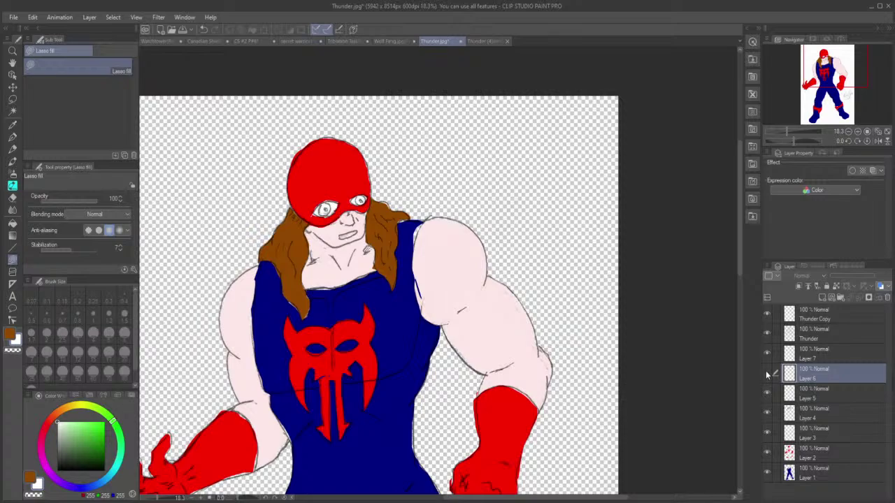
pyautogui.click(9, 336)
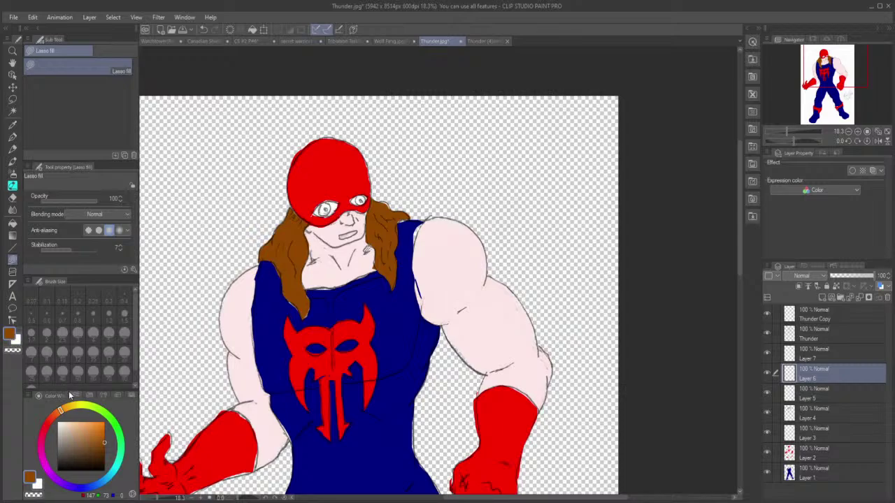
pyautogui.moveTo(106, 439); pyautogui.dragTo(57, 438)
pyautogui.moveTo(58, 438)
pyautogui.mouseDown()
pyautogui.moveTo(82, 439)
pyautogui.moveTo(79, 448)
pyautogui.mouseUp()
pyautogui.moveTo(327, 200)
pyautogui.mouseDown()
pyautogui.moveTo(318, 210)
pyautogui.moveTo(325, 201)
pyautogui.moveTo(366, 202)
pyautogui.moveTo(368, 194)
pyautogui.moveTo(358, 200)
pyautogui.mouseUp()
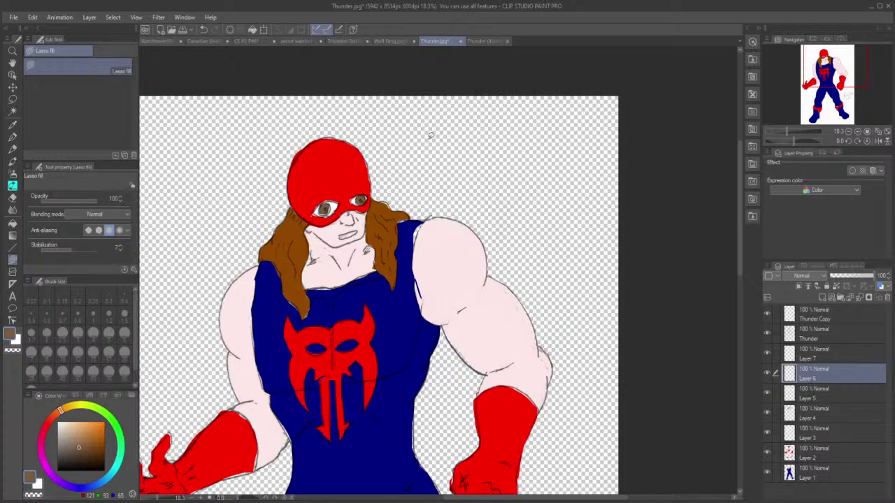
# Step: Sample the costume's dark blue and lasso-fill the gap beside the hair tip on the character's left on Layer 1
pyautogui.click(815, 416)
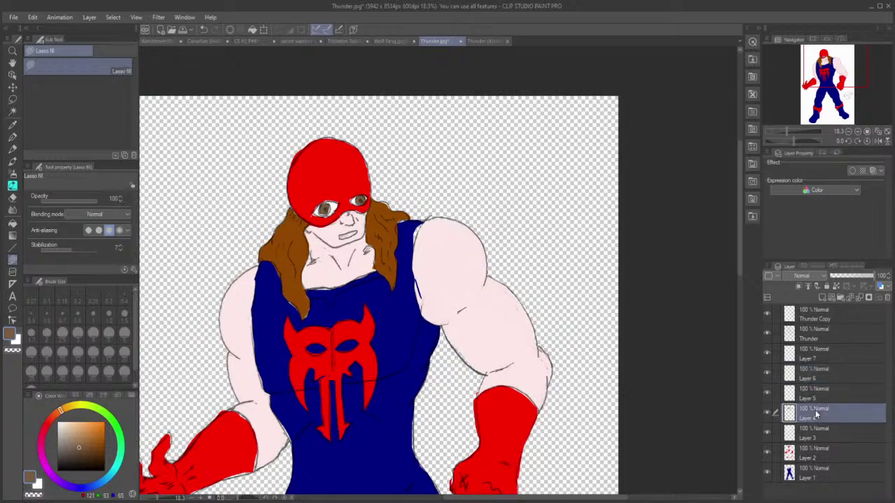
pyautogui.click(813, 477)
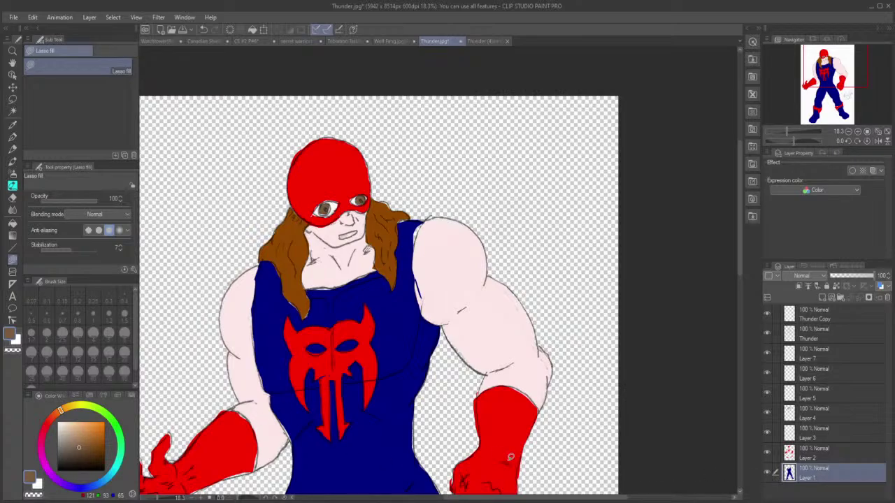
pyautogui.scroll(-2, 510, 457)
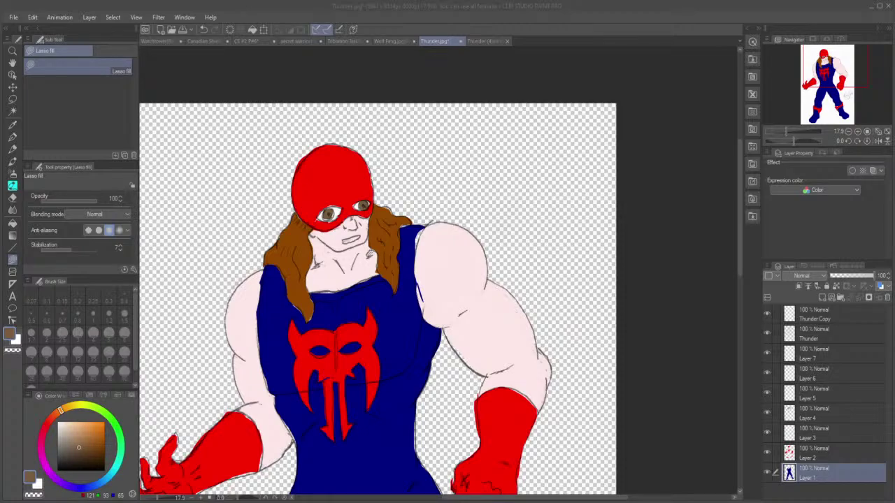
pyautogui.click(843, 4)
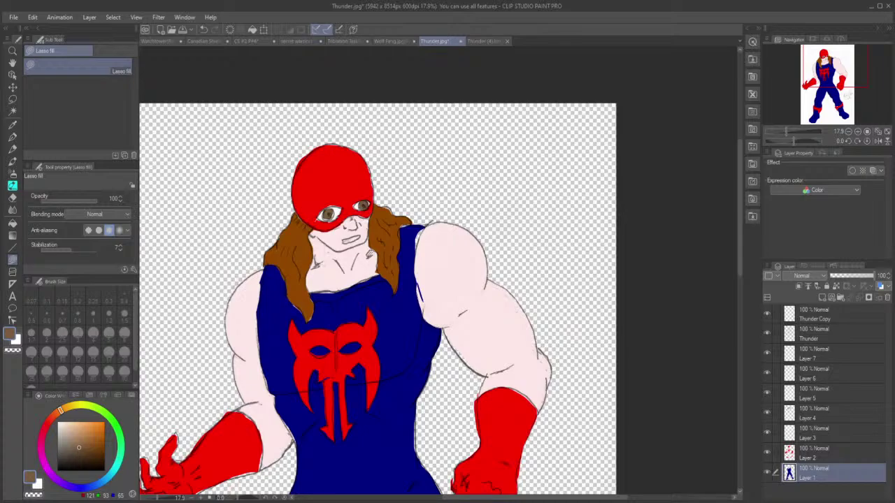
pyautogui.scroll(5, 511, 266)
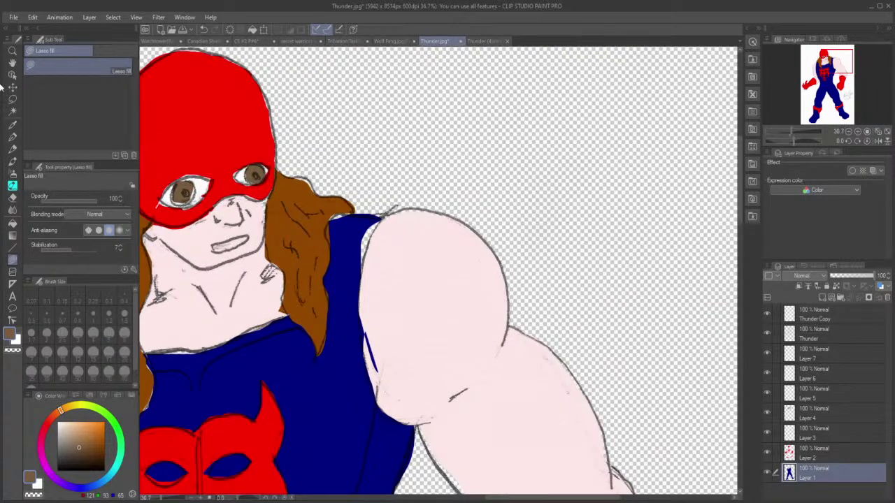
pyautogui.click(12, 125)
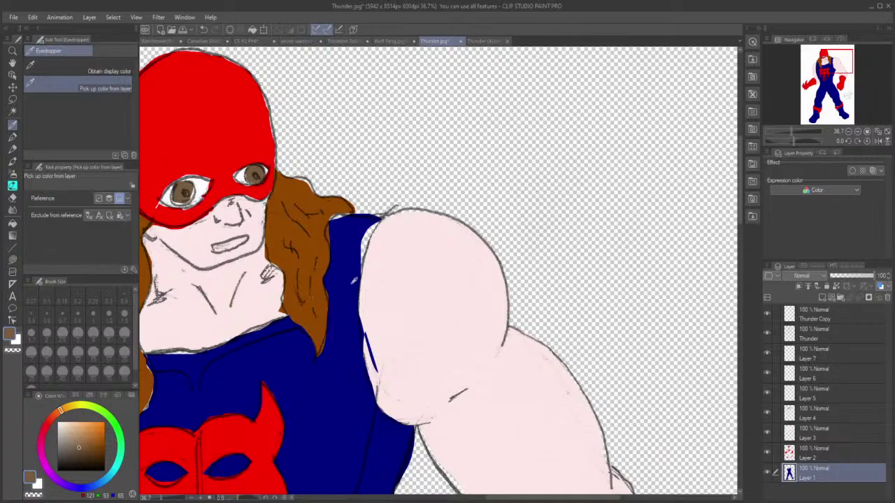
pyautogui.click(354, 281)
pyautogui.click(12, 259)
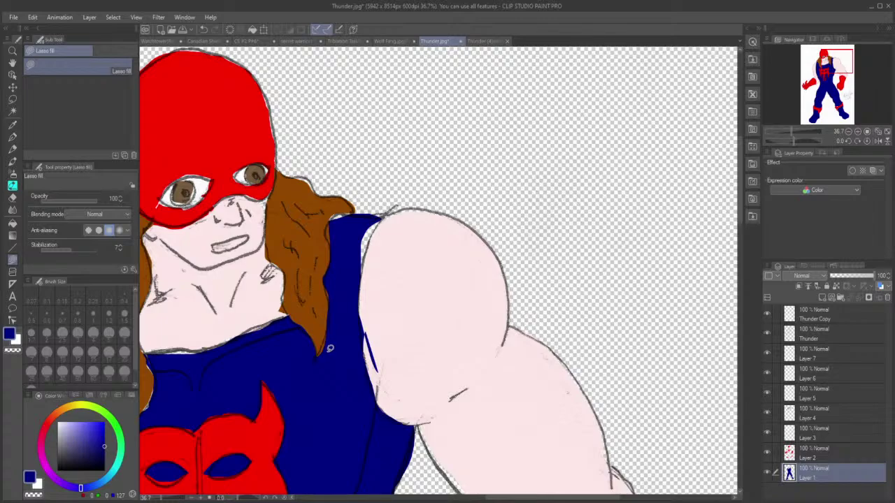
pyautogui.moveTo(319, 360)
pyautogui.mouseDown()
pyautogui.moveTo(338, 314)
pyautogui.moveTo(331, 348)
pyautogui.mouseUp()
# Step: Sample the hair's brown on Layer 4 and lasso-fill the gaps along the edge of the lock at the character's left shoulder
pyautogui.click(813, 410)
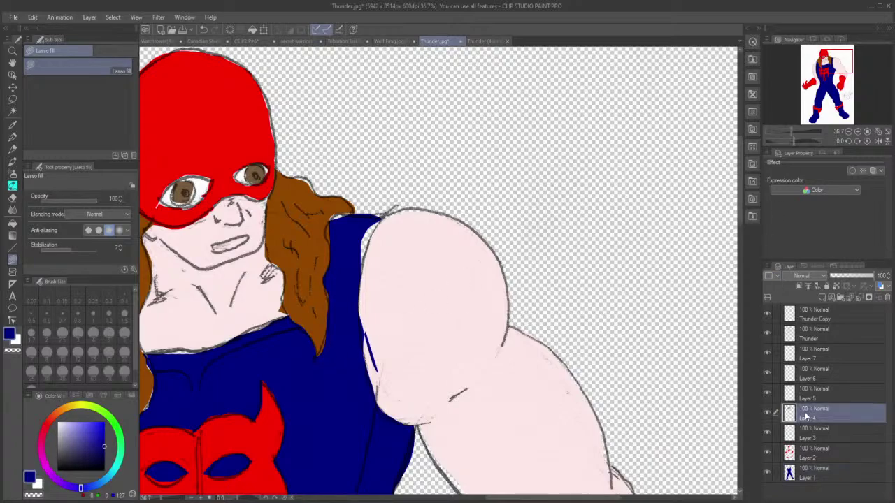
pyautogui.click(767, 414)
pyautogui.click(767, 415)
pyautogui.click(13, 125)
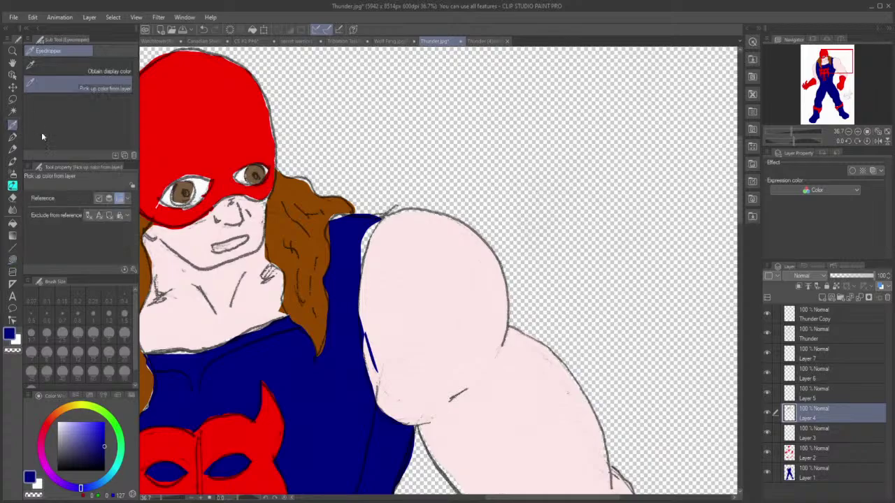
pyautogui.click(307, 245)
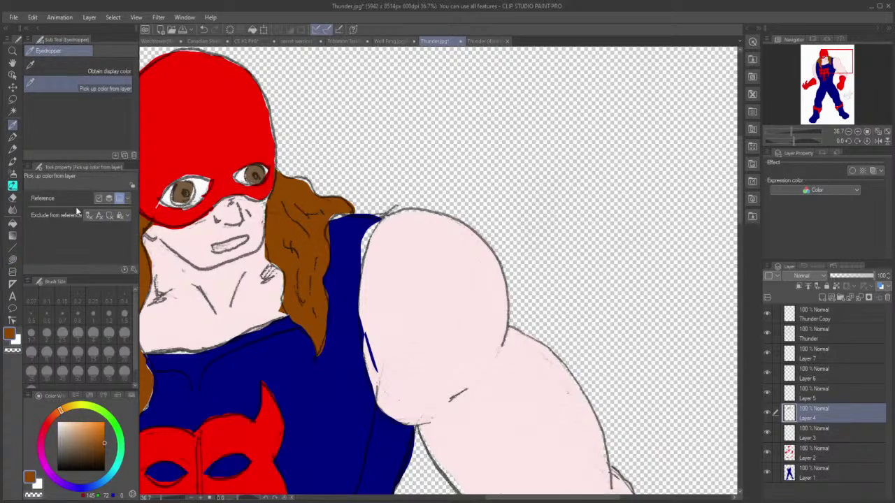
pyautogui.click(13, 260)
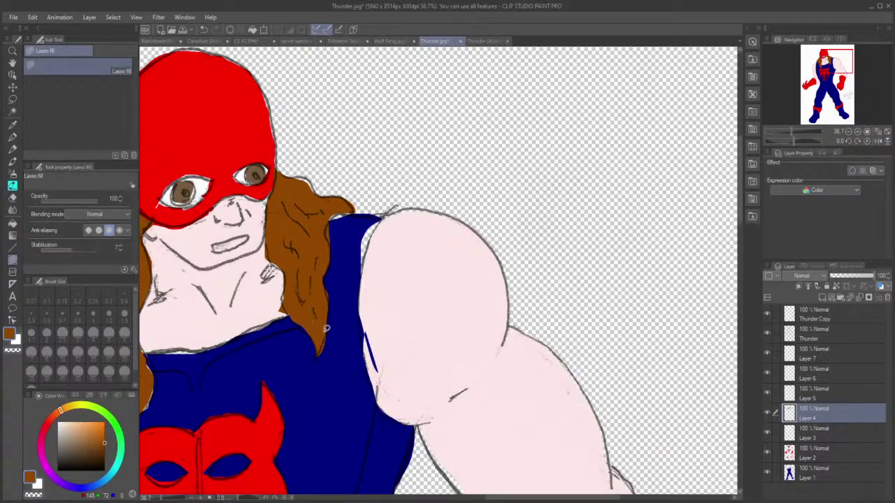
pyautogui.moveTo(330, 317)
pyautogui.mouseDown()
pyautogui.moveTo(326, 292)
pyautogui.moveTo(328, 325)
pyautogui.moveTo(325, 230)
pyautogui.moveTo(332, 207)
pyautogui.moveTo(331, 215)
pyautogui.moveTo(352, 208)
pyautogui.moveTo(309, 191)
pyautogui.moveTo(317, 187)
pyautogui.moveTo(297, 173)
pyautogui.moveTo(318, 188)
pyautogui.moveTo(297, 173)
pyautogui.mouseUp()
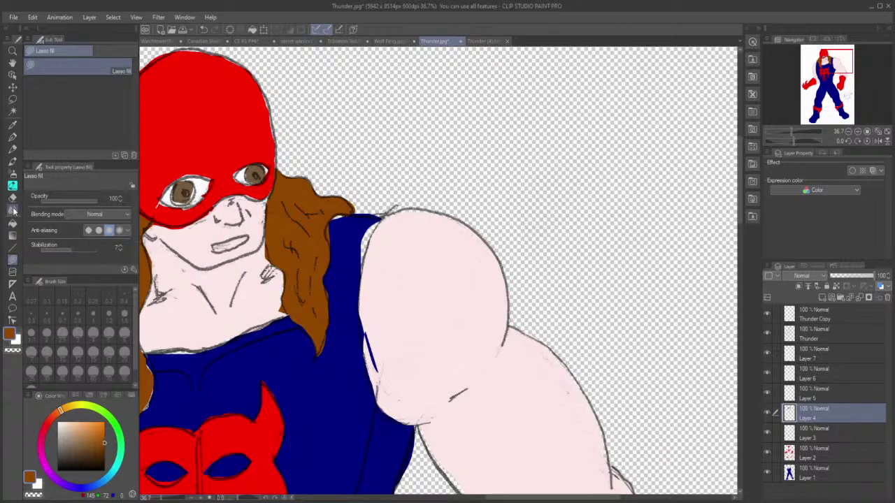
# Step: Clean up the edges of the brown hair on Layer 4, lasso-filling the gaps along the lock on the character's right
pyautogui.click(12, 197)
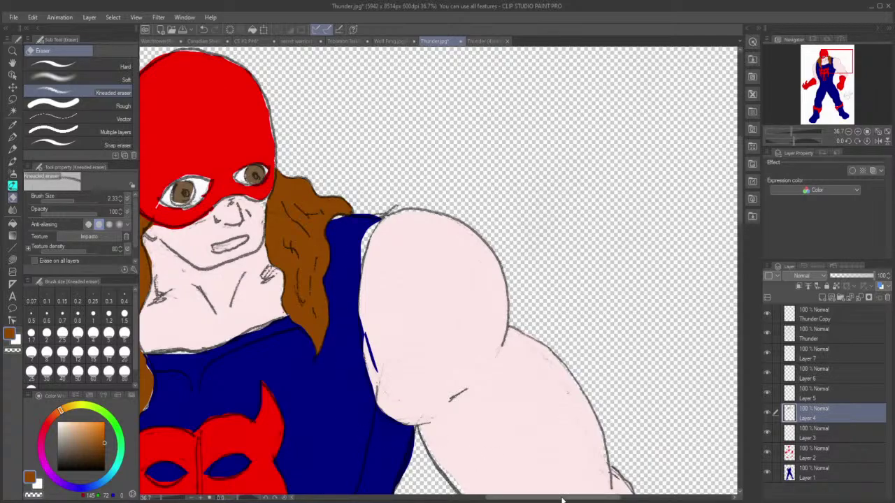
pyautogui.moveTo(561, 500); pyautogui.dragTo(509, 499)
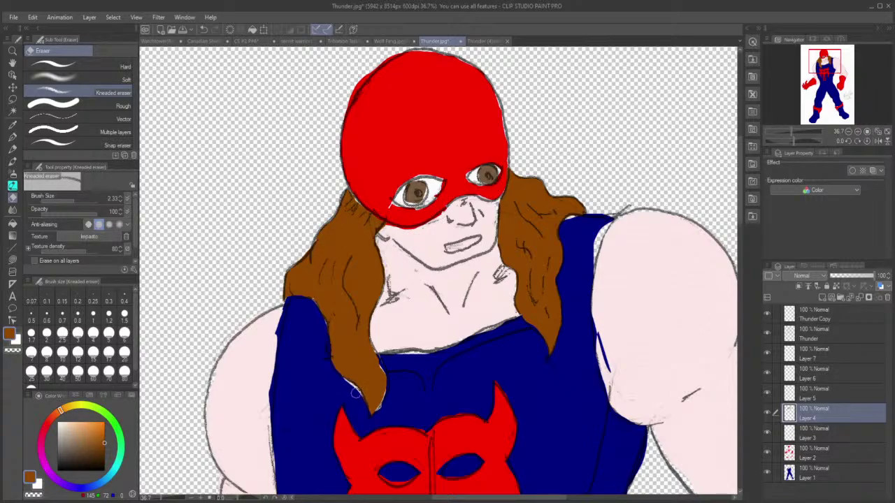
pyautogui.click(12, 260)
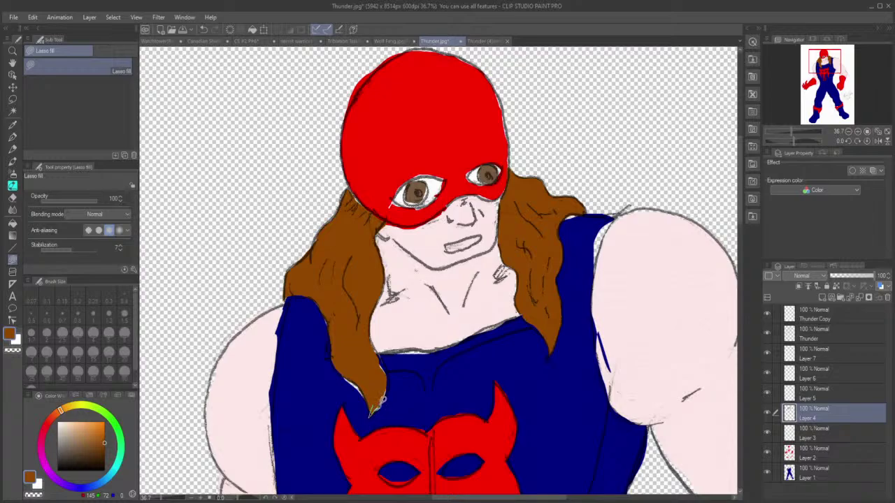
pyautogui.moveTo(390, 378); pyautogui.dragTo(372, 342)
pyautogui.moveTo(377, 211)
pyautogui.mouseDown()
pyautogui.moveTo(352, 183)
pyautogui.moveTo(360, 206)
pyautogui.moveTo(355, 187)
pyautogui.moveTo(339, 209)
pyautogui.mouseUp()
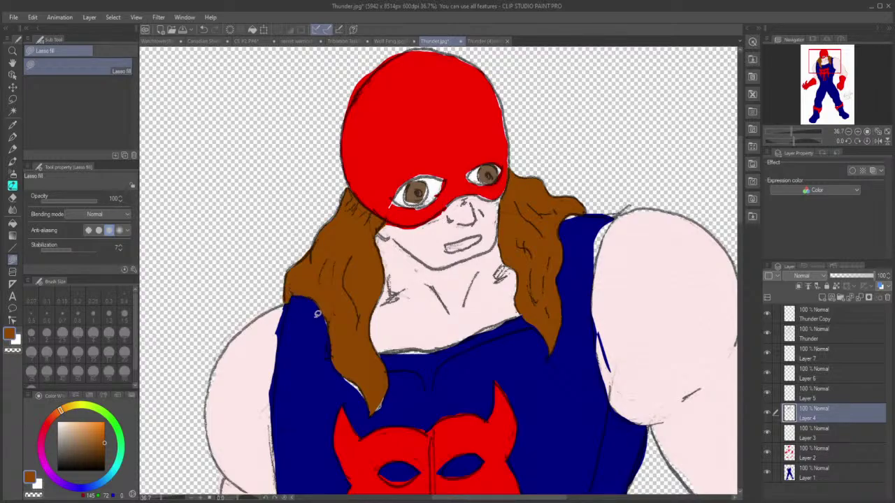
pyautogui.click(13, 198)
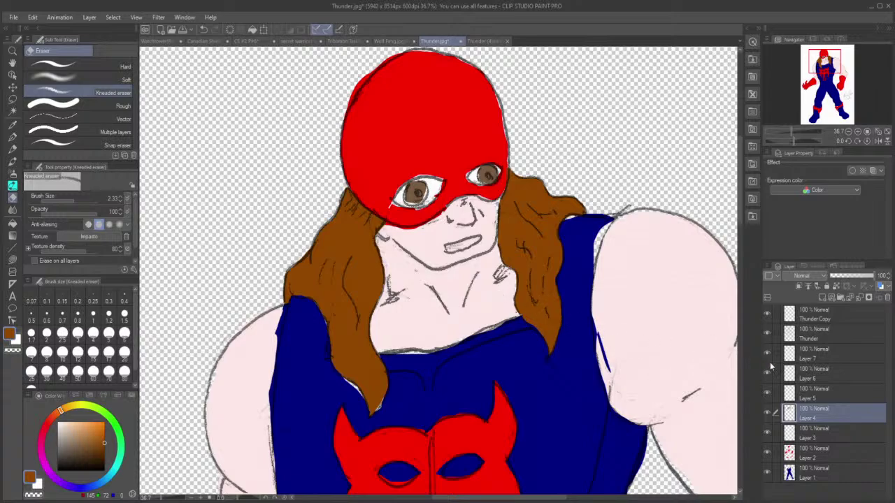
# Step: Sample the pale pink skin colour and lasso-fill the gaps where the character's right upper arm meets the costume on Layer 3
pyautogui.click(804, 434)
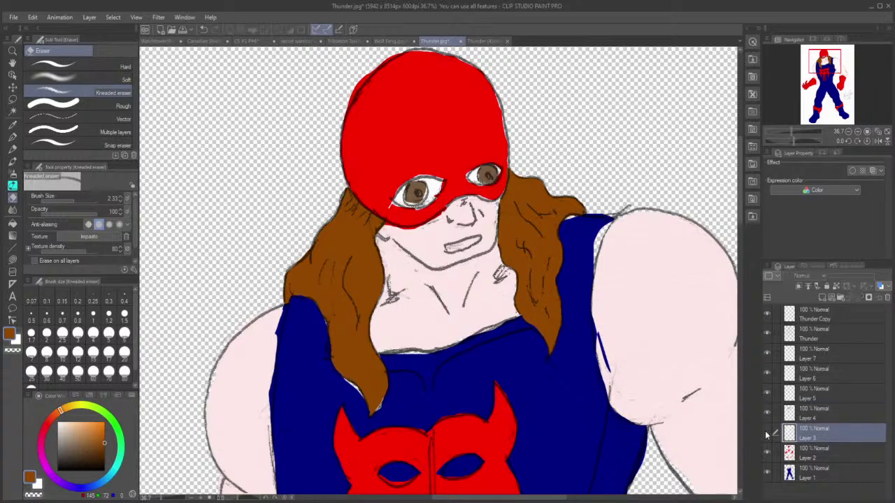
pyautogui.click(767, 432)
pyautogui.click(766, 432)
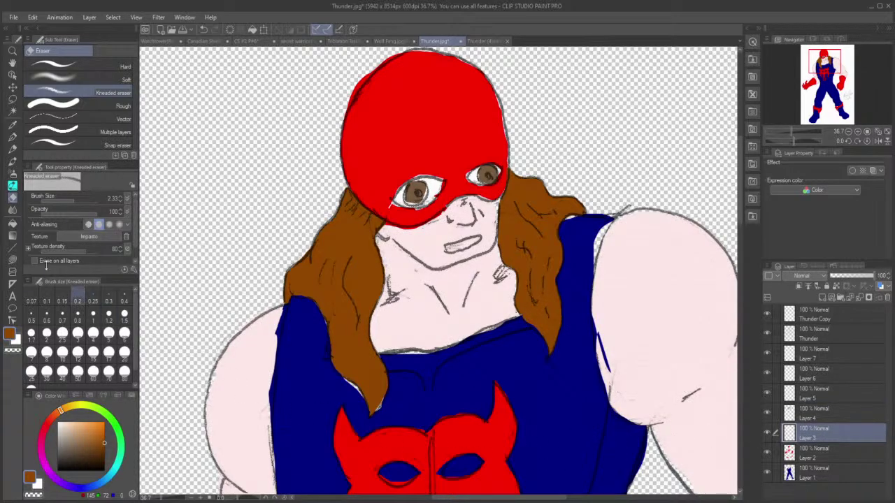
pyautogui.click(13, 125)
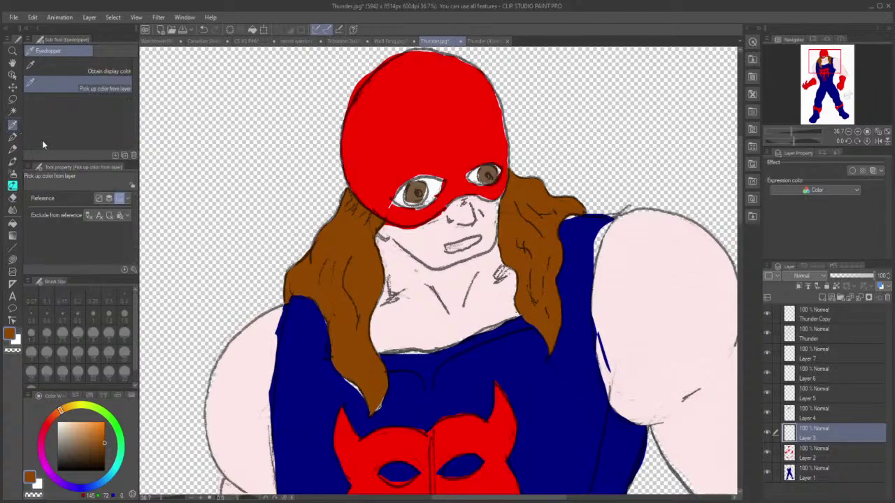
pyautogui.click(255, 369)
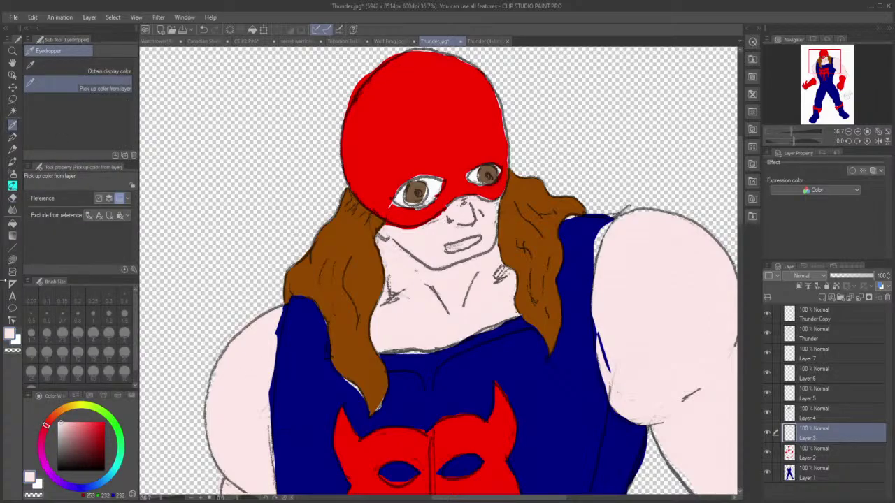
pyautogui.click(12, 259)
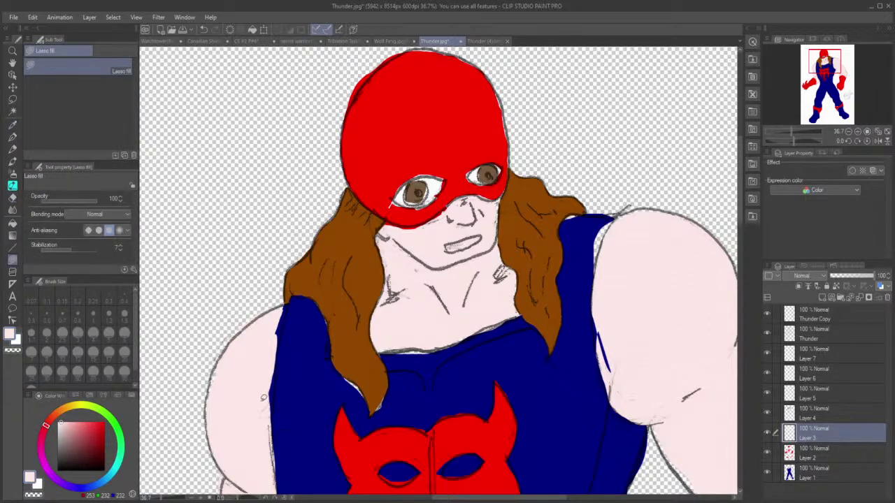
pyautogui.moveTo(264, 397)
pyautogui.mouseDown()
pyautogui.moveTo(272, 419)
pyautogui.moveTo(277, 340)
pyautogui.moveTo(237, 361)
pyautogui.mouseUp()
pyautogui.moveTo(269, 322)
pyautogui.mouseDown()
pyautogui.moveTo(275, 360)
pyautogui.moveTo(289, 306)
pyautogui.moveTo(282, 300)
pyautogui.moveTo(269, 320)
pyautogui.mouseUp()
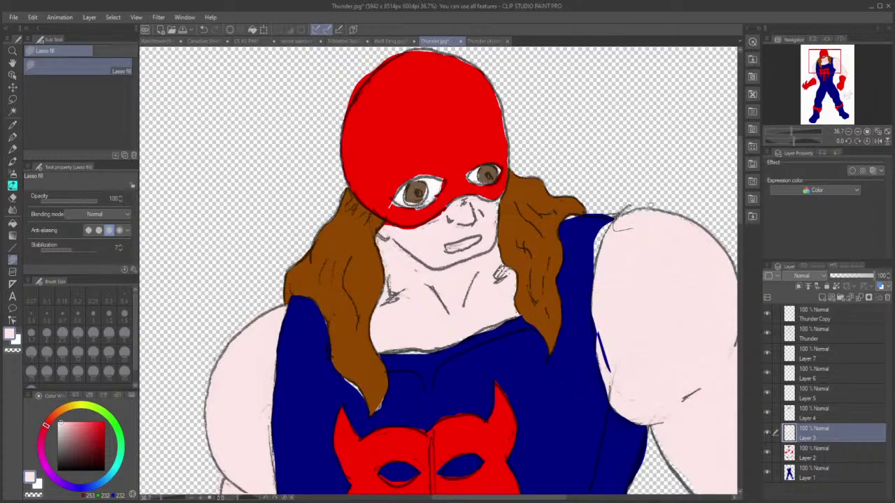
# Step: Undo the last fill and lasso-fill skin colour along the character's left armpit, shoulder, elbow and forearm edges on Layer 3
pyautogui.hotkey('ctrl', 'z')
pyautogui.moveTo(615, 368)
pyautogui.mouseDown()
pyautogui.moveTo(605, 364)
pyautogui.moveTo(595, 322)
pyautogui.moveTo(610, 268)
pyautogui.moveTo(621, 267)
pyautogui.mouseUp()
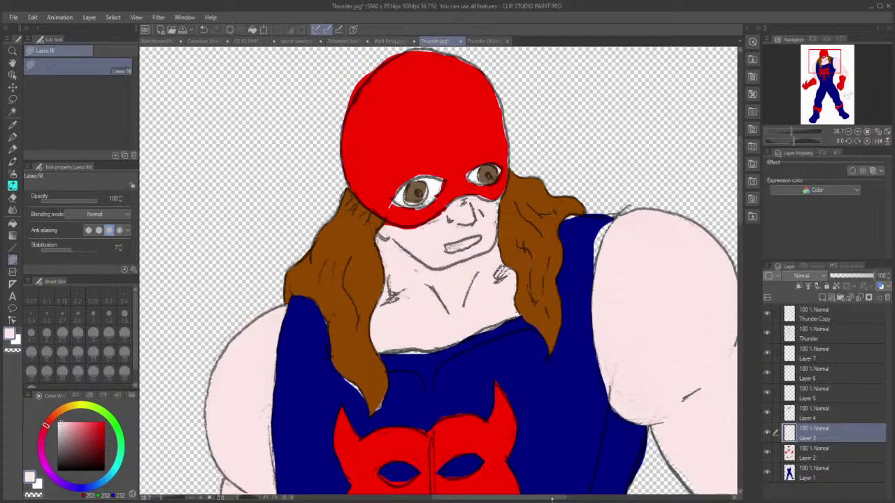
pyautogui.moveTo(555, 500); pyautogui.dragTo(592, 501)
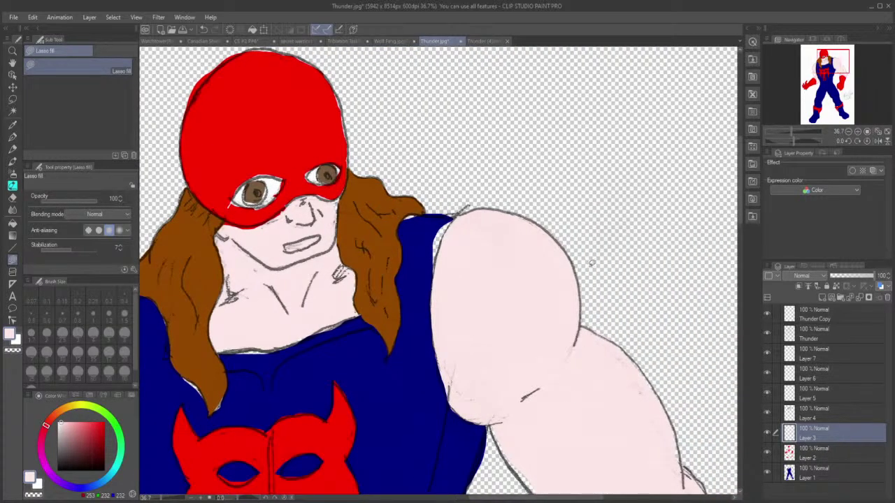
pyautogui.moveTo(503, 217)
pyautogui.mouseDown()
pyautogui.moveTo(553, 238)
pyautogui.moveTo(512, 210)
pyautogui.moveTo(496, 210)
pyautogui.moveTo(490, 227)
pyautogui.moveTo(459, 225)
pyautogui.moveTo(464, 216)
pyautogui.moveTo(452, 223)
pyautogui.moveTo(479, 209)
pyautogui.mouseUp()
pyautogui.moveTo(628, 362)
pyautogui.mouseDown()
pyautogui.moveTo(662, 404)
pyautogui.moveTo(643, 368)
pyautogui.moveTo(610, 343)
pyautogui.moveTo(640, 368)
pyautogui.moveTo(630, 356)
pyautogui.moveTo(603, 344)
pyautogui.moveTo(595, 358)
pyautogui.moveTo(588, 348)
pyautogui.mouseUp()
pyautogui.moveTo(636, 367); pyautogui.dragTo(613, 341)
pyautogui.moveTo(741, 221); pyautogui.dragTo(744, 253)
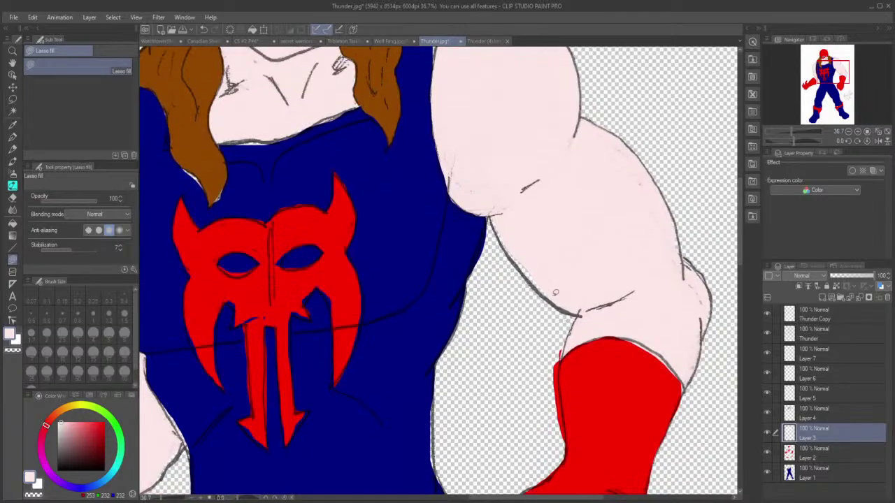
pyautogui.moveTo(535, 281)
pyautogui.mouseDown()
pyautogui.moveTo(557, 290)
pyautogui.moveTo(555, 299)
pyautogui.moveTo(518, 264)
pyautogui.moveTo(518, 211)
pyautogui.moveTo(549, 246)
pyautogui.moveTo(532, 233)
pyautogui.moveTo(517, 262)
pyautogui.moveTo(493, 202)
pyautogui.mouseUp()
pyautogui.moveTo(699, 338)
pyautogui.mouseDown()
pyautogui.moveTo(708, 292)
pyautogui.moveTo(619, 317)
pyautogui.moveTo(574, 341)
pyautogui.moveTo(575, 328)
pyautogui.moveTo(601, 315)
pyautogui.mouseUp()
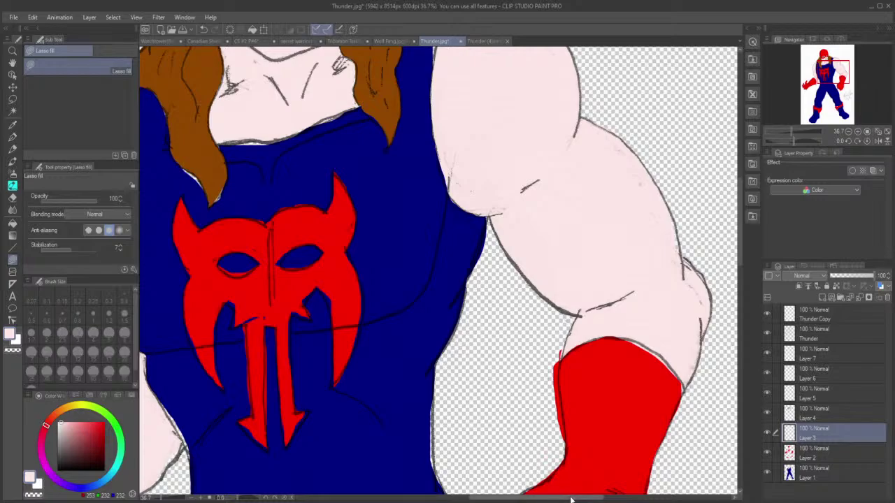
# Step: Lasso-fill the skin gaps along the character's right arm, from the shoulder to the edge of the red glove, on Layer 3
pyautogui.moveTo(570, 499); pyautogui.dragTo(453, 499)
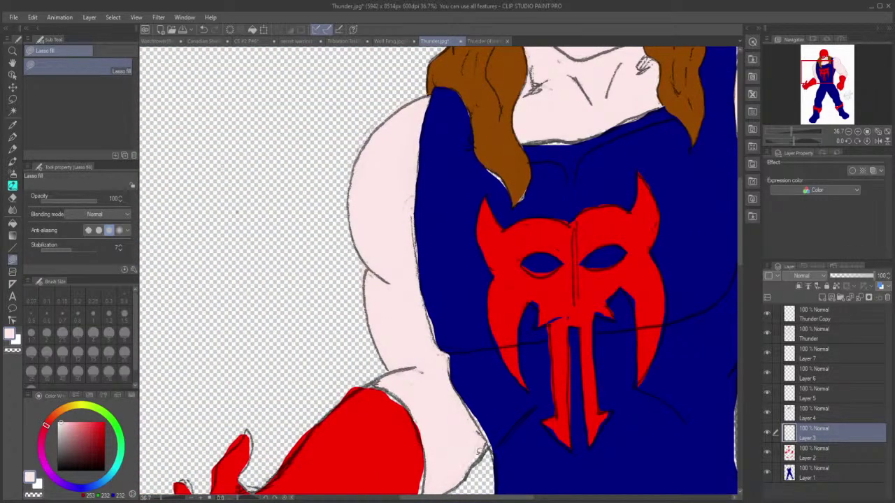
pyautogui.moveTo(480, 451)
pyautogui.mouseDown()
pyautogui.moveTo(462, 480)
pyautogui.moveTo(488, 447)
pyautogui.moveTo(484, 436)
pyautogui.mouseUp()
pyautogui.moveTo(358, 190)
pyautogui.mouseDown()
pyautogui.moveTo(355, 219)
pyautogui.moveTo(356, 175)
pyautogui.mouseUp()
pyautogui.click(11, 197)
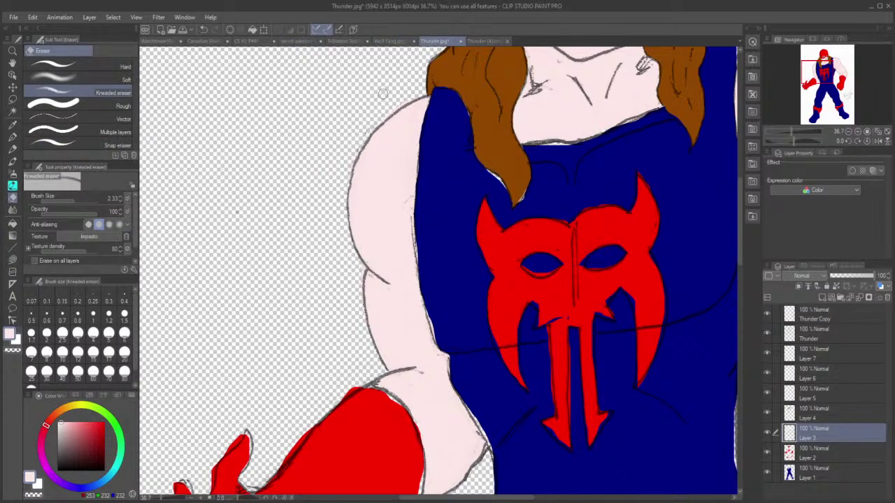
pyautogui.click(13, 260)
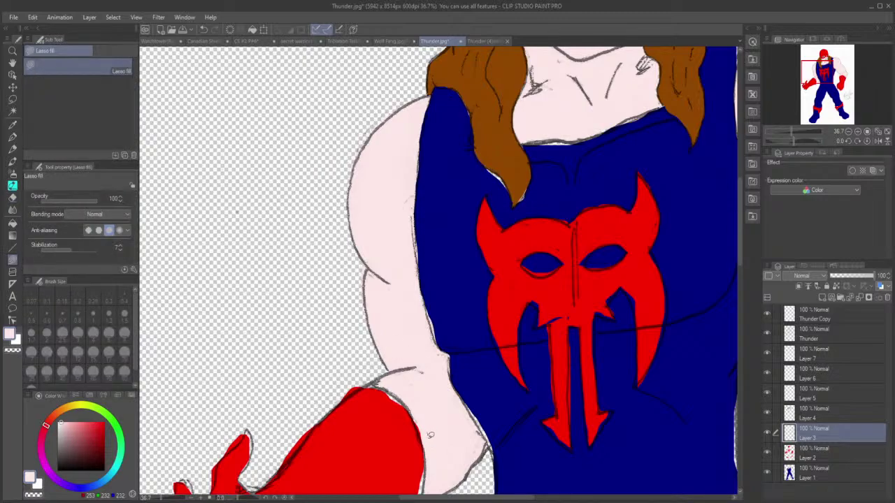
pyautogui.moveTo(430, 435)
pyautogui.mouseDown()
pyautogui.moveTo(428, 448)
pyautogui.moveTo(413, 412)
pyautogui.moveTo(418, 396)
pyautogui.mouseUp()
pyautogui.scroll(-3, 739, 243)
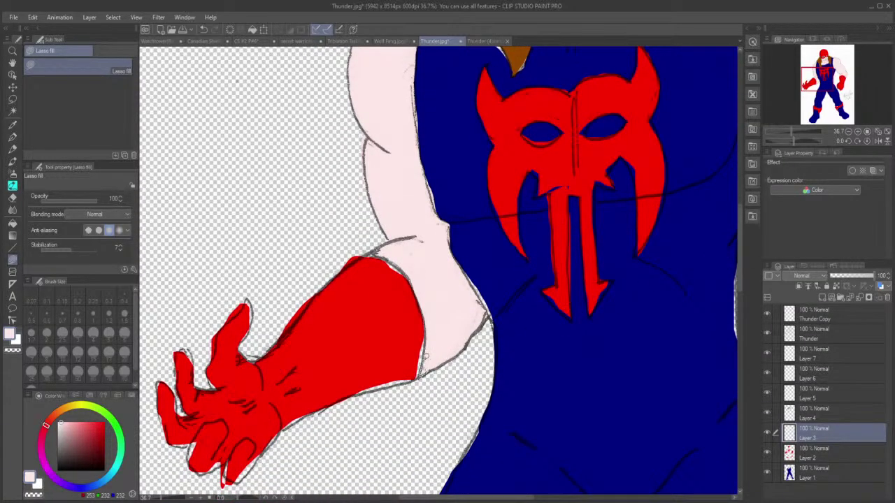
pyautogui.moveTo(426, 357); pyautogui.dragTo(426, 351)
# Step: Erase the stray sketch lines around both shoulders and armpits on the Thunder line-art layer
pyautogui.moveTo(739, 283); pyautogui.dragTo(740, 219)
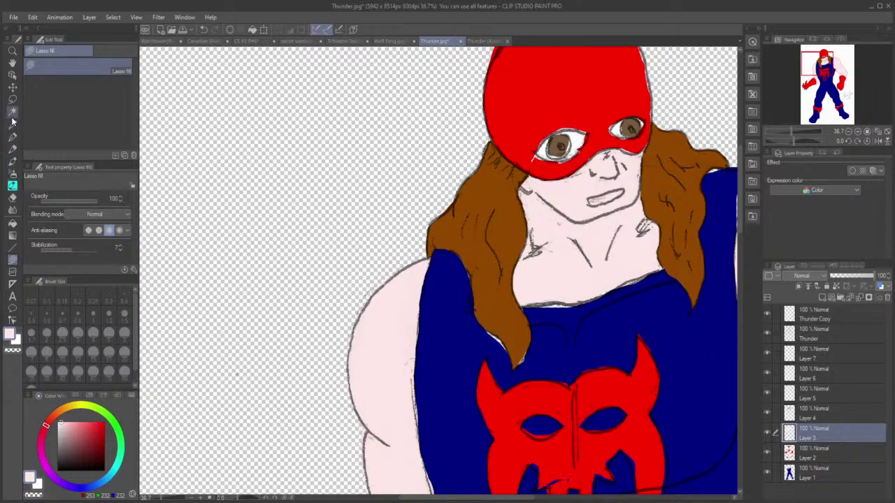
pyautogui.click(12, 199)
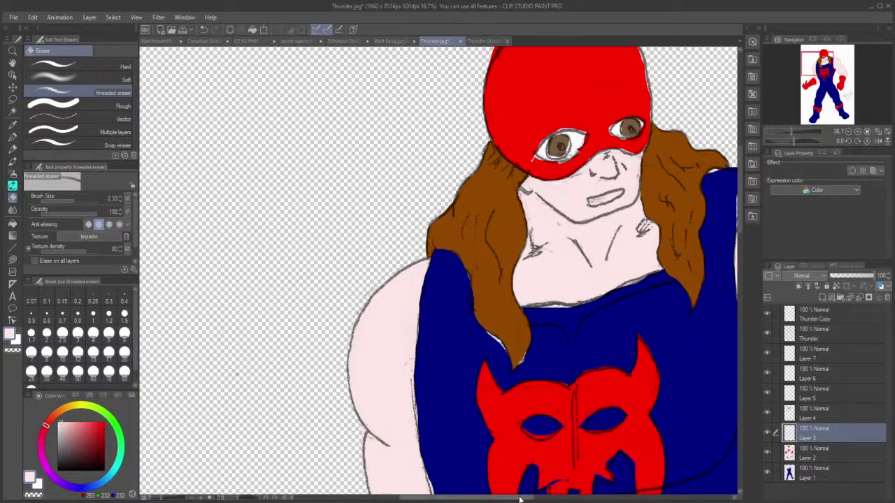
pyautogui.moveTo(523, 499); pyautogui.dragTo(584, 499)
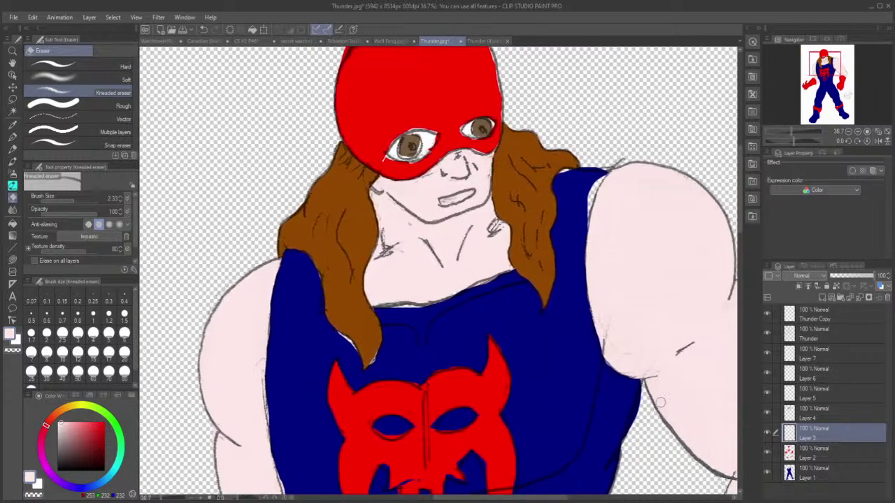
pyautogui.click(806, 335)
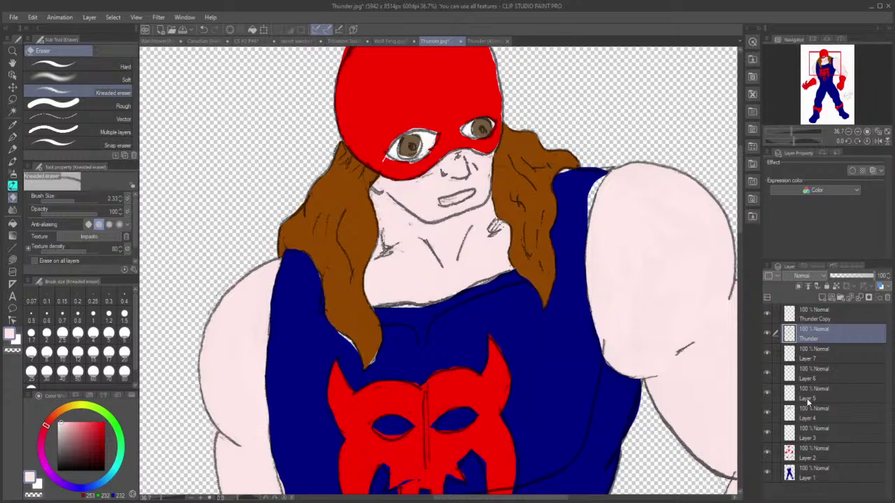
# Step: Erase the excess red between the two lower prongs of the chest emblem on Layer 2
pyautogui.click(801, 453)
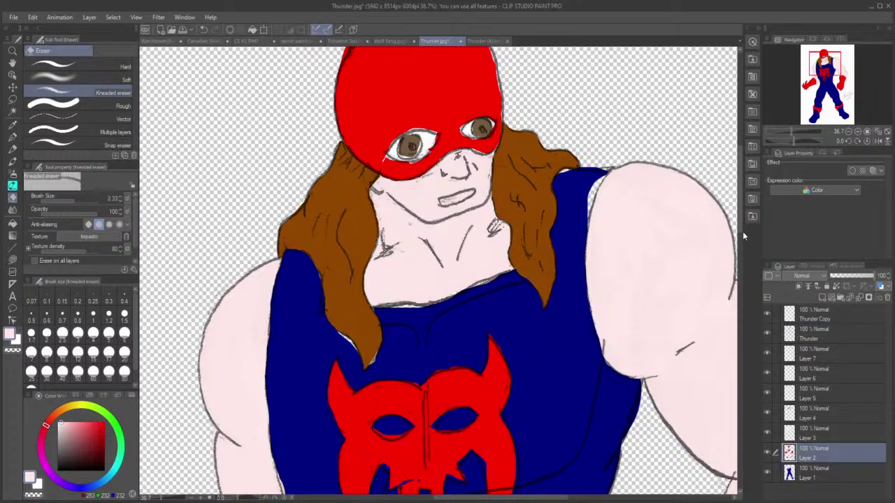
pyautogui.moveTo(738, 215); pyautogui.dragTo(743, 275)
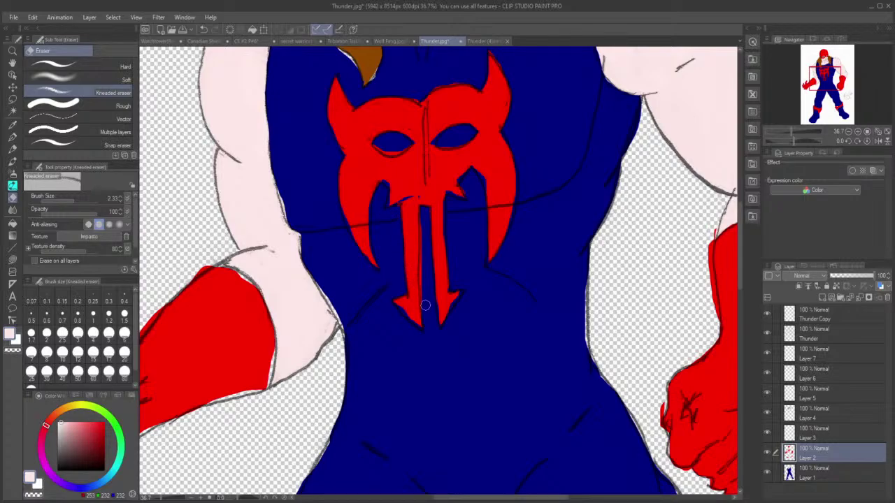
pyautogui.moveTo(422, 275); pyautogui.dragTo(423, 220)
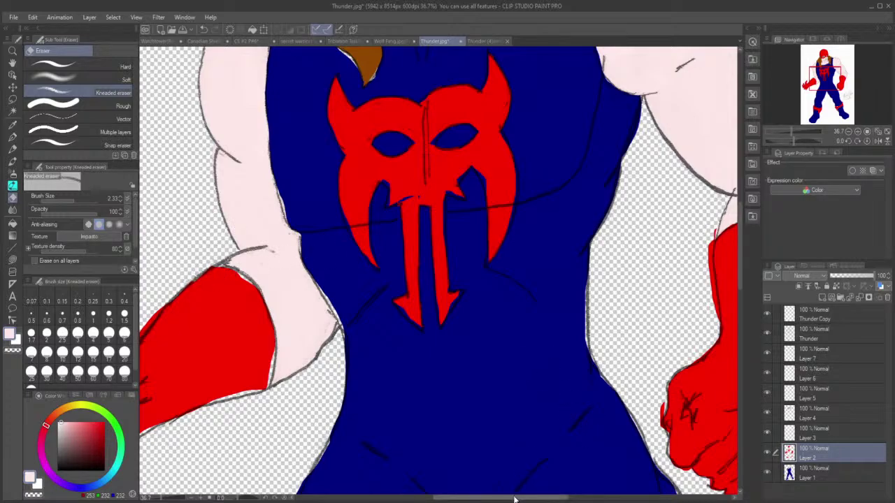
# Step: Erase the red spilling past the fingers of the glove on the character's right hand on Layer 2
pyautogui.moveTo(518, 499); pyautogui.dragTo(424, 499)
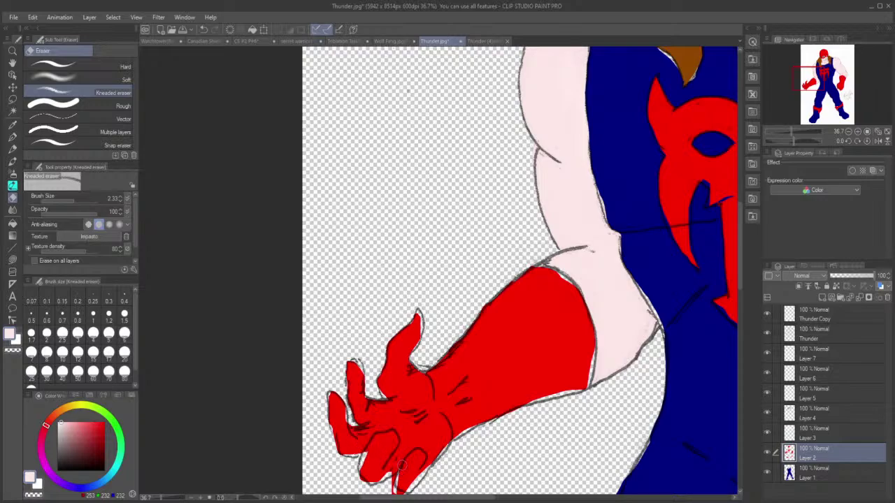
pyautogui.moveTo(742, 221); pyautogui.dragTo(743, 241)
pyautogui.moveTo(404, 411)
pyautogui.mouseDown()
pyautogui.moveTo(387, 398)
pyautogui.moveTo(393, 379)
pyautogui.mouseUp()
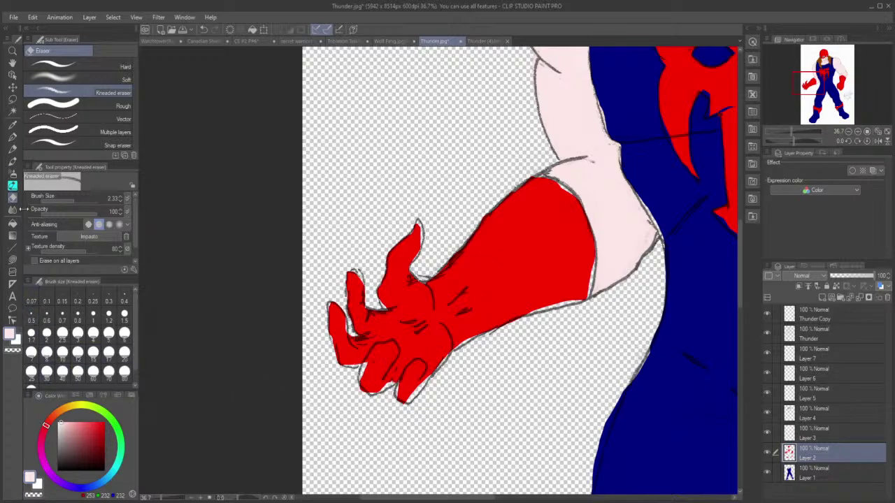
# Step: Sample the glove's red and lasso-fill the gaps along the fingers and thumb of the character's right glove on Layer 2
pyautogui.click(12, 125)
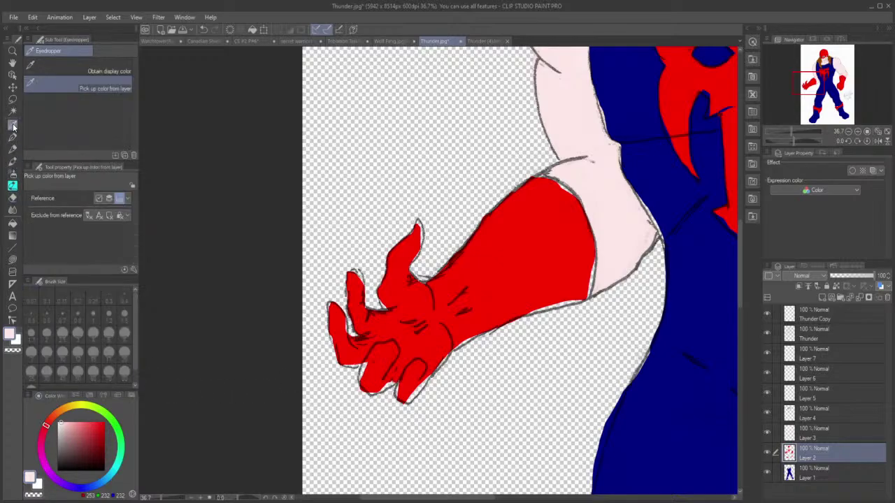
pyautogui.click(543, 245)
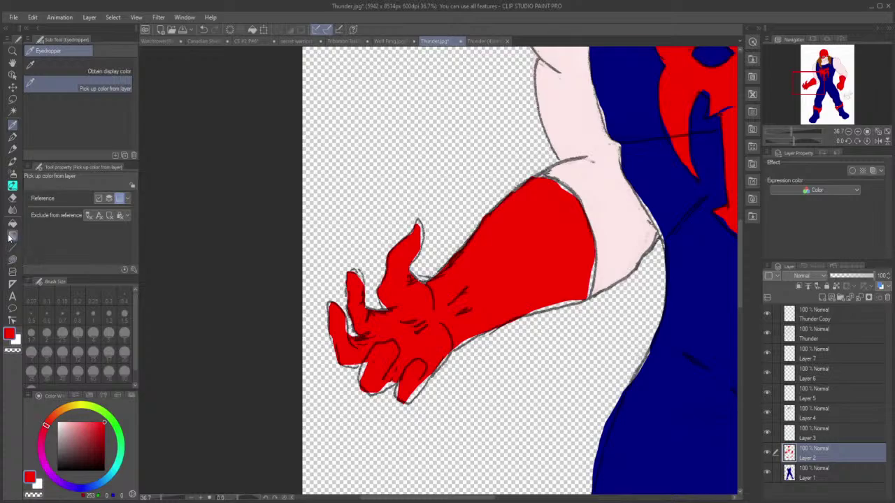
pyautogui.click(12, 259)
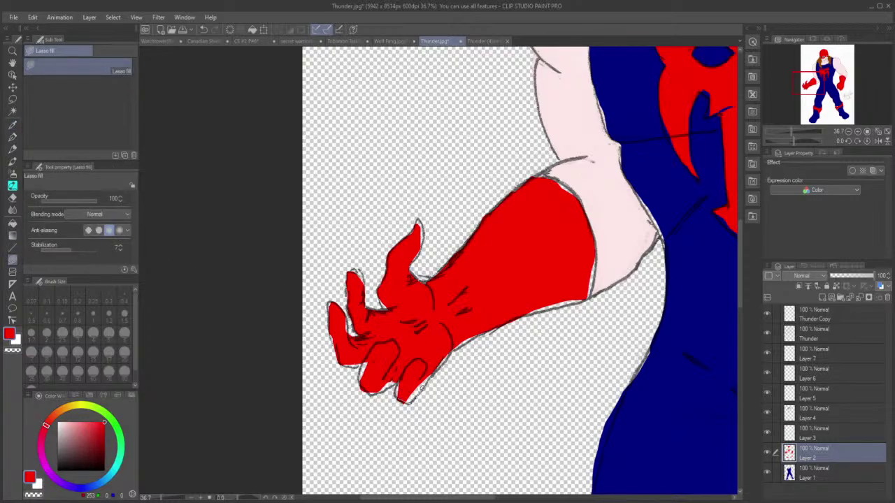
pyautogui.moveTo(430, 372)
pyautogui.mouseDown()
pyautogui.moveTo(409, 346)
pyautogui.moveTo(428, 376)
pyautogui.mouseUp()
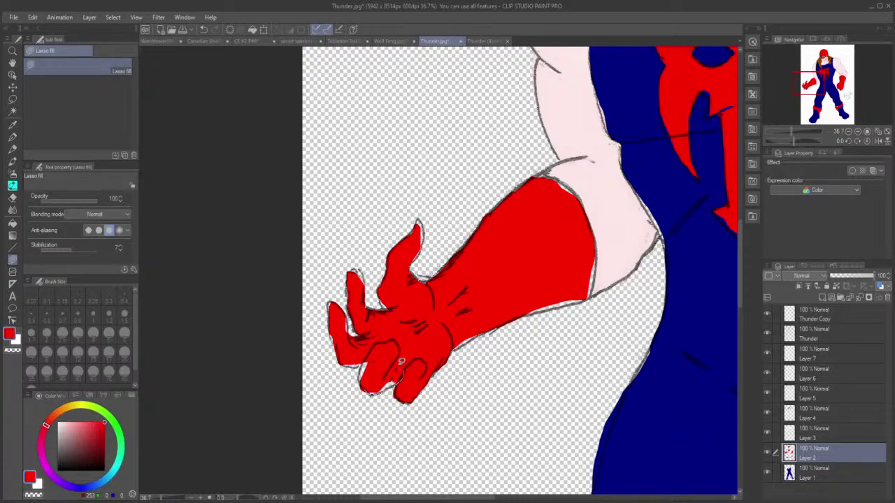
pyautogui.moveTo(401, 360); pyautogui.dragTo(374, 357)
pyautogui.moveTo(365, 360)
pyautogui.mouseDown()
pyautogui.moveTo(371, 354)
pyautogui.moveTo(371, 364)
pyautogui.mouseUp()
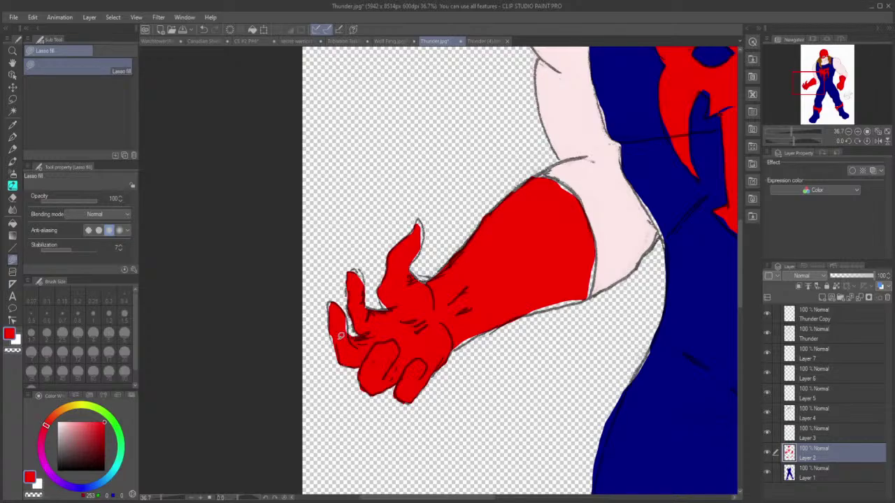
pyautogui.moveTo(342, 344)
pyautogui.mouseDown()
pyautogui.moveTo(344, 358)
pyautogui.moveTo(333, 308)
pyautogui.mouseUp()
pyautogui.moveTo(335, 299)
pyautogui.mouseDown()
pyautogui.moveTo(346, 336)
pyautogui.moveTo(351, 317)
pyautogui.moveTo(346, 332)
pyautogui.moveTo(334, 300)
pyautogui.mouseUp()
pyautogui.moveTo(363, 274); pyautogui.dragTo(358, 297)
pyautogui.moveTo(416, 228); pyautogui.dragTo(404, 247)
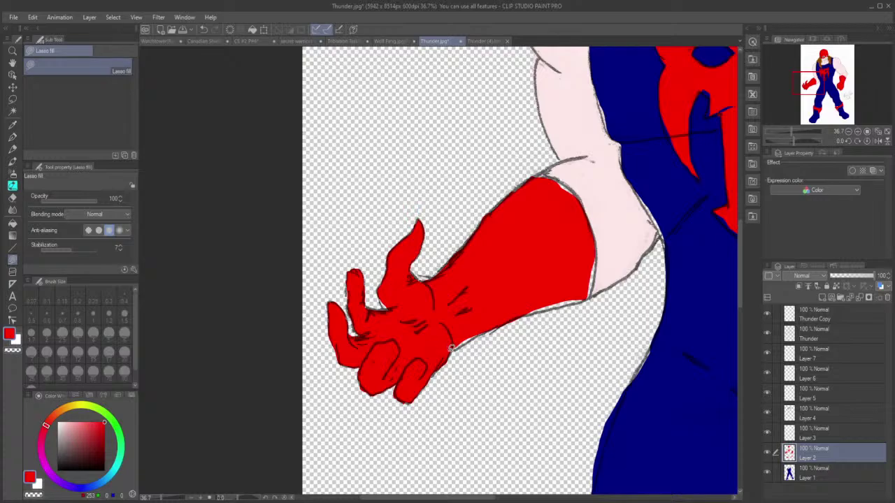
# Step: Lasso-fill red along the lower forearm edge and cuff of the character's right glove
pyautogui.moveTo(467, 341)
pyautogui.mouseDown()
pyautogui.moveTo(488, 325)
pyautogui.moveTo(456, 327)
pyautogui.moveTo(469, 337)
pyautogui.moveTo(495, 318)
pyautogui.moveTo(469, 320)
pyautogui.mouseUp()
pyautogui.moveTo(532, 308); pyautogui.dragTo(592, 294)
pyautogui.moveTo(598, 259); pyautogui.dragTo(593, 244)
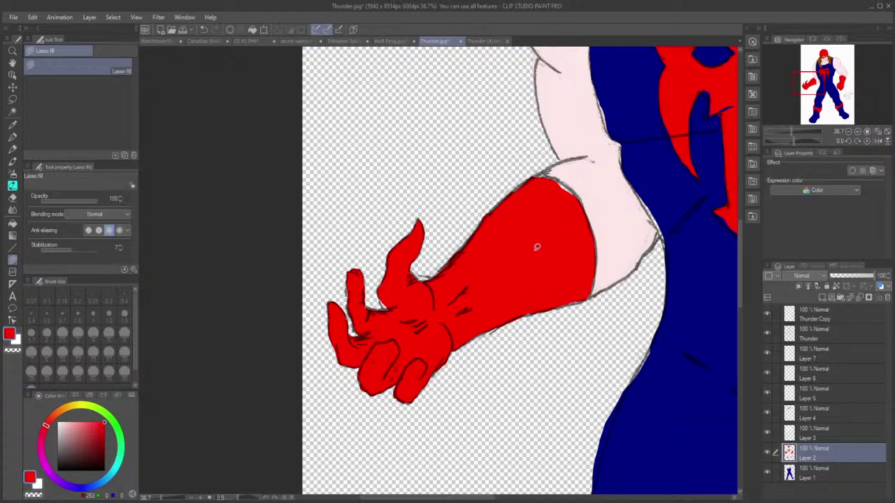
# Step: Lasso-fill the remaining red gaps along the lower and upper cuff edge of the character's right glove
pyautogui.moveTo(560, 305)
pyautogui.mouseDown()
pyautogui.moveTo(595, 289)
pyautogui.moveTo(585, 252)
pyautogui.mouseUp()
pyautogui.moveTo(550, 184)
pyautogui.mouseDown()
pyautogui.moveTo(580, 197)
pyautogui.moveTo(557, 175)
pyautogui.moveTo(543, 174)
pyautogui.mouseUp()
# Step: Lasso-fill red into the gaps at the two arrow-shaped tips and the upper inner edges of the chest emblem
pyautogui.moveTo(460, 499); pyautogui.dragTo(514, 499)
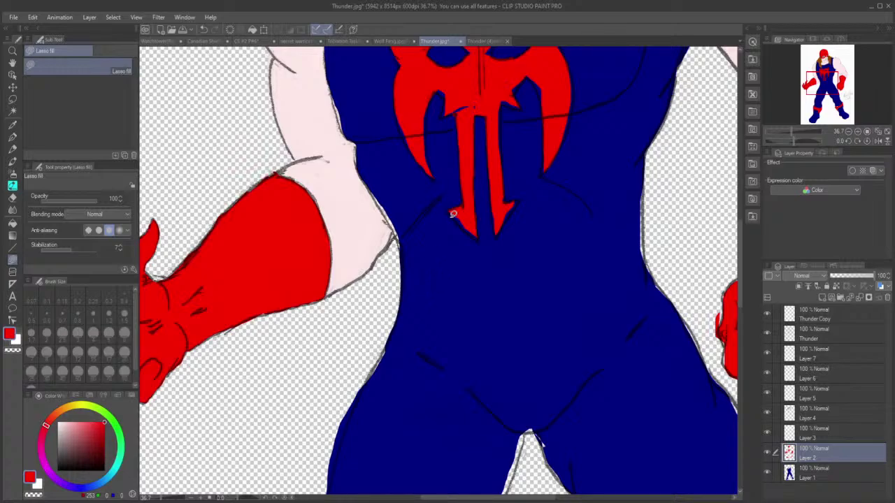
pyautogui.moveTo(452, 210)
pyautogui.mouseDown()
pyautogui.moveTo(478, 237)
pyautogui.moveTo(464, 207)
pyautogui.mouseUp()
pyautogui.moveTo(500, 228)
pyautogui.mouseDown()
pyautogui.moveTo(520, 198)
pyautogui.moveTo(505, 198)
pyautogui.mouseUp()
pyautogui.moveTo(448, 91)
pyautogui.mouseDown()
pyautogui.moveTo(442, 114)
pyautogui.moveTo(467, 109)
pyautogui.moveTo(456, 94)
pyautogui.mouseUp()
pyautogui.moveTo(494, 109)
pyautogui.mouseDown()
pyautogui.moveTo(499, 163)
pyautogui.moveTo(495, 93)
pyautogui.moveTo(501, 133)
pyautogui.moveTo(503, 101)
pyautogui.moveTo(520, 102)
pyautogui.moveTo(502, 86)
pyautogui.moveTo(510, 93)
pyautogui.moveTo(533, 66)
pyautogui.moveTo(543, 96)
pyautogui.moveTo(540, 51)
pyautogui.mouseUp()
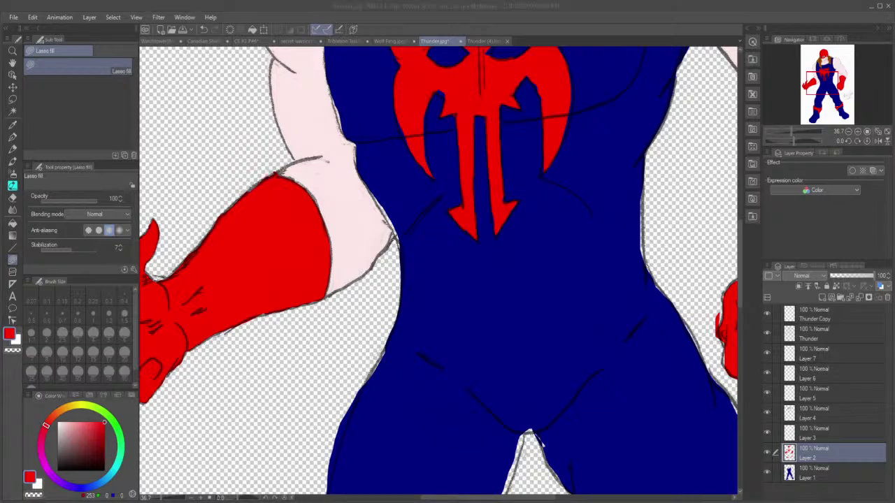
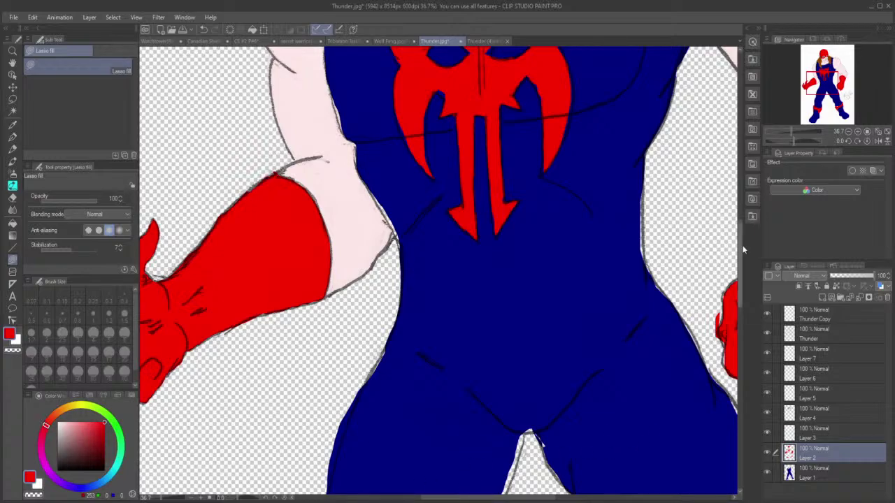
# Step: Erase the stray red beside the chest emblem's left inner notch and lasso-fill the gaps along its left curved fang
pyautogui.moveTo(742, 250); pyautogui.dragTo(749, 223)
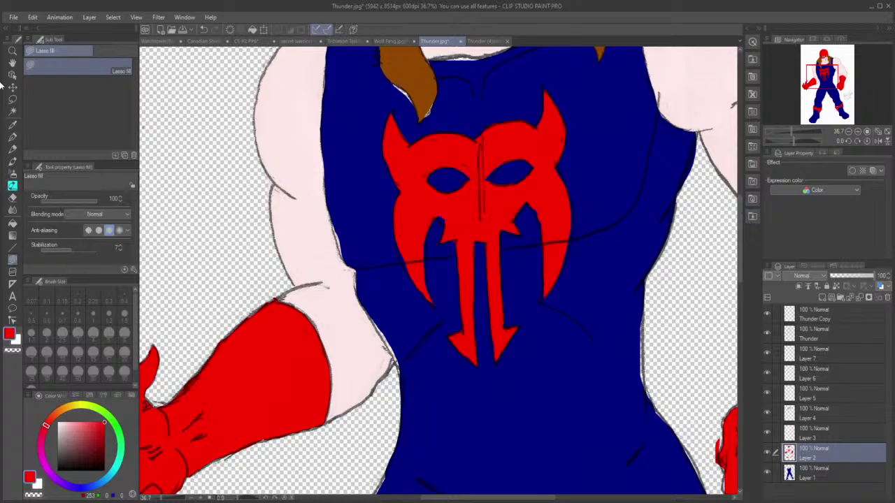
pyautogui.click(12, 198)
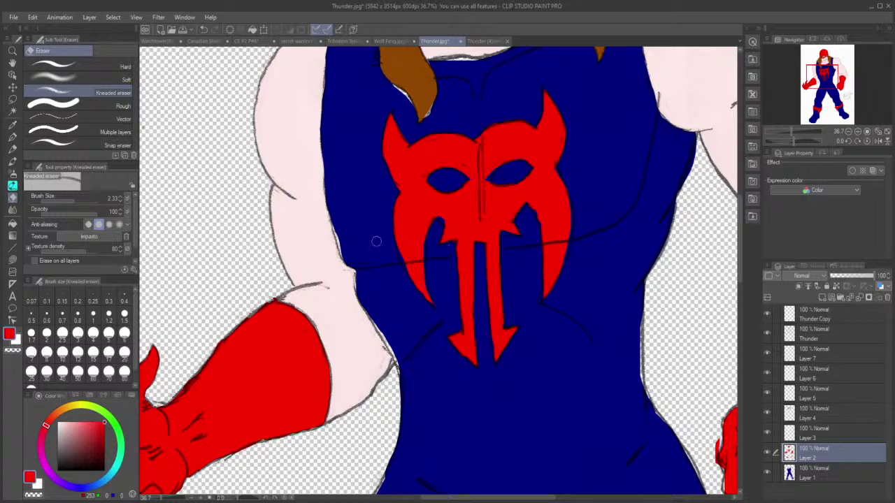
pyautogui.moveTo(452, 205)
pyautogui.mouseDown()
pyautogui.moveTo(431, 228)
pyautogui.moveTo(434, 219)
pyautogui.moveTo(442, 246)
pyautogui.mouseUp()
pyautogui.click(12, 260)
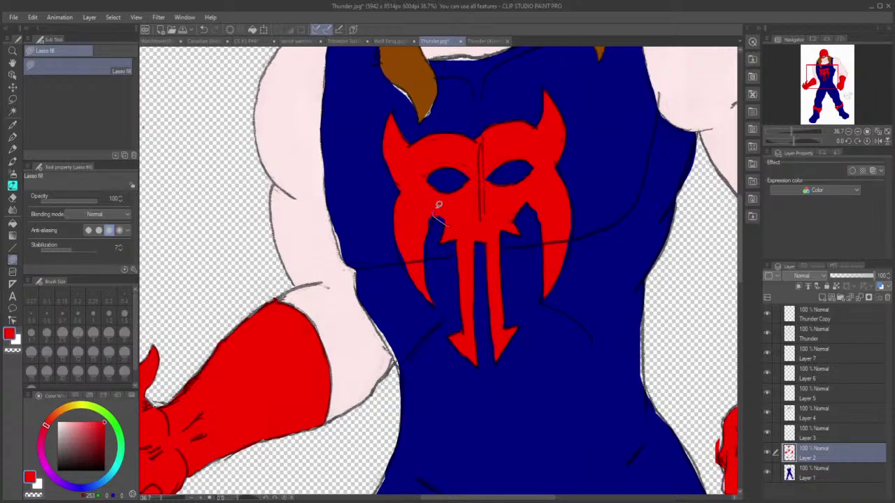
pyautogui.moveTo(429, 210)
pyautogui.mouseDown()
pyautogui.moveTo(423, 232)
pyautogui.moveTo(440, 204)
pyautogui.moveTo(425, 210)
pyautogui.mouseUp()
pyautogui.moveTo(424, 265); pyautogui.dragTo(434, 214)
pyautogui.moveTo(425, 285)
pyautogui.mouseDown()
pyautogui.moveTo(430, 300)
pyautogui.moveTo(424, 244)
pyautogui.moveTo(413, 277)
pyautogui.moveTo(399, 236)
pyautogui.mouseUp()
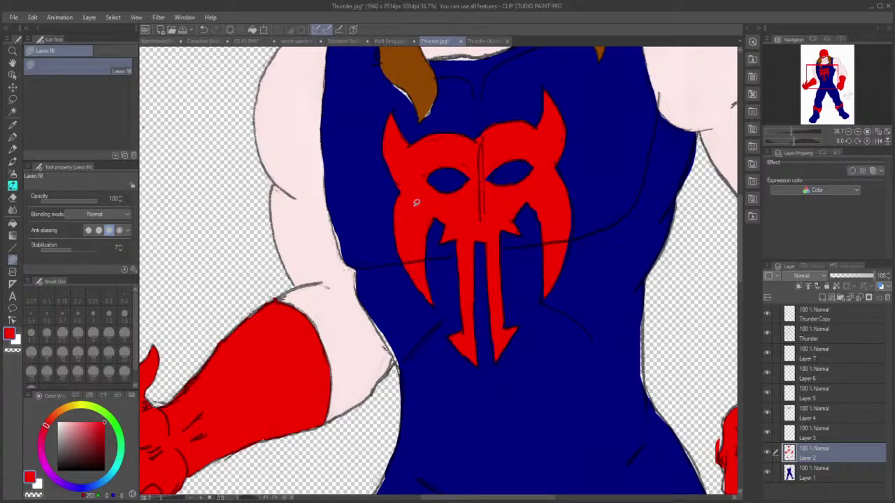
# Step: Lasso-fill red gaps around the emblem's right eye, along its right outer edge and at the base of both horns
pyautogui.moveTo(481, 168)
pyautogui.mouseDown()
pyautogui.moveTo(486, 185)
pyautogui.moveTo(497, 167)
pyautogui.moveTo(489, 158)
pyautogui.mouseUp()
pyautogui.moveTo(563, 256)
pyautogui.mouseDown()
pyautogui.moveTo(575, 218)
pyautogui.moveTo(567, 192)
pyautogui.mouseUp()
pyautogui.moveTo(550, 166)
pyautogui.mouseDown()
pyautogui.moveTo(566, 186)
pyautogui.moveTo(550, 154)
pyautogui.mouseUp()
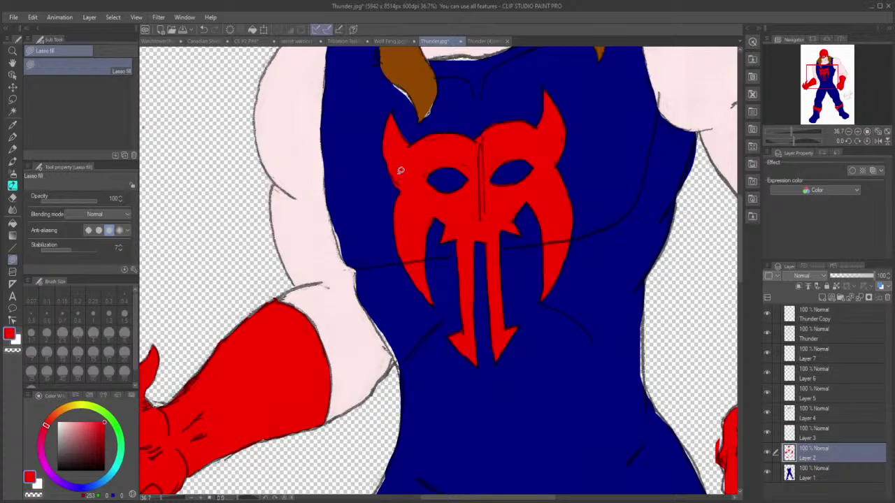
pyautogui.moveTo(399, 170)
pyautogui.mouseDown()
pyautogui.moveTo(397, 183)
pyautogui.moveTo(386, 150)
pyautogui.mouseUp()
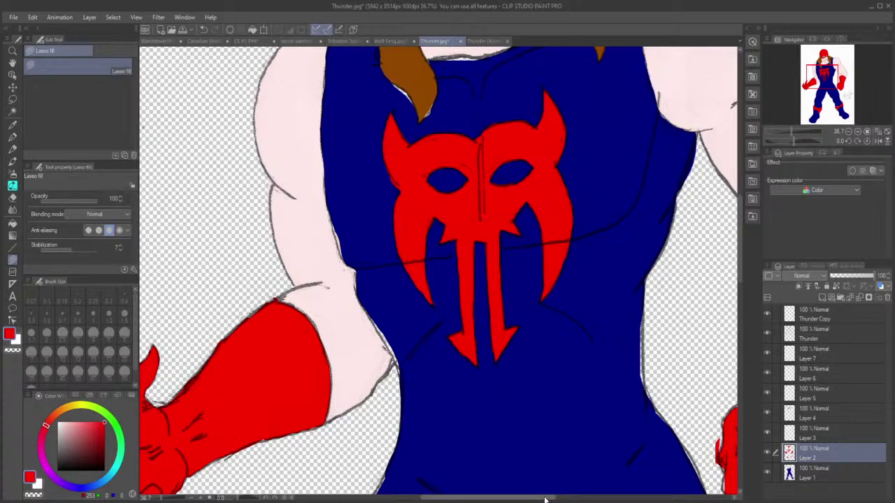
# Step: Fill the cuff edge of the character's left glove with red and erase the red spilling past its inner side on Layer 2
pyautogui.moveTo(545, 499); pyautogui.dragTo(595, 498)
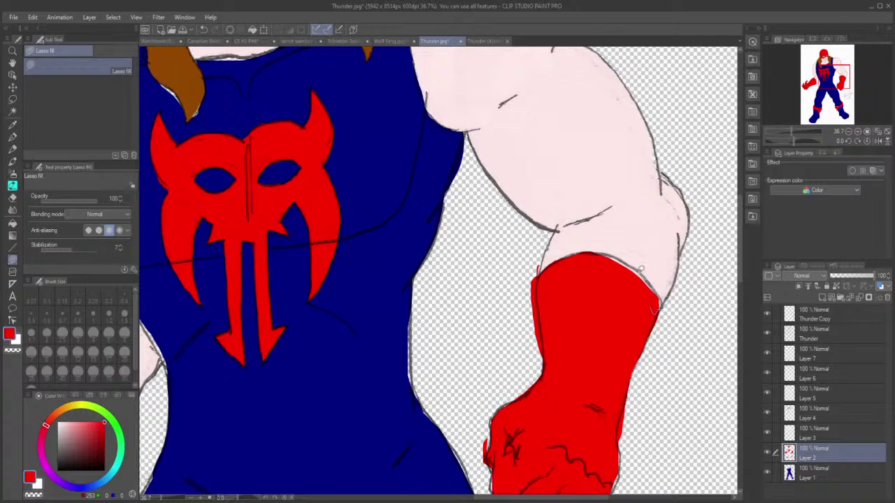
pyautogui.moveTo(641, 268)
pyautogui.mouseDown()
pyautogui.moveTo(608, 257)
pyautogui.moveTo(592, 272)
pyautogui.mouseUp()
pyautogui.click(12, 198)
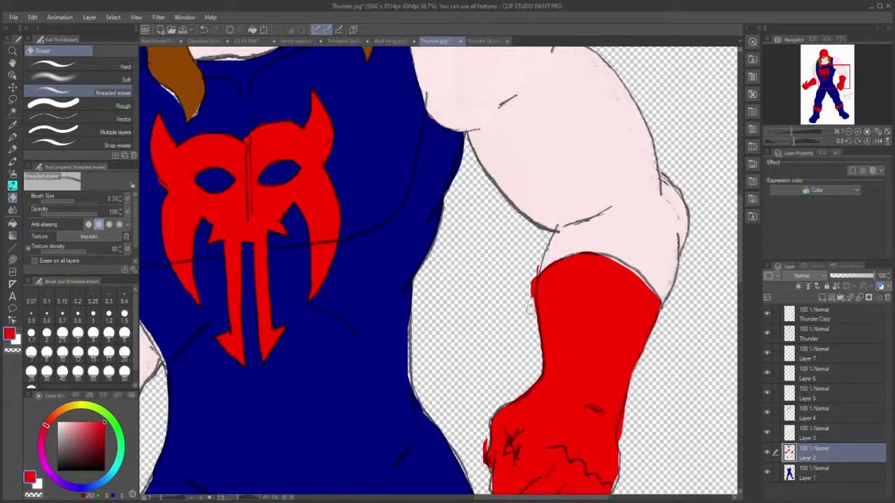
pyautogui.moveTo(529, 307)
pyautogui.mouseDown()
pyautogui.moveTo(534, 264)
pyautogui.moveTo(558, 250)
pyautogui.mouseUp()
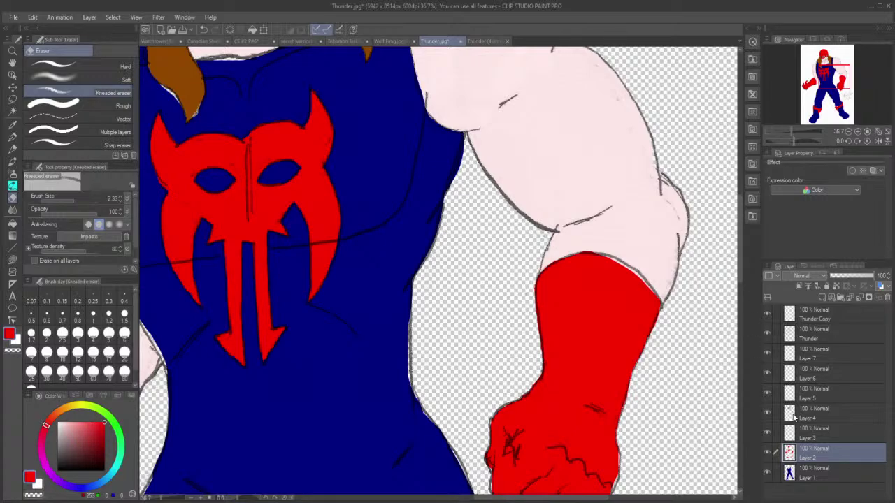
pyautogui.click(804, 437)
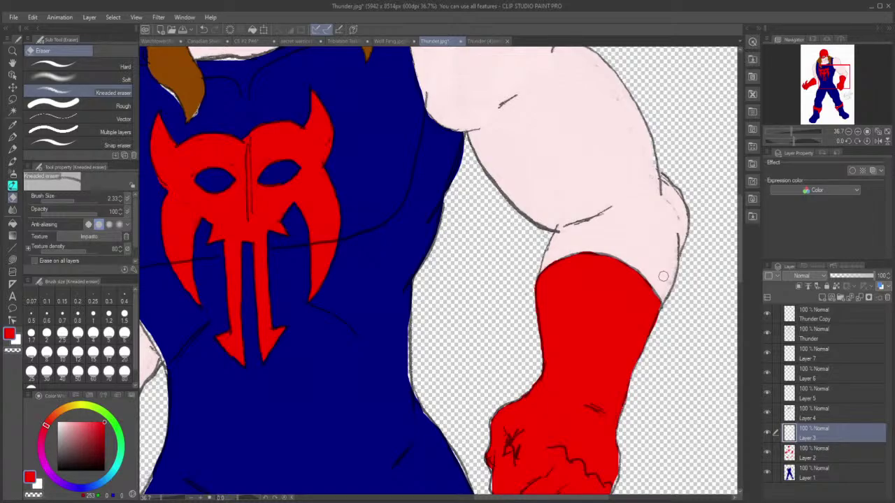
pyautogui.click(811, 455)
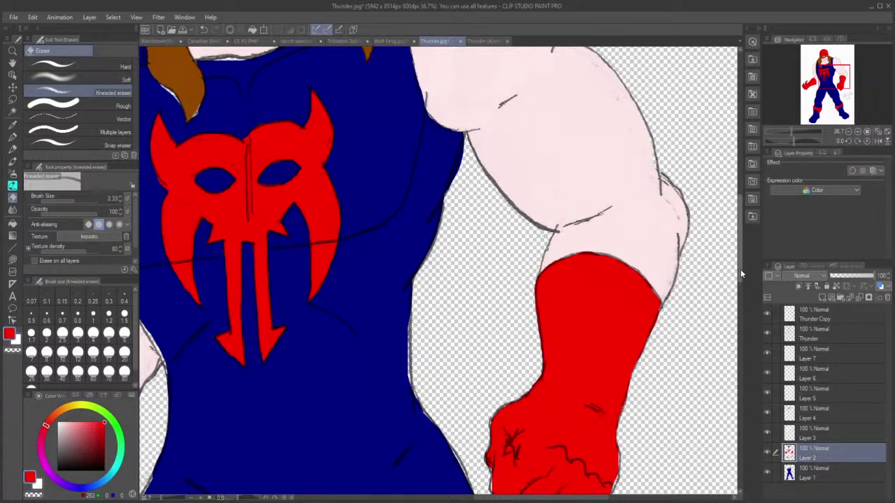
# Step: Lasso-fill red into the gaps around the fist of the character's left glove, along the outer hand, knuckles and thumb
pyautogui.moveTo(741, 274); pyautogui.dragTo(741, 302)
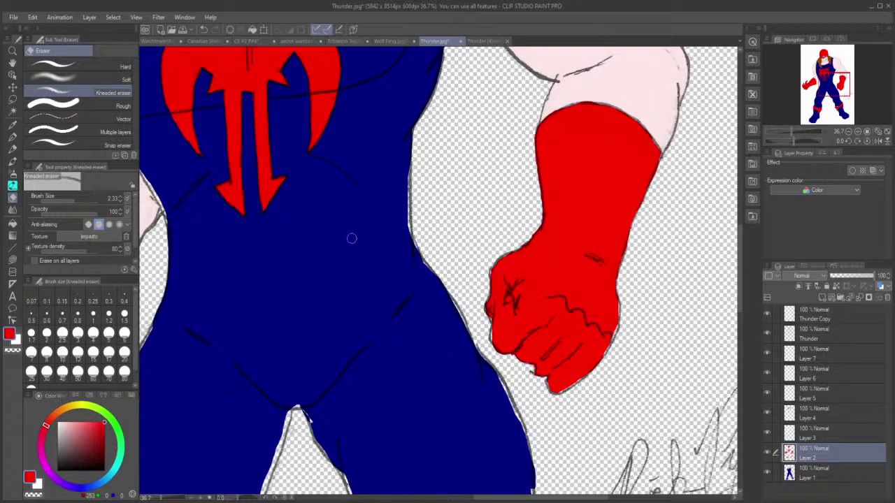
pyautogui.click(11, 260)
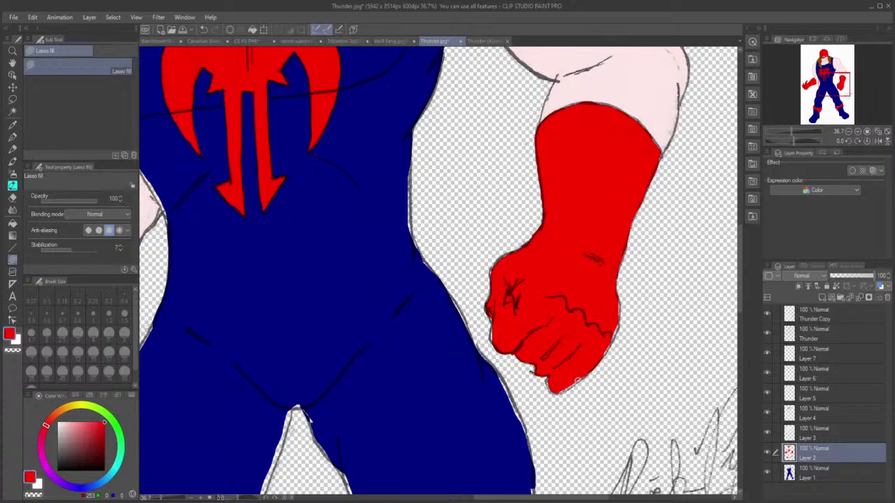
pyautogui.moveTo(577, 379); pyautogui.dragTo(593, 362)
pyautogui.moveTo(603, 348); pyautogui.dragTo(606, 353)
pyautogui.moveTo(621, 304); pyautogui.dragTo(605, 280)
pyautogui.moveTo(493, 319)
pyautogui.mouseDown()
pyautogui.moveTo(495, 300)
pyautogui.moveTo(491, 311)
pyautogui.mouseUp()
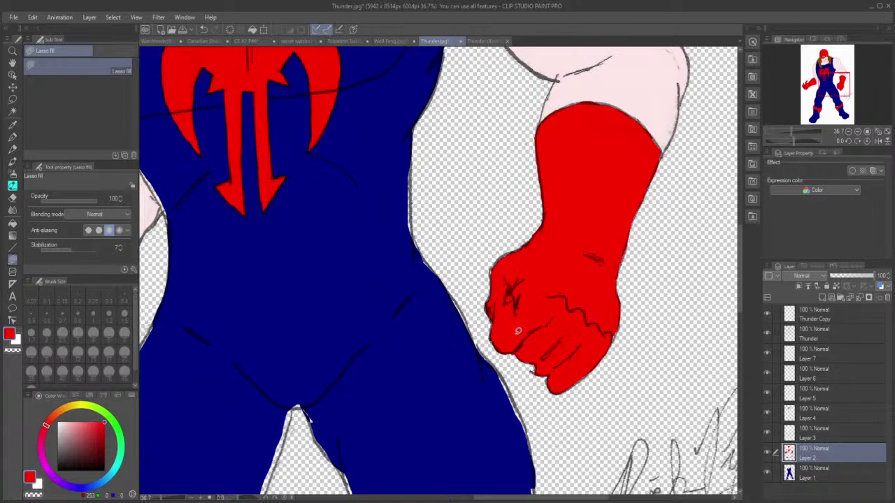
pyautogui.moveTo(499, 278)
pyautogui.mouseDown()
pyautogui.moveTo(492, 271)
pyautogui.moveTo(508, 253)
pyautogui.mouseUp()
# Step: Erase the stray marks below the left fist's fingers on the Thunder line-art layer with the Kneaded eraser, and return to Layer 2
pyautogui.click(14, 198)
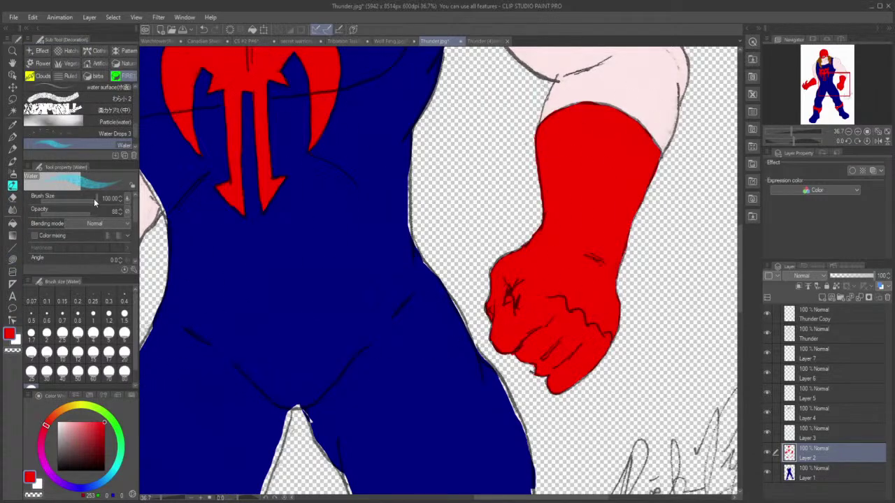
pyautogui.click(13, 198)
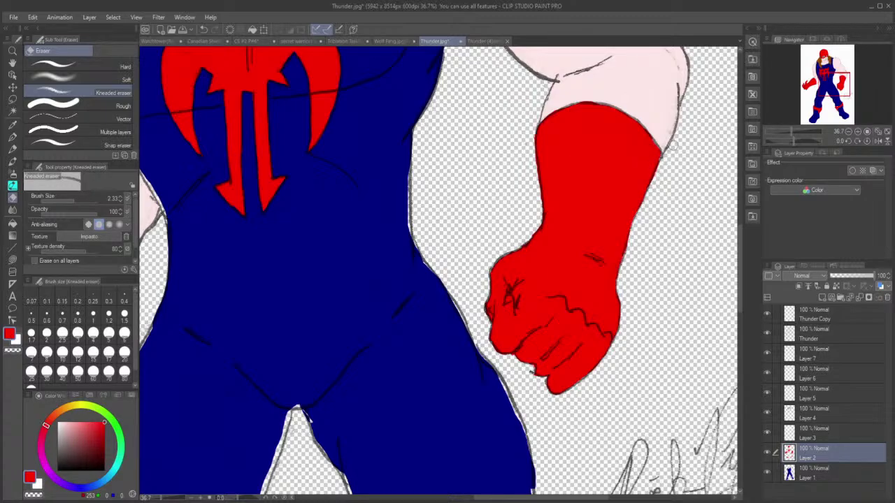
pyautogui.click(810, 338)
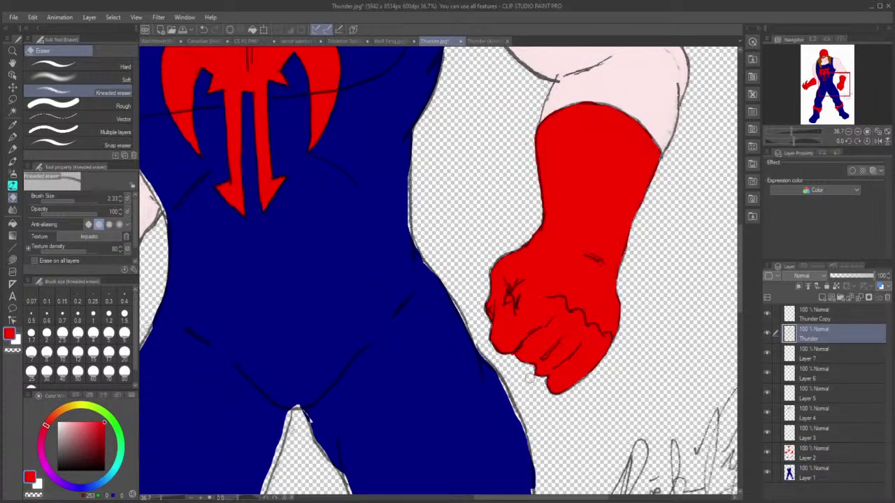
pyautogui.moveTo(534, 381); pyautogui.dragTo(542, 384)
pyautogui.click(818, 455)
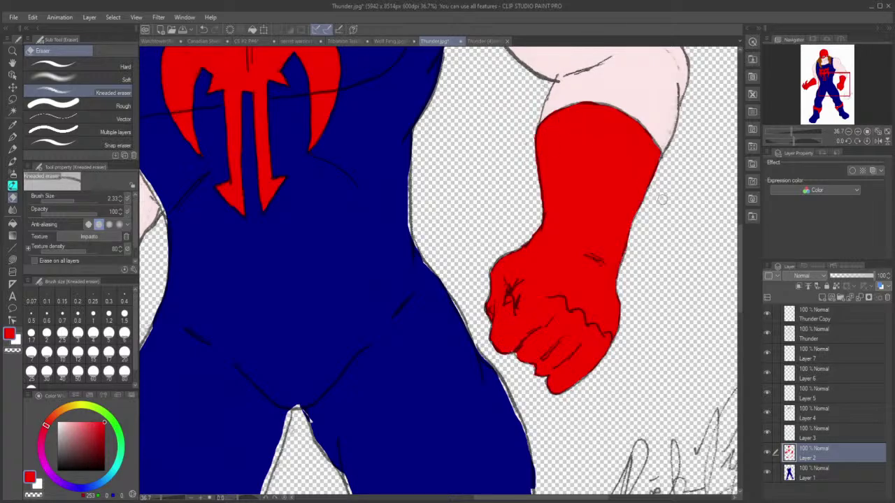
pyautogui.moveTo(741, 256); pyautogui.dragTo(740, 174)
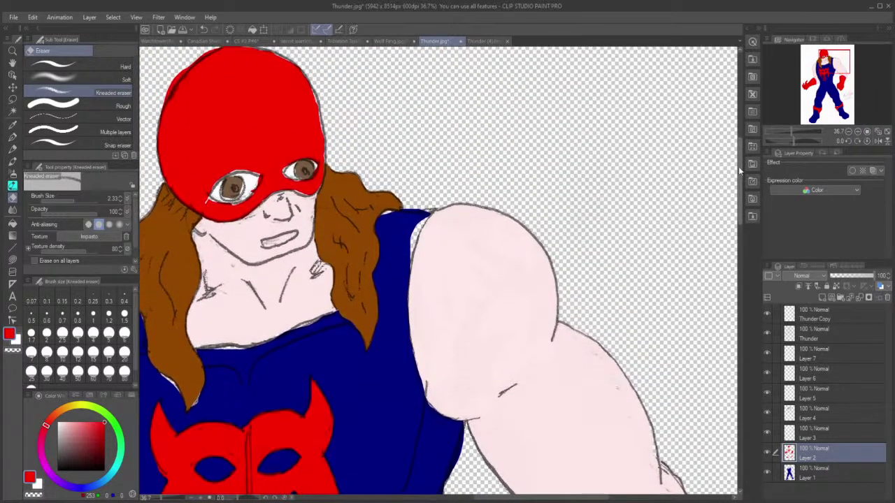
pyautogui.moveTo(739, 167); pyautogui.dragTo(750, 261)
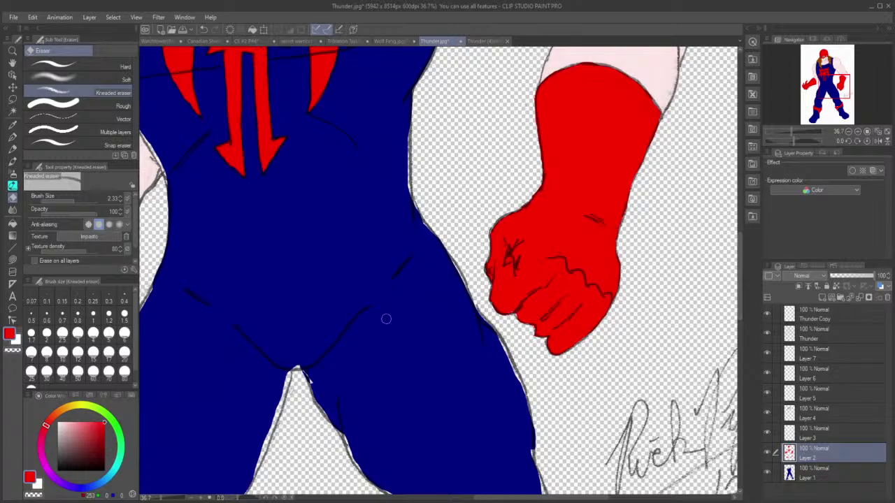
pyautogui.click(12, 260)
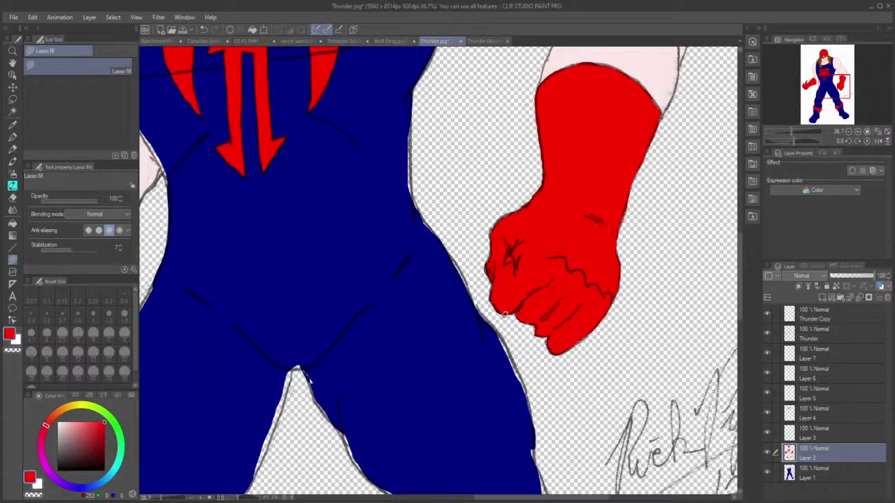
pyautogui.click(12, 197)
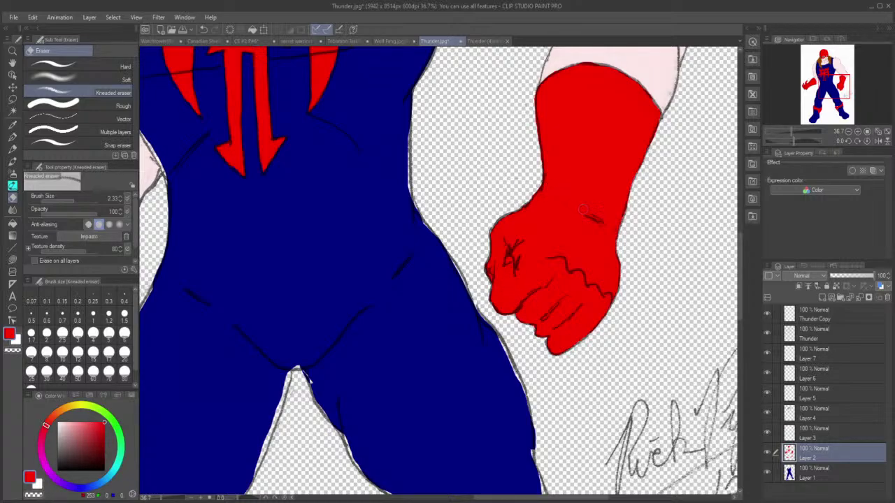
# Step: Lasso-fill red into the gaps at the pointed flap and outer edges of the character's left boot cuff
pyautogui.moveTo(740, 259); pyautogui.dragTo(753, 341)
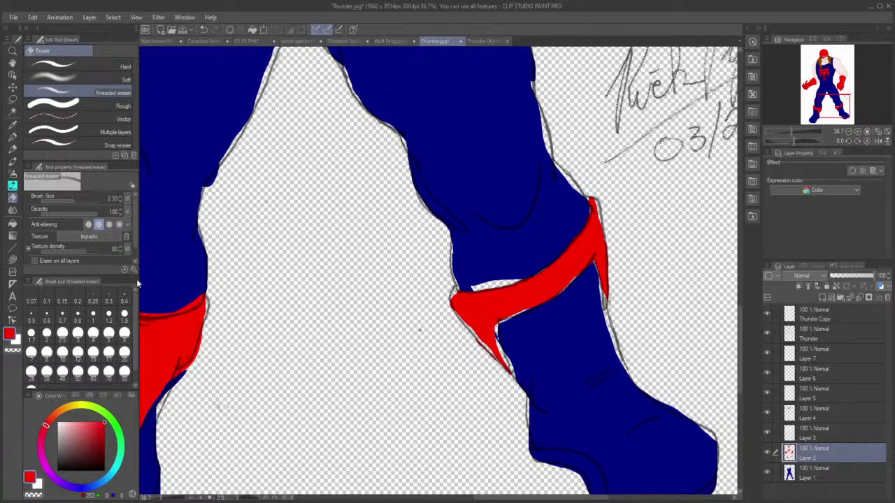
pyautogui.click(12, 260)
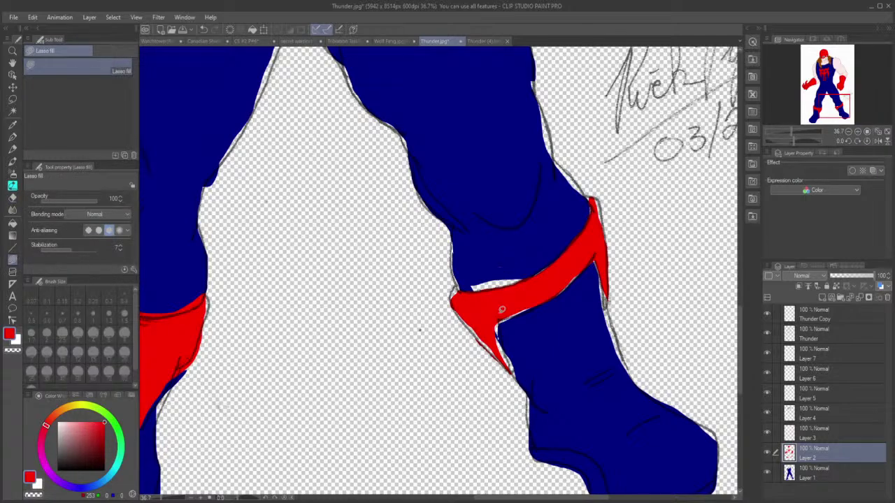
pyautogui.moveTo(513, 365)
pyautogui.mouseDown()
pyautogui.moveTo(495, 303)
pyautogui.moveTo(496, 334)
pyautogui.mouseUp()
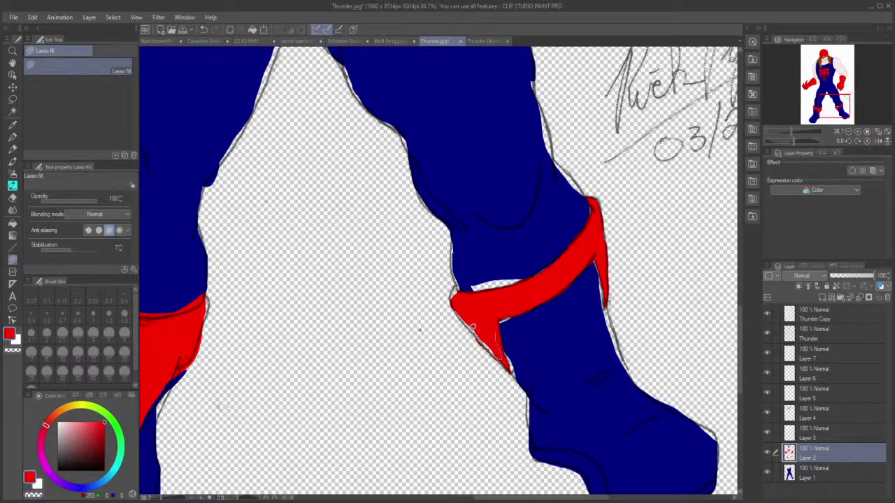
pyautogui.moveTo(472, 327); pyautogui.dragTo(479, 308)
pyautogui.moveTo(467, 320)
pyautogui.mouseDown()
pyautogui.moveTo(451, 296)
pyautogui.moveTo(461, 291)
pyautogui.moveTo(472, 302)
pyautogui.mouseUp()
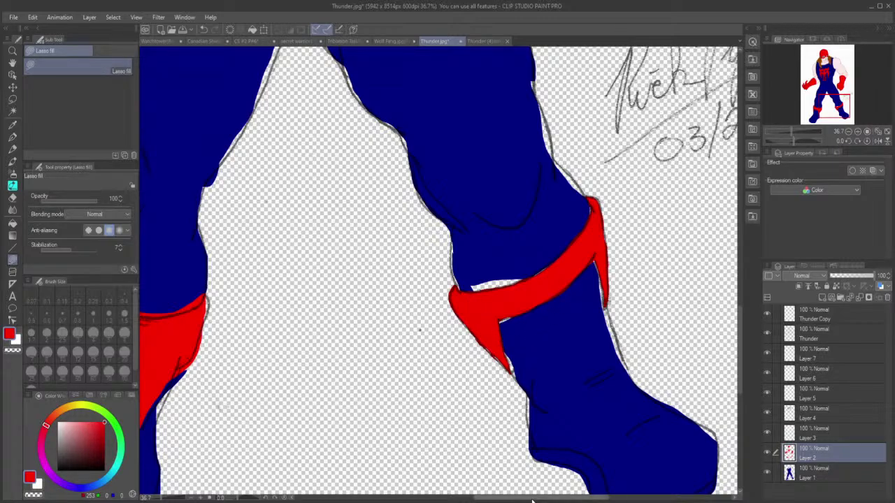
# Step: Erase the red spilling over the top edge and outer side of the character's right boot cuff
pyautogui.moveTo(531, 500); pyautogui.dragTo(473, 500)
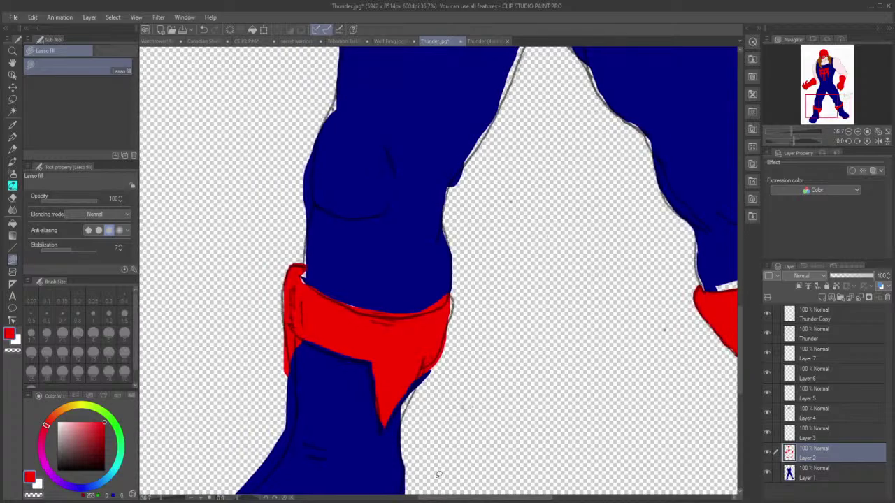
pyautogui.click(12, 197)
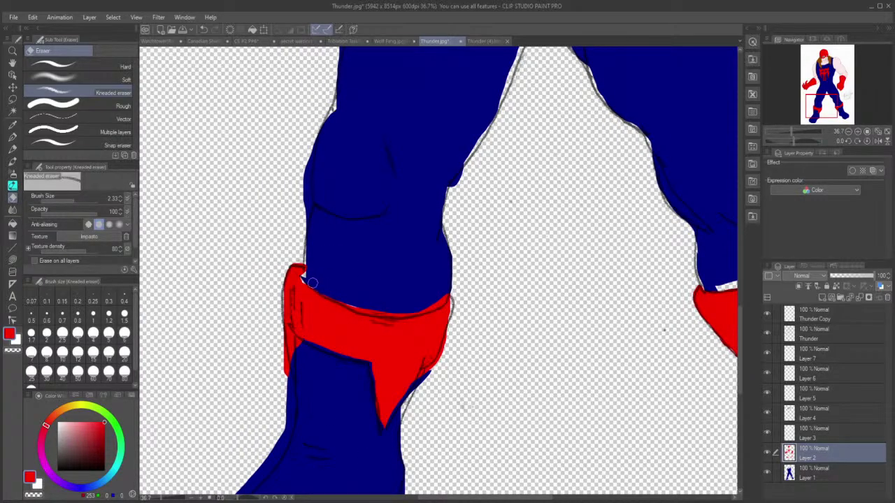
pyautogui.moveTo(312, 282)
pyautogui.mouseDown()
pyautogui.moveTo(358, 307)
pyautogui.moveTo(418, 307)
pyautogui.moveTo(384, 314)
pyautogui.moveTo(377, 309)
pyautogui.moveTo(443, 301)
pyautogui.moveTo(405, 312)
pyautogui.moveTo(413, 306)
pyautogui.mouseUp()
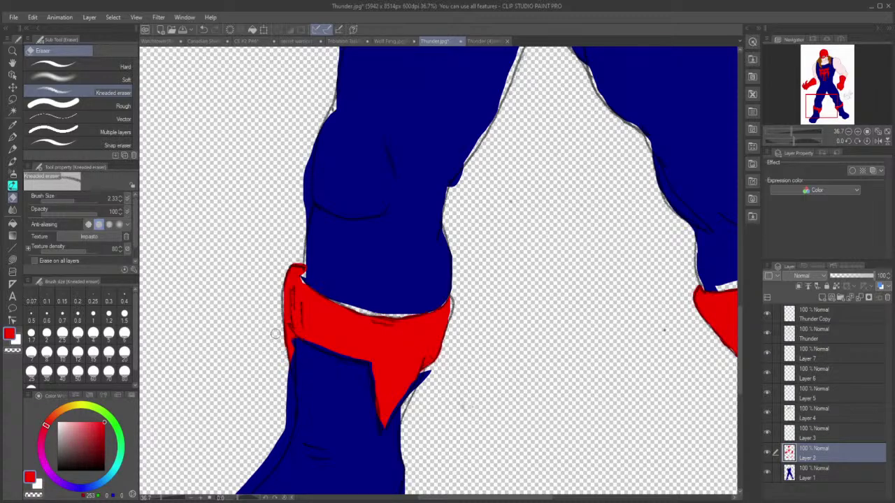
# Step: Lasso-fill red into the gaps along the outer side, lower edge, pointed flap and inner corner of the right boot cuff
pyautogui.click(12, 260)
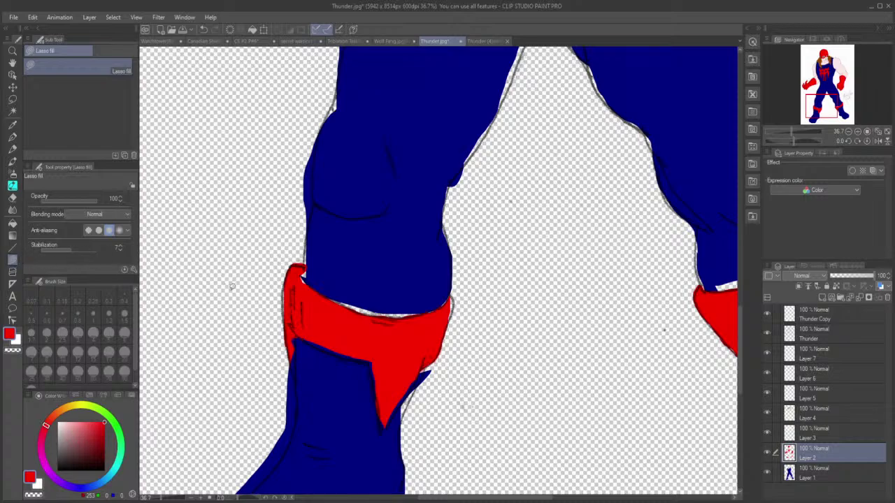
pyautogui.moveTo(292, 359)
pyautogui.mouseDown()
pyautogui.moveTo(298, 377)
pyautogui.moveTo(297, 328)
pyautogui.mouseUp()
pyautogui.moveTo(337, 351)
pyautogui.mouseDown()
pyautogui.moveTo(346, 345)
pyautogui.moveTo(299, 320)
pyautogui.moveTo(344, 354)
pyautogui.moveTo(373, 360)
pyautogui.moveTo(333, 330)
pyautogui.mouseUp()
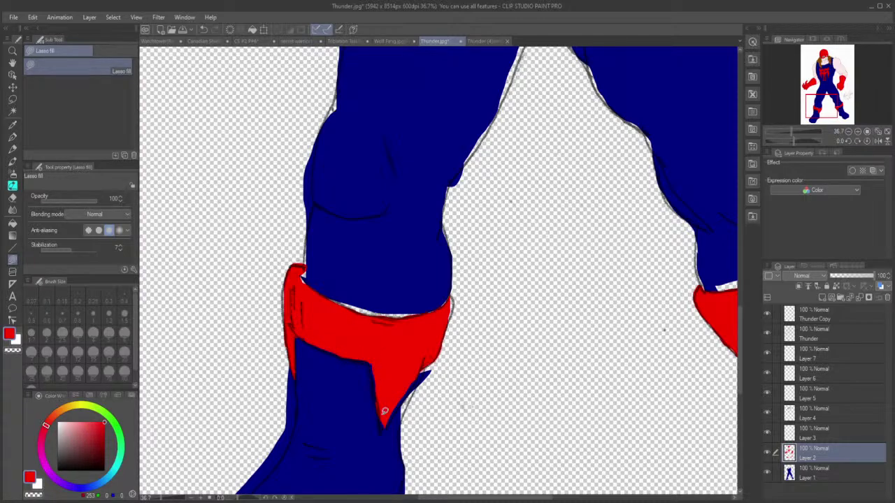
pyautogui.moveTo(385, 412)
pyautogui.mouseDown()
pyautogui.moveTo(381, 428)
pyautogui.moveTo(369, 349)
pyautogui.mouseUp()
pyautogui.moveTo(385, 411)
pyautogui.mouseDown()
pyautogui.moveTo(381, 427)
pyautogui.moveTo(418, 377)
pyautogui.moveTo(430, 337)
pyautogui.mouseUp()
pyautogui.moveTo(450, 296); pyautogui.dragTo(444, 307)
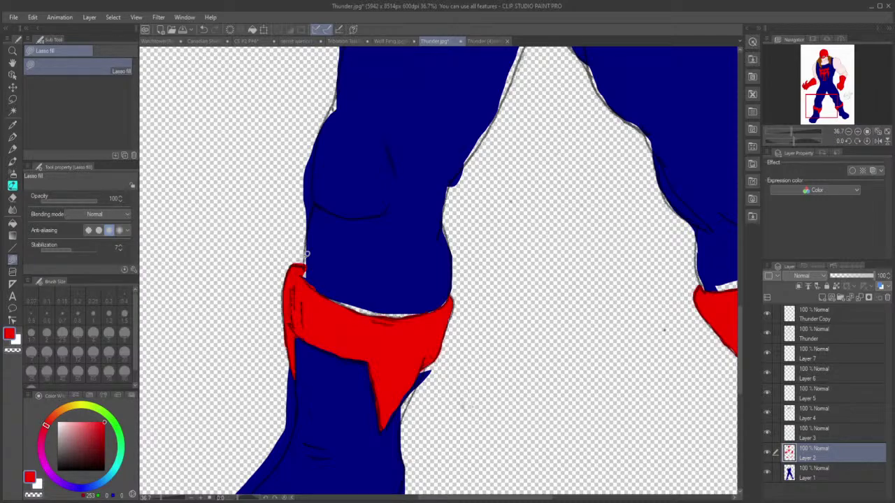
# Step: Compare the Thunder artwork with the Spider-Man 2099 cover and the Thunder (4) drawing
pyautogui.scroll(-4, 422, 148)
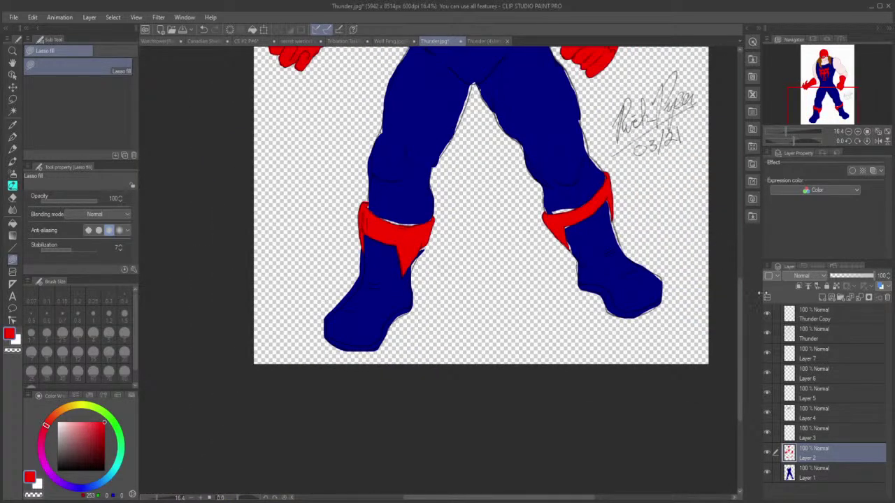
pyautogui.moveTo(740, 297); pyautogui.dragTo(730, 178)
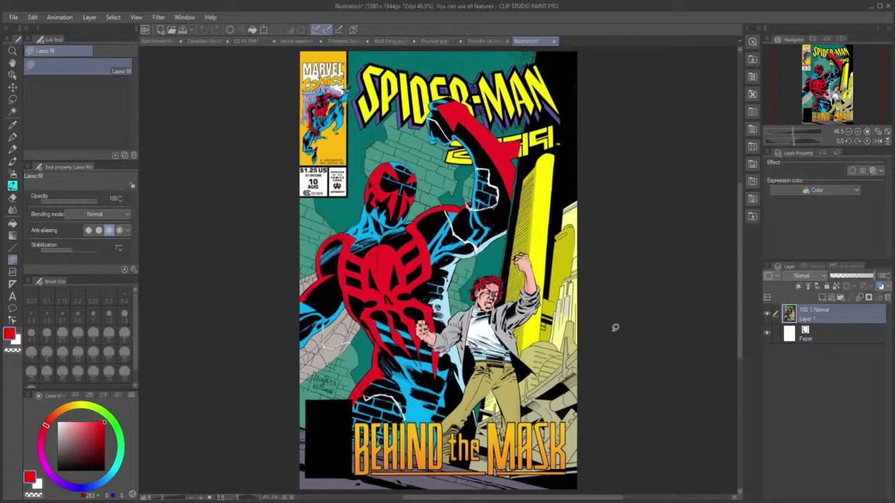
pyautogui.click(484, 41)
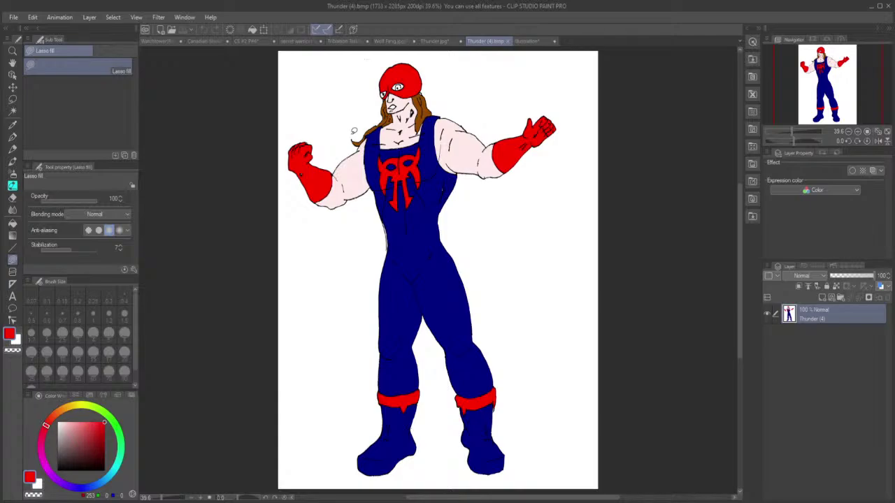
pyautogui.click(448, 40)
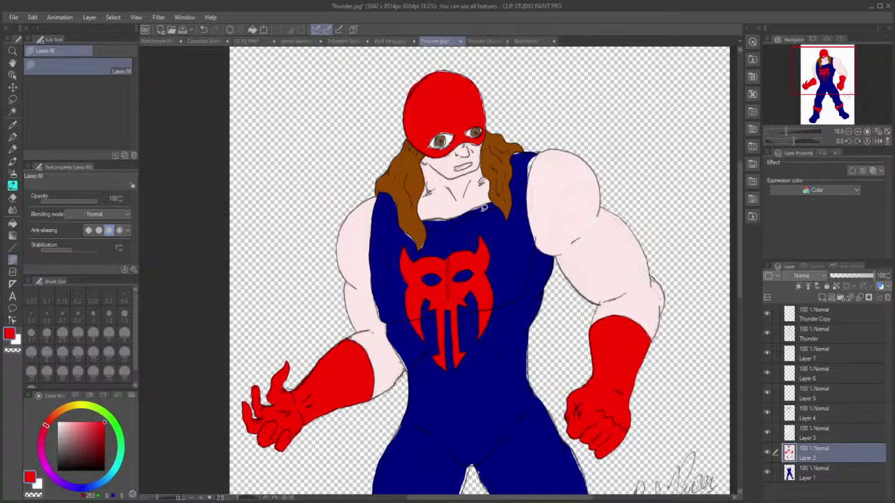
pyautogui.scroll(4, 483, 208)
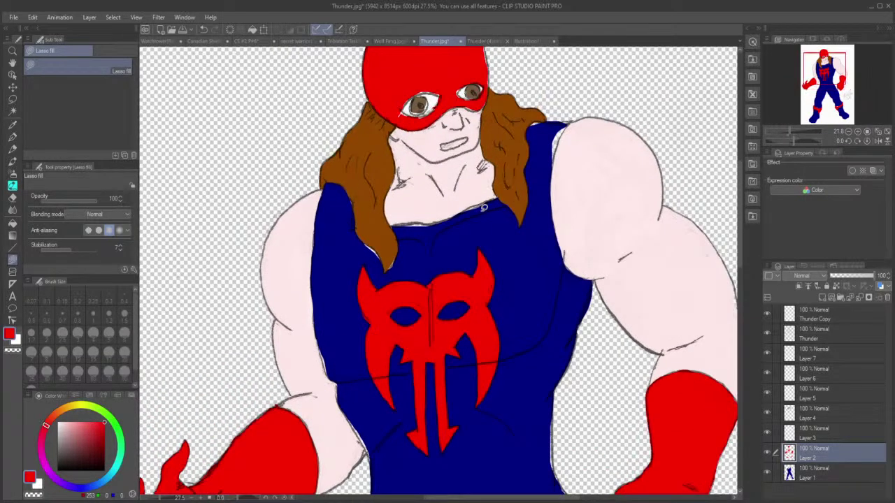
pyautogui.scroll(1, 483, 208)
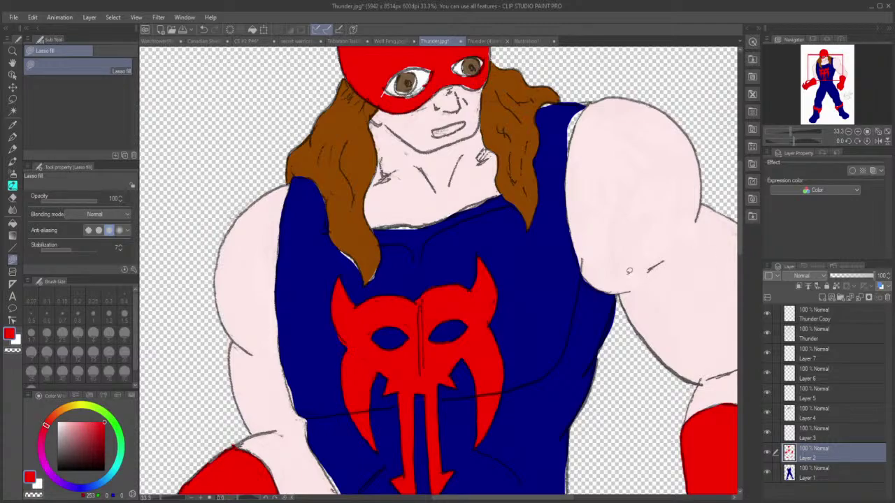
# Step: Remove the white background around the figure in the Thunder (4) drawing using Auto select, and select the whole canvas
pyautogui.hotkey('ctrl', 'a')
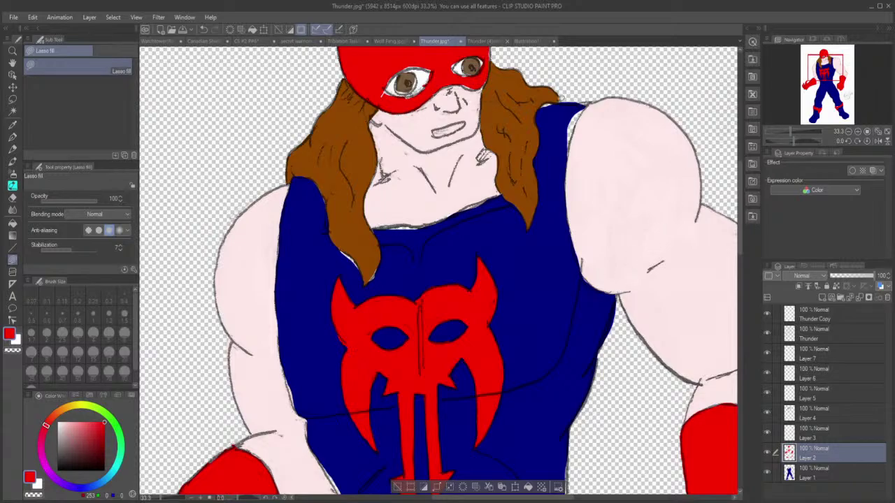
pyautogui.click(485, 41)
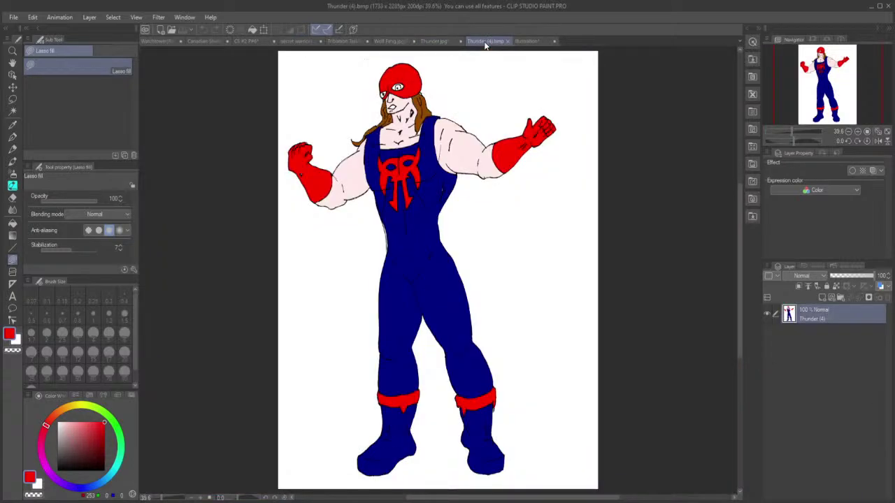
pyautogui.hotkey('ctrl', 'a')
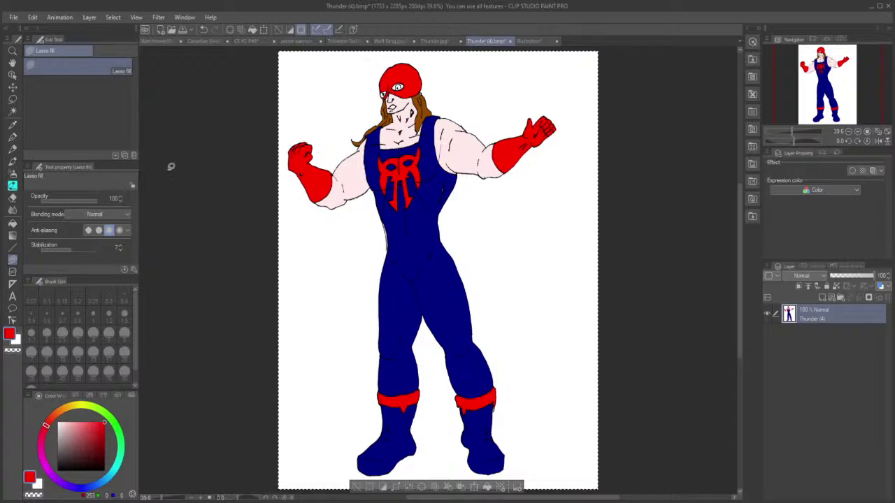
pyautogui.click(12, 110)
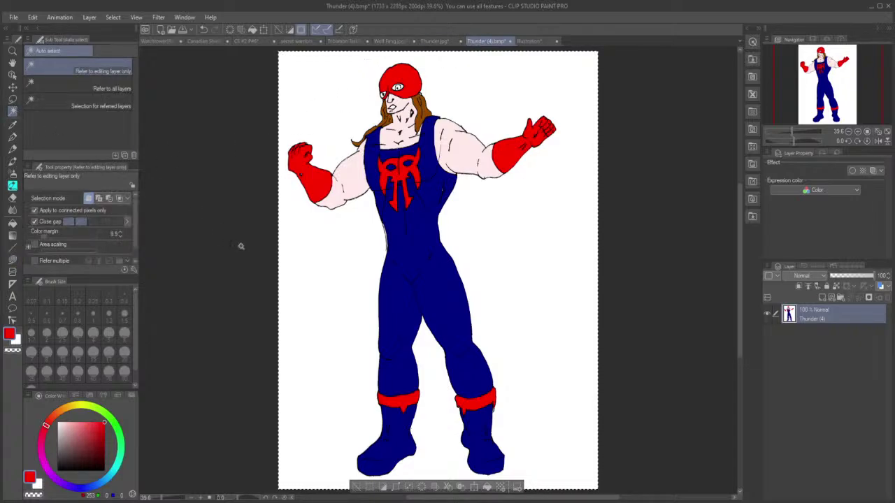
pyautogui.click(293, 277)
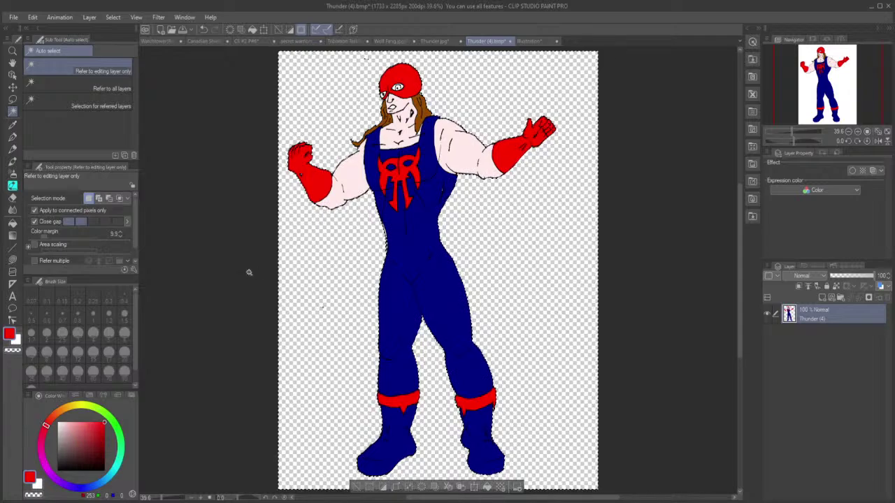
pyautogui.hotkey('ctrl', 'd')
pyautogui.hotkey('ctrl', 'a')
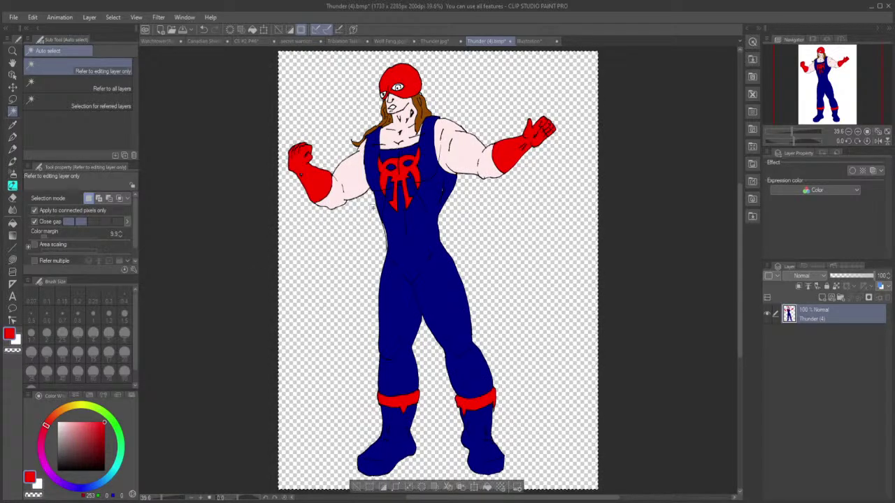
# Step: Paste the cut-out Thunder (4) figure onto the Spider-Man 2099 cover illustration and move it up and to the right
pyautogui.click(538, 42)
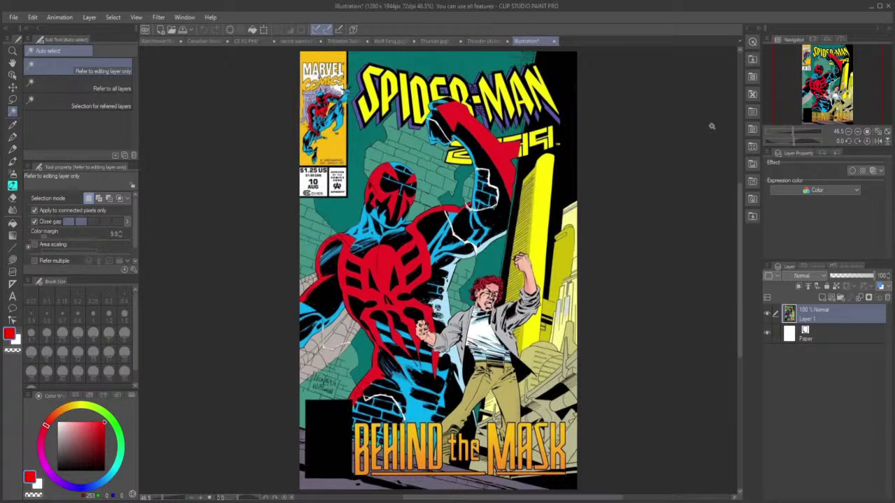
pyautogui.hotkey('ctrl', 'v')
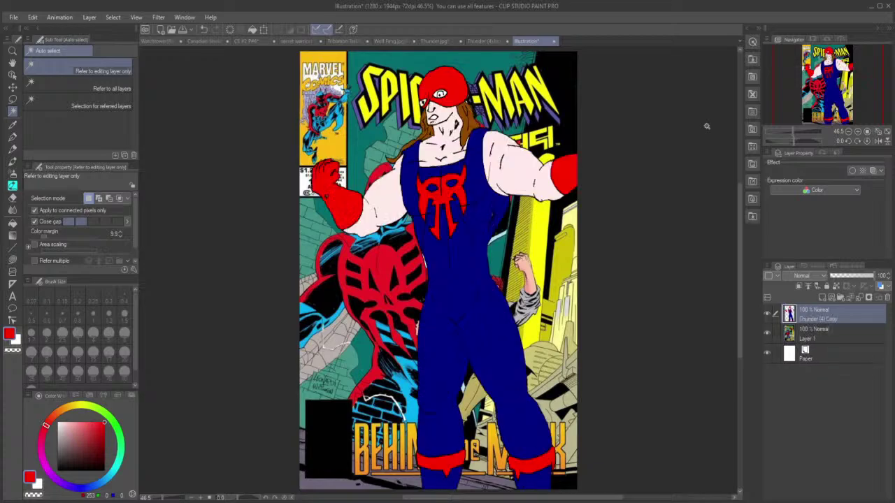
pyautogui.click(12, 75)
pyautogui.moveTo(465, 239); pyautogui.dragTo(500, 206)
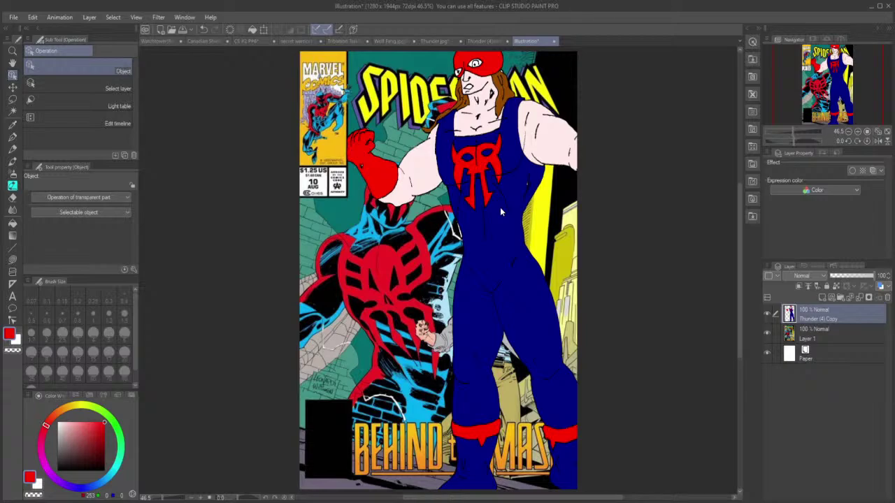
# Step: Back in the Thunder artwork, erase the red spilling over the mask's upper edge and around both eyes with the Kneaded eraser
pyautogui.click(430, 41)
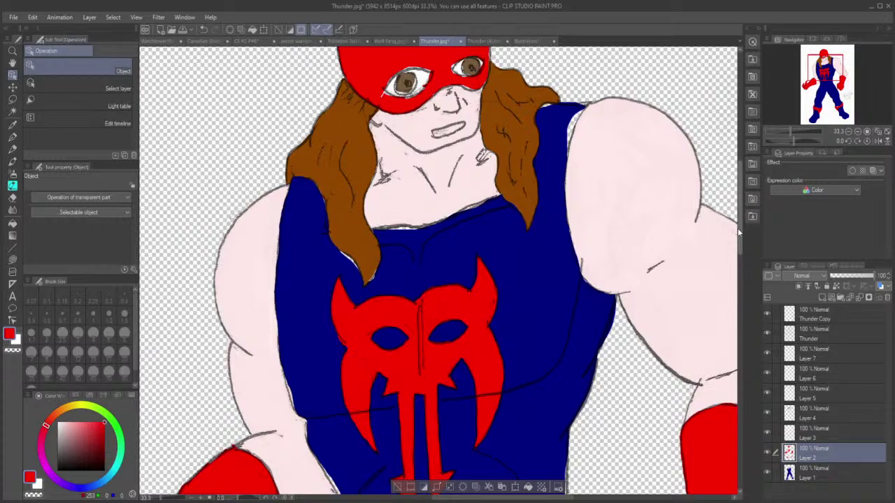
pyautogui.scroll(-2, 739, 246)
pyautogui.moveTo(739, 246); pyautogui.dragTo(743, 190)
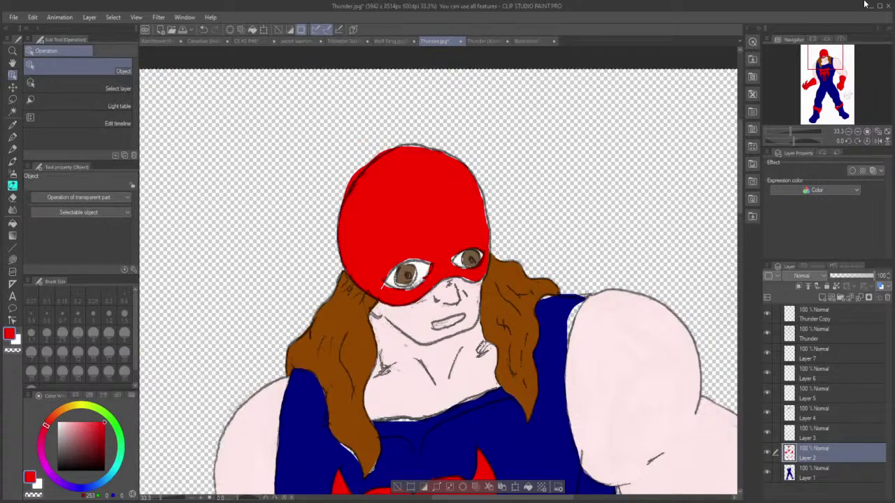
pyautogui.click(12, 197)
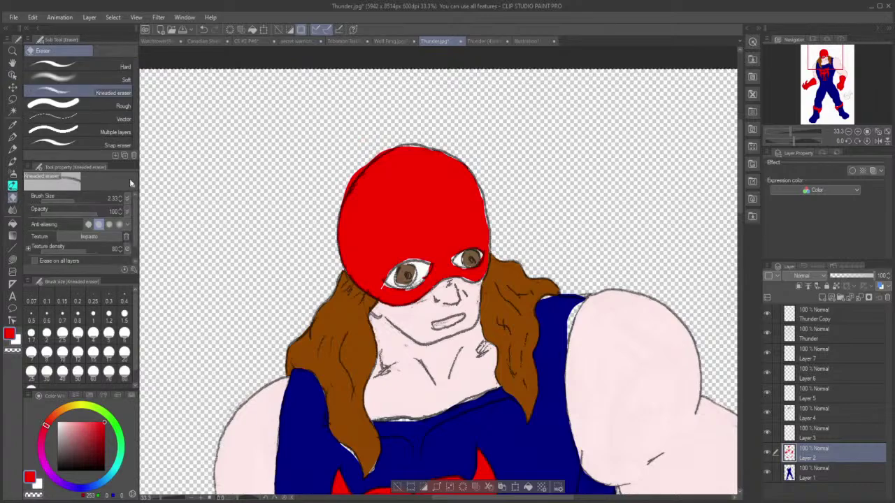
pyautogui.moveTo(341, 193)
pyautogui.mouseDown()
pyautogui.moveTo(371, 155)
pyautogui.moveTo(403, 143)
pyautogui.mouseUp()
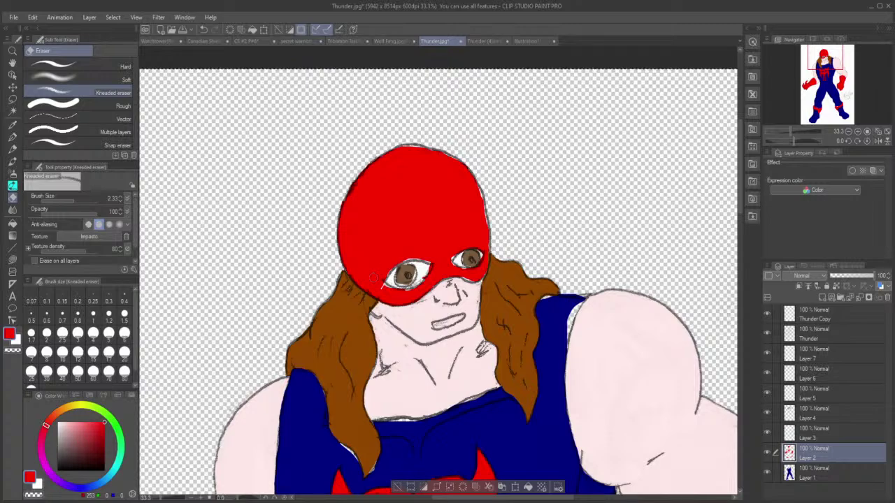
pyautogui.moveTo(426, 267)
pyautogui.mouseDown()
pyautogui.moveTo(421, 275)
pyautogui.moveTo(419, 266)
pyautogui.mouseUp()
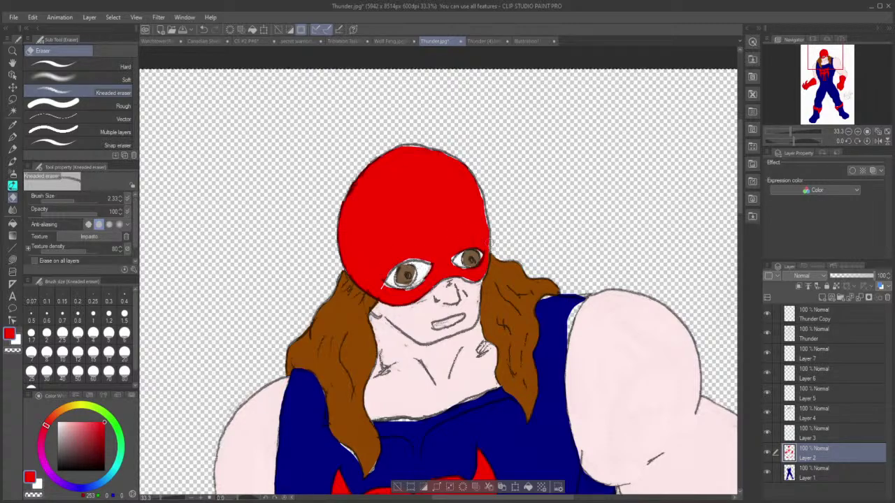
pyautogui.moveTo(476, 257); pyautogui.dragTo(478, 256)
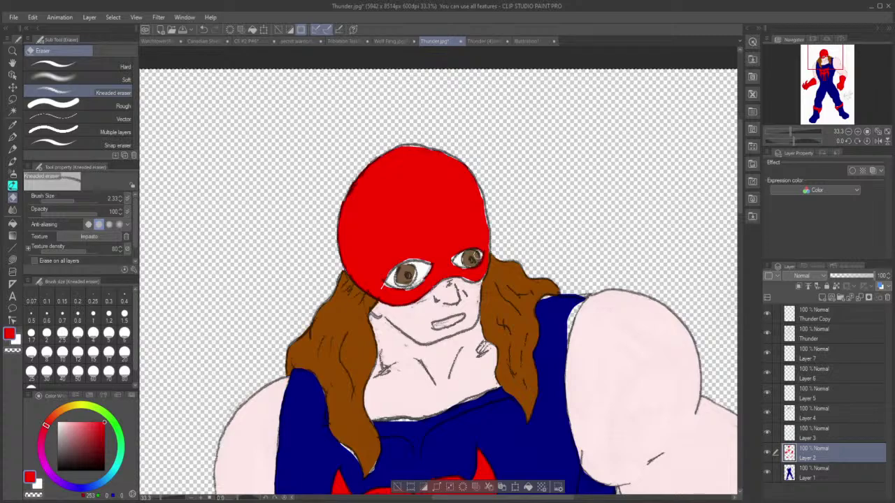
# Step: Lasso-fill red into the gaps around the eyes and along the mask's side and top, and erase the overspill at the crown
pyautogui.click(12, 260)
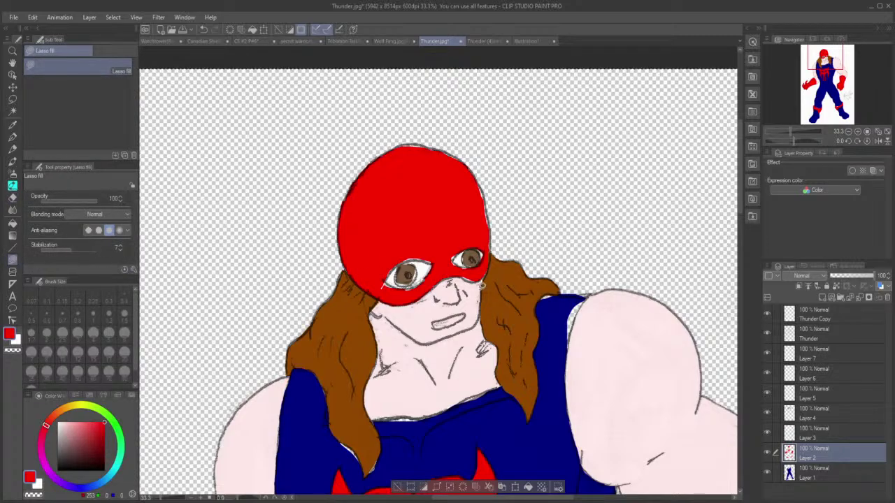
pyautogui.moveTo(464, 273)
pyautogui.mouseDown()
pyautogui.moveTo(481, 280)
pyautogui.moveTo(458, 265)
pyautogui.moveTo(428, 290)
pyautogui.moveTo(453, 266)
pyautogui.mouseUp()
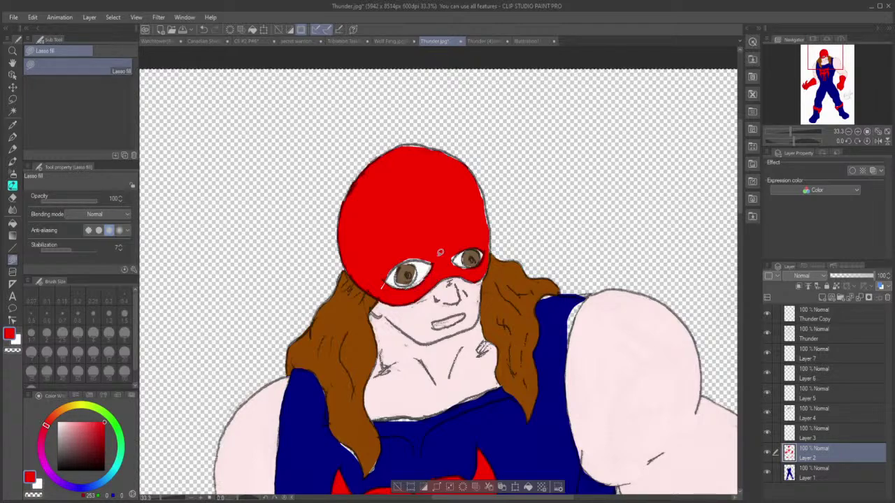
pyautogui.moveTo(434, 258)
pyautogui.mouseDown()
pyautogui.moveTo(402, 260)
pyautogui.moveTo(403, 251)
pyautogui.moveTo(443, 244)
pyautogui.mouseUp()
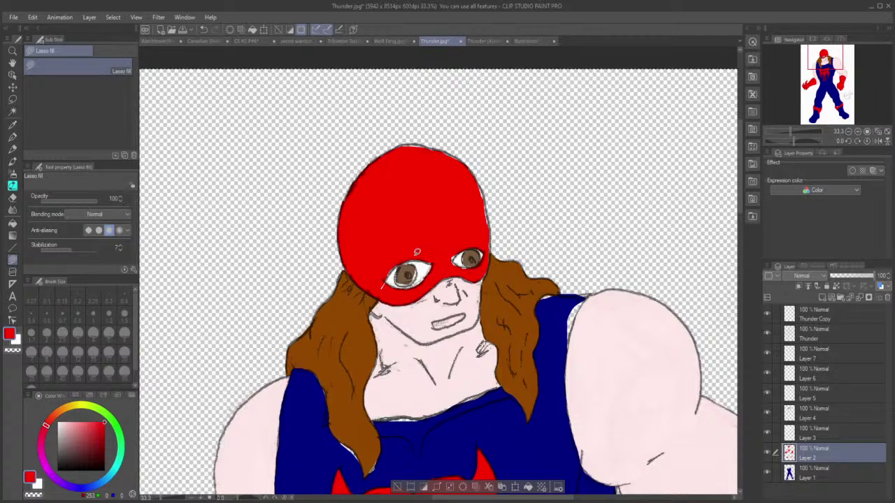
pyautogui.moveTo(394, 256)
pyautogui.mouseDown()
pyautogui.moveTo(383, 285)
pyautogui.moveTo(395, 260)
pyautogui.mouseUp()
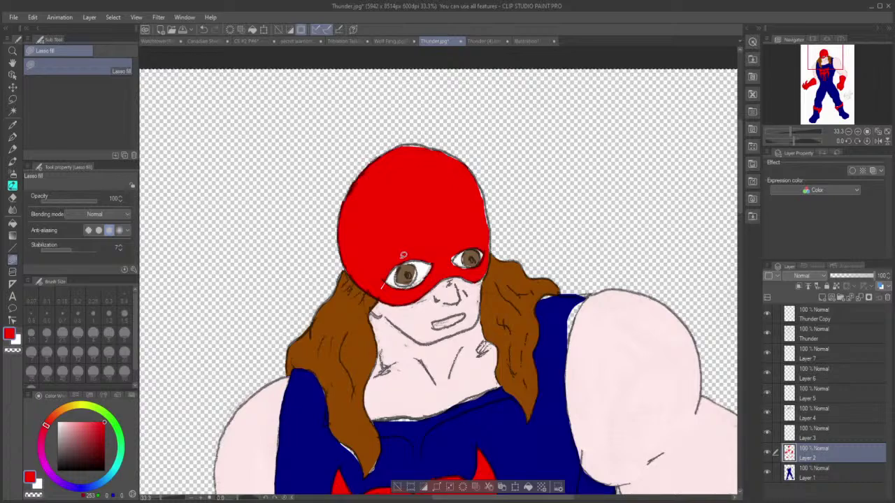
pyautogui.moveTo(457, 243)
pyautogui.mouseDown()
pyautogui.moveTo(473, 266)
pyautogui.moveTo(448, 245)
pyautogui.moveTo(453, 264)
pyautogui.moveTo(488, 242)
pyautogui.moveTo(489, 263)
pyautogui.moveTo(495, 218)
pyautogui.moveTo(489, 201)
pyautogui.moveTo(487, 234)
pyautogui.moveTo(470, 170)
pyautogui.mouseUp()
pyautogui.moveTo(486, 204)
pyautogui.mouseDown()
pyautogui.moveTo(490, 225)
pyautogui.moveTo(483, 180)
pyautogui.moveTo(489, 214)
pyautogui.moveTo(487, 197)
pyautogui.mouseUp()
pyautogui.moveTo(445, 158)
pyautogui.mouseDown()
pyautogui.moveTo(464, 164)
pyautogui.moveTo(441, 148)
pyautogui.moveTo(412, 160)
pyautogui.moveTo(412, 140)
pyautogui.moveTo(381, 167)
pyautogui.moveTo(392, 162)
pyautogui.mouseUp()
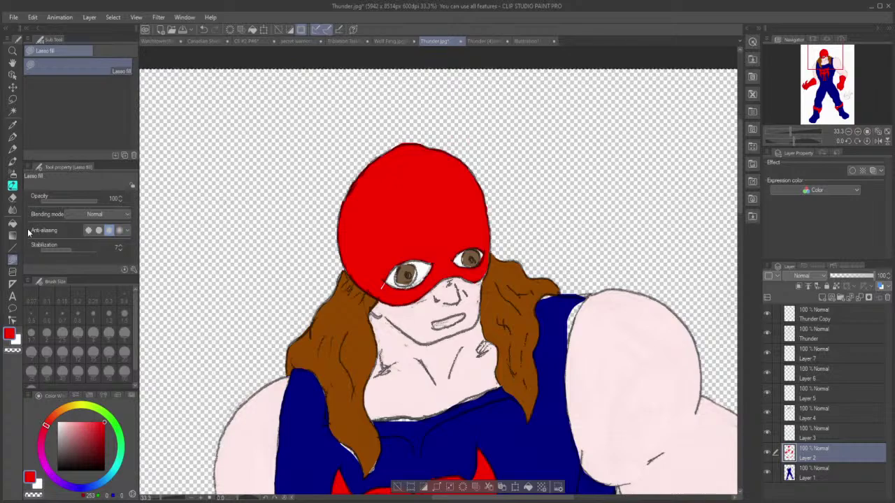
pyautogui.click(12, 199)
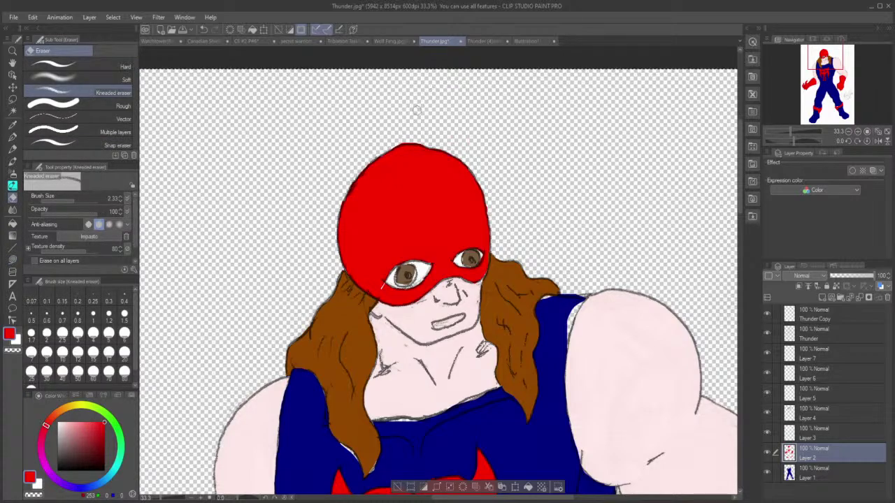
pyautogui.moveTo(378, 147); pyautogui.dragTo(415, 138)
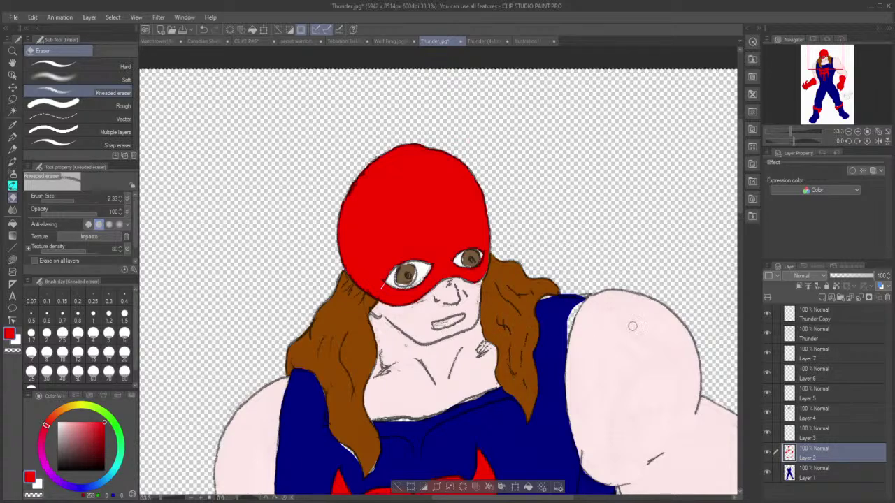
# Step: On Layer 1, pick up the suit's dark blue and lasso-fill the gap along the character's left shoulder strap
pyautogui.click(808, 477)
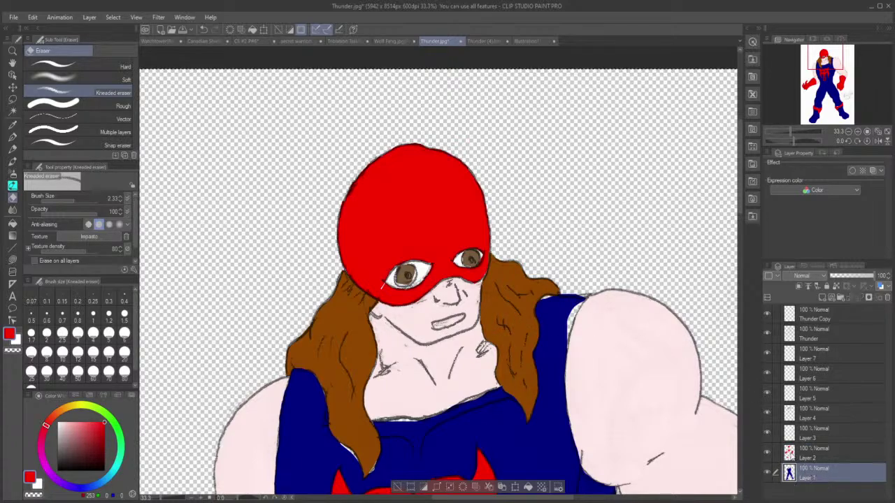
pyautogui.click(13, 126)
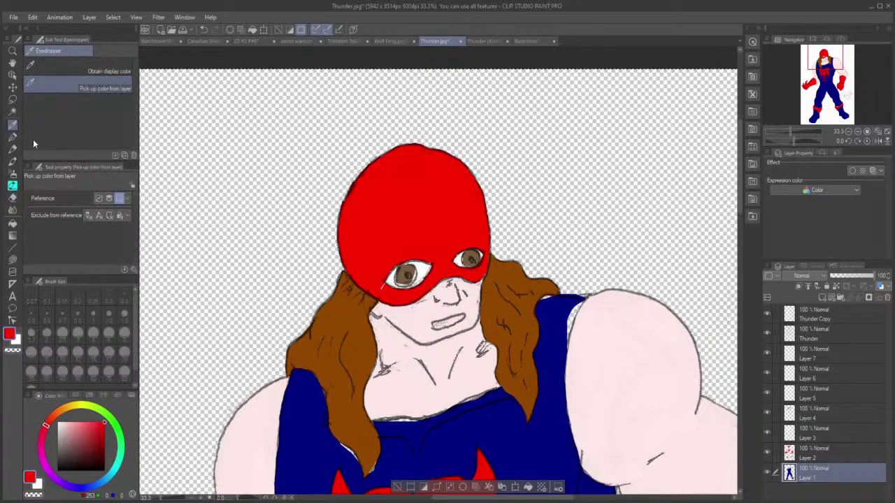
pyautogui.click(447, 442)
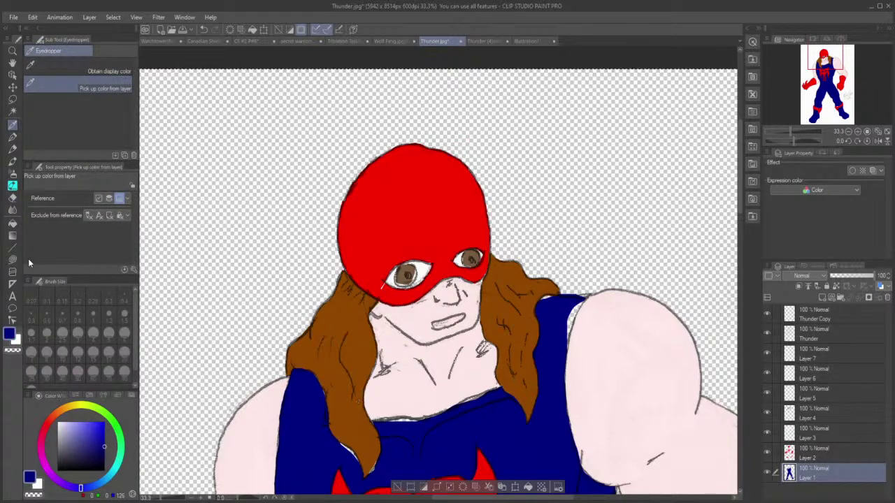
pyautogui.click(13, 260)
pyautogui.moveTo(551, 333)
pyautogui.mouseDown()
pyautogui.moveTo(563, 326)
pyautogui.moveTo(563, 350)
pyautogui.moveTo(587, 298)
pyautogui.moveTo(554, 290)
pyautogui.moveTo(540, 299)
pyautogui.moveTo(564, 345)
pyautogui.moveTo(579, 308)
pyautogui.mouseUp()
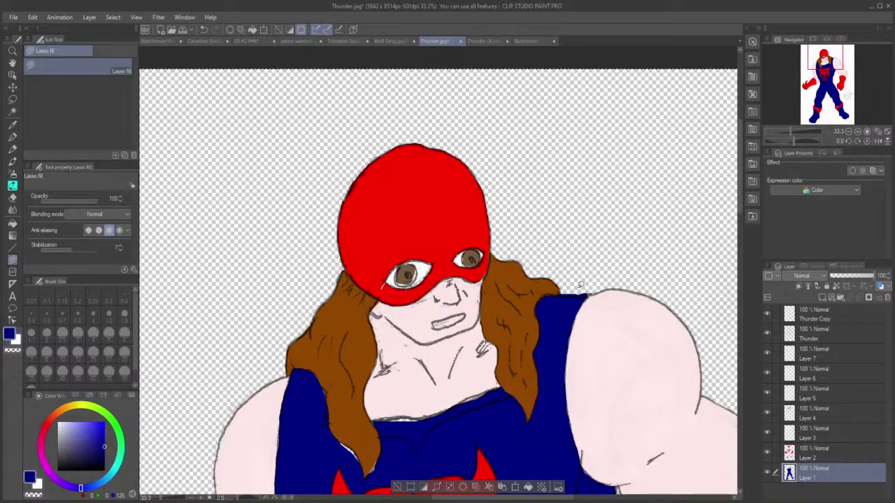
# Step: Erase the blue overspill at the top of the character's right shoulder strap beside the hair with the Kneaded eraser
pyautogui.scroll(1, 580, 284)
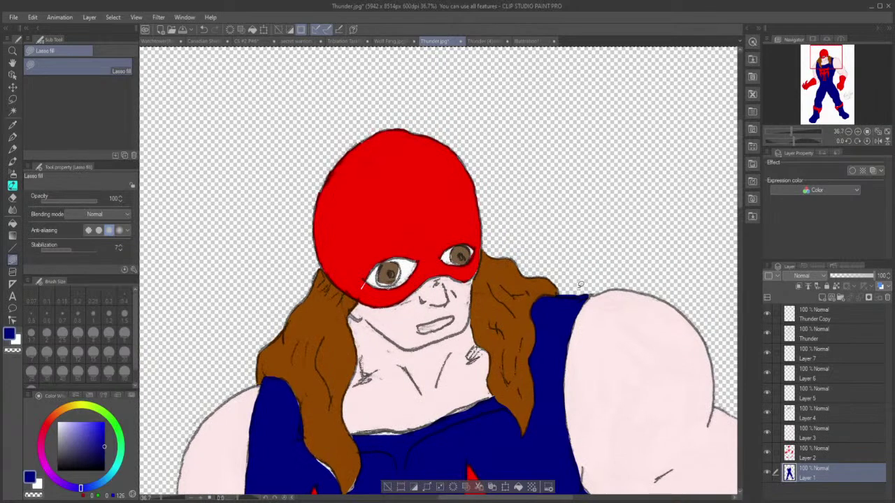
pyautogui.scroll(2, 579, 285)
pyautogui.scroll(1, 579, 284)
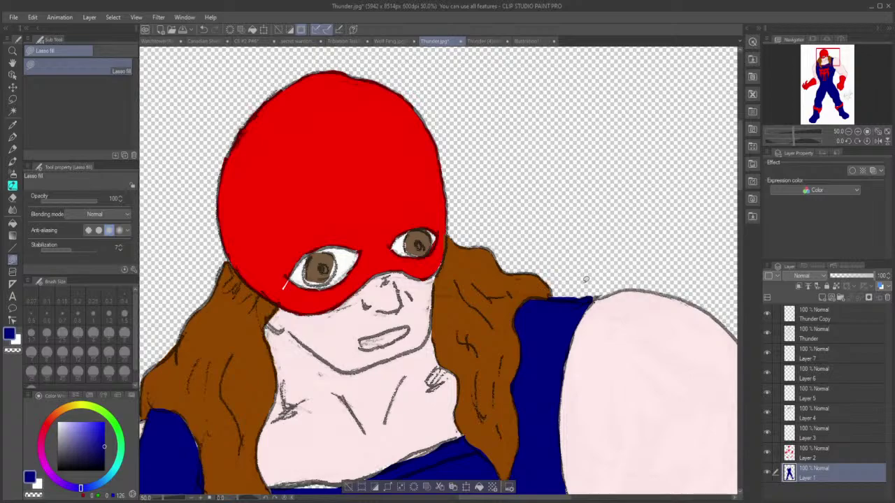
pyautogui.click(12, 197)
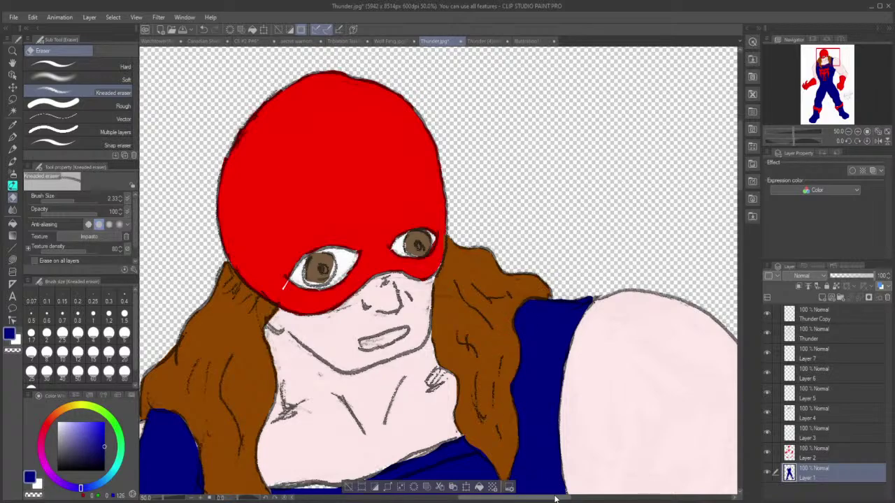
pyautogui.hscroll(-3, 554, 497)
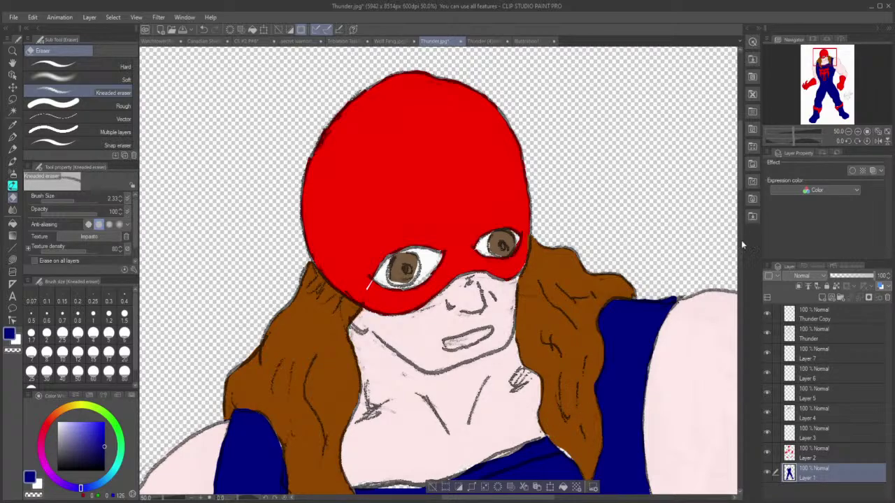
pyautogui.moveTo(741, 179); pyautogui.dragTo(742, 203)
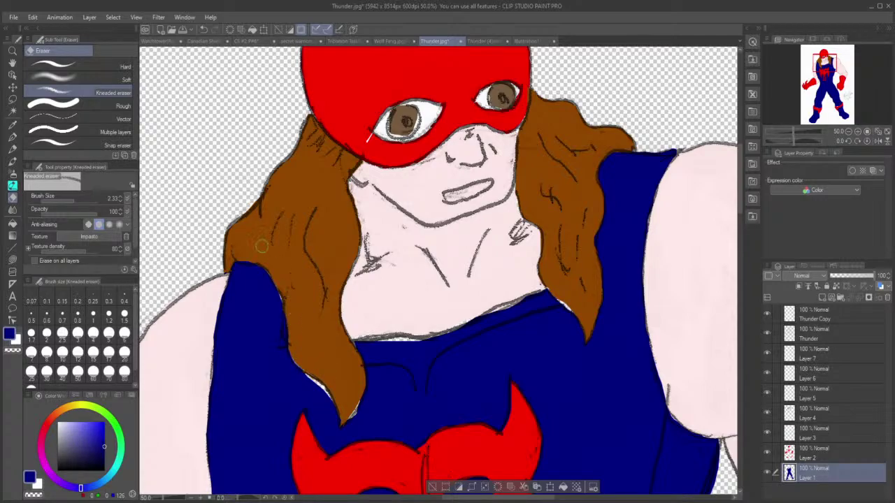
pyautogui.moveTo(242, 253)
pyautogui.mouseDown()
pyautogui.moveTo(258, 257)
pyautogui.moveTo(263, 243)
pyautogui.mouseUp()
# Step: Lasso-fill dark blue into the gaps along the long hair lock over the chest and beneath the neckline
pyautogui.click(12, 259)
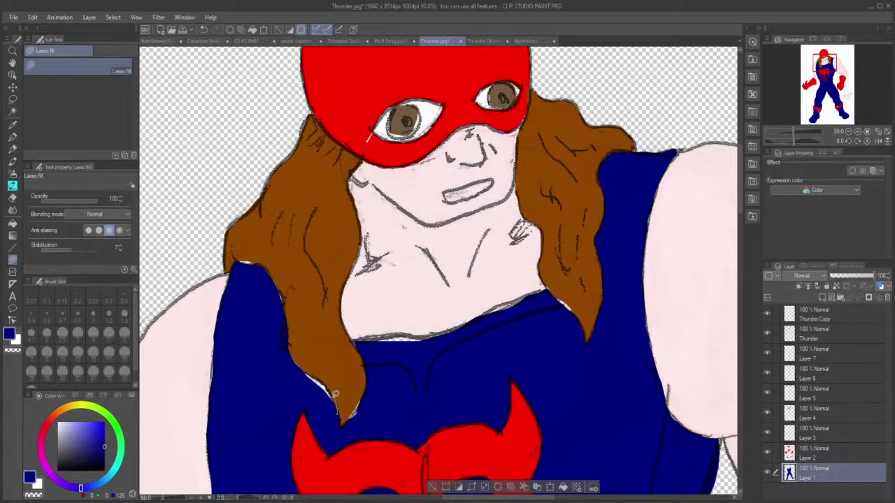
pyautogui.moveTo(320, 376); pyautogui.dragTo(294, 358)
pyautogui.moveTo(369, 409)
pyautogui.mouseDown()
pyautogui.moveTo(358, 420)
pyautogui.moveTo(362, 405)
pyautogui.mouseUp()
pyautogui.moveTo(393, 333)
pyautogui.mouseDown()
pyautogui.moveTo(353, 347)
pyautogui.moveTo(368, 326)
pyautogui.mouseUp()
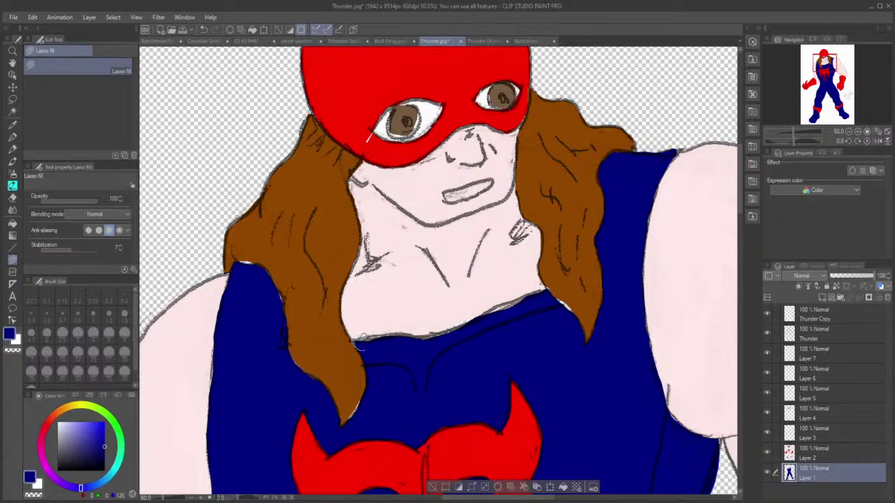
pyautogui.moveTo(363, 336); pyautogui.dragTo(368, 340)
pyautogui.moveTo(455, 337)
pyautogui.mouseDown()
pyautogui.moveTo(422, 346)
pyautogui.moveTo(428, 333)
pyautogui.moveTo(464, 323)
pyautogui.moveTo(475, 331)
pyautogui.moveTo(498, 305)
pyautogui.moveTo(535, 295)
pyautogui.moveTo(511, 303)
pyautogui.mouseUp()
# Step: Lasso-fill dark blue into the gaps along both sides of the torso, from the ribs down to the waist
pyautogui.scroll(-6, 741, 211)
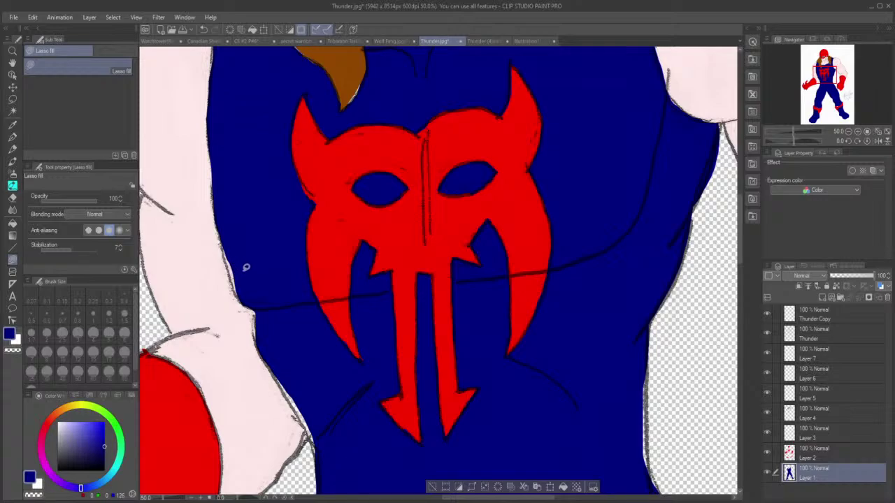
pyautogui.moveTo(245, 267)
pyautogui.mouseDown()
pyautogui.moveTo(243, 294)
pyautogui.moveTo(237, 286)
pyautogui.mouseUp()
pyautogui.moveTo(226, 254)
pyautogui.mouseDown()
pyautogui.moveTo(219, 223)
pyautogui.moveTo(237, 179)
pyautogui.mouseUp()
pyautogui.moveTo(228, 259)
pyautogui.mouseDown()
pyautogui.moveTo(242, 242)
pyautogui.moveTo(247, 263)
pyautogui.mouseUp()
pyautogui.moveTo(322, 442)
pyautogui.mouseDown()
pyautogui.moveTo(319, 455)
pyautogui.moveTo(315, 445)
pyautogui.mouseUp()
pyautogui.moveTo(299, 413)
pyautogui.mouseDown()
pyautogui.moveTo(289, 375)
pyautogui.moveTo(313, 404)
pyautogui.moveTo(296, 409)
pyautogui.moveTo(275, 374)
pyautogui.moveTo(273, 347)
pyautogui.moveTo(256, 331)
pyautogui.moveTo(255, 313)
pyautogui.moveTo(270, 293)
pyautogui.moveTo(274, 324)
pyautogui.mouseUp()
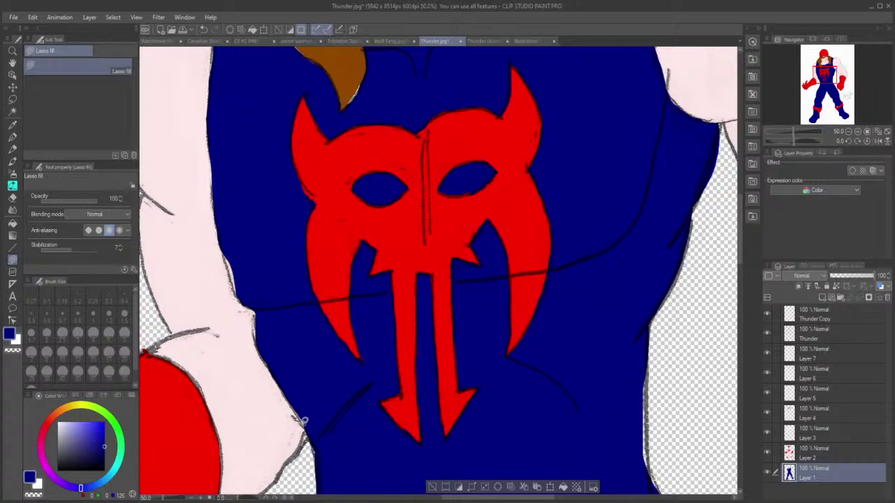
pyautogui.moveTo(327, 464)
pyautogui.mouseDown()
pyautogui.moveTo(316, 459)
pyautogui.moveTo(315, 423)
pyautogui.mouseUp()
pyautogui.moveTo(635, 433)
pyautogui.mouseDown()
pyautogui.moveTo(641, 464)
pyautogui.moveTo(647, 451)
pyautogui.mouseUp()
pyautogui.moveTo(648, 377); pyautogui.dragTo(629, 376)
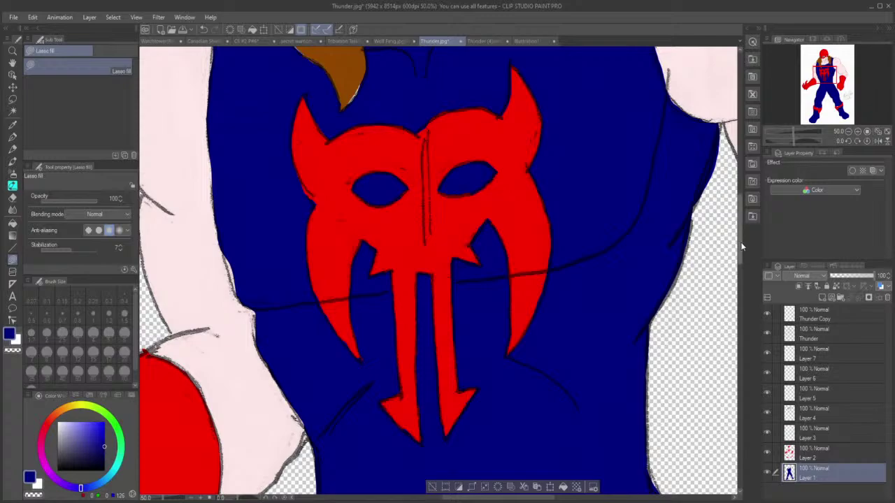
# Step: Lasso-fill dark blue into the gaps along both hips and at the crotch
pyautogui.moveTo(743, 246); pyautogui.dragTo(746, 286)
pyautogui.moveTo(699, 315); pyautogui.dragTo(731, 337)
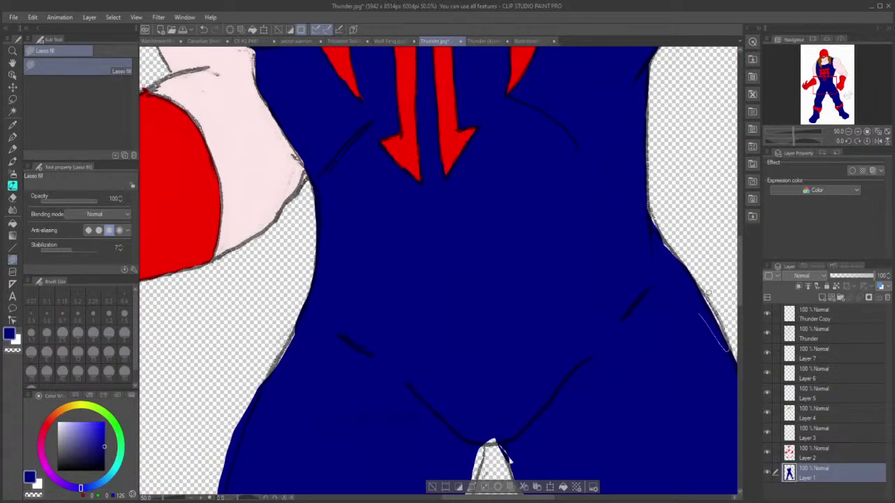
pyautogui.moveTo(707, 293)
pyautogui.mouseDown()
pyautogui.moveTo(671, 256)
pyautogui.moveTo(683, 264)
pyautogui.mouseUp()
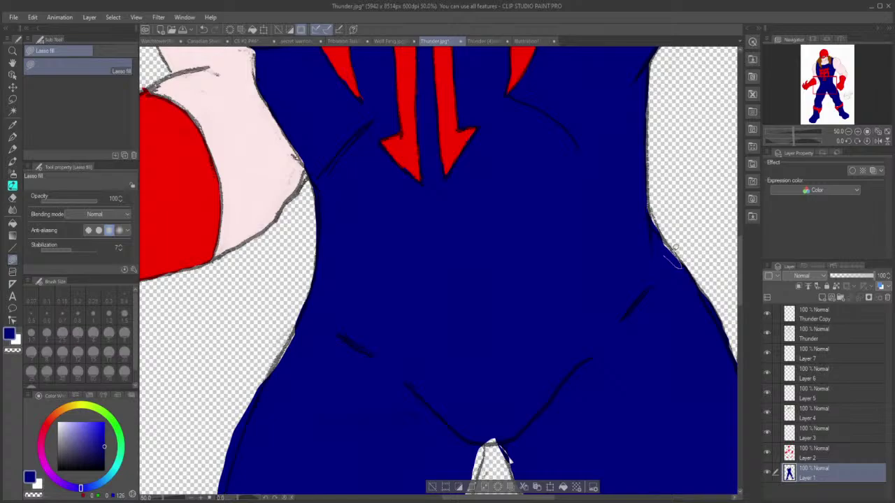
pyautogui.moveTo(651, 208); pyautogui.dragTo(639, 176)
pyautogui.moveTo(481, 432)
pyautogui.mouseDown()
pyautogui.moveTo(503, 439)
pyautogui.moveTo(511, 416)
pyautogui.moveTo(477, 442)
pyautogui.mouseUp()
pyautogui.moveTo(312, 324)
pyautogui.mouseDown()
pyautogui.moveTo(280, 375)
pyautogui.moveTo(277, 362)
pyautogui.moveTo(305, 315)
pyautogui.mouseUp()
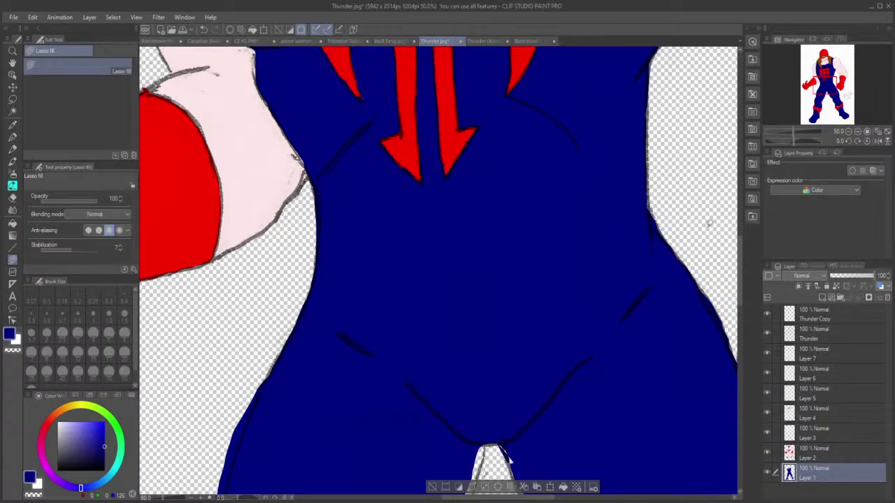
# Step: Lasso-fill dark blue into the gaps along the inner thigh and above the outer knee of the character's right leg
pyautogui.moveTo(739, 274); pyautogui.dragTo(745, 313)
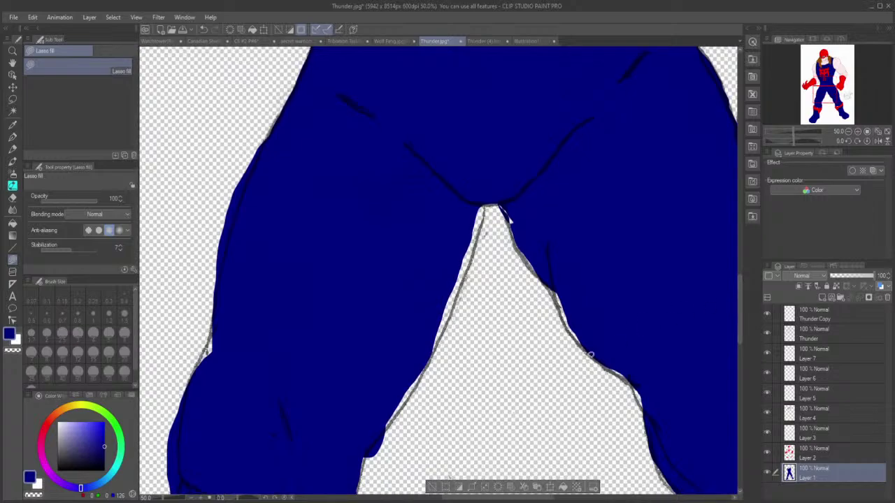
pyautogui.moveTo(378, 397); pyautogui.dragTo(376, 421)
pyautogui.moveTo(384, 428); pyautogui.dragTo(442, 327)
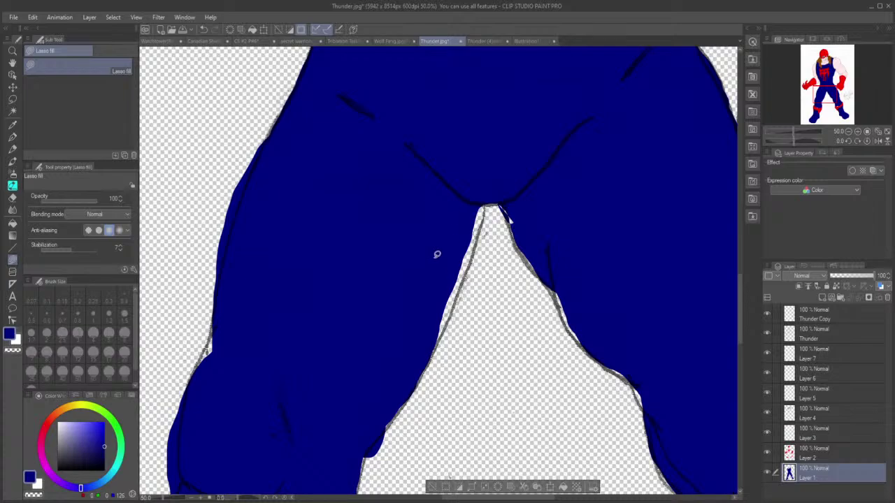
pyautogui.moveTo(434, 256)
pyautogui.mouseDown()
pyautogui.moveTo(421, 340)
pyautogui.moveTo(433, 335)
pyautogui.mouseUp()
pyautogui.moveTo(469, 215); pyautogui.dragTo(461, 277)
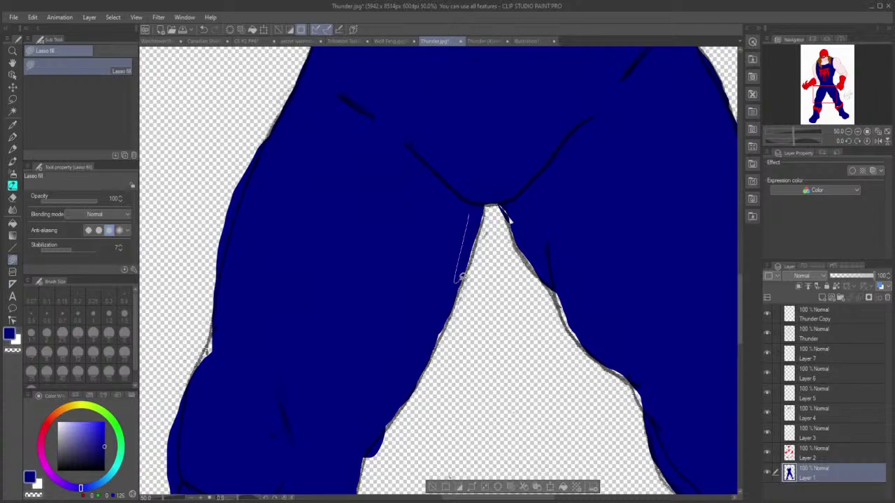
pyautogui.moveTo(479, 230); pyautogui.dragTo(489, 198)
pyautogui.moveTo(437, 306); pyautogui.dragTo(431, 348)
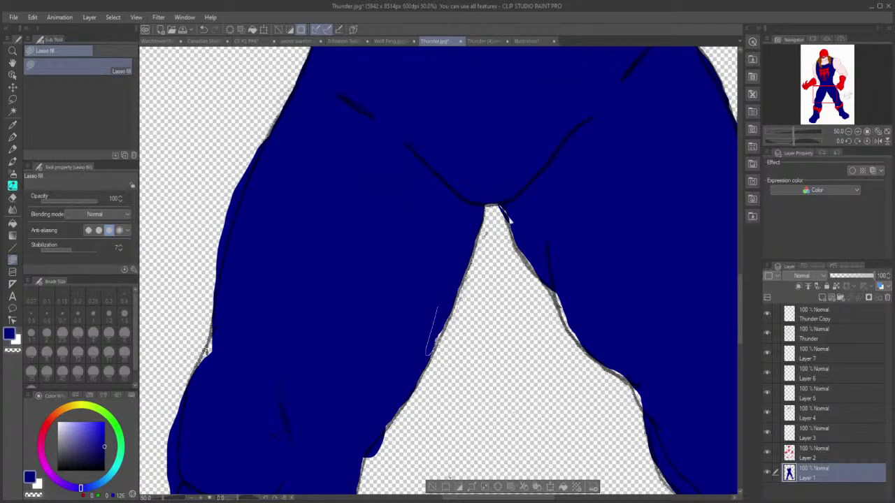
pyautogui.moveTo(459, 301); pyautogui.dragTo(459, 285)
pyautogui.moveTo(231, 348); pyautogui.dragTo(198, 368)
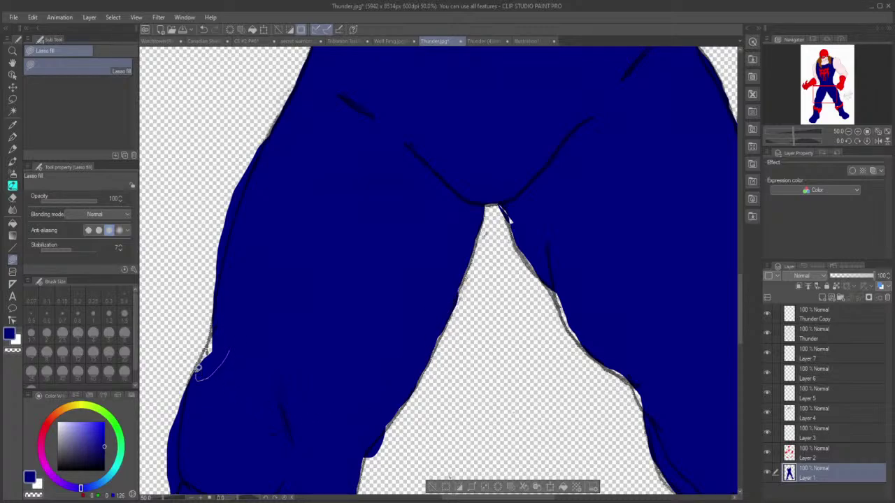
pyautogui.moveTo(214, 326); pyautogui.dragTo(219, 314)
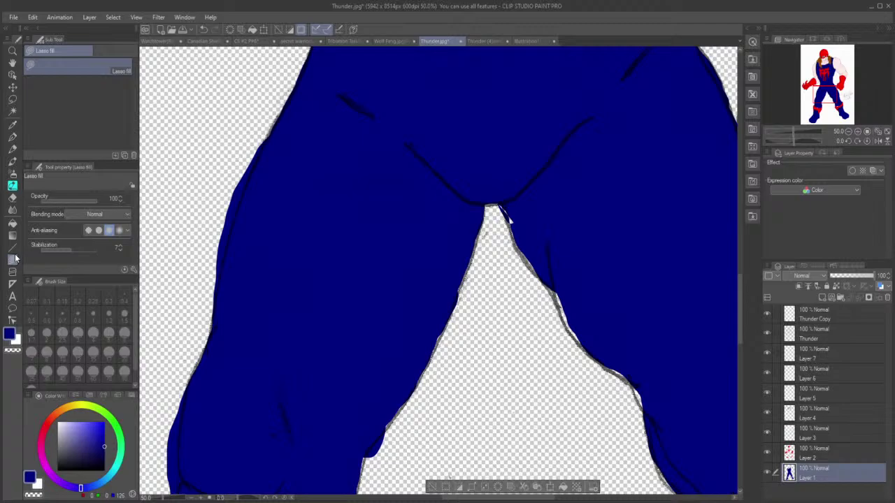
# Step: Erase the blue spilling past the outer thigh, the outer knee and the inner knee of the character's right leg
pyautogui.click(12, 198)
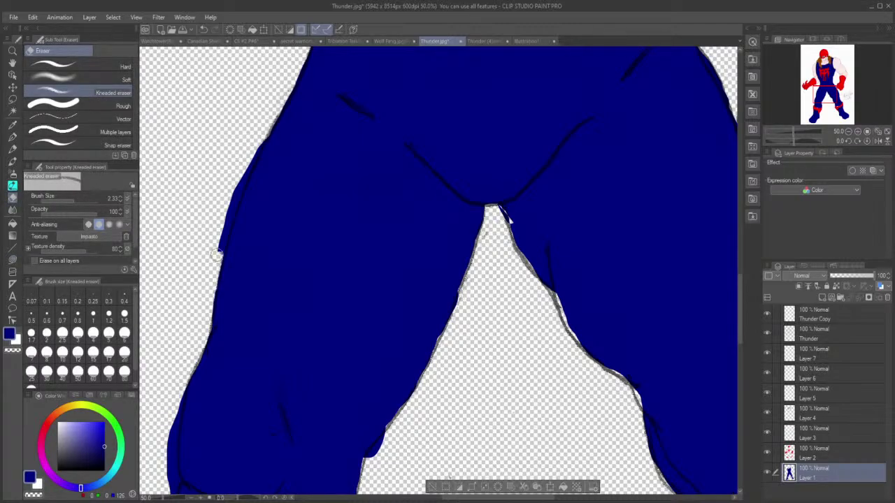
pyautogui.moveTo(222, 224); pyautogui.dragTo(274, 113)
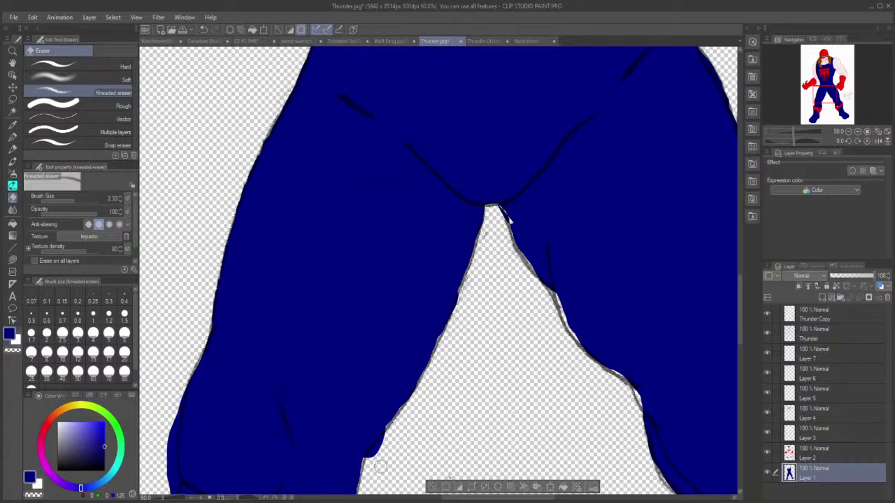
pyautogui.moveTo(380, 467)
pyautogui.mouseDown()
pyautogui.moveTo(371, 460)
pyautogui.moveTo(386, 440)
pyautogui.moveTo(376, 453)
pyautogui.mouseUp()
pyautogui.moveTo(168, 471); pyautogui.dragTo(188, 344)
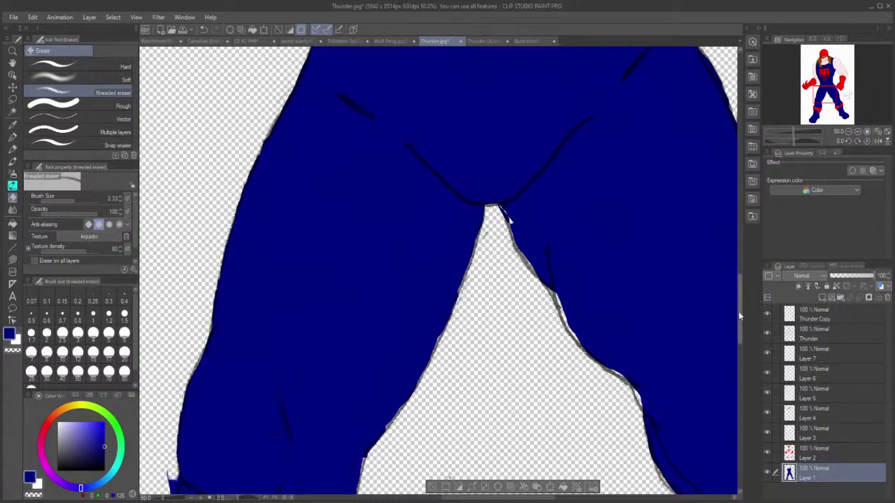
pyautogui.moveTo(738, 319); pyautogui.dragTo(738, 348)
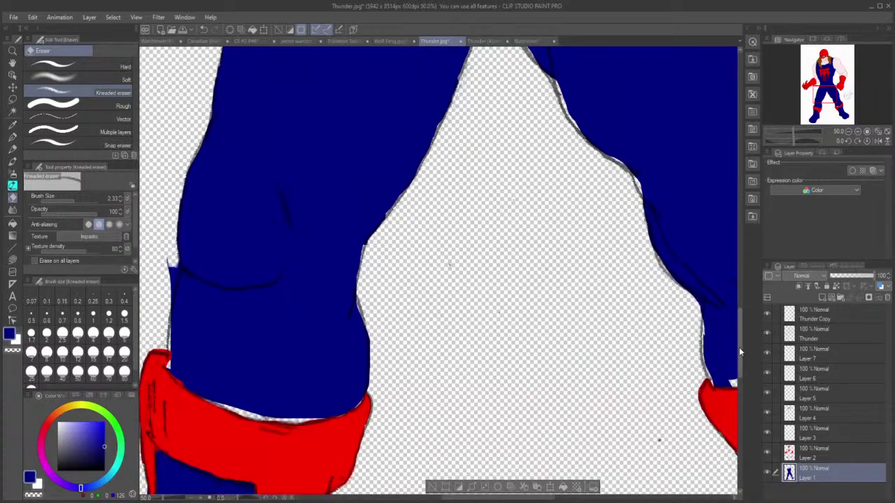
pyautogui.moveTo(170, 278)
pyautogui.mouseDown()
pyautogui.moveTo(163, 308)
pyautogui.moveTo(169, 251)
pyautogui.mouseUp()
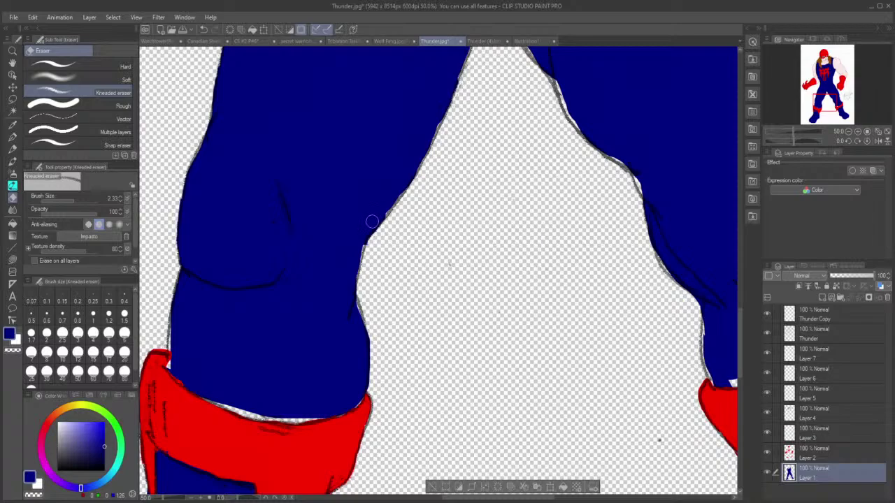
# Step: Lasso-fill dark blue into the gaps above the red boot cuff and along the inner calf and knee of the character's right leg
pyautogui.click(10, 261)
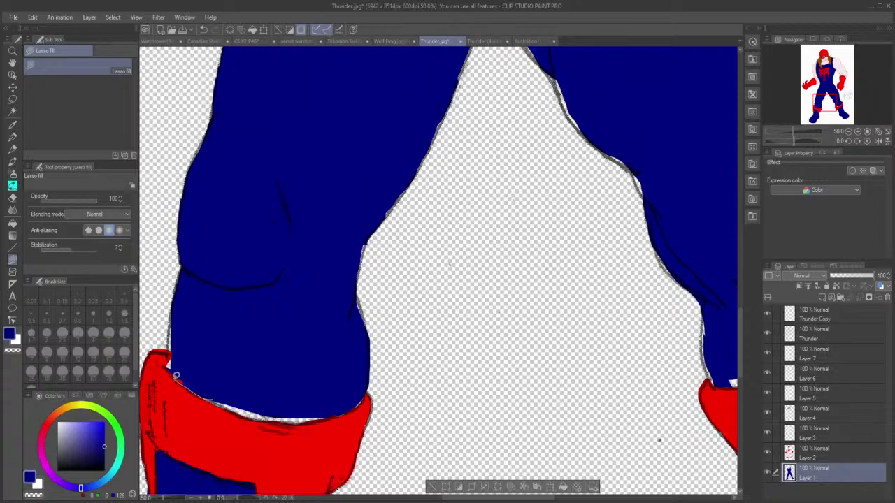
pyautogui.moveTo(171, 326)
pyautogui.mouseDown()
pyautogui.moveTo(193, 296)
pyautogui.moveTo(200, 331)
pyautogui.mouseUp()
pyautogui.moveTo(205, 390)
pyautogui.mouseDown()
pyautogui.moveTo(261, 417)
pyautogui.moveTo(285, 405)
pyautogui.moveTo(222, 370)
pyautogui.moveTo(222, 360)
pyautogui.moveTo(295, 388)
pyautogui.moveTo(200, 382)
pyautogui.mouseUp()
pyautogui.moveTo(264, 403); pyautogui.dragTo(264, 415)
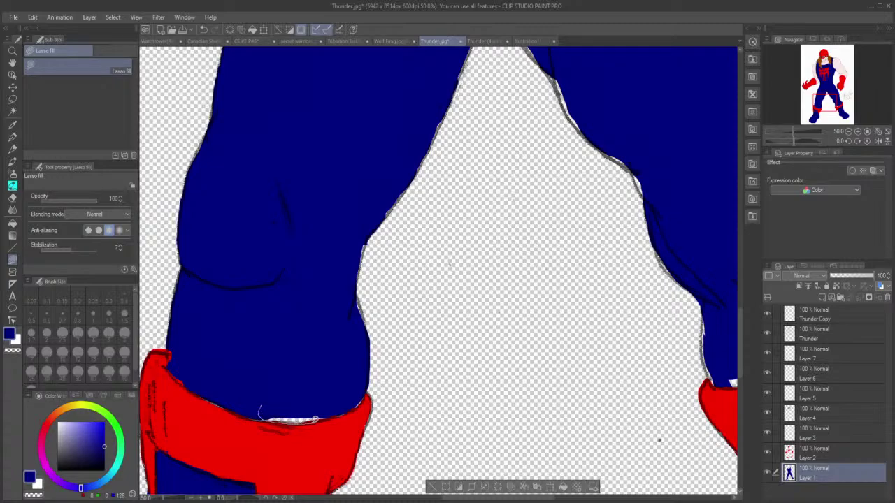
pyautogui.moveTo(324, 417); pyautogui.dragTo(313, 392)
pyautogui.moveTo(360, 395)
pyautogui.mouseDown()
pyautogui.moveTo(333, 412)
pyautogui.moveTo(358, 404)
pyautogui.moveTo(369, 379)
pyautogui.mouseUp()
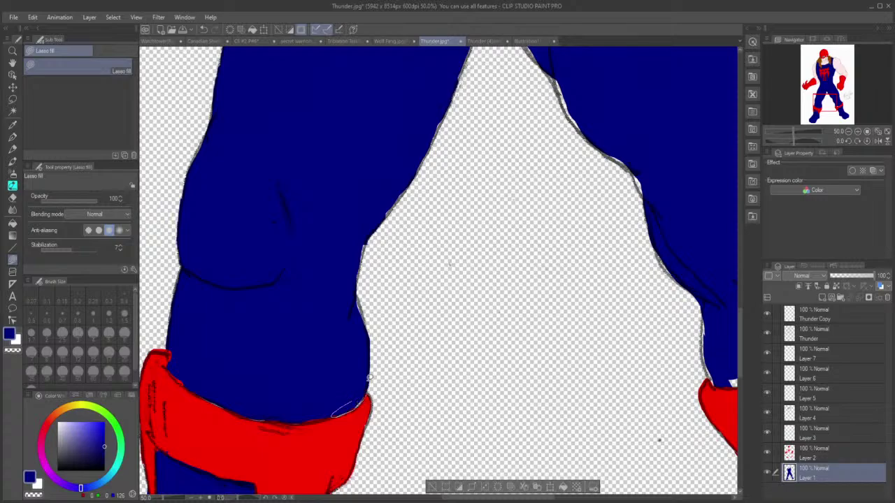
pyautogui.moveTo(355, 289)
pyautogui.mouseDown()
pyautogui.moveTo(360, 321)
pyautogui.moveTo(353, 288)
pyautogui.mouseUp()
pyautogui.moveTo(354, 233); pyautogui.dragTo(353, 280)
pyautogui.moveTo(365, 240); pyautogui.dragTo(364, 239)
pyautogui.moveTo(387, 194)
pyautogui.mouseDown()
pyautogui.moveTo(380, 208)
pyautogui.moveTo(389, 210)
pyautogui.moveTo(416, 175)
pyautogui.mouseUp()
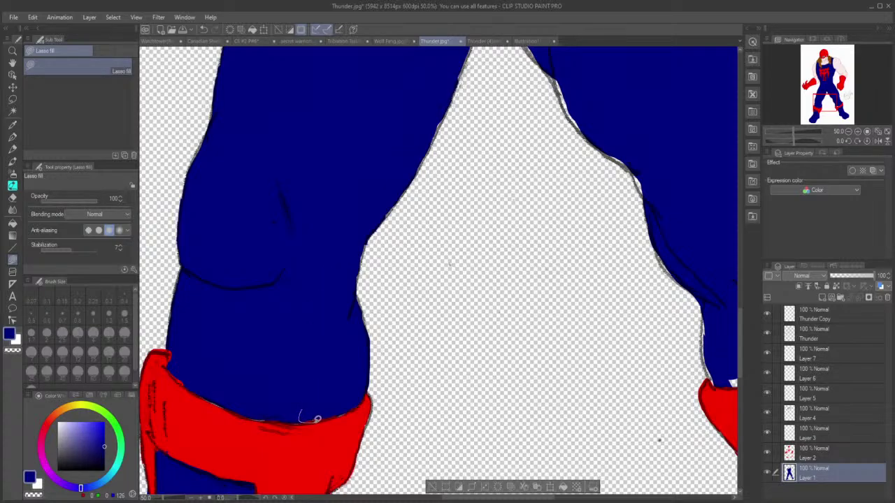
pyautogui.moveTo(327, 416)
pyautogui.mouseDown()
pyautogui.moveTo(331, 407)
pyautogui.moveTo(301, 402)
pyautogui.mouseUp()
pyautogui.click(12, 197)
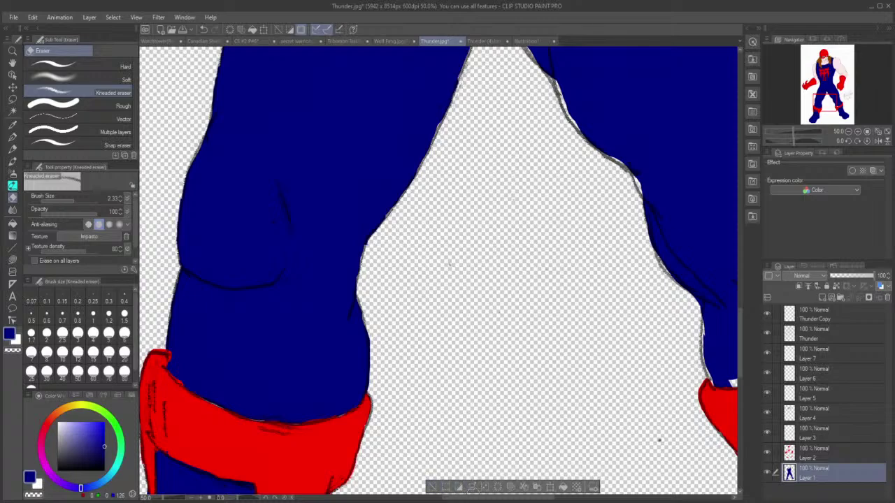
pyautogui.moveTo(479, 499); pyautogui.dragTo(538, 499)
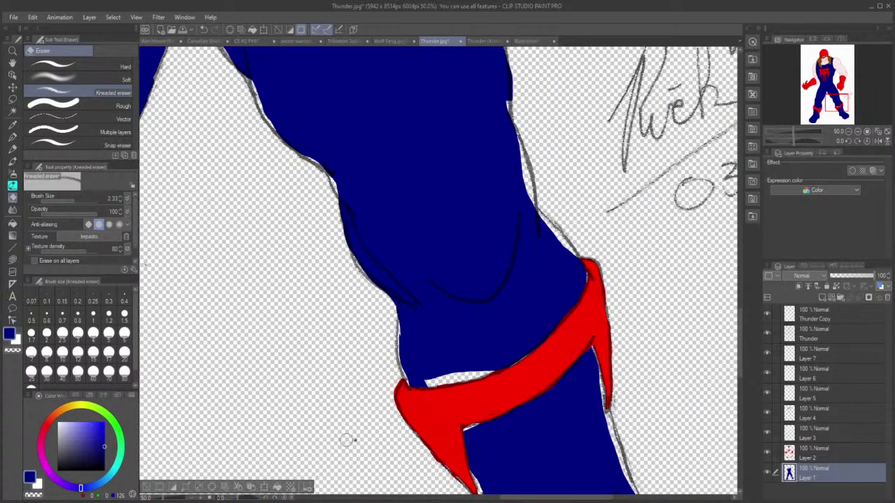
pyautogui.click(794, 329)
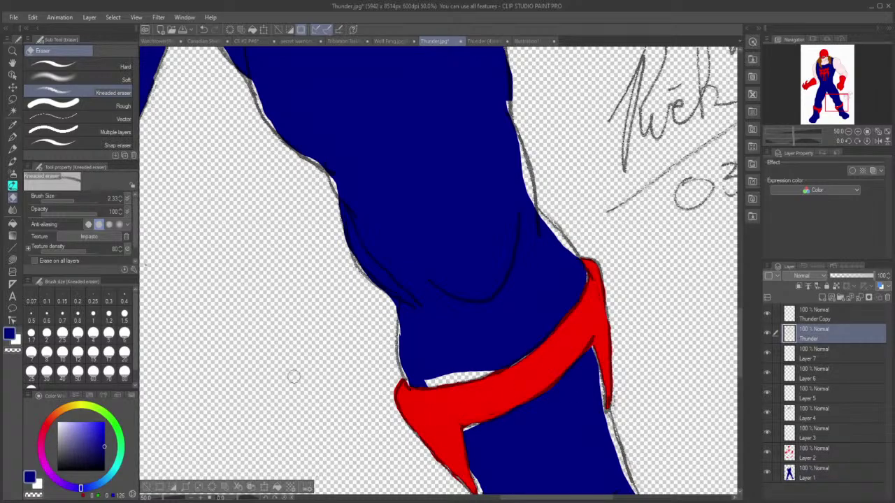
pyautogui.click(13, 259)
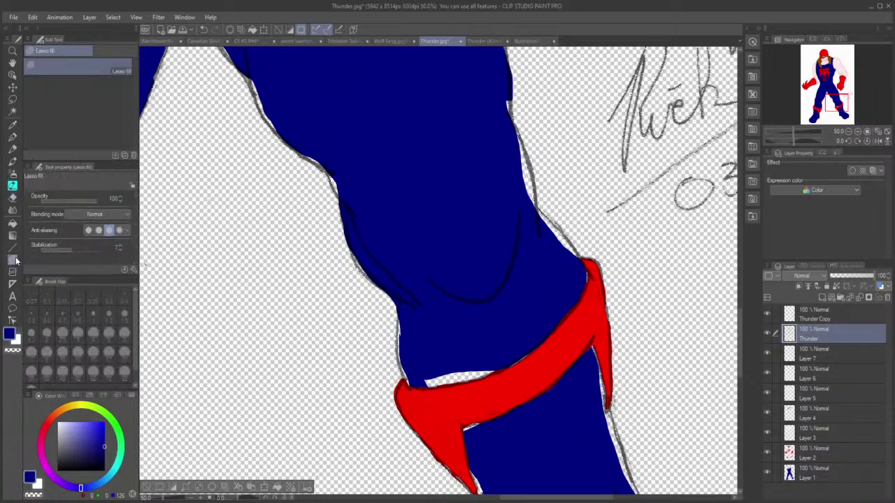
pyautogui.moveTo(416, 378)
pyautogui.mouseDown()
pyautogui.moveTo(420, 369)
pyautogui.moveTo(424, 383)
pyautogui.mouseUp()
pyautogui.moveTo(492, 371)
pyautogui.mouseDown()
pyautogui.moveTo(505, 359)
pyautogui.moveTo(486, 351)
pyautogui.mouseUp()
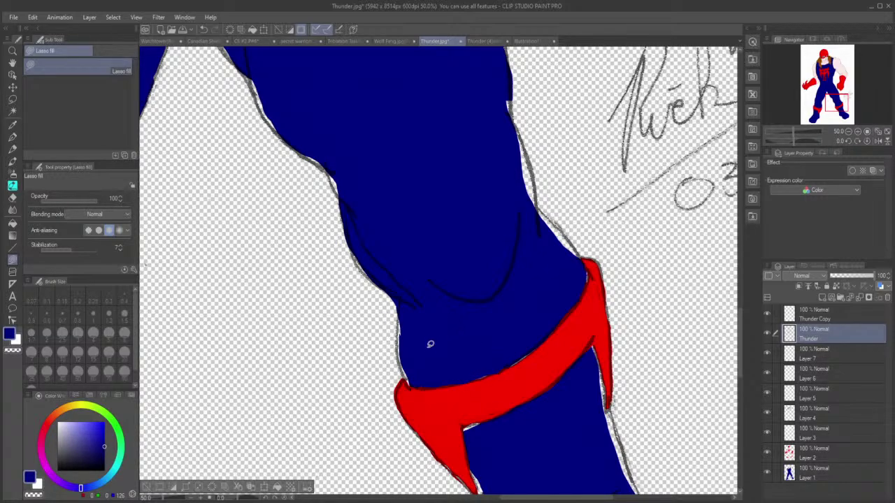
pyautogui.moveTo(414, 346)
pyautogui.mouseDown()
pyautogui.moveTo(413, 382)
pyautogui.moveTo(402, 314)
pyautogui.mouseUp()
pyautogui.moveTo(410, 382); pyautogui.dragTo(405, 320)
pyautogui.moveTo(380, 279)
pyautogui.mouseDown()
pyautogui.moveTo(357, 262)
pyautogui.moveTo(356, 222)
pyautogui.mouseUp()
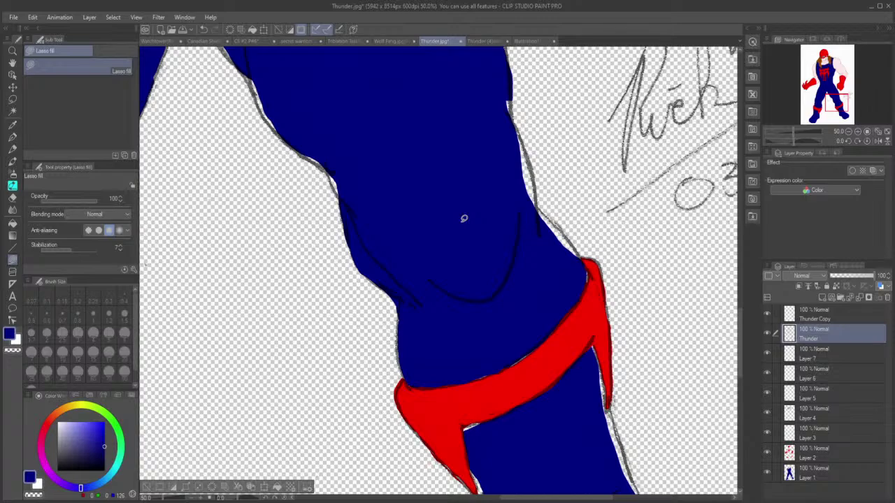
pyautogui.hotkey('ctrl', 'z')
pyautogui.hotkey('ctrl', 'z')
pyautogui.hotkey('ctrl', 'z')
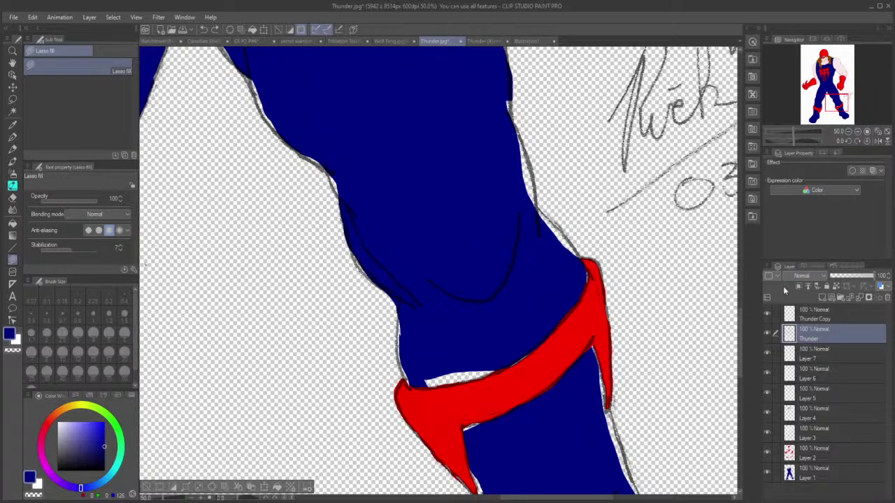
# Step: On Layer 1, lasso-fill dark blue into the gaps above the red boot cuff and along the inner calf and knee of the character's left leg
pyautogui.moveTo(557, 498); pyautogui.dragTo(487, 498)
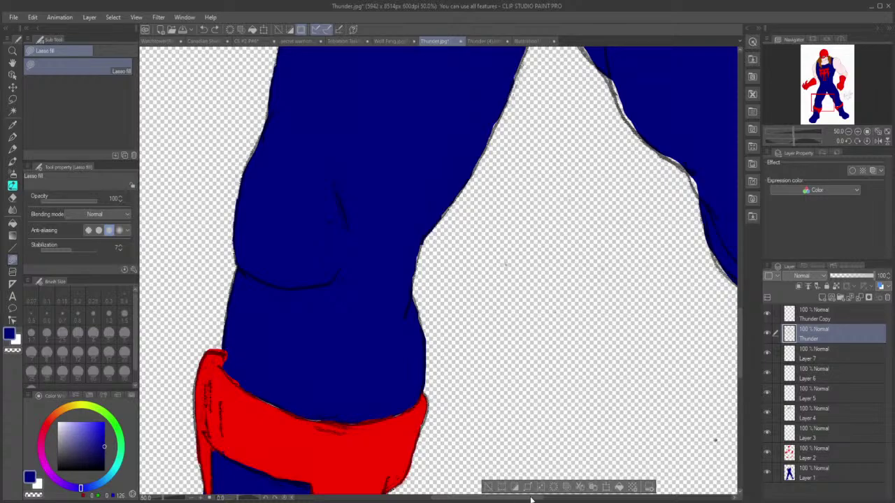
pyautogui.click(807, 476)
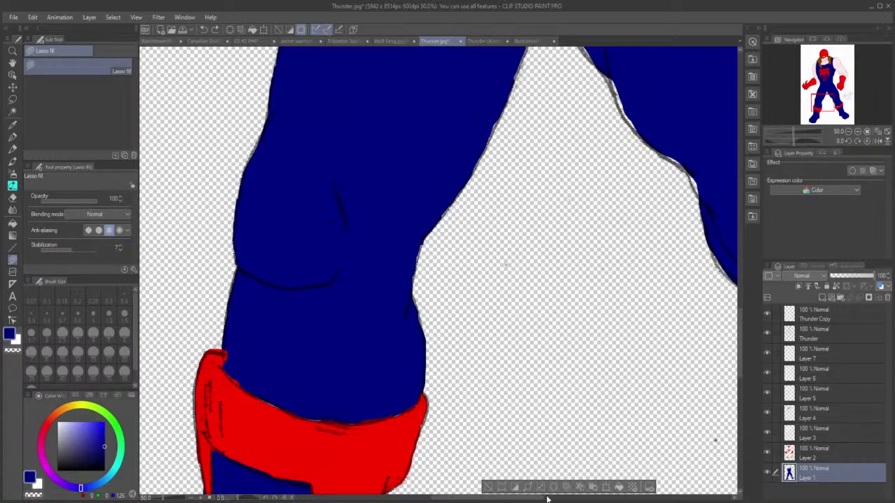
pyautogui.moveTo(535, 497); pyautogui.dragTo(594, 497)
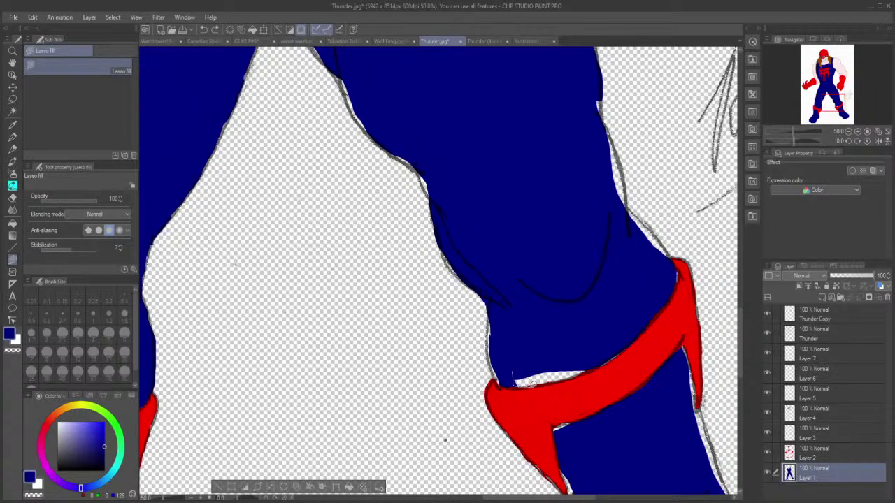
pyautogui.moveTo(565, 376)
pyautogui.mouseDown()
pyautogui.moveTo(601, 356)
pyautogui.moveTo(536, 352)
pyautogui.moveTo(500, 380)
pyautogui.moveTo(490, 352)
pyautogui.moveTo(500, 300)
pyautogui.mouseUp()
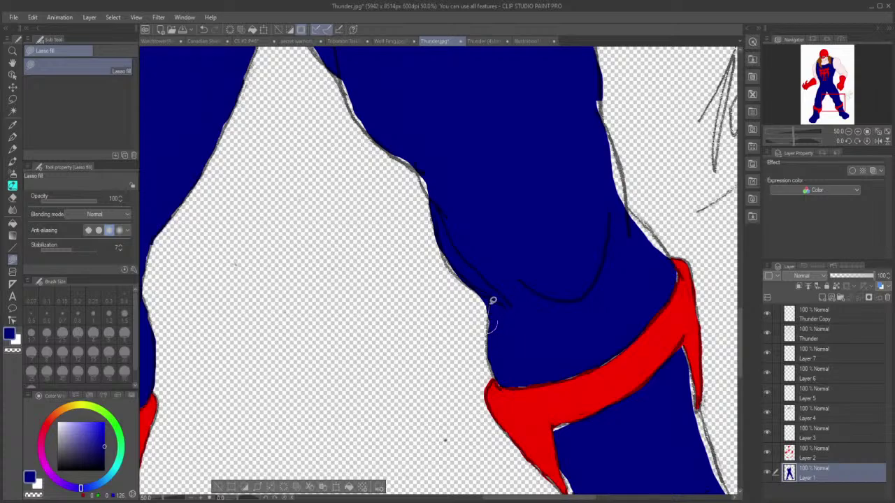
pyautogui.moveTo(471, 279)
pyautogui.mouseDown()
pyautogui.moveTo(441, 247)
pyautogui.moveTo(445, 170)
pyautogui.moveTo(433, 147)
pyautogui.moveTo(434, 195)
pyautogui.moveTo(393, 152)
pyautogui.moveTo(385, 112)
pyautogui.moveTo(462, 152)
pyautogui.mouseUp()
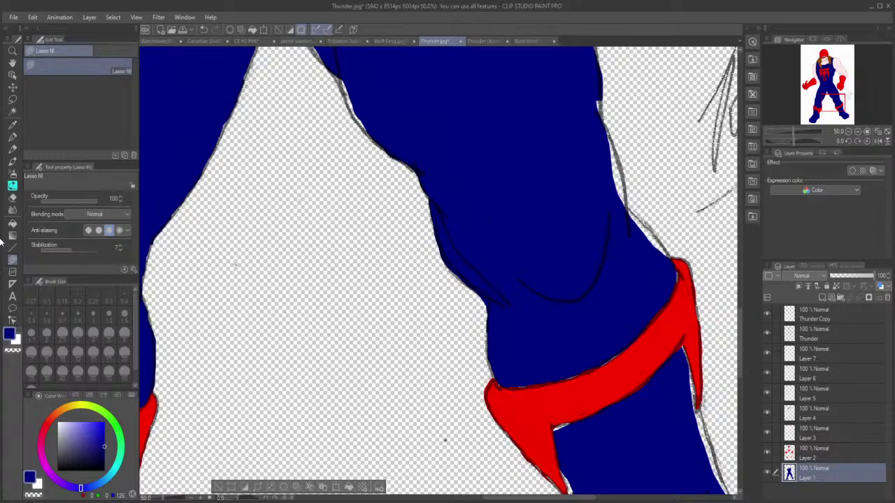
# Step: Lasso-fill dark blue into the gaps along the inner thigh, outer thigh and outer knee of the character's left leg
pyautogui.click(12, 198)
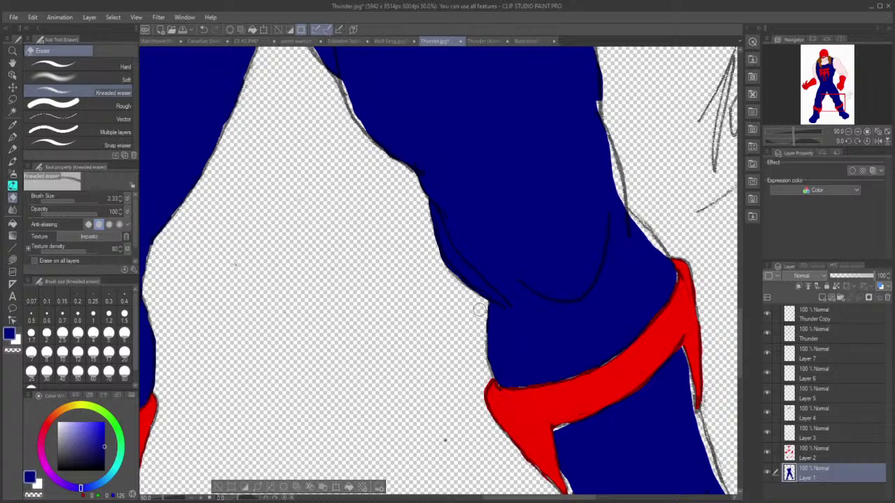
pyautogui.click(12, 260)
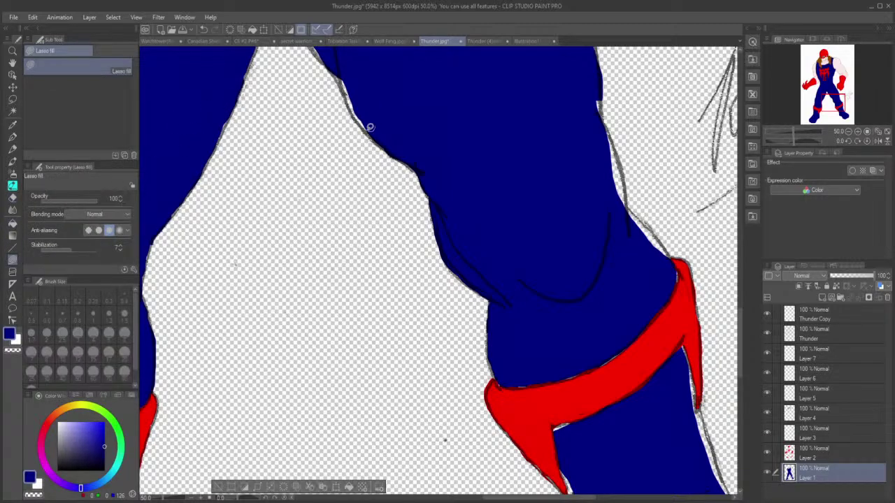
pyautogui.moveTo(364, 123)
pyautogui.mouseDown()
pyautogui.moveTo(343, 63)
pyautogui.moveTo(372, 90)
pyautogui.moveTo(358, 85)
pyautogui.moveTo(384, 131)
pyautogui.moveTo(358, 111)
pyautogui.moveTo(376, 137)
pyautogui.mouseUp()
pyautogui.moveTo(347, 91)
pyautogui.mouseDown()
pyautogui.moveTo(335, 60)
pyautogui.moveTo(365, 88)
pyautogui.mouseUp()
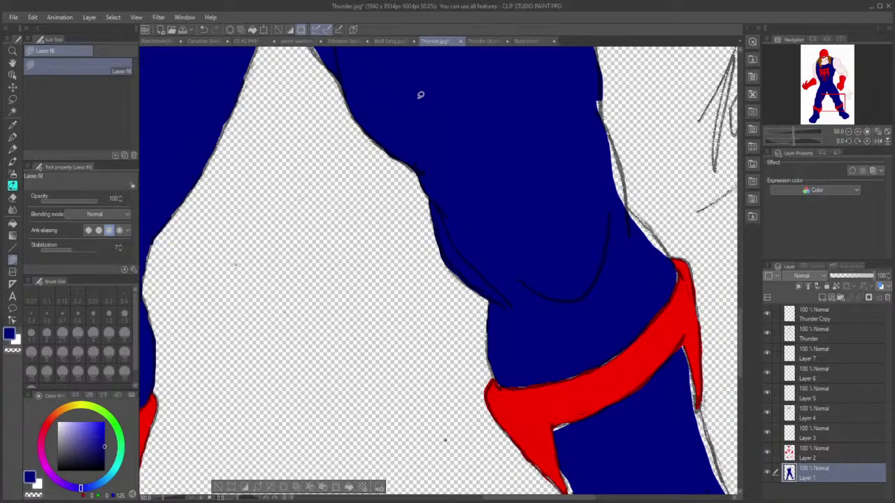
pyautogui.moveTo(601, 174)
pyautogui.mouseDown()
pyautogui.moveTo(620, 219)
pyautogui.moveTo(626, 180)
pyautogui.mouseUp()
pyautogui.moveTo(618, 150)
pyautogui.mouseDown()
pyautogui.moveTo(613, 166)
pyautogui.moveTo(618, 144)
pyautogui.moveTo(594, 98)
pyautogui.mouseUp()
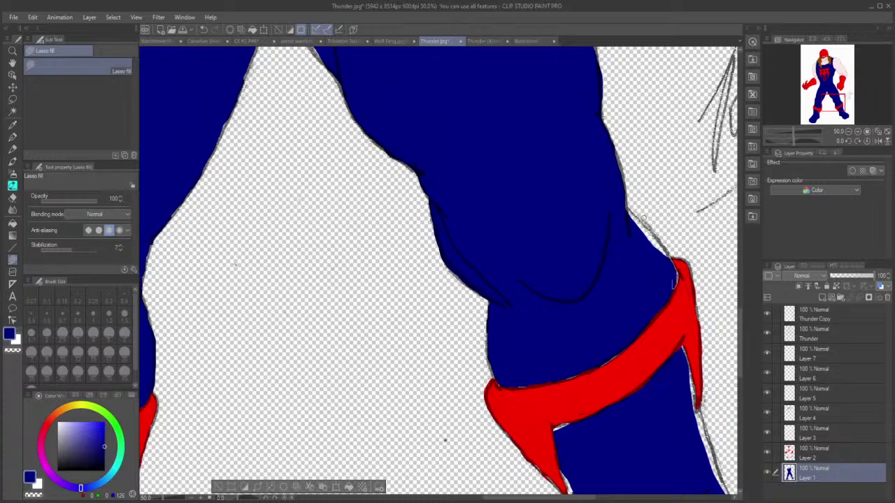
pyautogui.moveTo(674, 283)
pyautogui.mouseDown()
pyautogui.moveTo(621, 242)
pyautogui.moveTo(622, 201)
pyautogui.moveTo(634, 220)
pyautogui.moveTo(625, 200)
pyautogui.mouseUp()
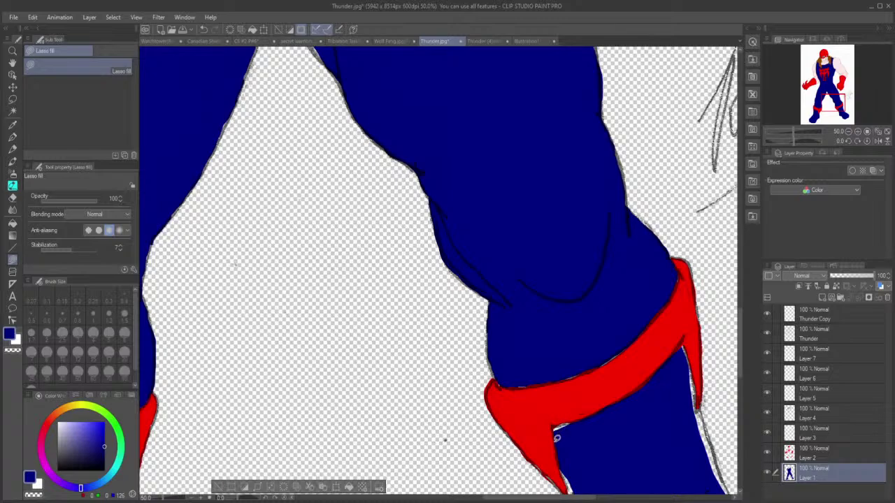
# Step: Lasso-fill dark blue into the gaps under the left boot's red cuff and at the cuff's inner upper corner
pyautogui.moveTo(557, 424); pyautogui.dragTo(584, 423)
pyautogui.moveTo(689, 405)
pyautogui.mouseDown()
pyautogui.moveTo(706, 458)
pyautogui.moveTo(712, 435)
pyautogui.moveTo(690, 375)
pyautogui.moveTo(689, 394)
pyautogui.moveTo(674, 354)
pyautogui.mouseUp()
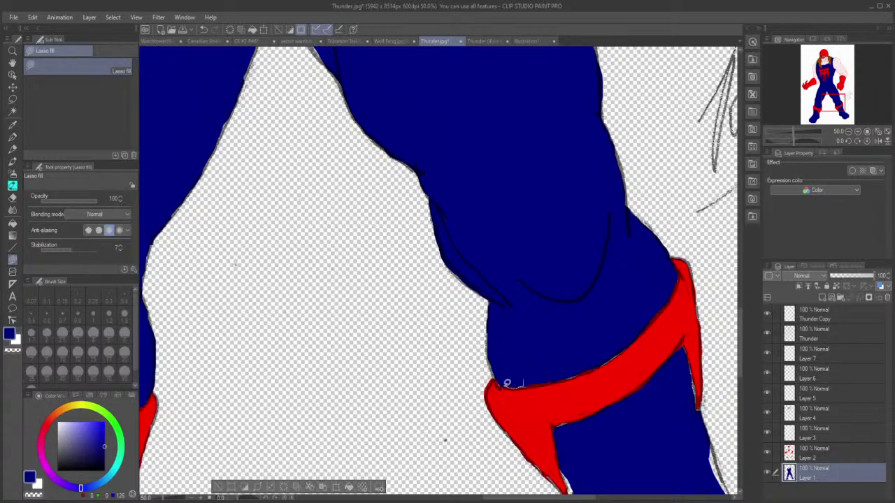
pyautogui.moveTo(502, 383); pyautogui.dragTo(493, 362)
# Step: Erase the stray speck between the legs on the Thunder line-art layer
pyautogui.click(12, 198)
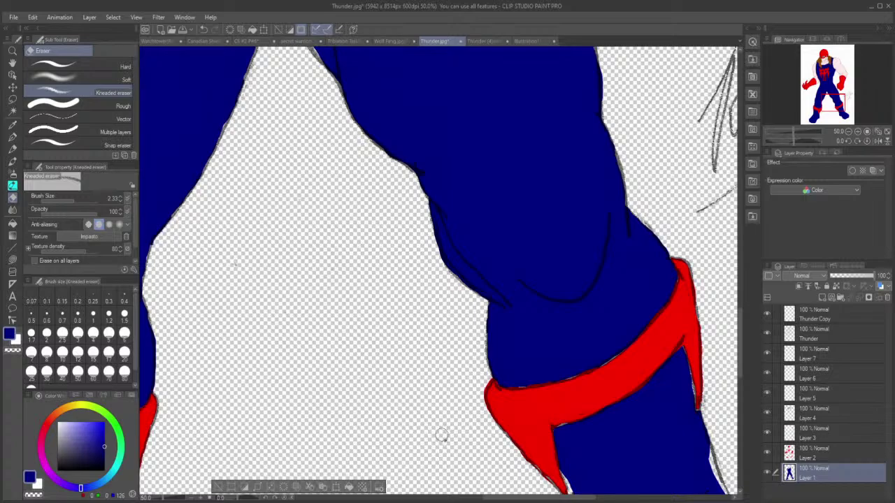
pyautogui.click(811, 338)
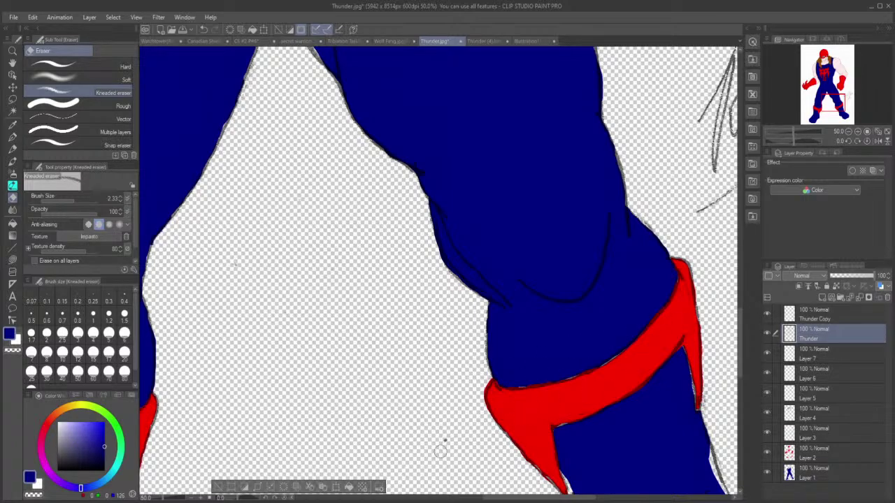
# Step: On Layer 1, erase the blue spilling past the heel and sole edge of the character's left boot
pyautogui.click(827, 470)
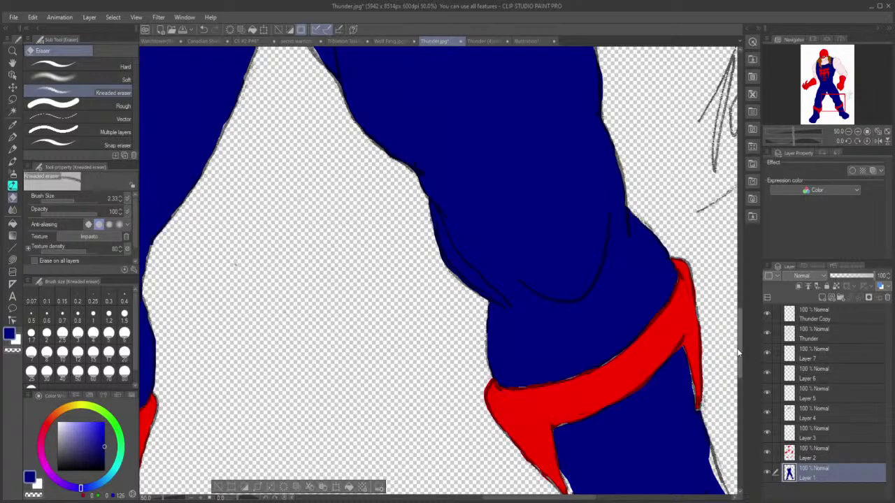
pyautogui.moveTo(741, 351); pyautogui.dragTo(744, 386)
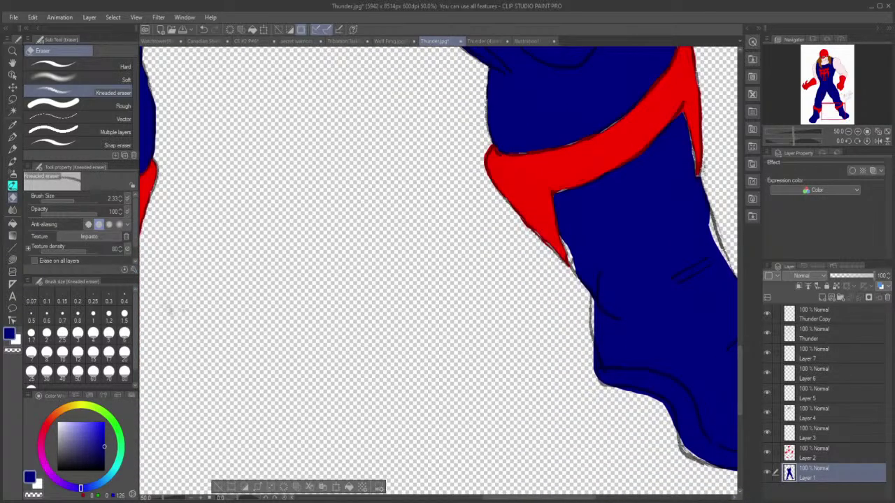
pyautogui.moveTo(562, 497); pyautogui.dragTo(589, 483)
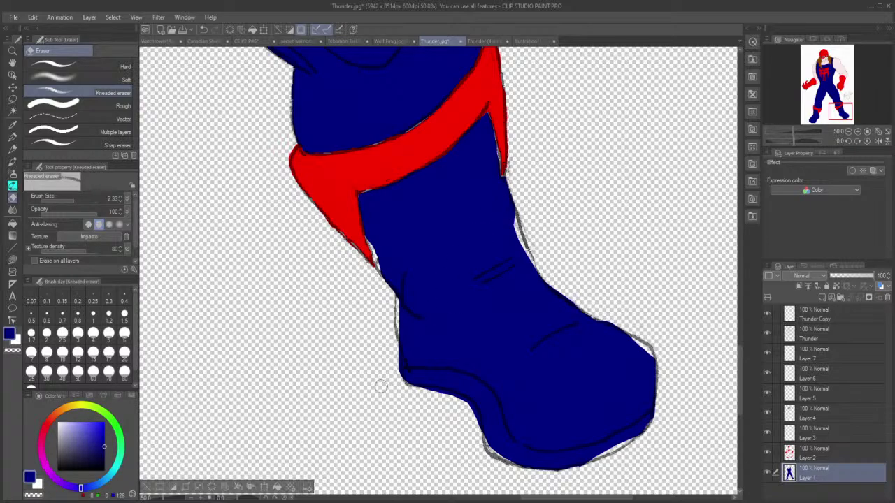
pyautogui.moveTo(386, 366)
pyautogui.mouseDown()
pyautogui.moveTo(446, 421)
pyautogui.moveTo(450, 410)
pyautogui.moveTo(425, 394)
pyautogui.moveTo(455, 399)
pyautogui.moveTo(471, 428)
pyautogui.mouseUp()
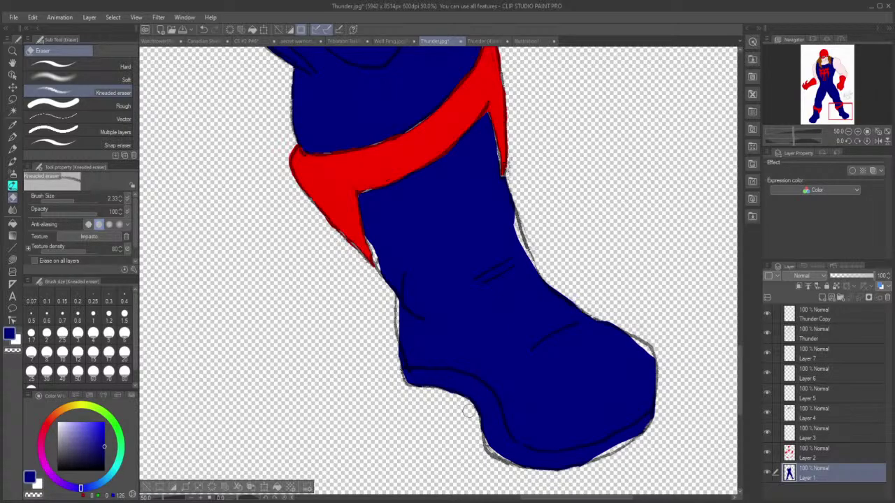
# Step: Lasso-fill dark blue into the gaps below the left boot's cuff tip and along its heel, sole and toe
pyautogui.click(12, 258)
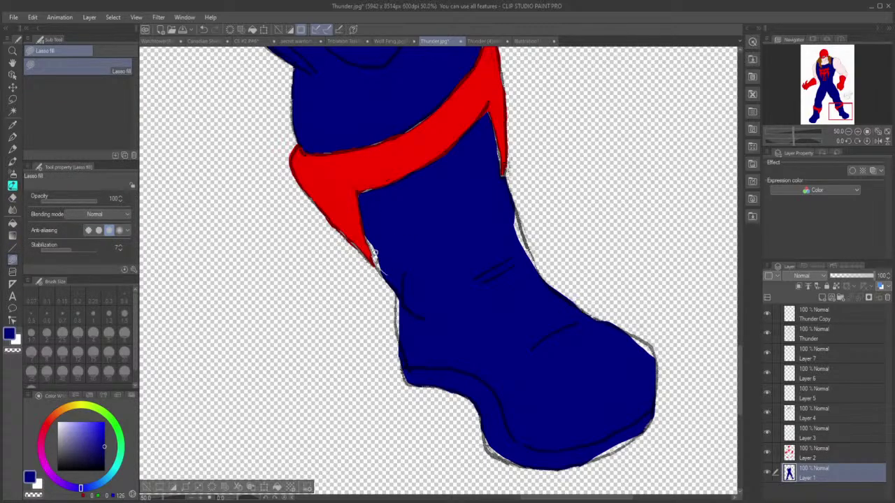
pyautogui.moveTo(374, 255)
pyautogui.mouseDown()
pyautogui.moveTo(367, 214)
pyautogui.moveTo(393, 245)
pyautogui.mouseUp()
pyautogui.moveTo(411, 381)
pyautogui.mouseDown()
pyautogui.moveTo(397, 297)
pyautogui.moveTo(409, 248)
pyautogui.mouseUp()
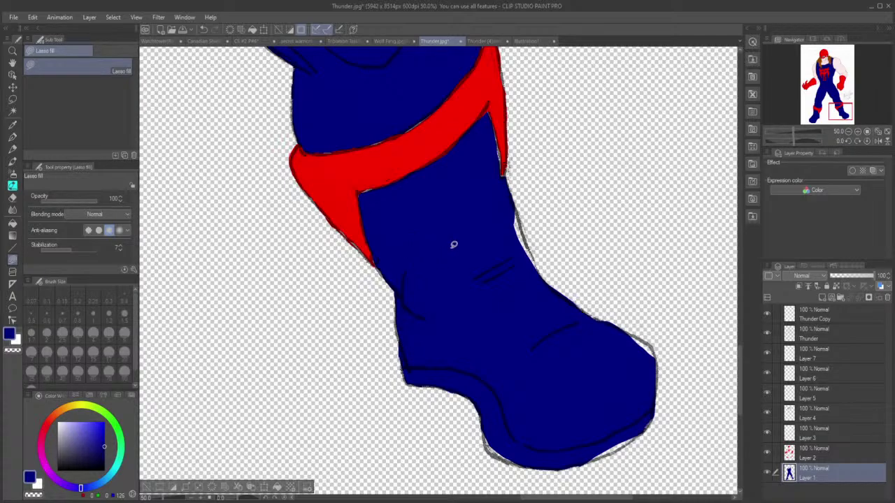
pyautogui.moveTo(484, 427)
pyautogui.mouseDown()
pyautogui.moveTo(487, 445)
pyautogui.moveTo(512, 463)
pyautogui.moveTo(513, 420)
pyautogui.mouseUp()
pyautogui.moveTo(595, 427)
pyautogui.mouseDown()
pyautogui.moveTo(585, 454)
pyautogui.moveTo(593, 457)
pyautogui.moveTo(645, 413)
pyautogui.mouseUp()
pyautogui.moveTo(642, 358)
pyautogui.mouseDown()
pyautogui.moveTo(649, 374)
pyautogui.moveTo(657, 364)
pyautogui.mouseUp()
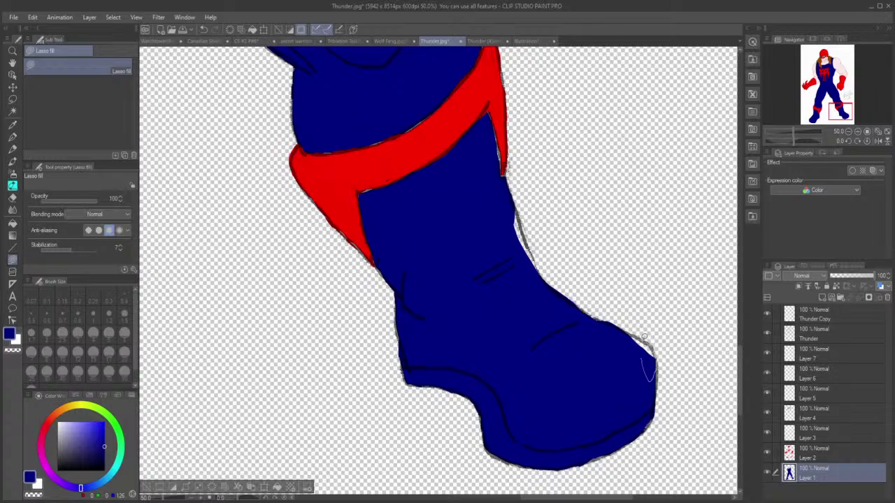
# Step: Fill the gaps at the toe, ankle and red cuff notch of the boot with dark blue using Lasso fill
pyautogui.moveTo(635, 333); pyautogui.dragTo(629, 361)
pyautogui.moveTo(500, 200)
pyautogui.mouseDown()
pyautogui.moveTo(536, 281)
pyautogui.moveTo(507, 195)
pyautogui.mouseUp()
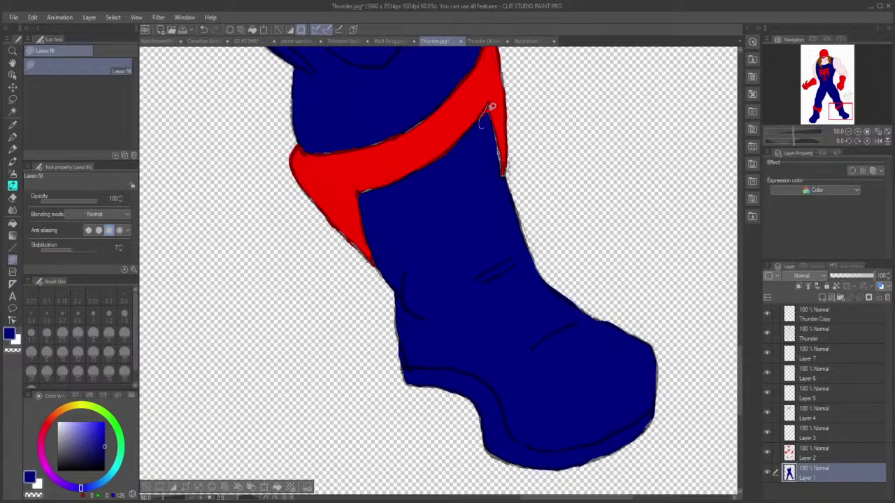
pyautogui.moveTo(491, 106); pyautogui.dragTo(489, 126)
# Step: Fill the uncoloured gaps along the outer thigh beside the red fist with dark blue
pyautogui.moveTo(738, 371); pyautogui.dragTo(738, 284)
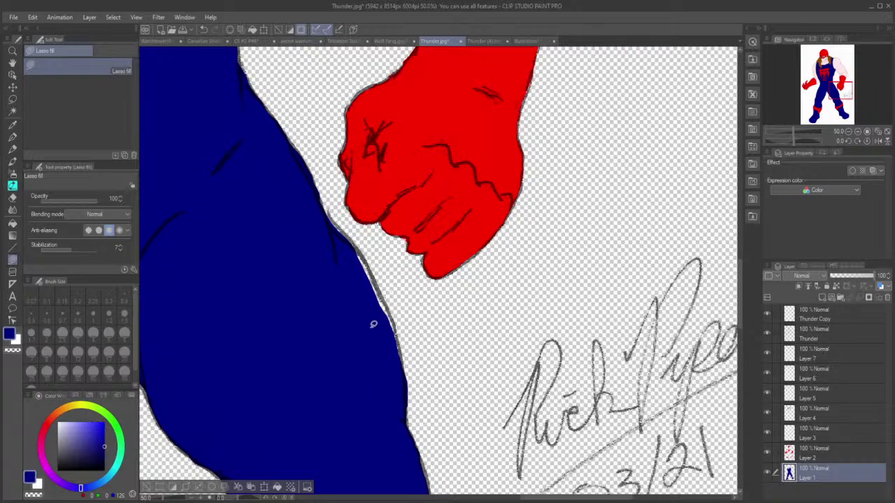
pyautogui.moveTo(383, 341)
pyautogui.mouseDown()
pyautogui.moveTo(399, 363)
pyautogui.moveTo(390, 309)
pyautogui.moveTo(364, 281)
pyautogui.mouseUp()
pyautogui.moveTo(384, 314)
pyautogui.mouseDown()
pyautogui.moveTo(400, 355)
pyautogui.moveTo(400, 334)
pyautogui.moveTo(378, 286)
pyautogui.mouseUp()
pyautogui.moveTo(358, 256)
pyautogui.mouseDown()
pyautogui.moveTo(373, 288)
pyautogui.moveTo(364, 248)
pyautogui.moveTo(327, 213)
pyautogui.mouseUp()
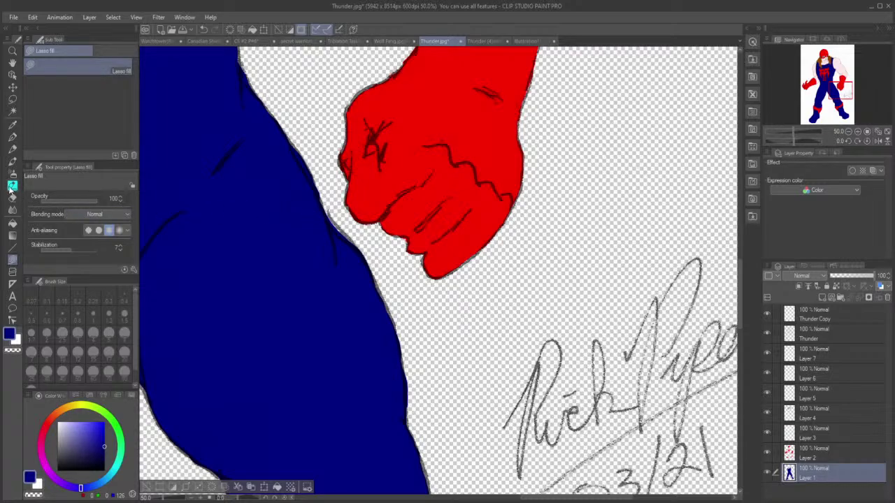
# Step: Clean up the outer thigh edge beside the fist with the Kneaded eraser and make Layer 1 active again
pyautogui.click(13, 198)
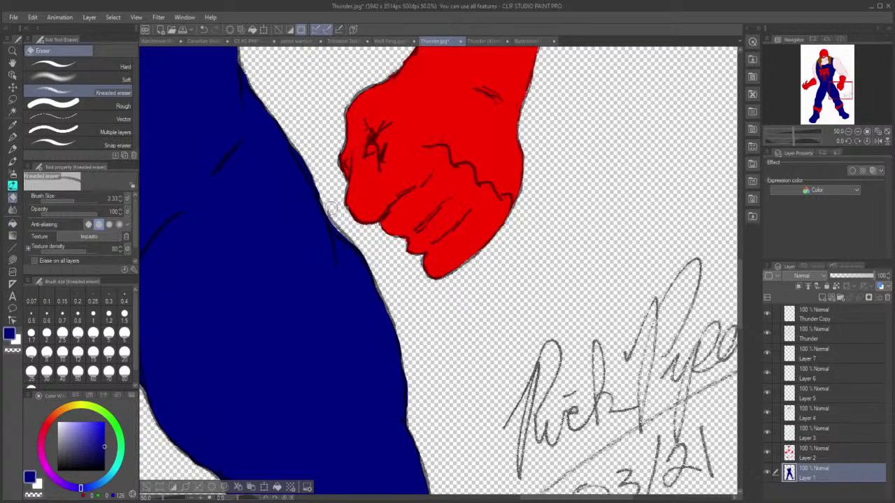
pyautogui.click(809, 335)
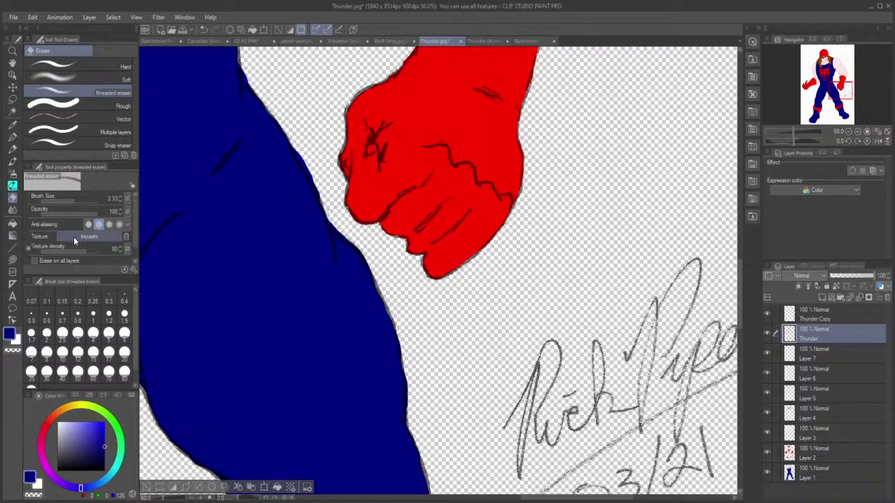
pyautogui.click(829, 476)
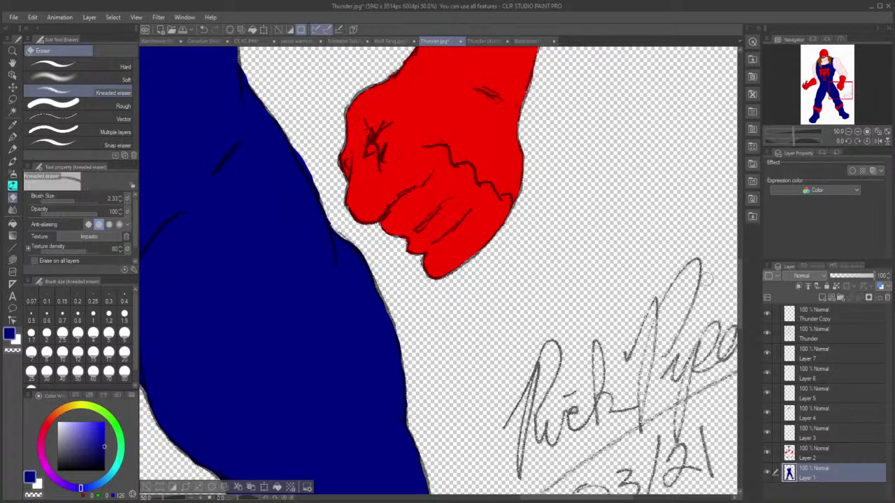
# Step: Lasso-fill the edge of the blue suit at the waist and hip opposite the red glove
pyautogui.moveTo(740, 290); pyautogui.dragTo(739, 231)
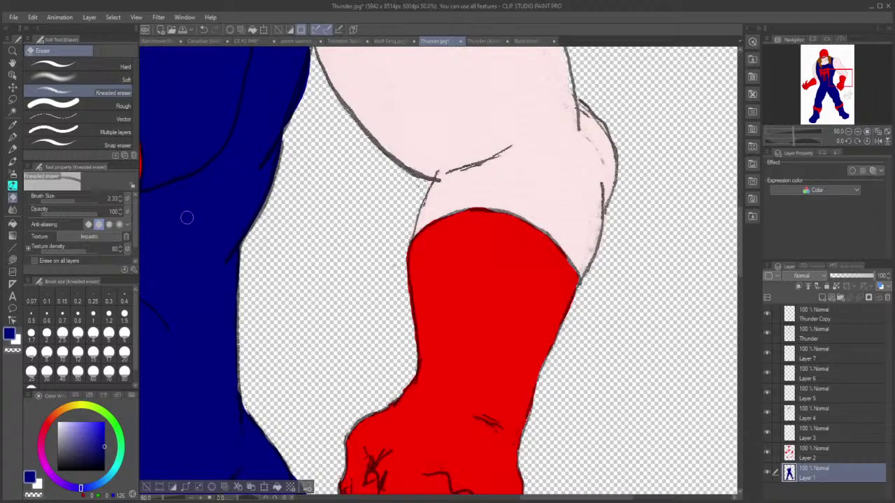
pyautogui.click(12, 260)
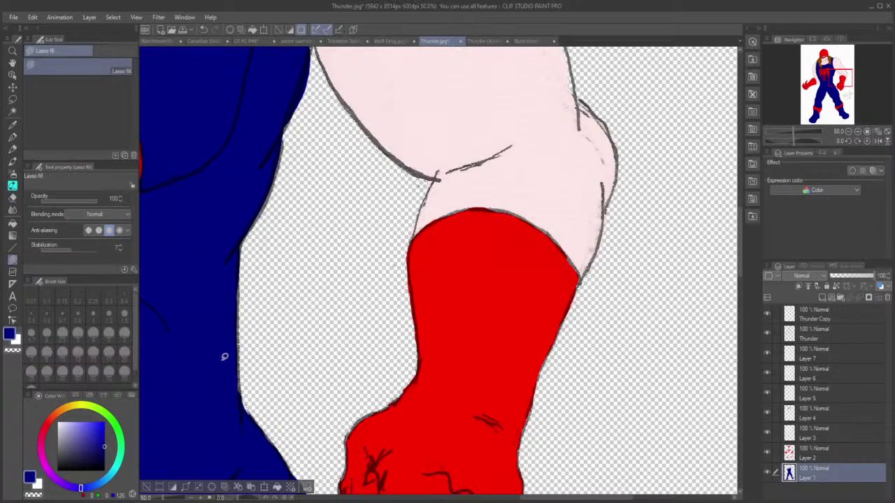
pyautogui.moveTo(222, 353); pyautogui.dragTo(239, 396)
pyautogui.moveTo(241, 362); pyautogui.dragTo(222, 328)
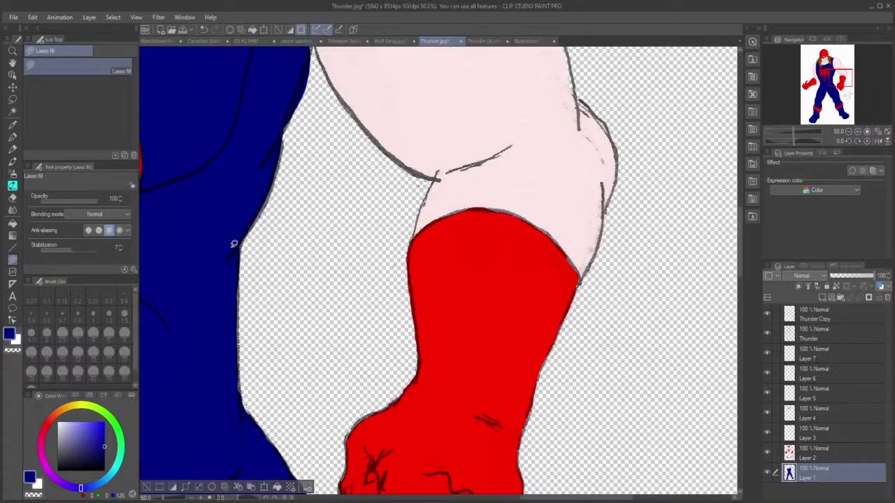
# Step: Erase the blue overspill along the torso's side up to the armpit, and refill the armpit corner with Lasso fill
pyautogui.click(13, 198)
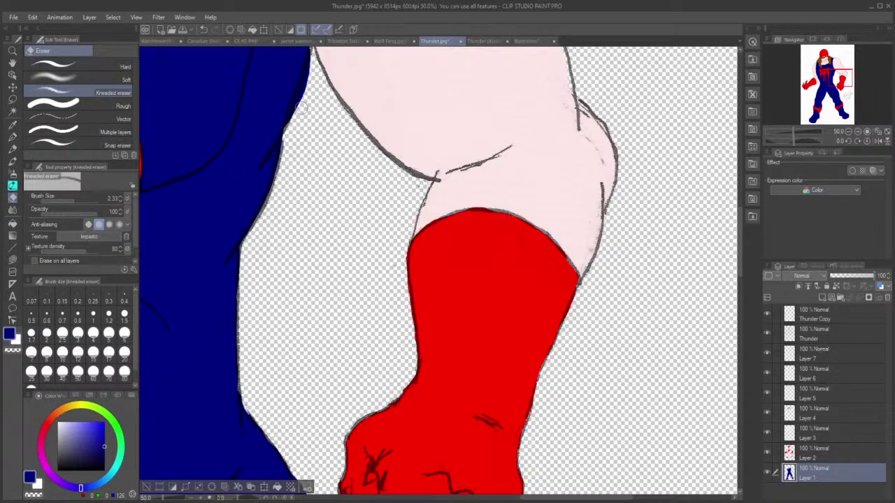
pyautogui.moveTo(300, 106); pyautogui.dragTo(316, 54)
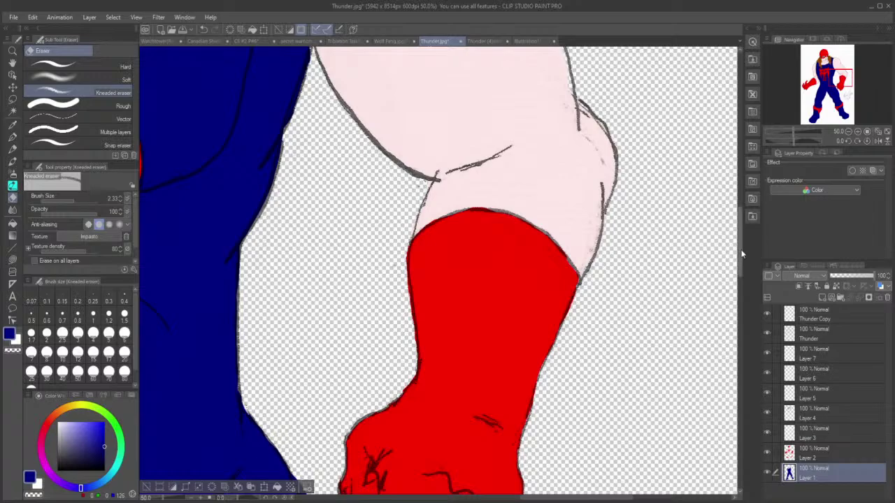
pyautogui.scroll(6, 743, 254)
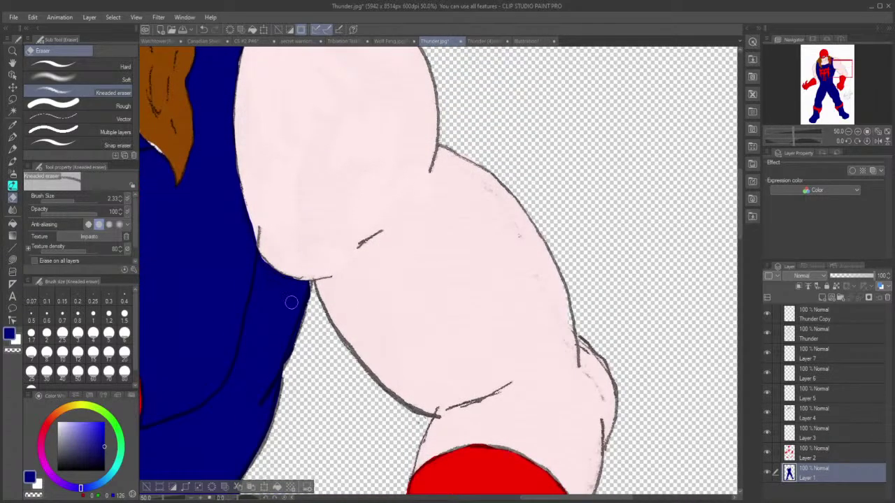
pyautogui.moveTo(312, 279)
pyautogui.mouseDown()
pyautogui.moveTo(312, 299)
pyautogui.moveTo(316, 284)
pyautogui.mouseUp()
pyautogui.click(13, 259)
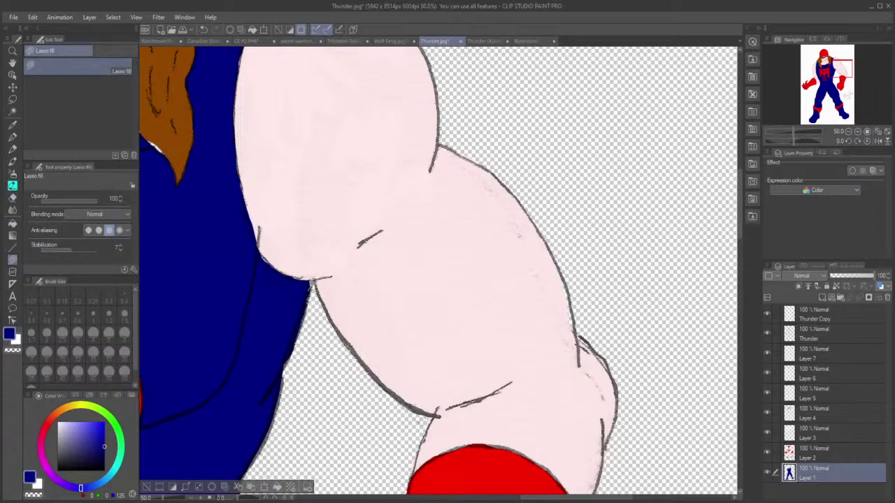
pyautogui.moveTo(312, 280)
pyautogui.mouseDown()
pyautogui.moveTo(293, 275)
pyautogui.moveTo(302, 274)
pyautogui.mouseUp()
# Step: Fill the remaining gaps in the blue top below the neckline and along the side of the chest
pyautogui.moveTo(739, 208)
pyautogui.mouseDown()
pyautogui.moveTo(745, 182)
pyautogui.moveTo(717, 182)
pyautogui.mouseUp()
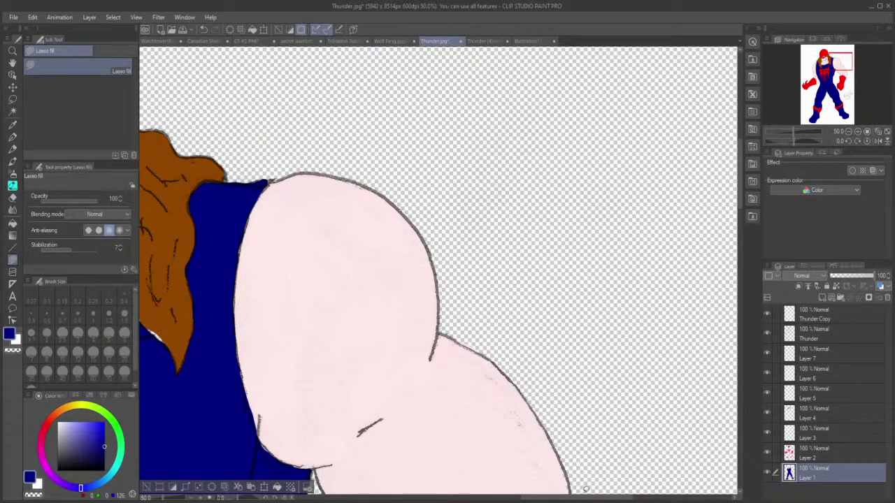
pyautogui.scroll(10, 586, 489)
pyautogui.hscroll(-10, 585, 489)
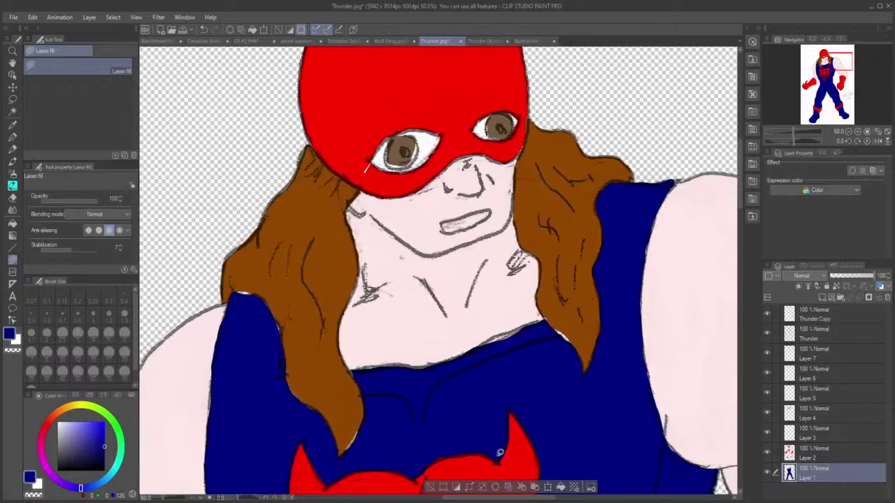
pyautogui.moveTo(501, 342)
pyautogui.mouseDown()
pyautogui.moveTo(476, 352)
pyautogui.moveTo(487, 338)
pyautogui.moveTo(533, 321)
pyautogui.moveTo(506, 351)
pyautogui.mouseUp()
pyautogui.moveTo(208, 385)
pyautogui.mouseDown()
pyautogui.moveTo(221, 386)
pyautogui.moveTo(210, 425)
pyautogui.moveTo(218, 376)
pyautogui.mouseUp()
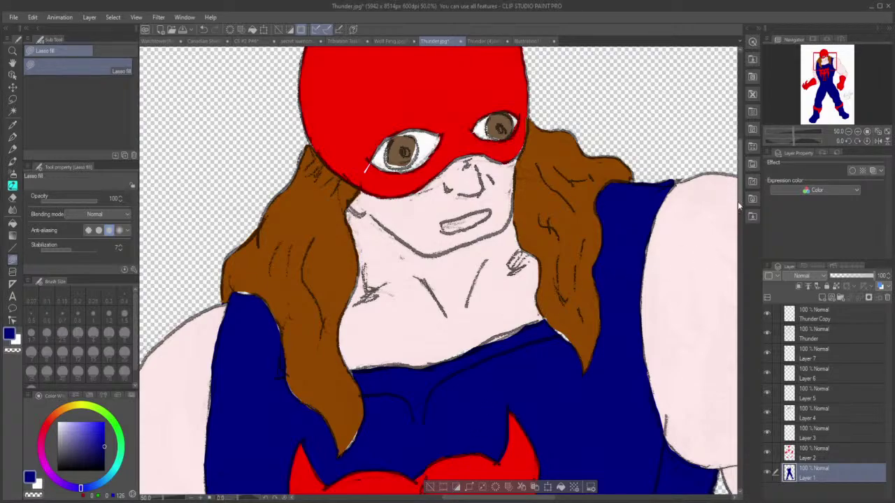
# Step: Fill the gaps along both inner thighs and at the crotch with dark blue
pyautogui.moveTo(739, 202); pyautogui.dragTo(741, 261)
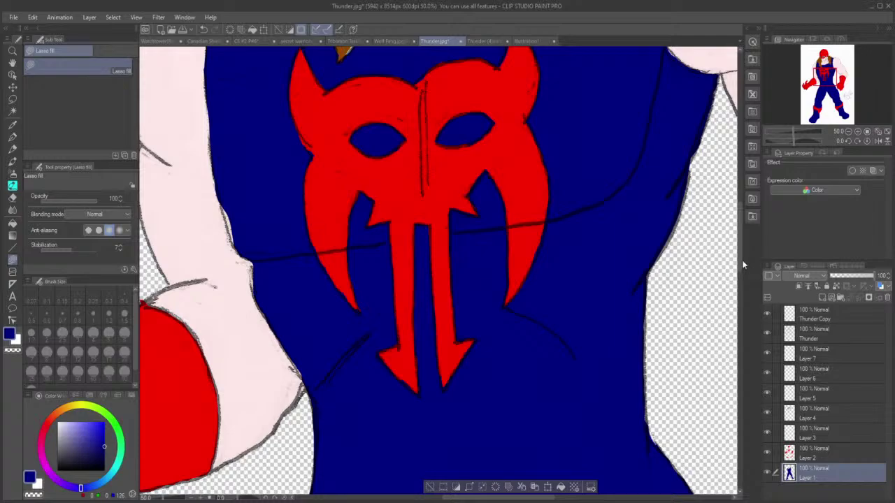
pyautogui.moveTo(744, 265); pyautogui.dragTo(742, 340)
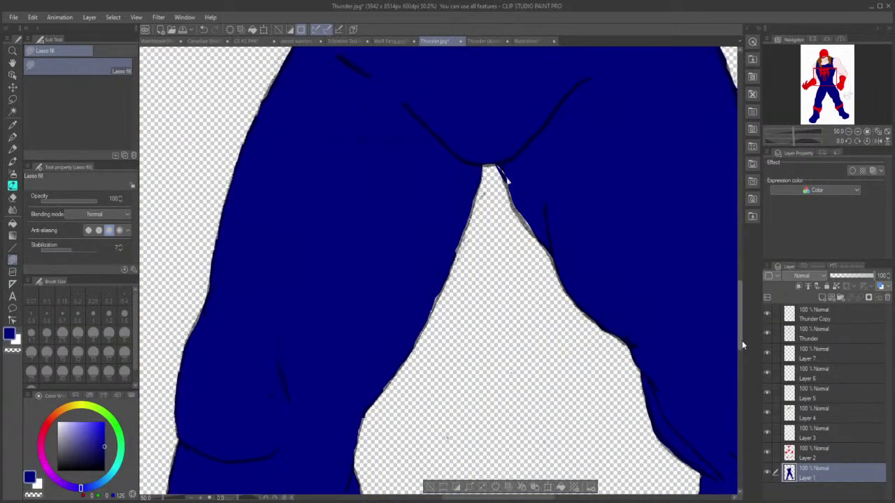
pyautogui.moveTo(430, 272)
pyautogui.mouseDown()
pyautogui.moveTo(428, 310)
pyautogui.moveTo(437, 293)
pyautogui.mouseUp()
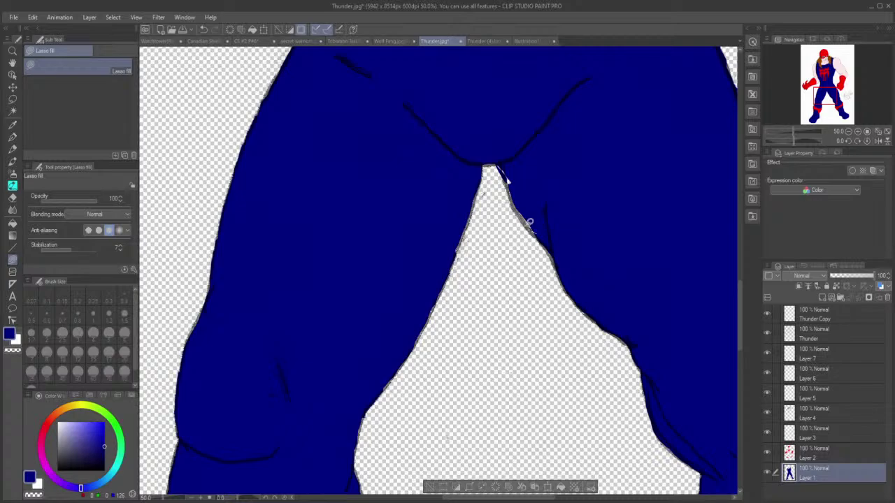
pyautogui.moveTo(519, 161)
pyautogui.mouseDown()
pyautogui.moveTo(515, 189)
pyautogui.moveTo(505, 155)
pyautogui.mouseUp()
# Step: Fill the gap beside the red cuff's point on the other boot and erase the blue spike sticking out there
pyautogui.moveTo(742, 287); pyautogui.dragTo(742, 383)
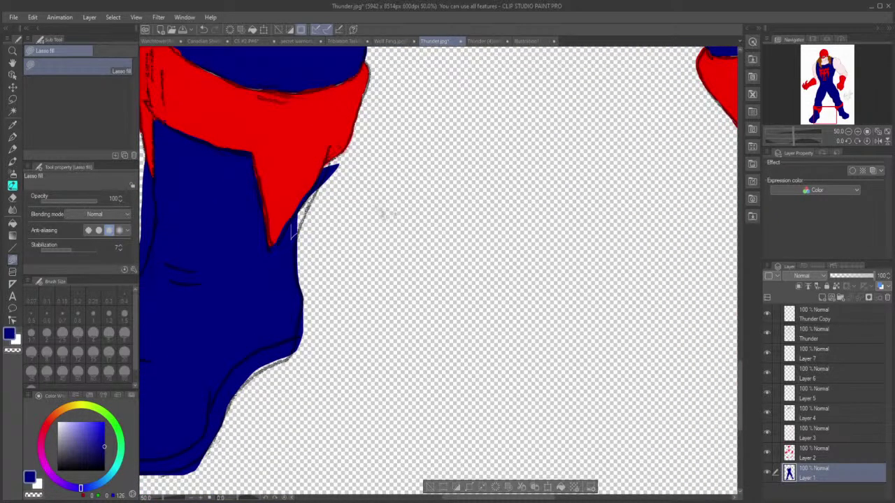
pyautogui.moveTo(293, 234)
pyautogui.mouseDown()
pyautogui.moveTo(331, 163)
pyautogui.moveTo(302, 209)
pyautogui.moveTo(315, 183)
pyautogui.mouseUp()
pyautogui.click(12, 197)
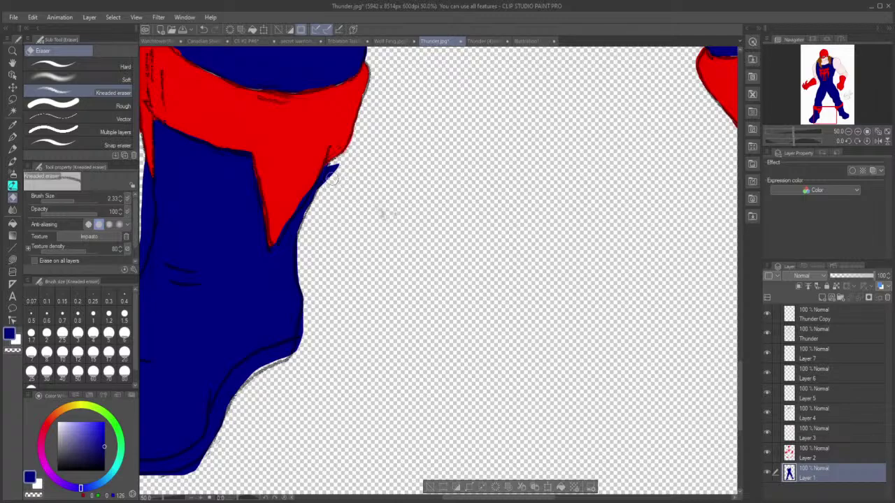
pyautogui.moveTo(332, 179); pyautogui.dragTo(337, 165)
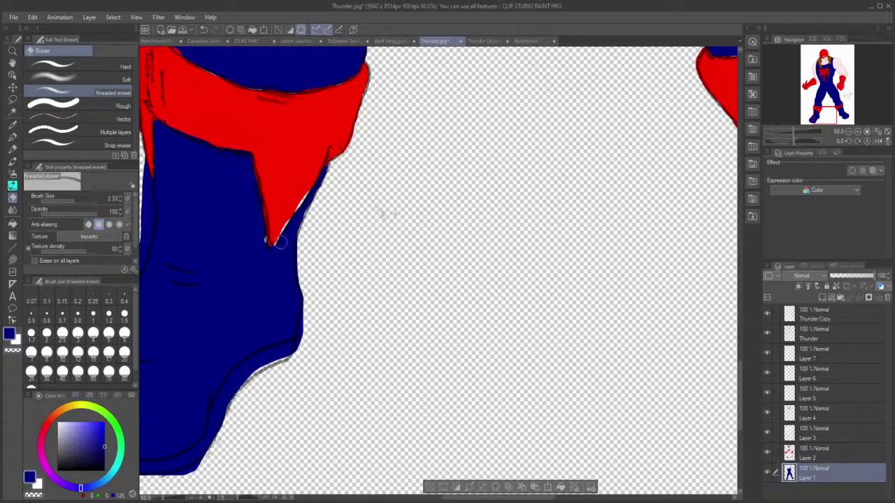
# Step: Erase the blue overspill outside the boot's outline along the shin, instep, toe and sole
pyautogui.moveTo(488, 500); pyautogui.dragTo(460, 495)
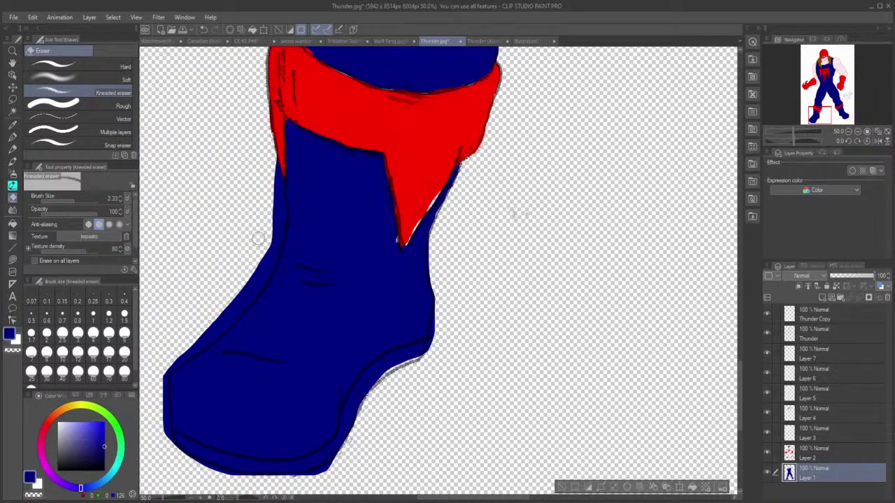
pyautogui.moveTo(257, 259)
pyautogui.mouseDown()
pyautogui.moveTo(279, 223)
pyautogui.moveTo(277, 237)
pyautogui.moveTo(274, 167)
pyautogui.moveTo(266, 183)
pyautogui.mouseUp()
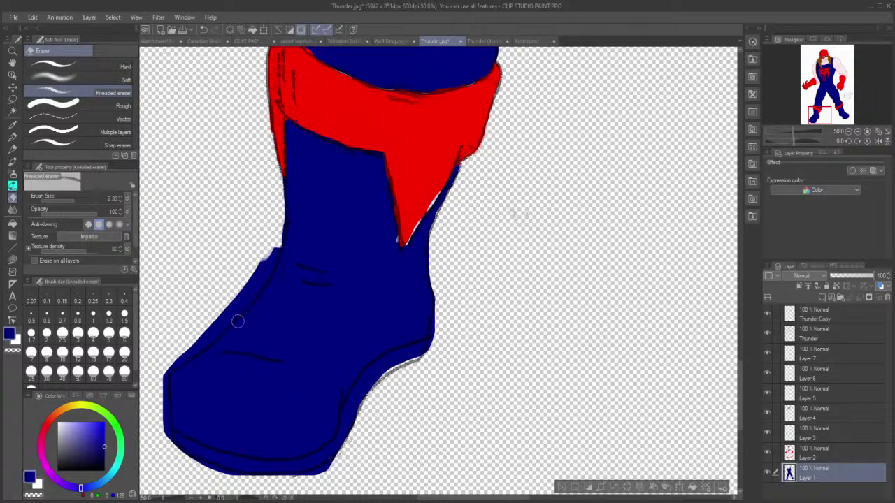
pyautogui.moveTo(236, 319)
pyautogui.mouseDown()
pyautogui.moveTo(273, 246)
pyautogui.moveTo(270, 261)
pyautogui.moveTo(270, 250)
pyautogui.moveTo(205, 324)
pyautogui.moveTo(226, 315)
pyautogui.moveTo(213, 332)
pyautogui.moveTo(163, 378)
pyautogui.moveTo(169, 451)
pyautogui.moveTo(212, 477)
pyautogui.moveTo(192, 465)
pyautogui.moveTo(239, 480)
pyautogui.moveTo(201, 469)
pyautogui.moveTo(318, 483)
pyautogui.moveTo(281, 483)
pyautogui.moveTo(308, 480)
pyautogui.moveTo(323, 474)
pyautogui.moveTo(301, 481)
pyautogui.moveTo(337, 462)
pyautogui.moveTo(382, 408)
pyautogui.moveTo(390, 369)
pyautogui.mouseUp()
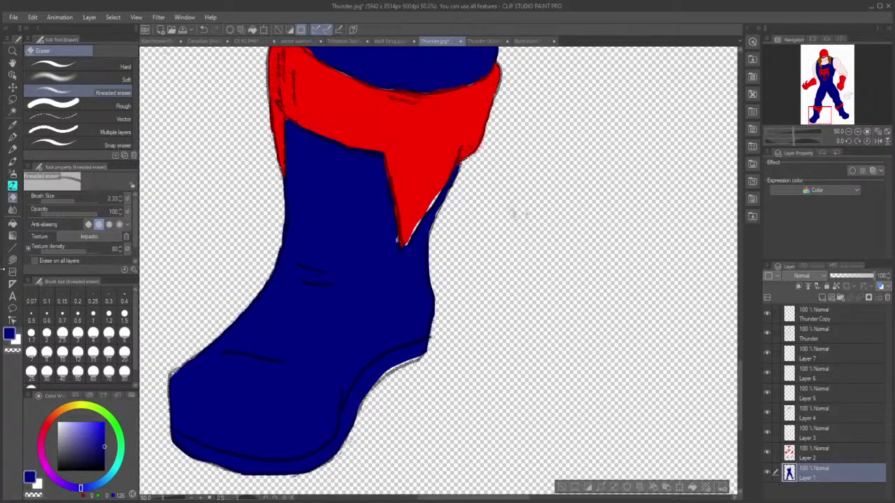
# Step: Fill the gaps at the boot's toe, along the sole and heel, and around the red cuff's point with dark blue
pyautogui.click(12, 259)
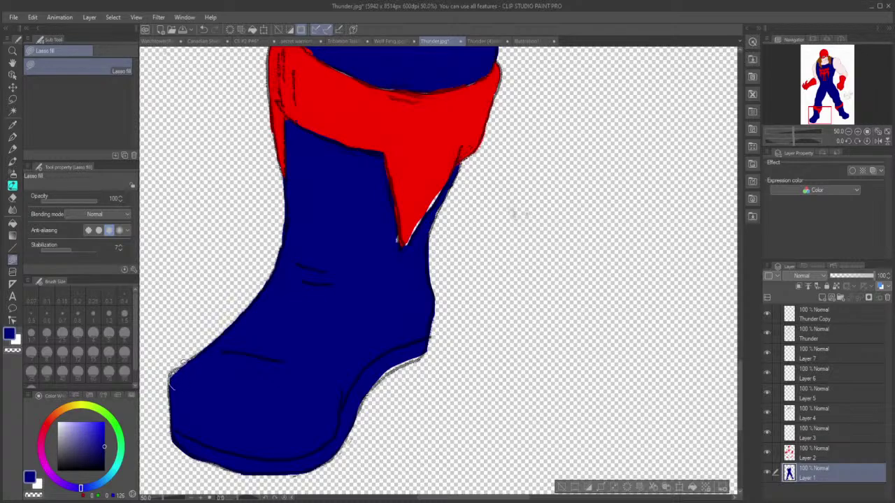
pyautogui.moveTo(205, 348); pyautogui.dragTo(210, 345)
pyautogui.moveTo(379, 375)
pyautogui.mouseDown()
pyautogui.moveTo(423, 352)
pyautogui.moveTo(418, 319)
pyautogui.mouseUp()
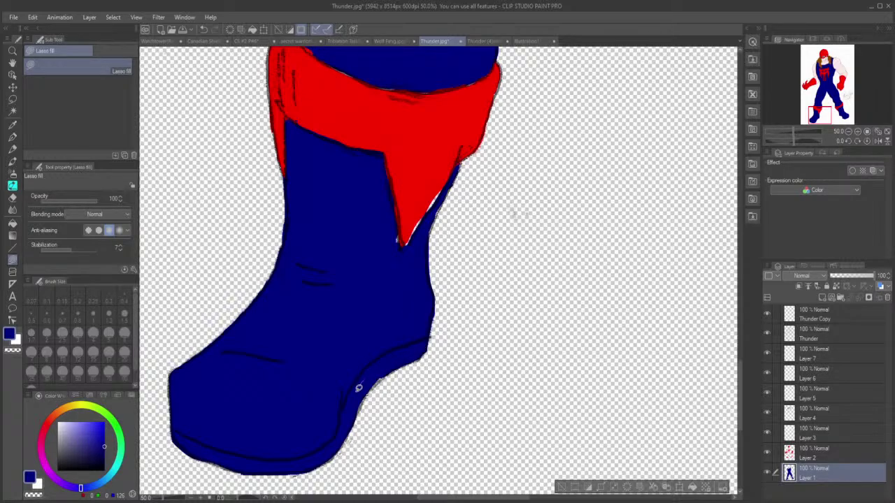
pyautogui.moveTo(358, 388)
pyautogui.mouseDown()
pyautogui.moveTo(355, 409)
pyautogui.moveTo(392, 352)
pyautogui.mouseUp()
pyautogui.moveTo(390, 224)
pyautogui.mouseDown()
pyautogui.moveTo(399, 249)
pyautogui.moveTo(400, 220)
pyautogui.moveTo(399, 250)
pyautogui.moveTo(401, 220)
pyautogui.mouseUp()
# Step: Toggle the visibility of Layer 6 and Layer 5 off and on to check which parts of the eyes each holds
pyautogui.moveTo(740, 383); pyautogui.dragTo(767, 163)
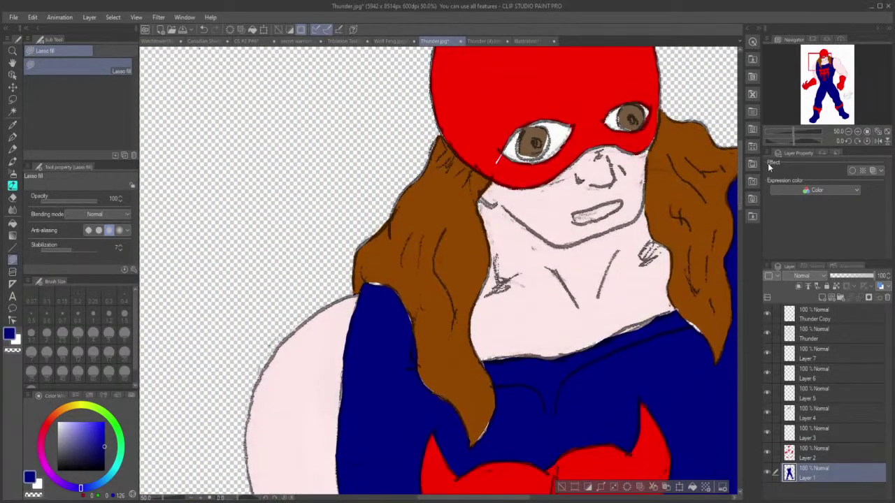
pyautogui.click(825, 427)
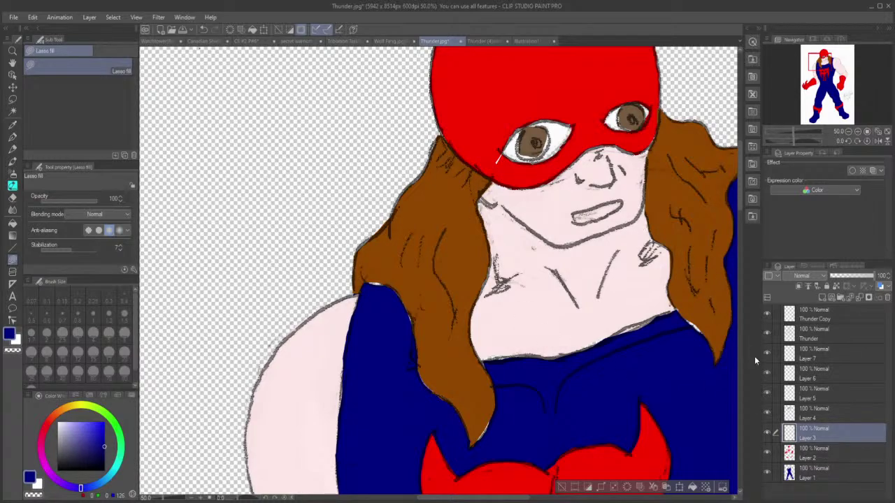
pyautogui.click(775, 373)
pyautogui.click(767, 376)
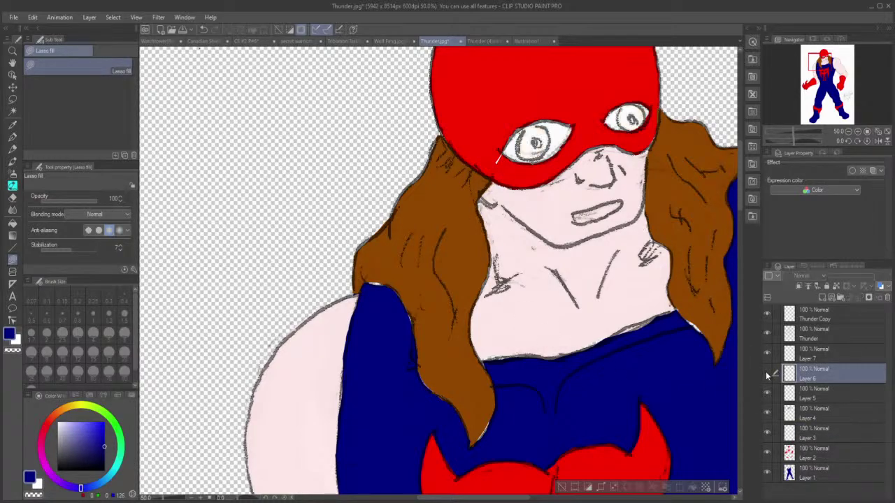
pyautogui.click(767, 377)
pyautogui.click(768, 394)
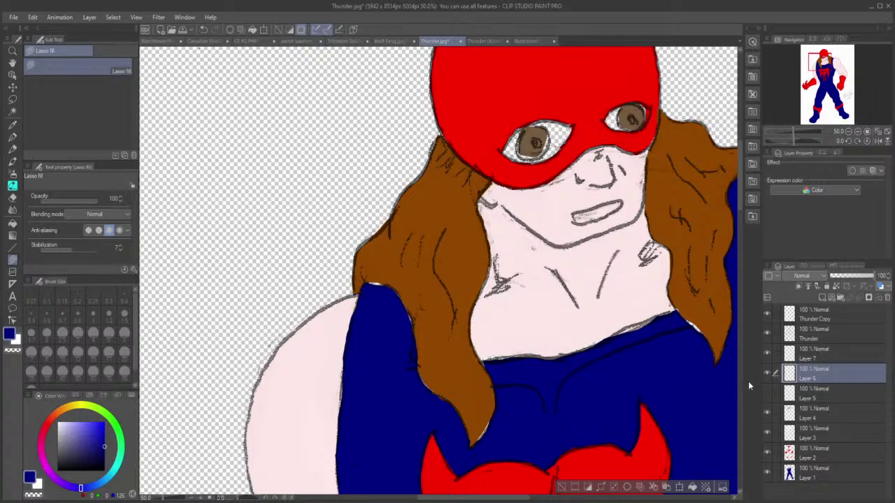
pyautogui.click(767, 394)
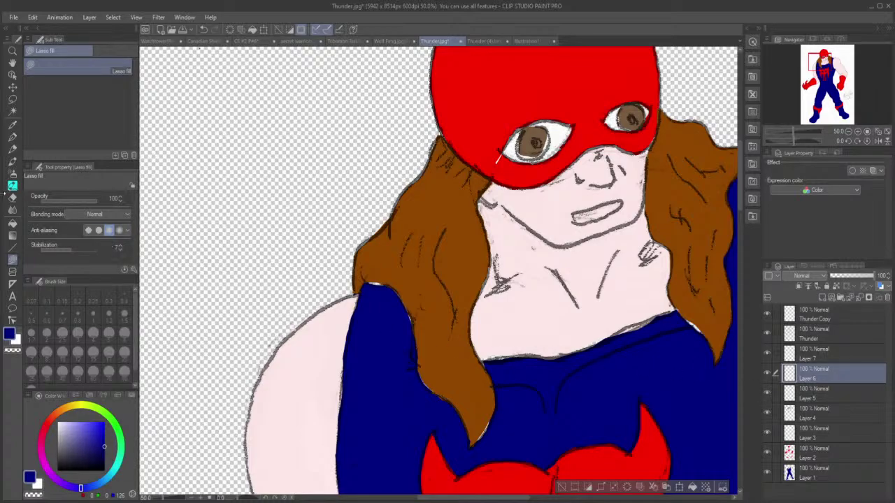
# Step: Sample the mask's red and try to lasso-fill the white streak at the eye's outer corner on Layer 2
pyautogui.click(15, 200)
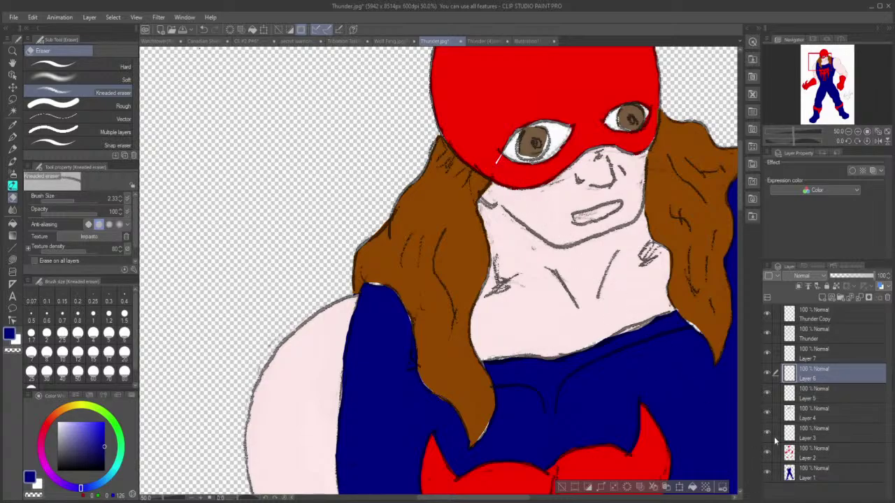
pyautogui.click(802, 458)
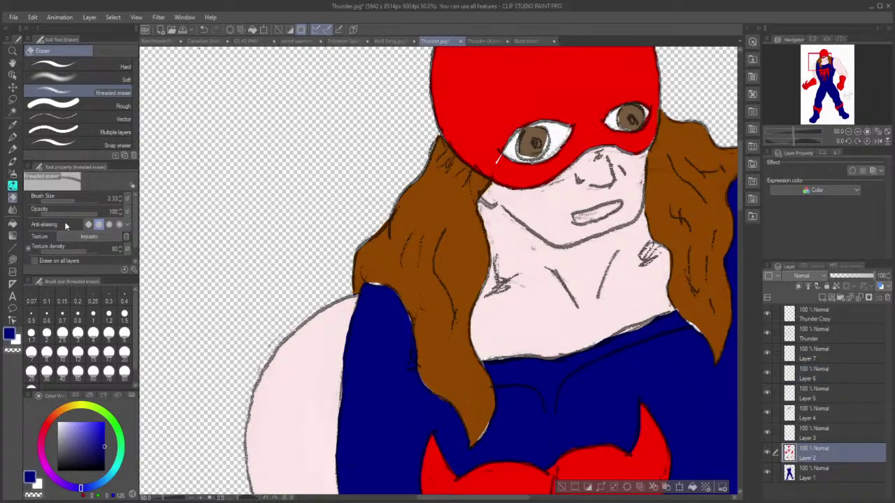
pyautogui.click(13, 125)
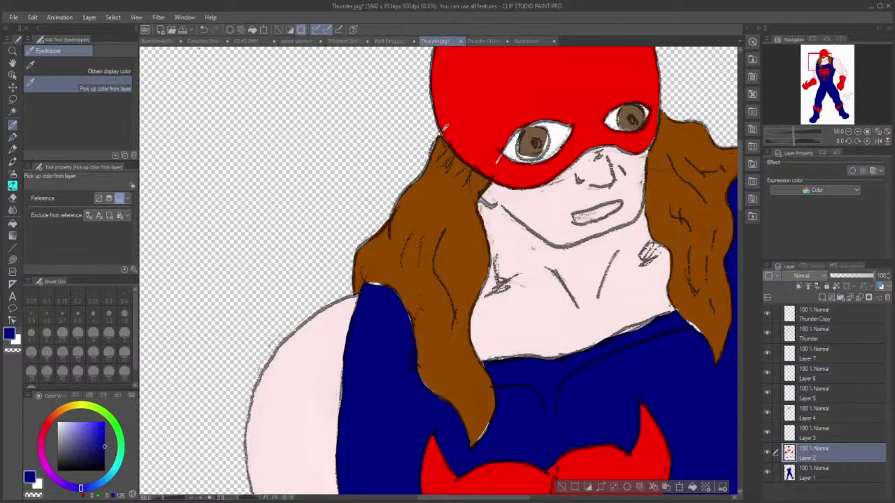
pyautogui.click(460, 122)
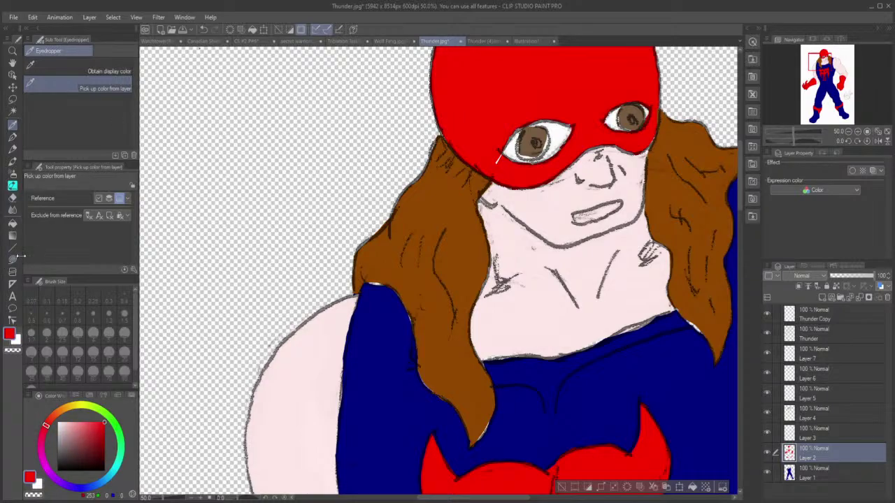
pyautogui.click(13, 259)
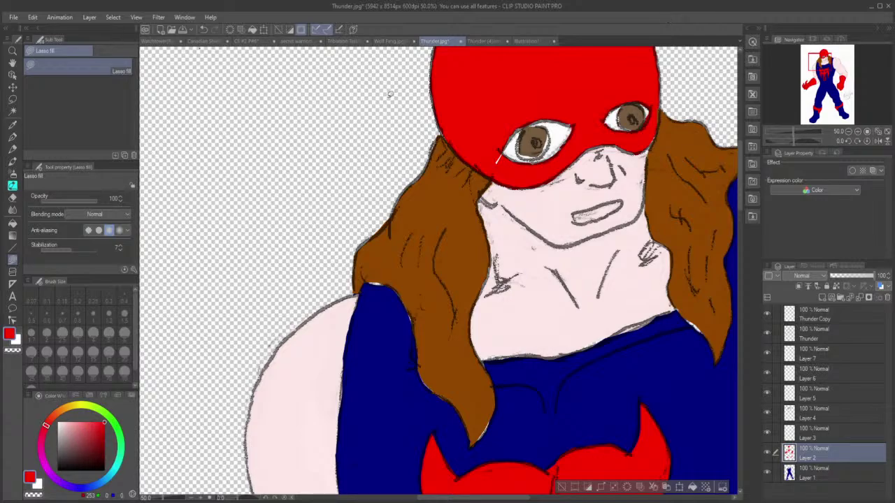
pyautogui.moveTo(497, 161)
pyautogui.mouseDown()
pyautogui.moveTo(498, 120)
pyautogui.moveTo(499, 159)
pyautogui.moveTo(496, 140)
pyautogui.mouseUp()
# Step: Toggle Layers 3, 4 and 5 off and on to find the white streak's layer, and erase the streak beside the eye on Layer 5
pyautogui.click(765, 433)
pyautogui.click(766, 430)
pyautogui.click(766, 413)
pyautogui.click(766, 411)
pyautogui.click(766, 396)
pyautogui.click(766, 396)
pyautogui.click(802, 395)
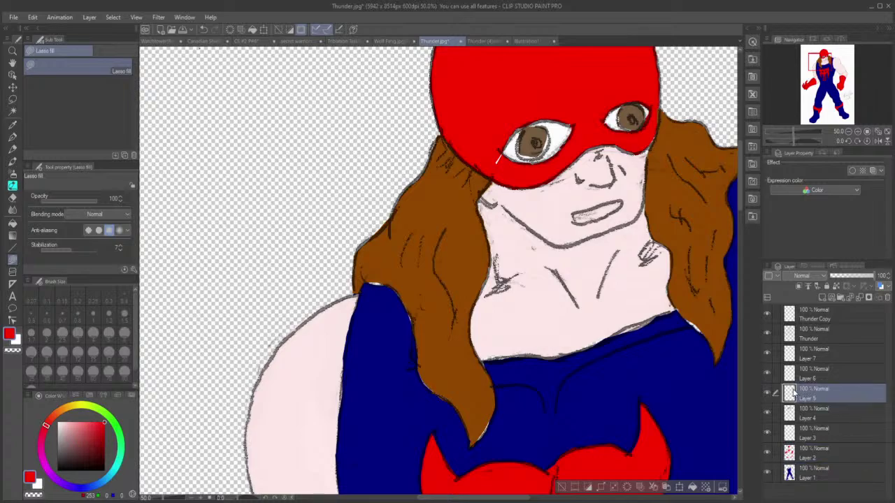
pyautogui.click(12, 197)
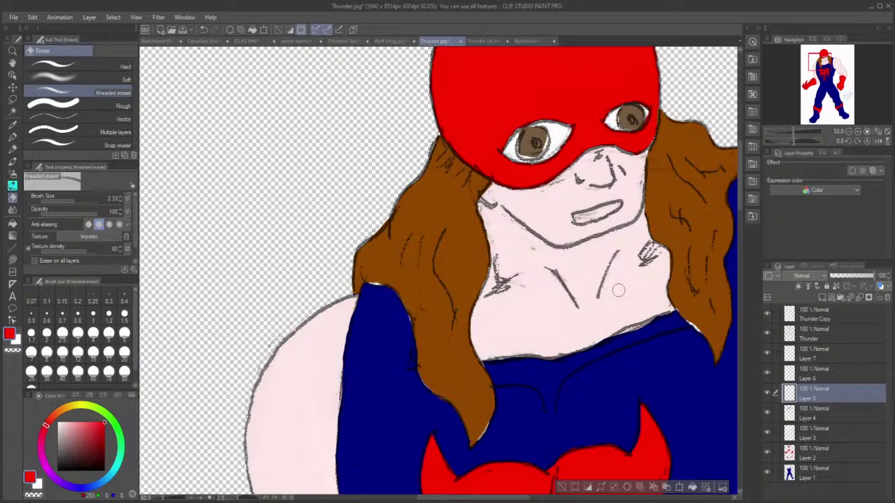
# Step: Erase the blue overspill between the legs just below the crotch on Layer 1
pyautogui.scroll(-10, 739, 196)
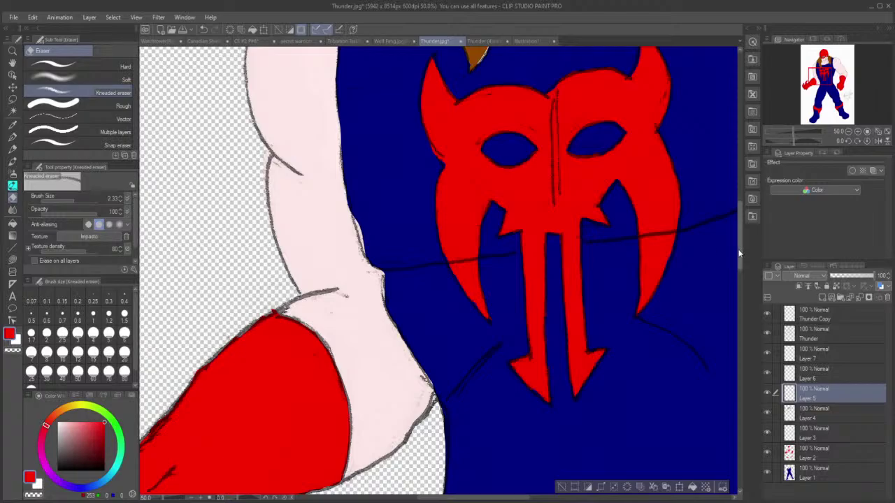
pyautogui.moveTo(738, 251); pyautogui.dragTo(723, 316)
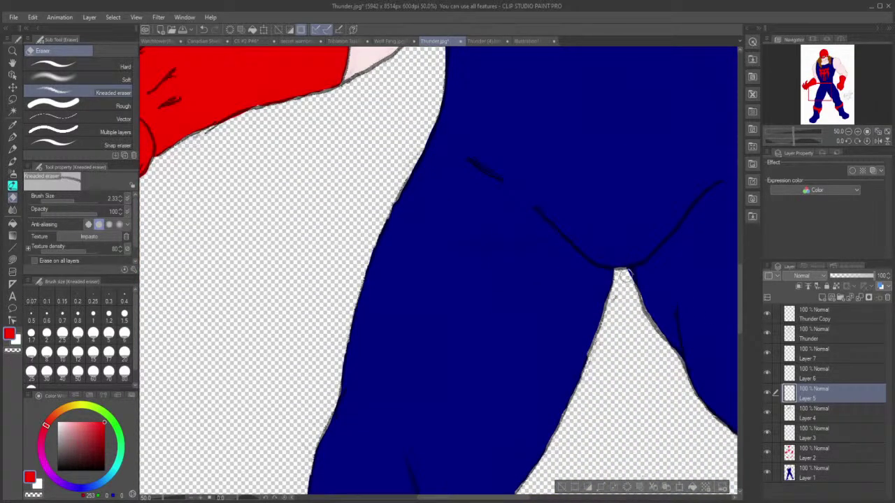
pyautogui.click(799, 476)
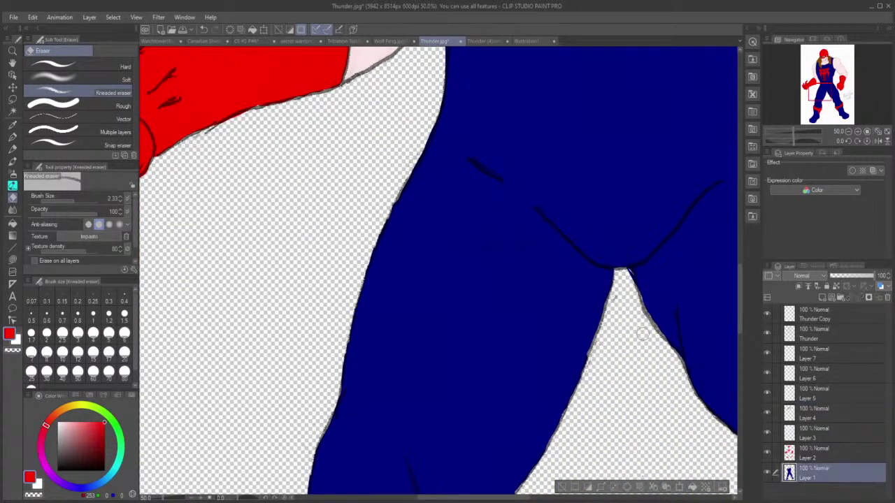
pyautogui.moveTo(627, 278); pyautogui.dragTo(619, 281)
# Step: Sample the suit's dark blue and lasso-fill the gaps at the crotch and down the inner thigh
pyautogui.click(11, 125)
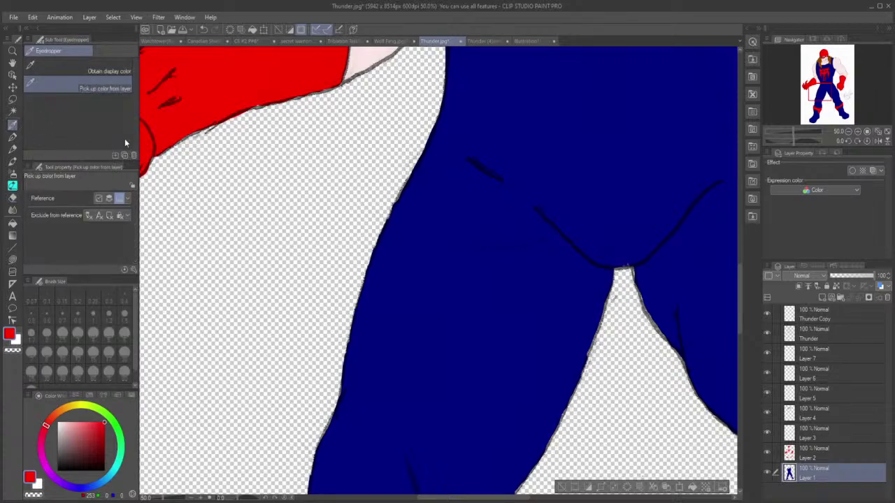
pyautogui.click(410, 252)
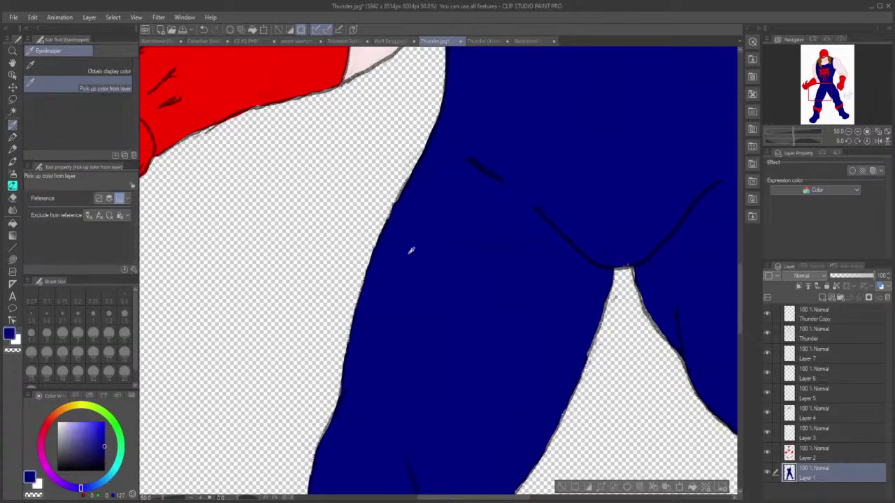
pyautogui.click(11, 259)
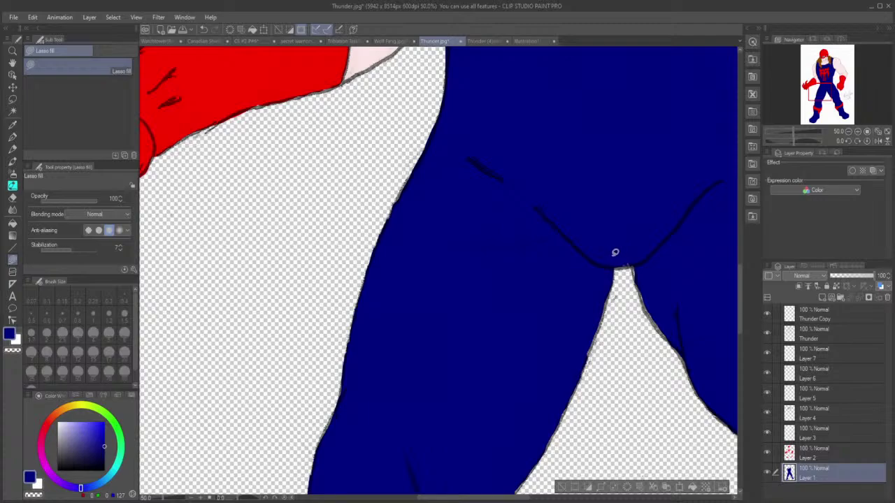
pyautogui.moveTo(619, 264); pyautogui.dragTo(642, 253)
pyautogui.moveTo(657, 315)
pyautogui.mouseDown()
pyautogui.moveTo(639, 289)
pyautogui.moveTo(639, 246)
pyautogui.mouseUp()
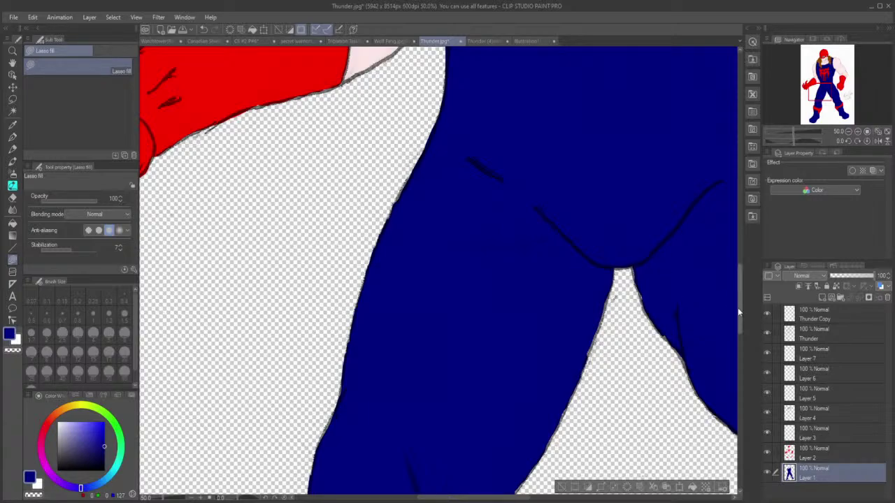
# Step: Sample the cuff's red and lasso-fill the white gap along the boot cuff's point on Layer 2
pyautogui.moveTo(739, 309); pyautogui.dragTo(749, 377)
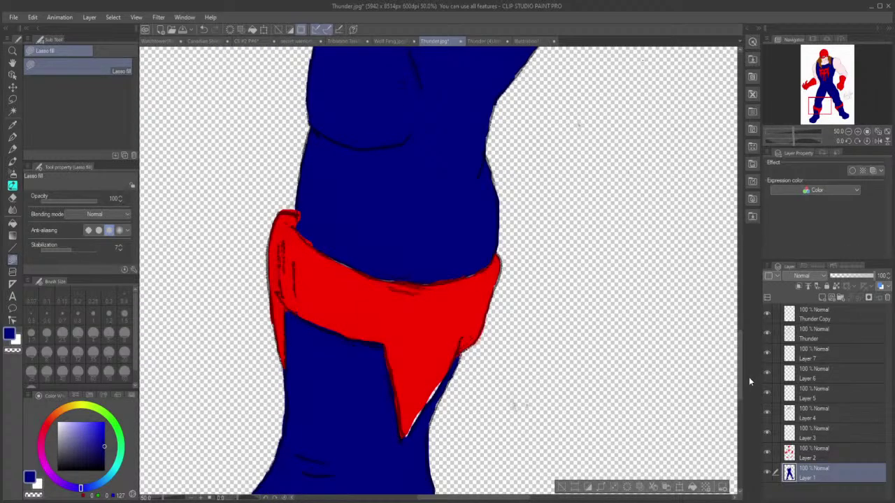
pyautogui.click(815, 457)
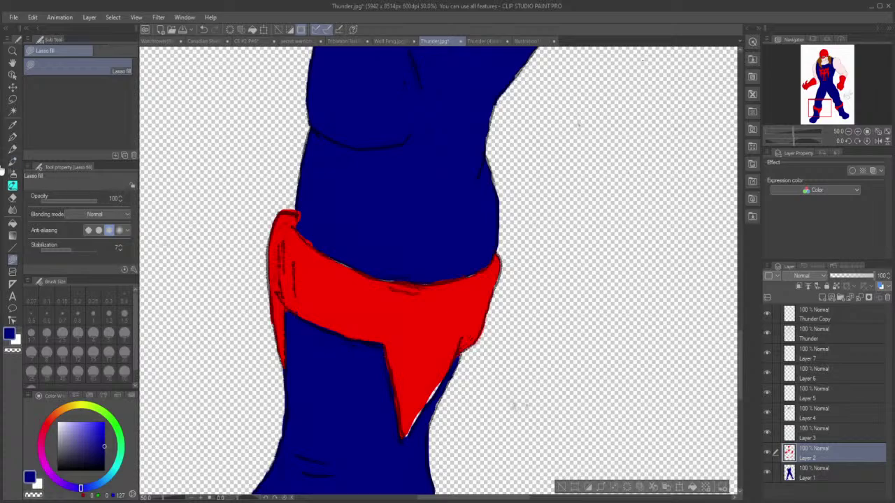
pyautogui.click(12, 125)
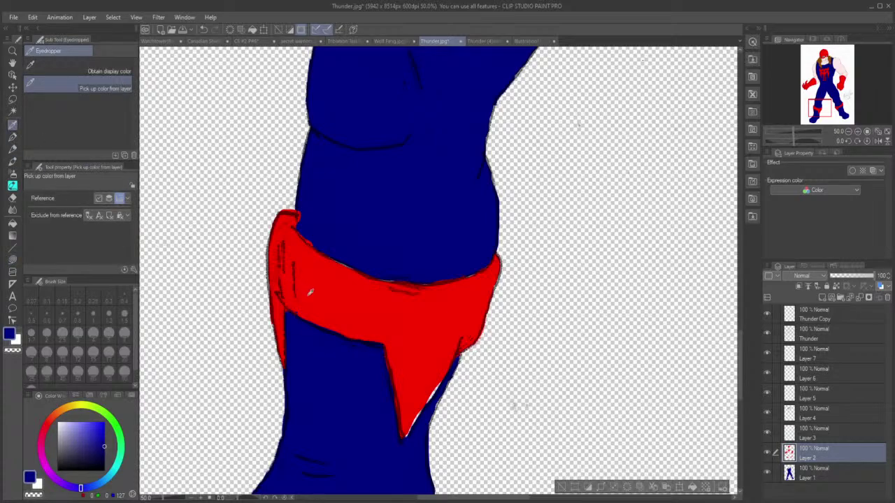
pyautogui.click(310, 292)
pyautogui.click(12, 259)
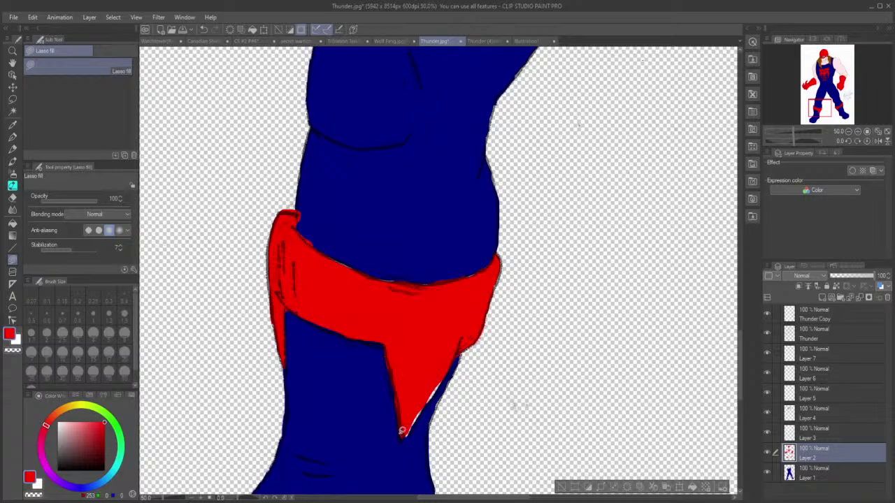
pyautogui.moveTo(402, 431)
pyautogui.mouseDown()
pyautogui.moveTo(410, 433)
pyautogui.moveTo(456, 354)
pyautogui.mouseUp()
pyautogui.moveTo(425, 386)
pyautogui.mouseDown()
pyautogui.moveTo(414, 421)
pyautogui.moveTo(447, 371)
pyautogui.mouseUp()
# Step: Erase the stray sketch lines at the boot cuff's corner on the Thunder layer and the blue along its lower edge on Layer 1
pyautogui.click(808, 338)
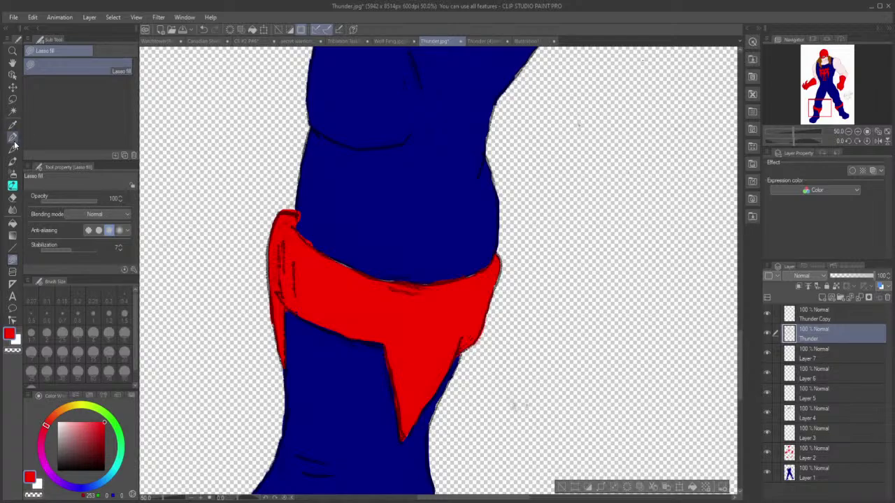
pyautogui.click(12, 198)
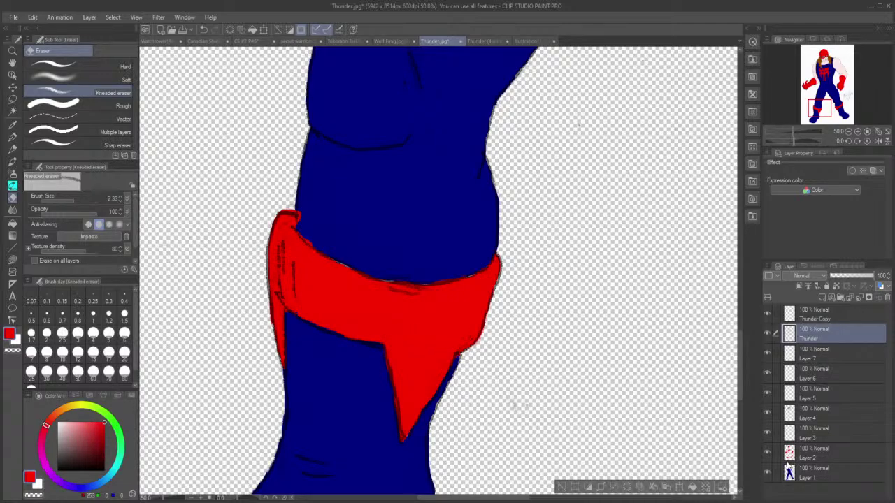
pyautogui.click(806, 475)
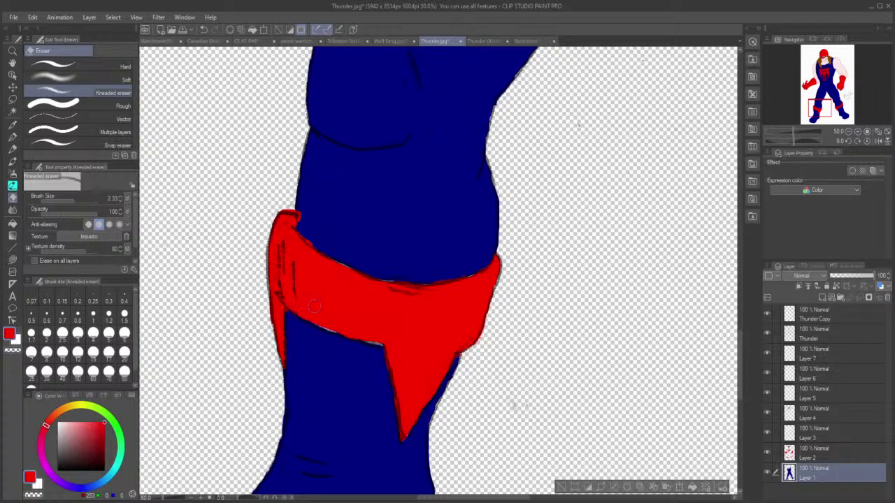
# Step: Fill the gaps along the boot cuff's lower edge with red on Layer 2 and erase the red overspill at its upper corner
pyautogui.click(811, 459)
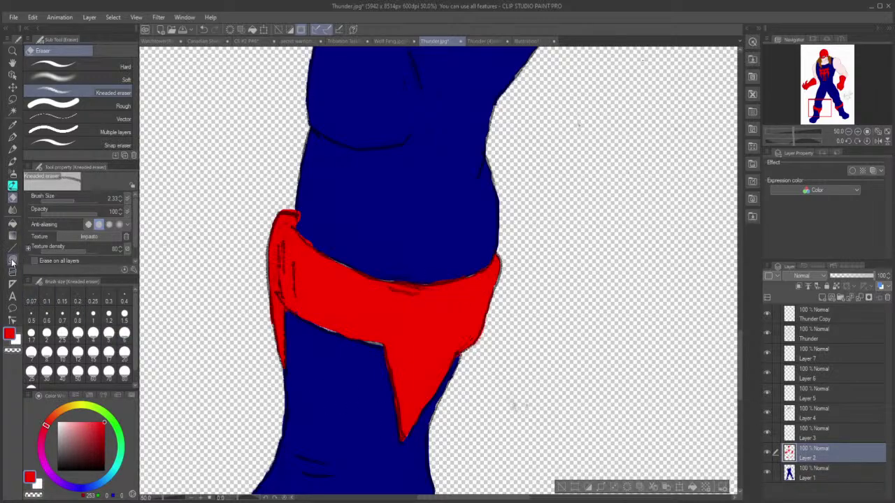
pyautogui.click(12, 260)
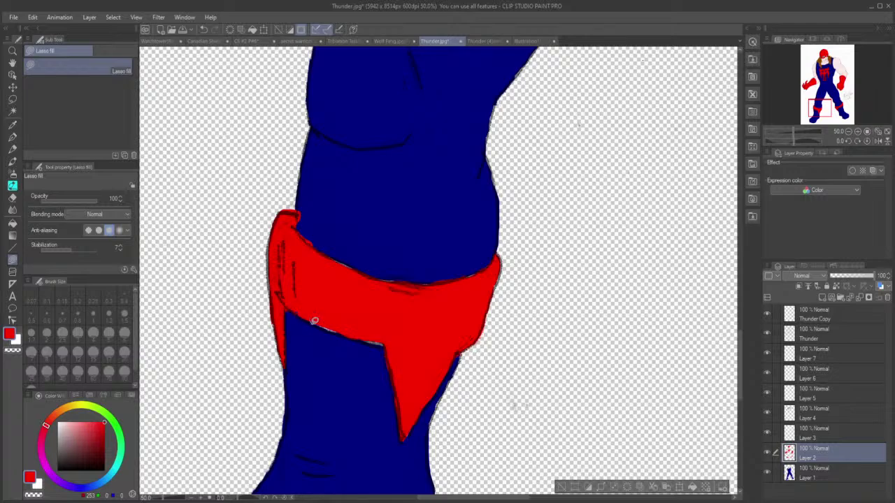
pyautogui.moveTo(315, 320)
pyautogui.mouseDown()
pyautogui.moveTo(340, 329)
pyautogui.moveTo(320, 309)
pyautogui.mouseUp()
pyautogui.moveTo(357, 336)
pyautogui.mouseDown()
pyautogui.moveTo(394, 338)
pyautogui.moveTo(354, 311)
pyautogui.mouseUp()
pyautogui.click(12, 198)
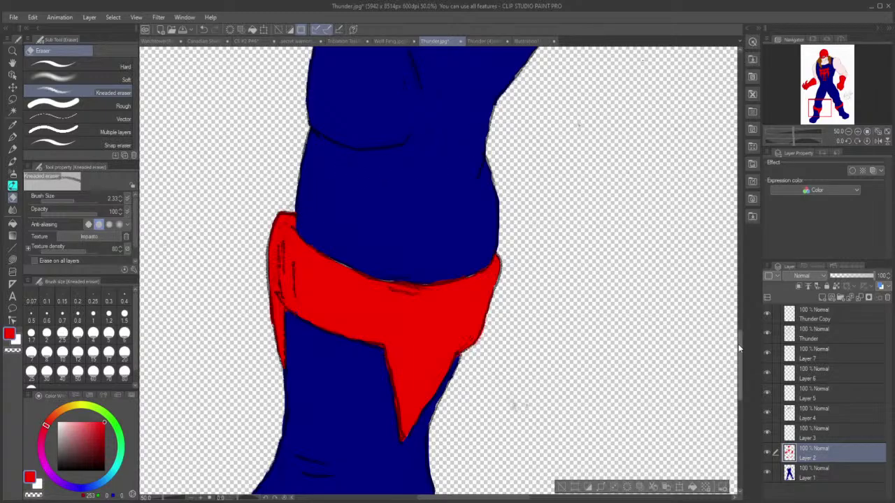
# Step: Erase the stray sketch lines at the elbow beside the waist on the Thunder layer
pyautogui.moveTo(740, 350); pyautogui.dragTo(742, 266)
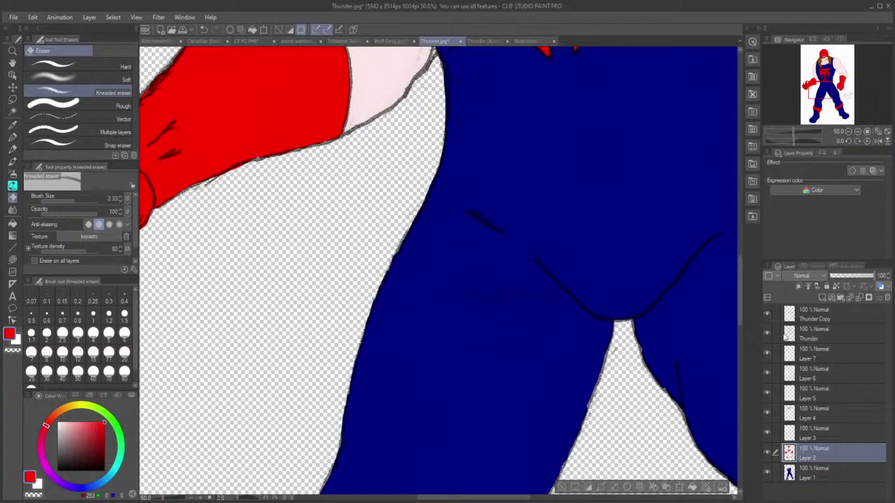
pyautogui.click(813, 338)
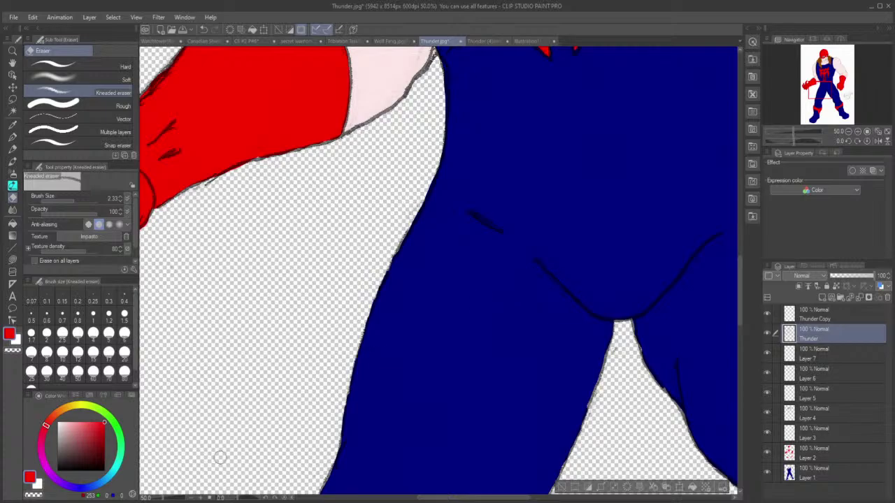
pyautogui.scroll(-3, 222, 455)
pyautogui.scroll(-2, 224, 453)
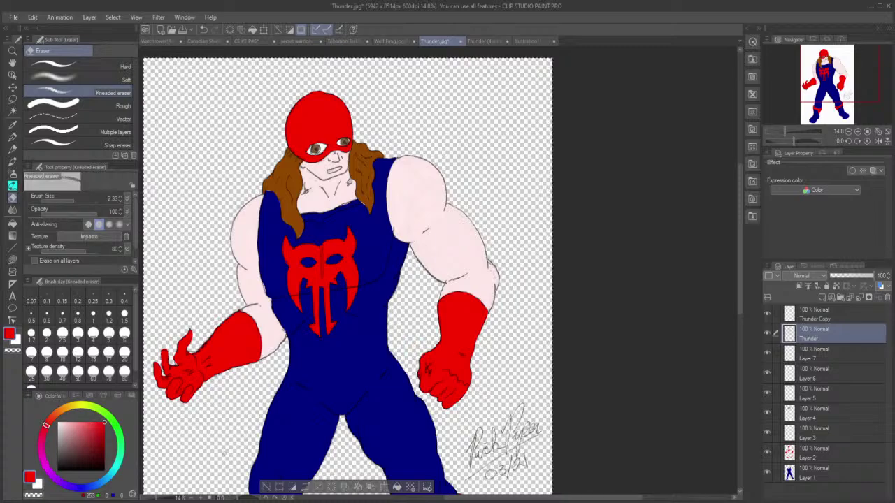
pyautogui.scroll(-1, 224, 453)
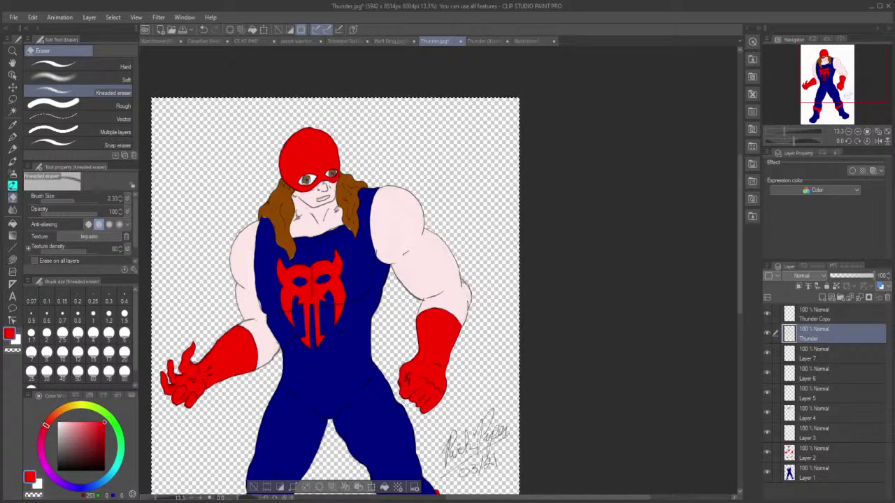
pyautogui.scroll(5, 213, 375)
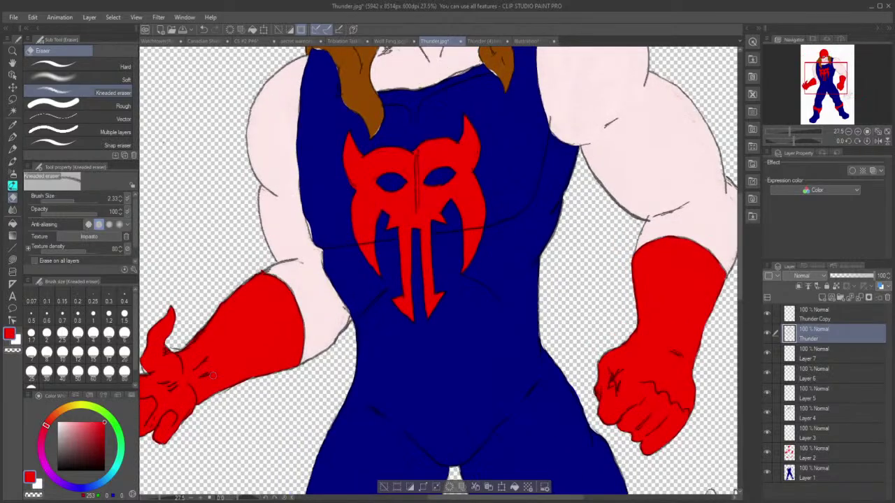
pyautogui.scroll(1, 214, 375)
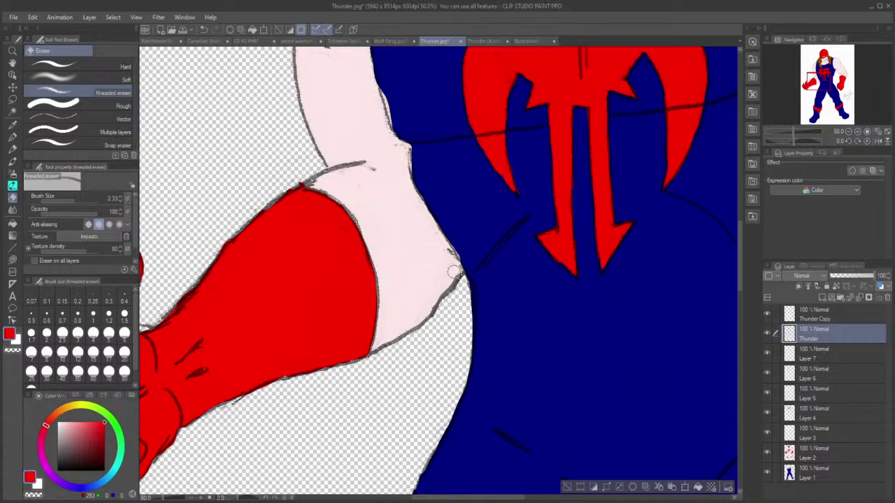
pyautogui.moveTo(448, 278)
pyautogui.mouseDown()
pyautogui.moveTo(439, 250)
pyautogui.moveTo(448, 260)
pyautogui.moveTo(474, 254)
pyautogui.mouseUp()
# Step: Sample the suit's dark blue and lasso-fill the gaps along the torso's edge beside the forearm on Layer 1
pyautogui.click(801, 478)
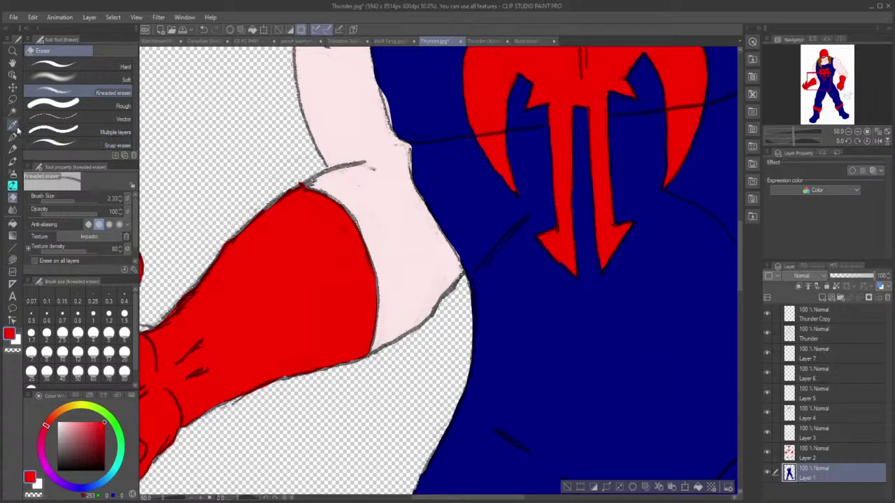
pyautogui.click(12, 124)
pyautogui.click(501, 304)
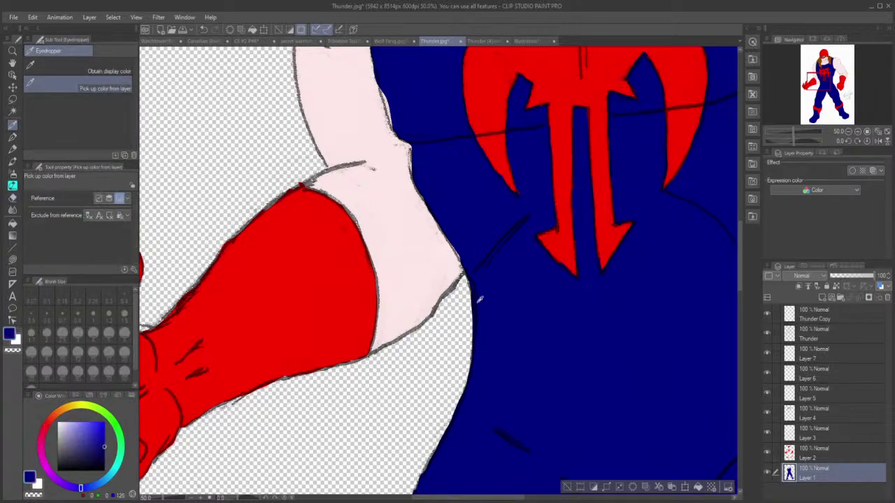
pyautogui.click(12, 259)
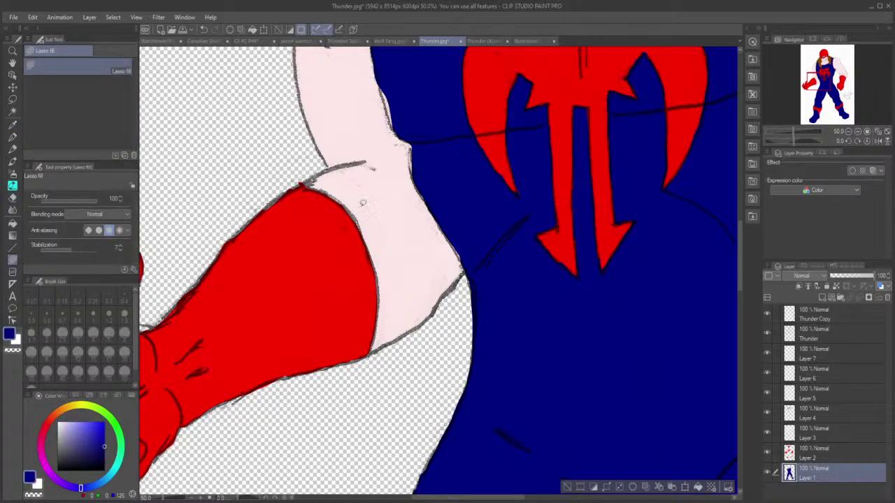
pyautogui.moveTo(459, 240)
pyautogui.mouseDown()
pyautogui.moveTo(471, 250)
pyautogui.moveTo(466, 256)
pyautogui.moveTo(448, 208)
pyautogui.moveTo(464, 216)
pyautogui.moveTo(464, 253)
pyautogui.moveTo(423, 154)
pyautogui.moveTo(416, 176)
pyautogui.moveTo(419, 123)
pyautogui.mouseUp()
# Step: Erase the skin-colour overspill along the torso's edge beside the elbow on Layer 3 with the Kneaded eraser
pyautogui.click(811, 438)
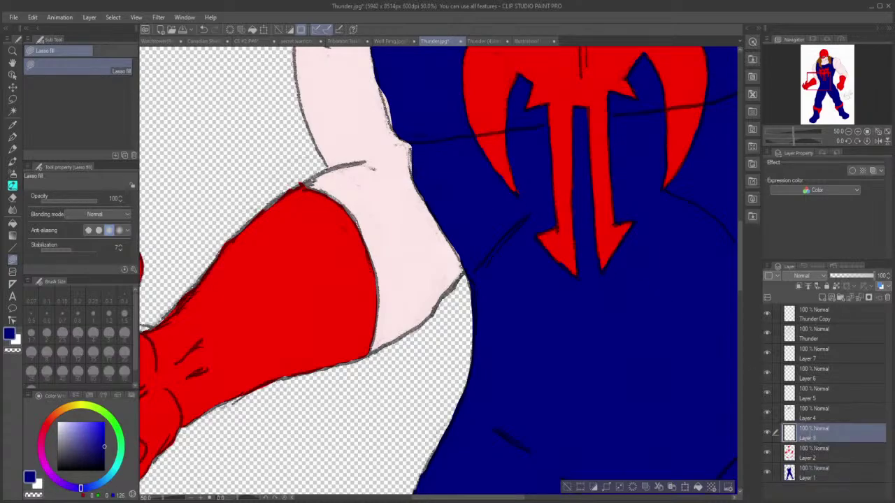
pyautogui.click(766, 434)
pyautogui.click(767, 435)
pyautogui.click(15, 200)
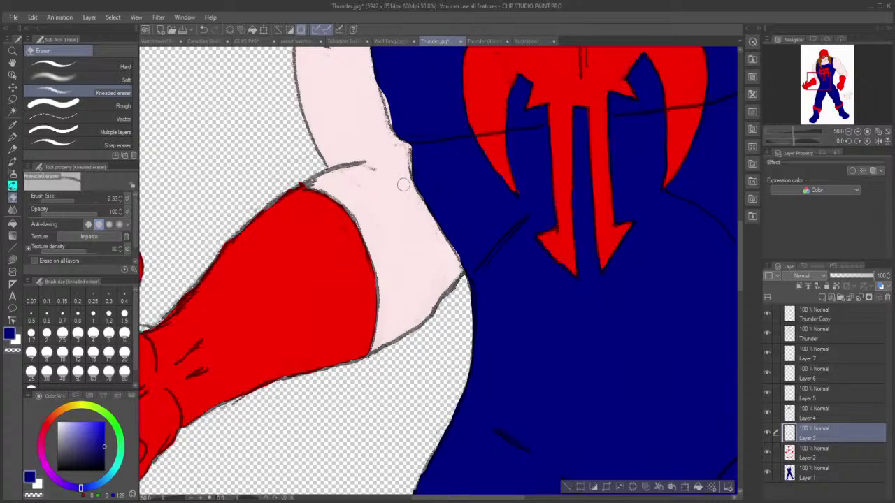
pyautogui.moveTo(414, 158)
pyautogui.mouseDown()
pyautogui.moveTo(414, 170)
pyautogui.moveTo(413, 146)
pyautogui.mouseUp()
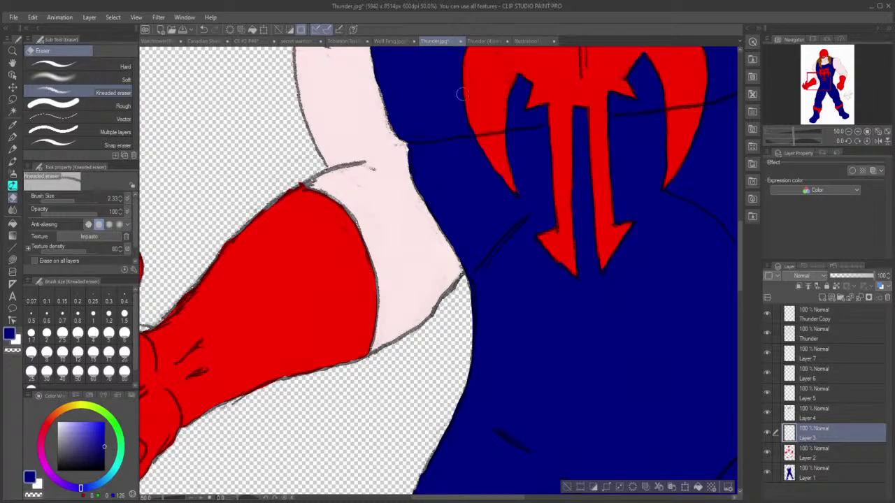
# Step: Set the Kneaded eraser size to 0.54 and clean up stray sketch lines around the hair and face on the Thunder layer
pyautogui.moveTo(740, 261); pyautogui.dragTo(742, 199)
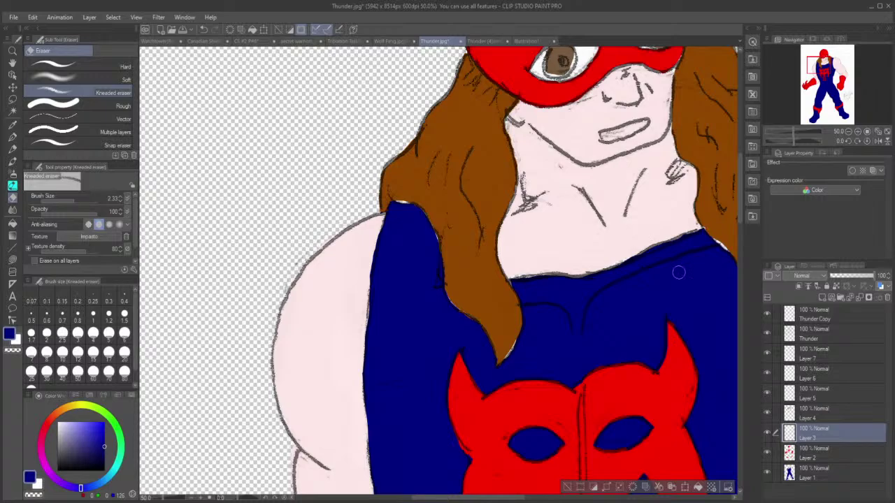
pyautogui.click(808, 334)
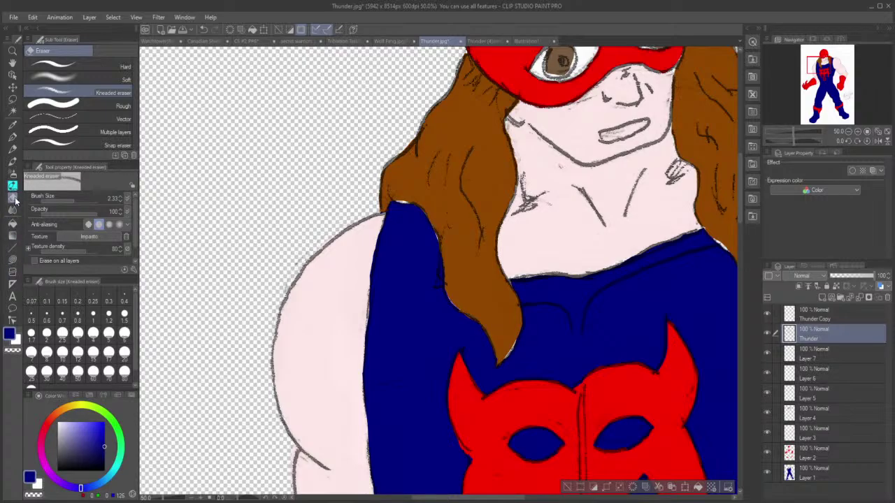
pyautogui.moveTo(75, 202); pyautogui.dragTo(70, 199)
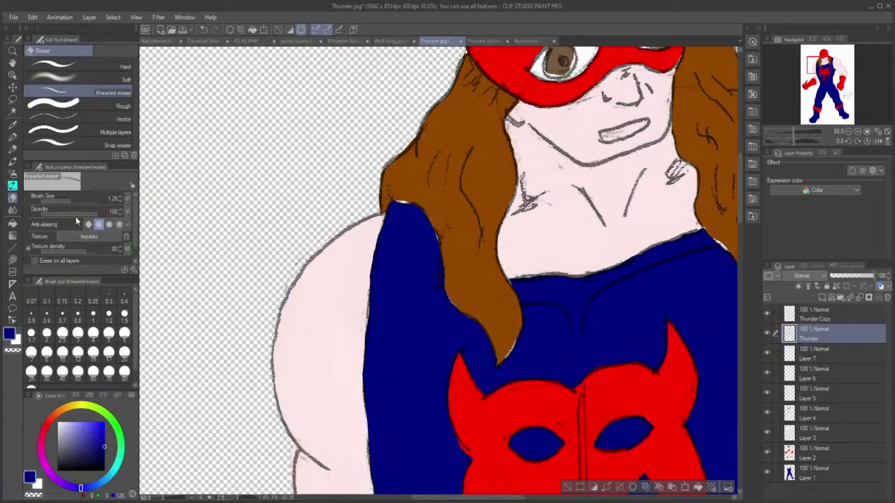
pyautogui.moveTo(68, 200); pyautogui.dragTo(65, 198)
pyautogui.hscroll(5, 505, 488)
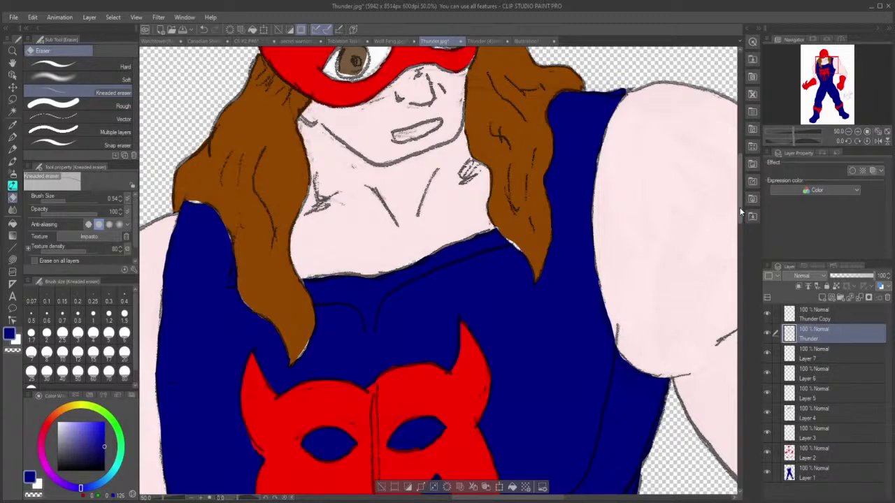
pyautogui.moveTo(741, 211); pyautogui.dragTo(741, 185)
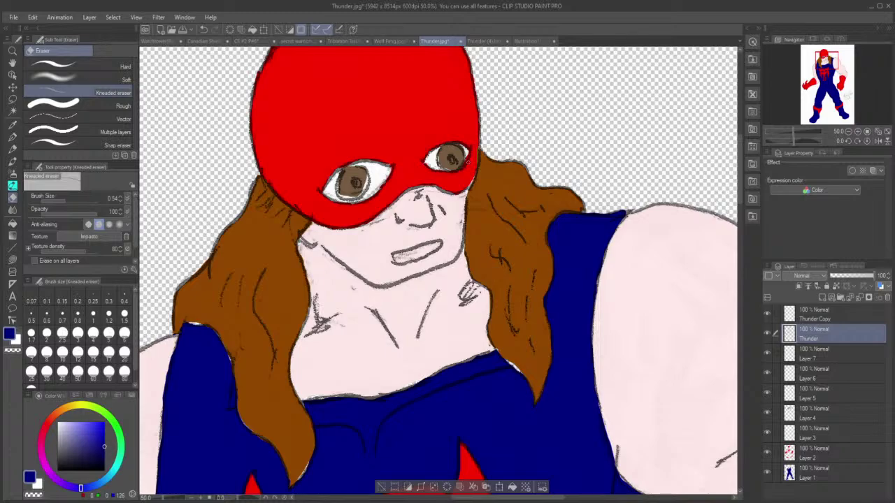
pyautogui.hotkey('ctrl', 'z')
# Step: Identify Layer 4 as the hair layer, sample the hair's brown and lasso-fill the gap along its lower edge at the shoulder
pyautogui.click(805, 356)
pyautogui.click(805, 374)
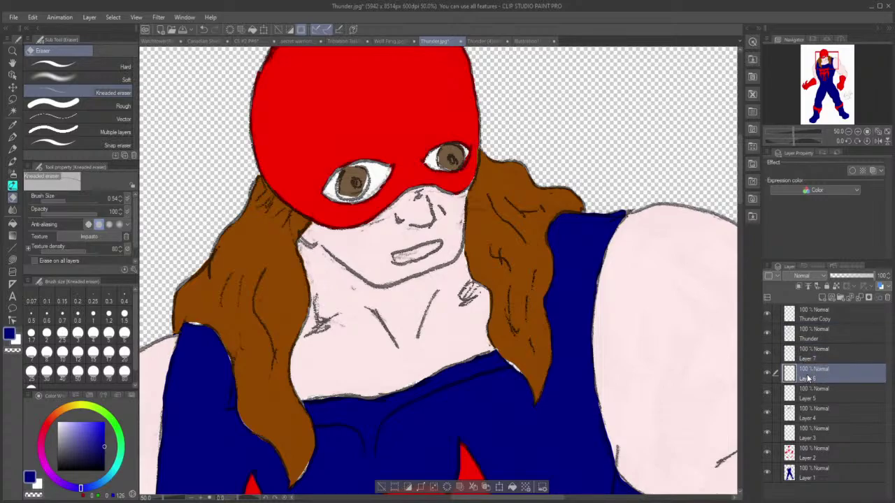
pyautogui.click(767, 374)
pyautogui.click(767, 374)
pyautogui.click(767, 414)
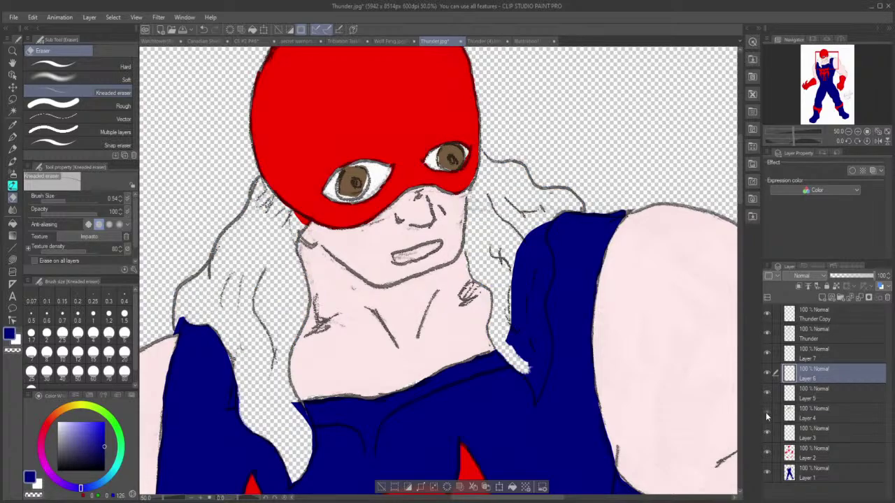
pyautogui.click(767, 414)
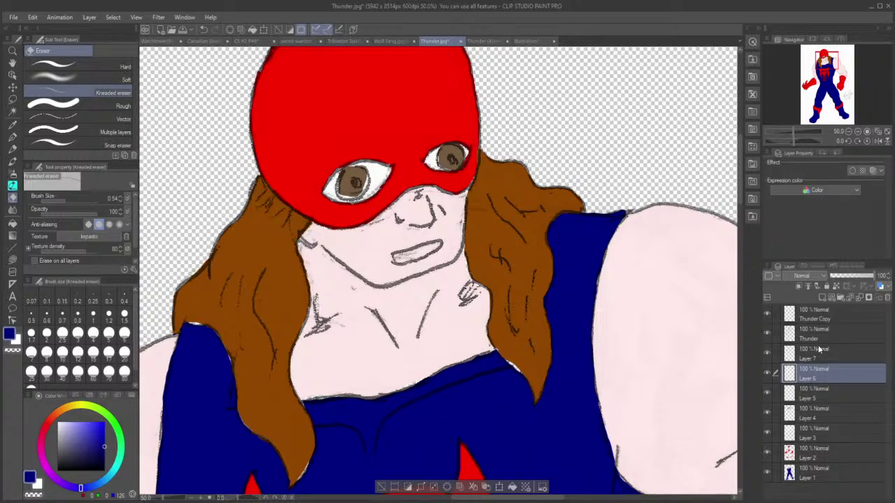
pyautogui.click(805, 415)
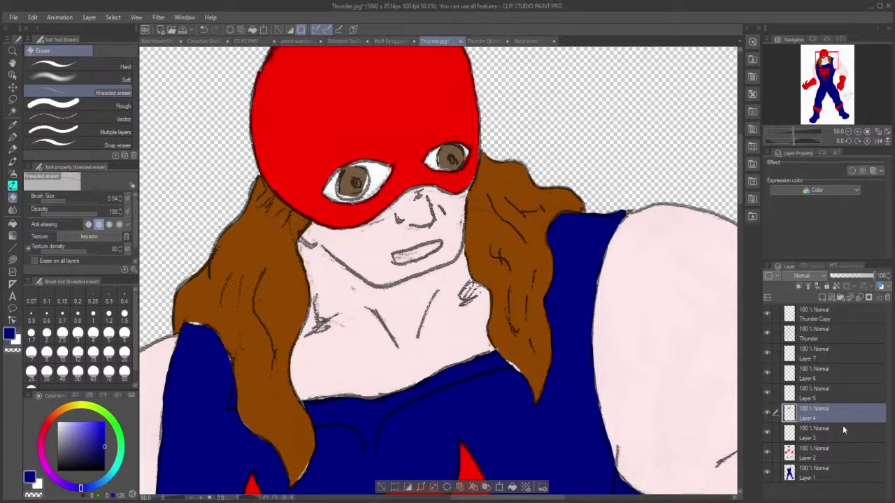
pyautogui.click(13, 125)
pyautogui.click(262, 392)
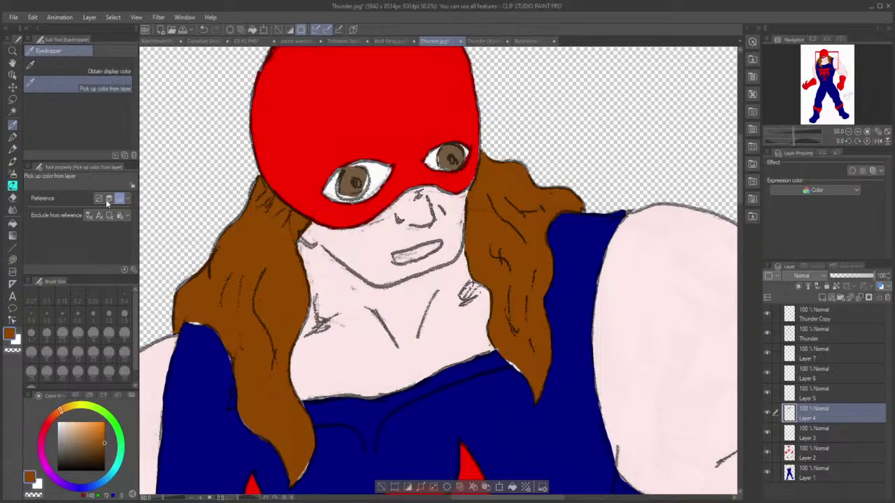
pyautogui.click(13, 258)
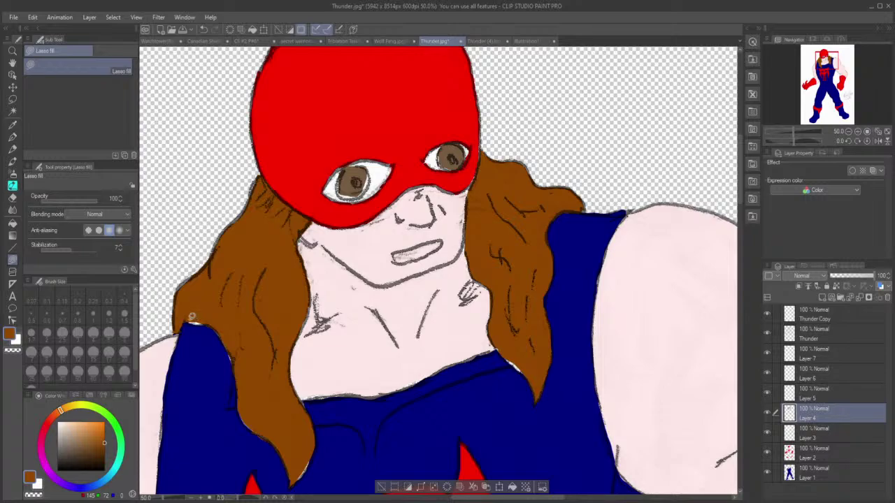
pyautogui.moveTo(189, 319)
pyautogui.mouseDown()
pyautogui.moveTo(216, 323)
pyautogui.moveTo(189, 296)
pyautogui.mouseUp()
# Step: Activate the Thunder layer and clear the selection covering the whole canvas
pyautogui.moveTo(741, 182); pyautogui.dragTo(739, 244)
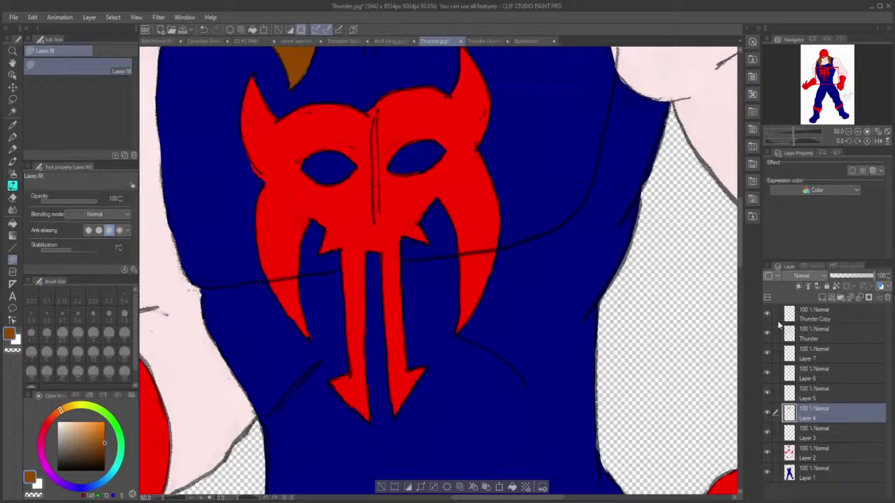
pyautogui.click(807, 338)
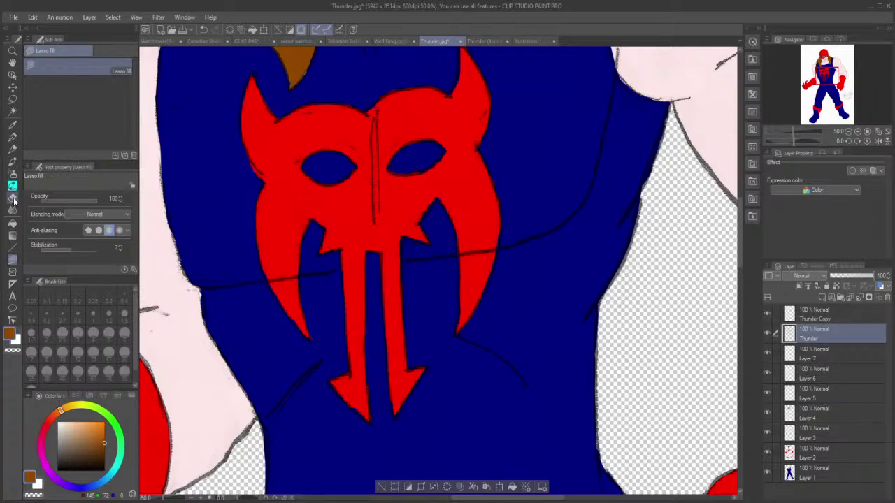
pyautogui.click(12, 199)
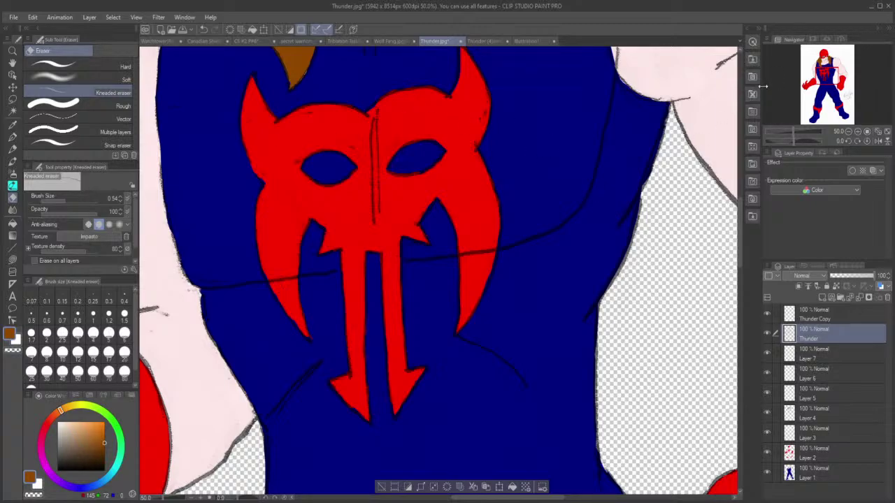
pyautogui.scroll(-6, 466, 224)
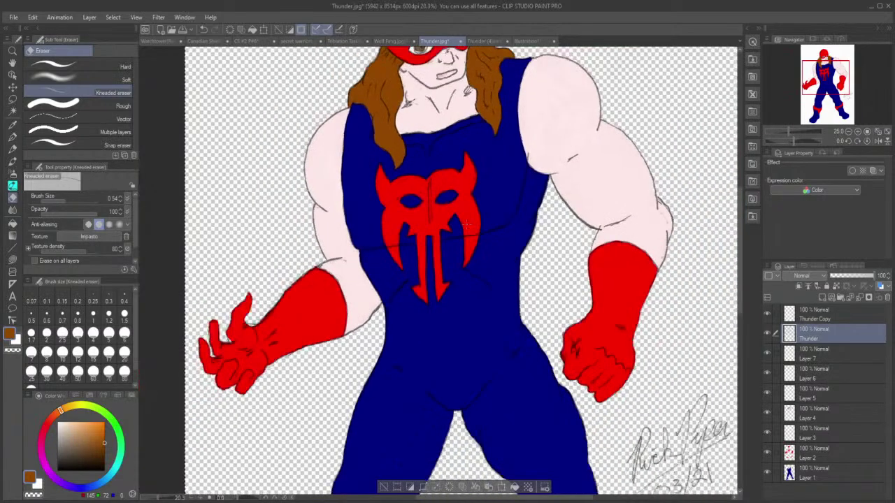
pyautogui.scroll(-2, 466, 224)
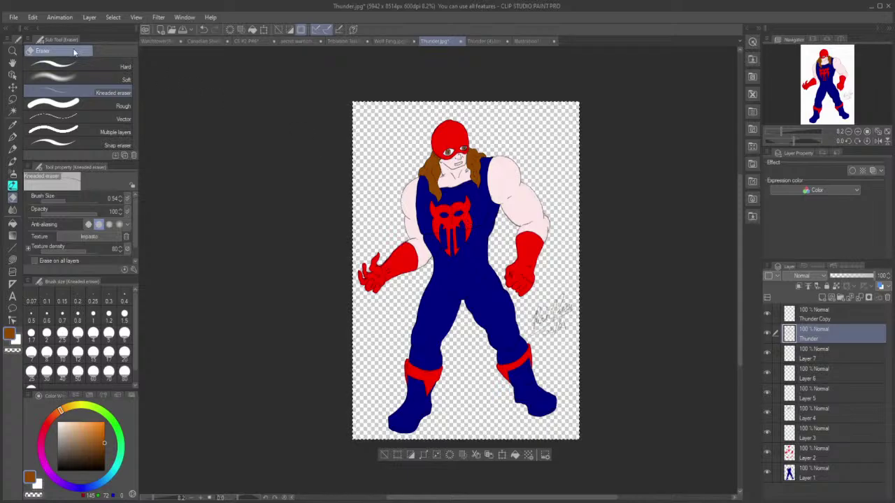
pyautogui.click(12, 101)
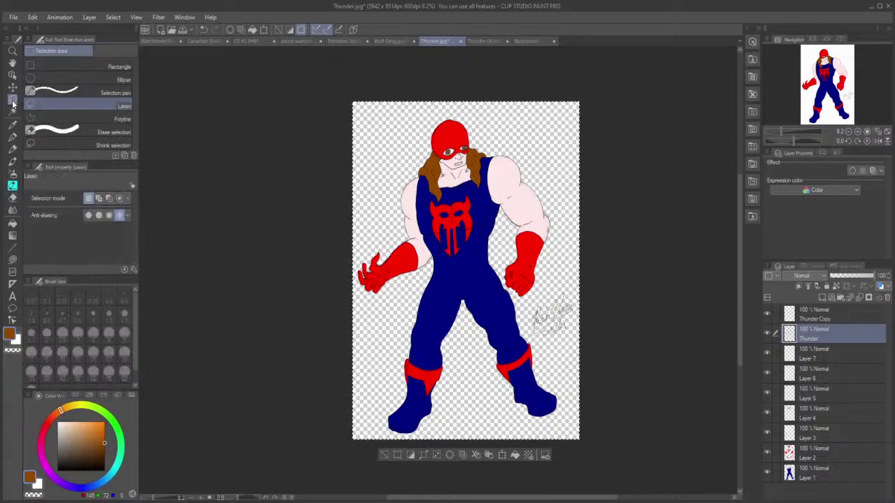
pyautogui.click(206, 120)
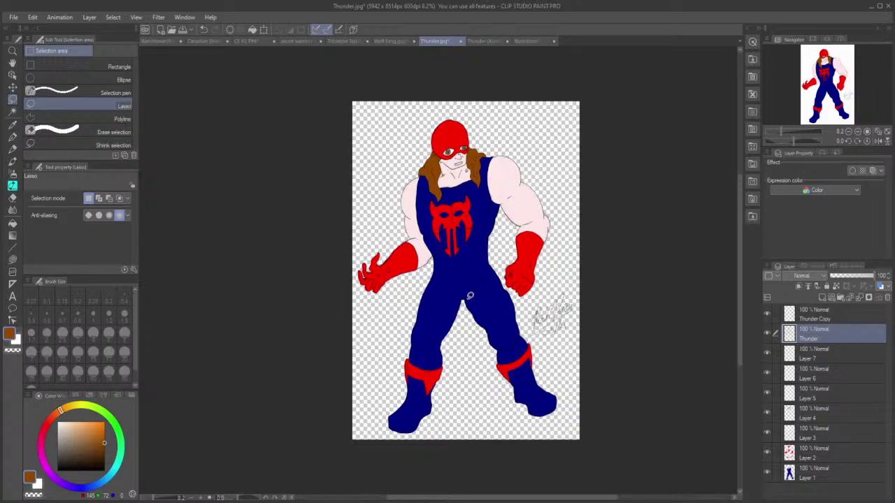
pyautogui.click(824, 483)
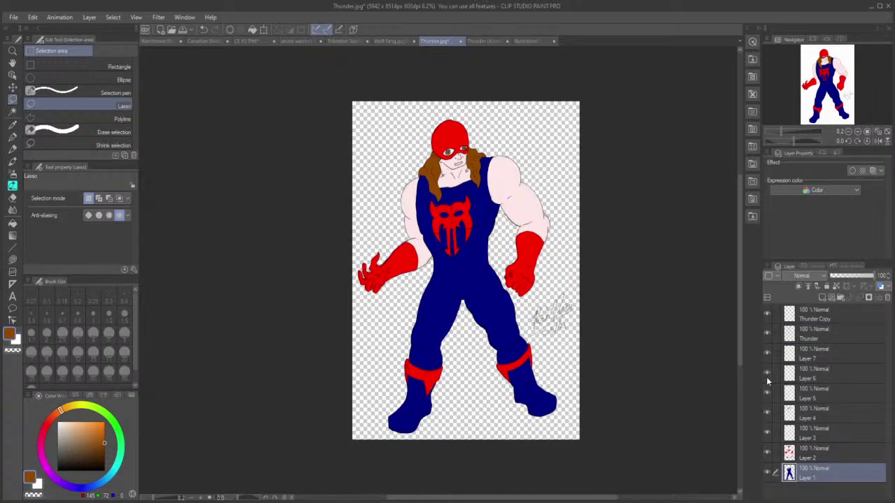
pyautogui.hotkey('ctrl', 'shift', 'd')
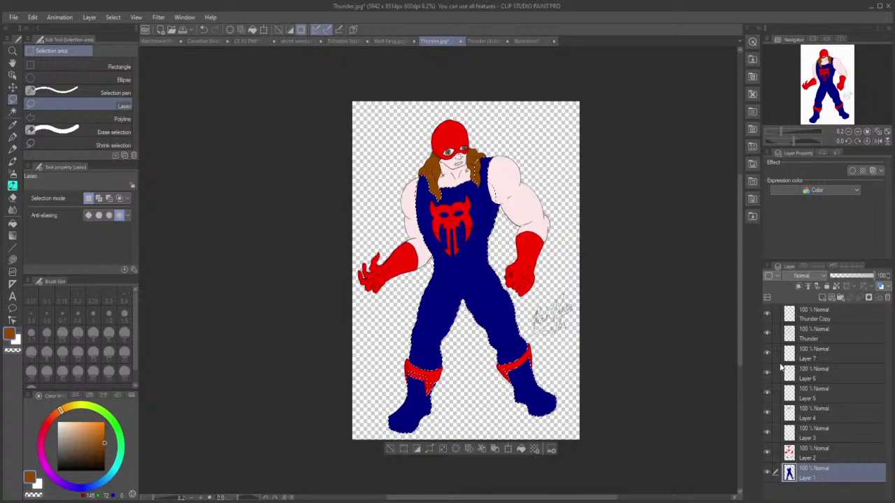
pyautogui.click(814, 377)
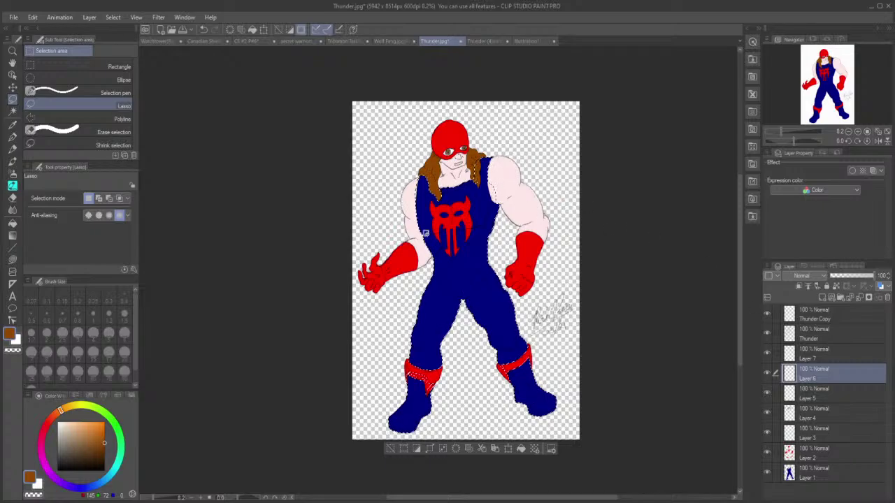
pyautogui.hotkey('ctrl', 'd')
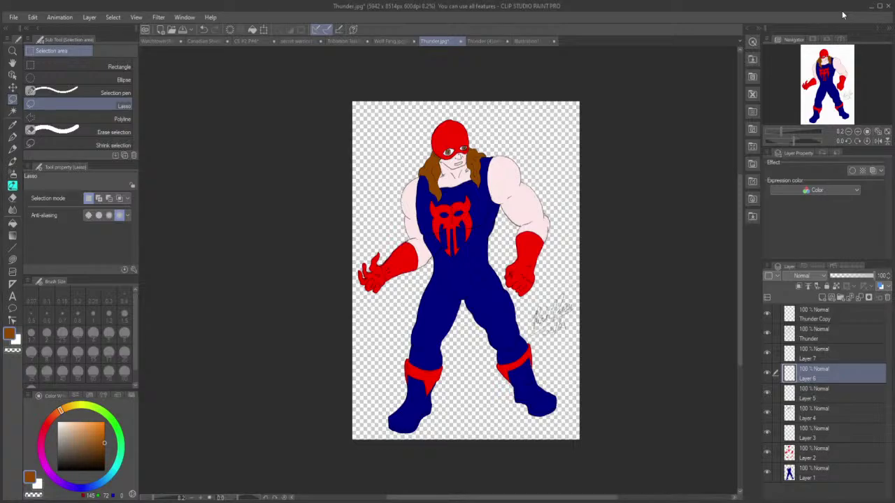
# Step: Activate Layer 3 and toggle its visibility to check that it holds the bent arm's skin fill
pyautogui.scroll(2, 604, 164)
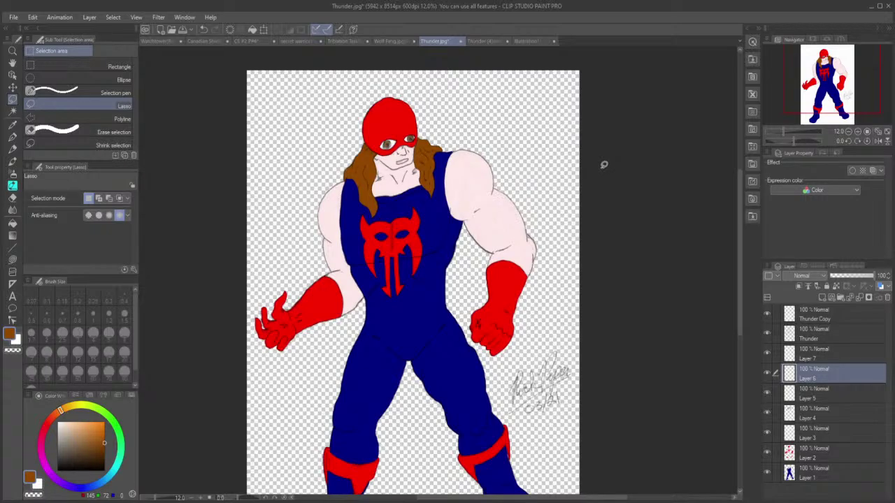
pyautogui.scroll(3, 604, 164)
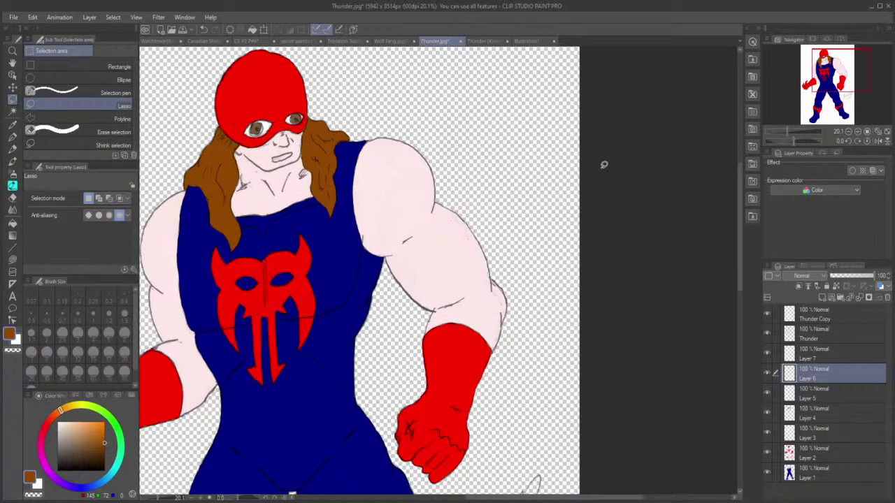
pyautogui.scroll(-1, 604, 165)
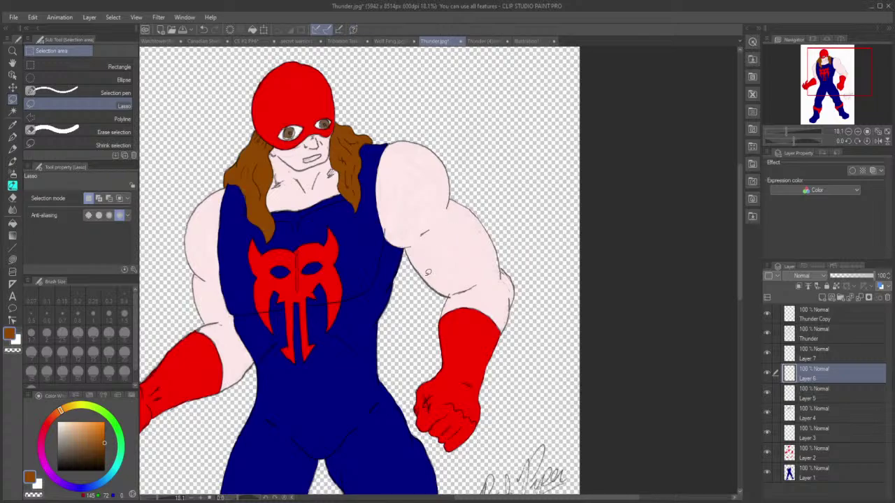
pyautogui.scroll(1, 479, 273)
pyautogui.scroll(2, 479, 271)
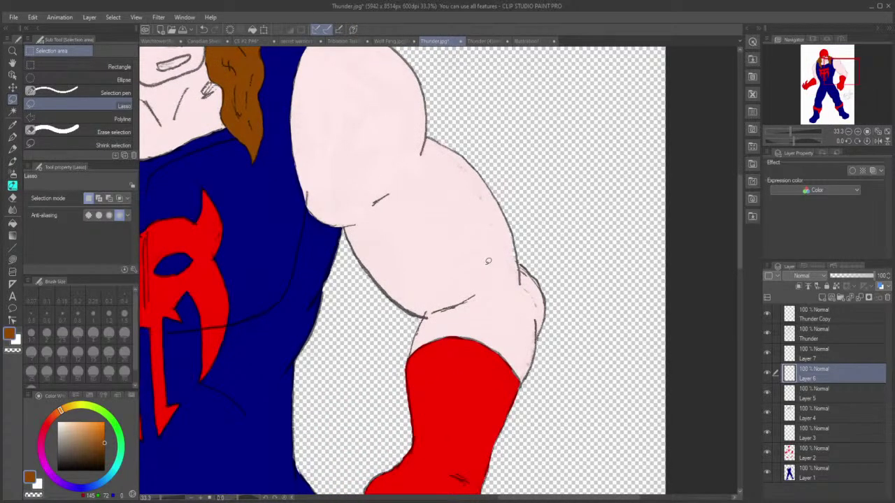
pyautogui.scroll(1, 488, 262)
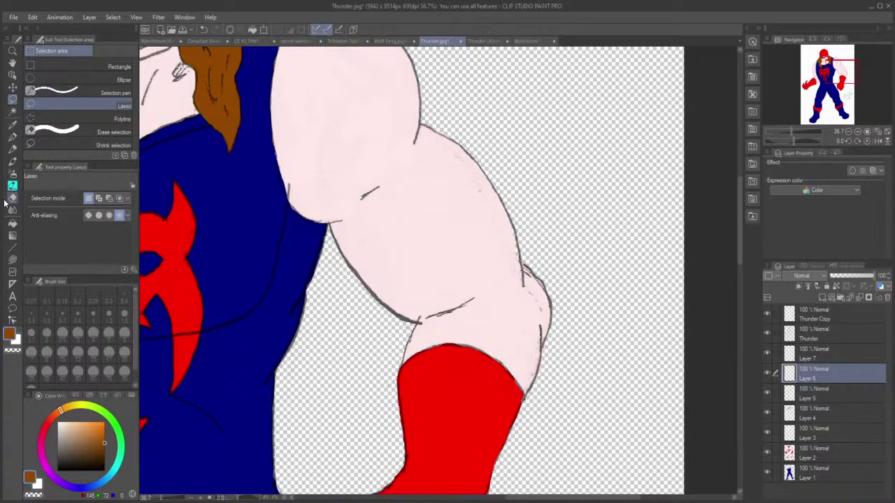
pyautogui.click(12, 199)
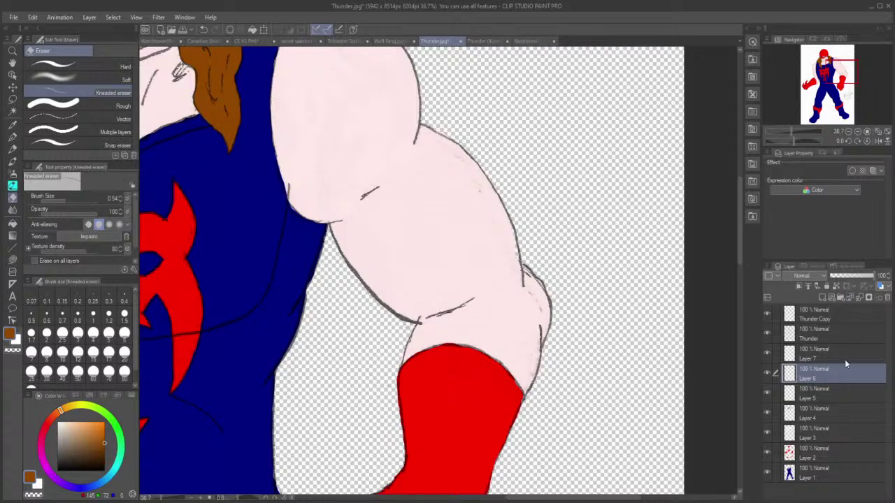
pyautogui.click(827, 430)
pyautogui.click(766, 433)
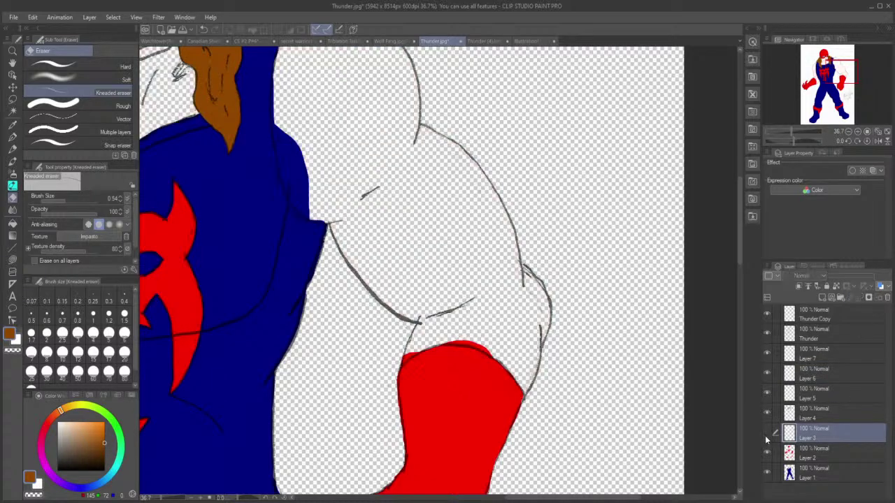
pyautogui.click(766, 434)
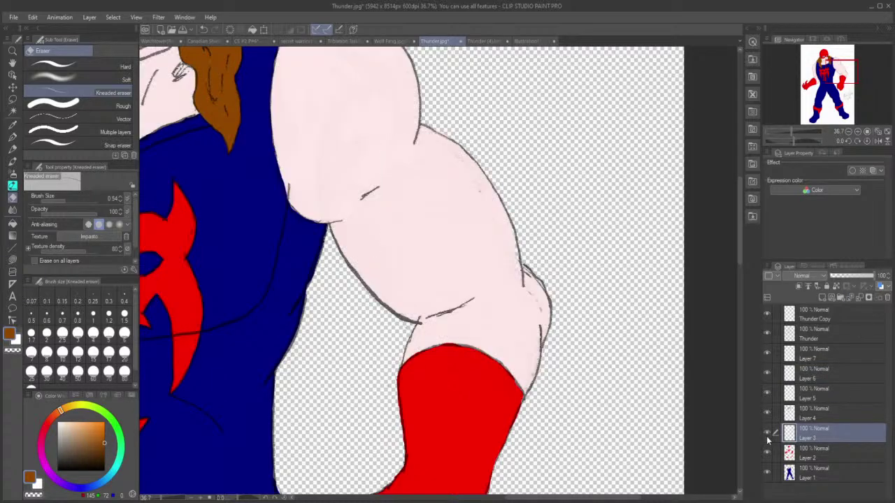
# Step: Lasso-fill the bent forearm's gaps with its sampled skin colour on Layer 3, and erase stray elbow sketch lines on the Thunder layer
pyautogui.click(12, 126)
pyautogui.click(318, 161)
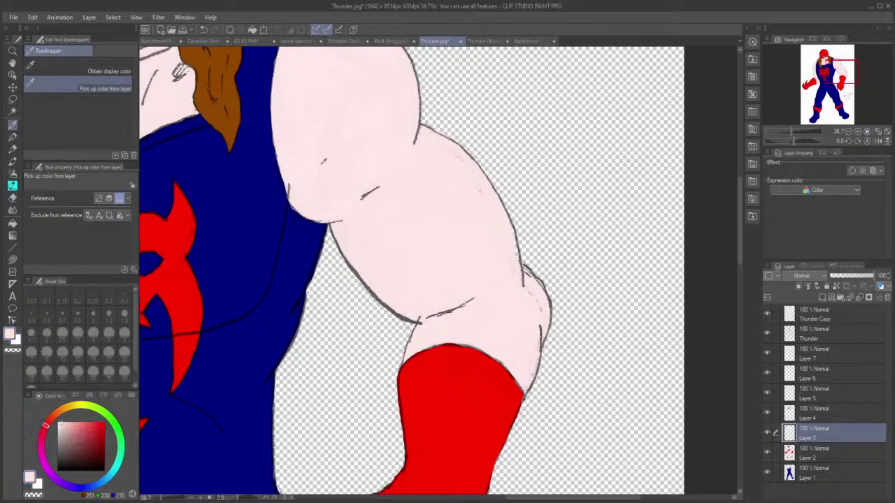
pyautogui.click(12, 260)
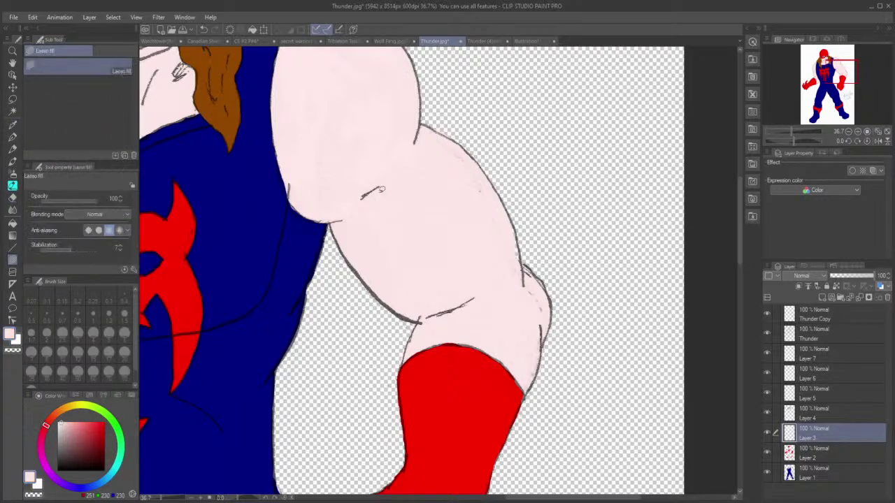
pyautogui.moveTo(511, 246)
pyautogui.mouseDown()
pyautogui.moveTo(523, 269)
pyautogui.moveTo(518, 230)
pyautogui.moveTo(502, 218)
pyautogui.mouseUp()
pyautogui.click(809, 340)
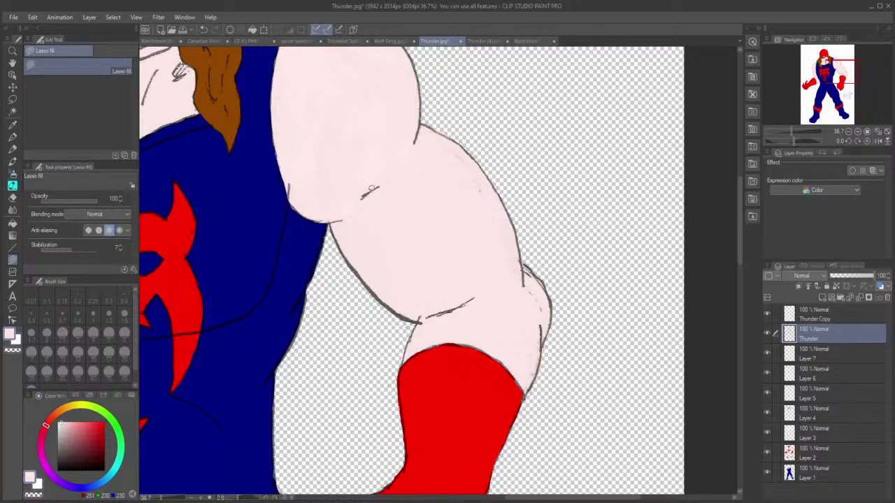
pyautogui.click(13, 199)
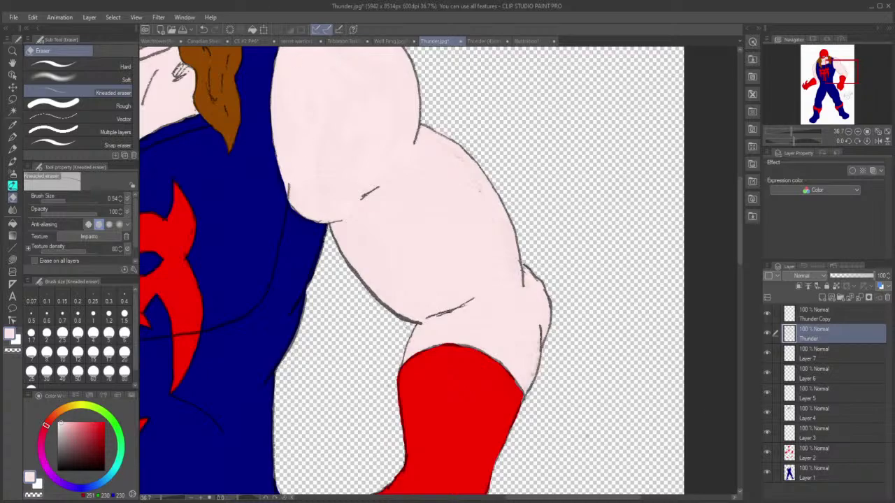
# Step: Select the blue suit area painted on Layer 1 and add two new layers directly above it
pyautogui.click(823, 478)
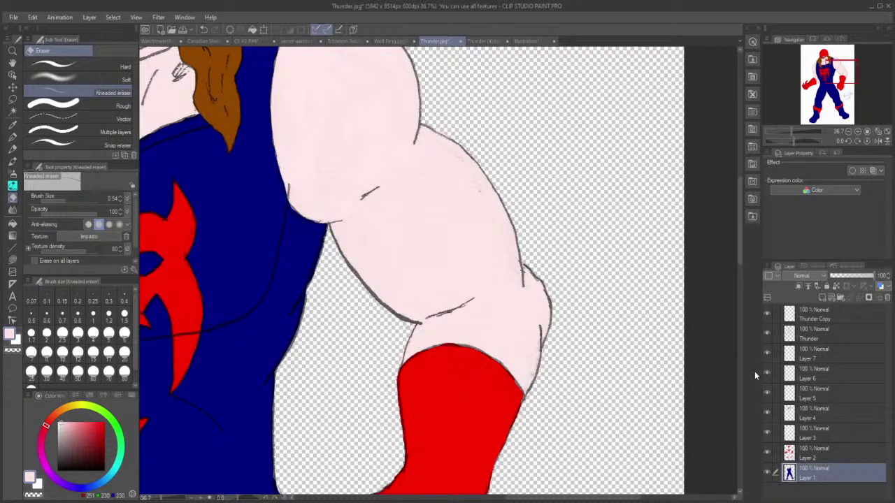
pyautogui.hotkey('ctrl', 'z')
pyautogui.scroll(-2, 377, 352)
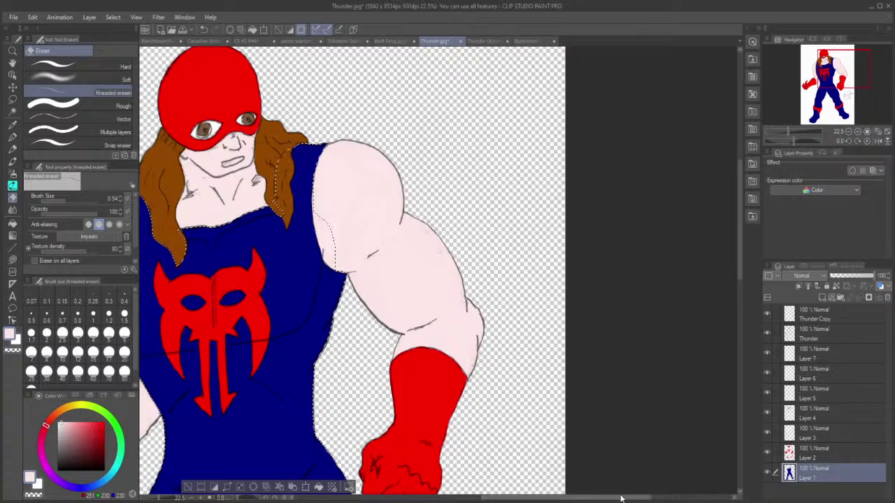
pyautogui.moveTo(619, 497); pyautogui.dragTo(546, 496)
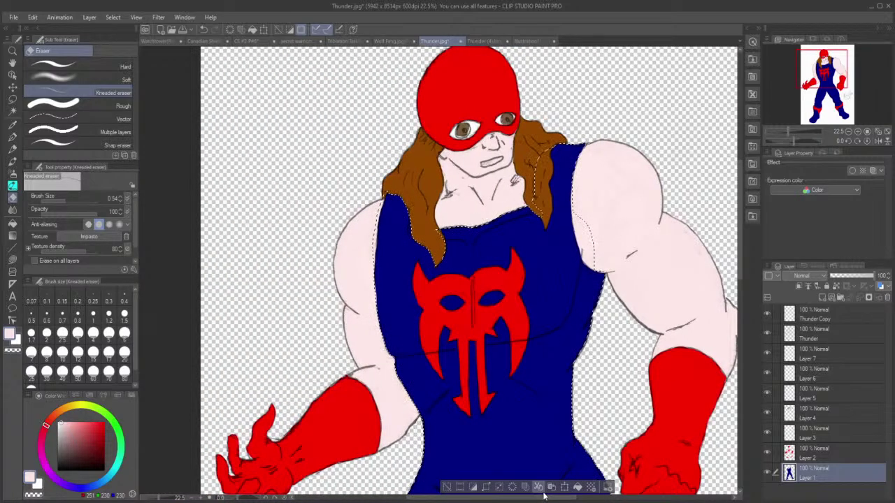
pyautogui.scroll(-2, 557, 432)
pyautogui.scroll(-1, 557, 431)
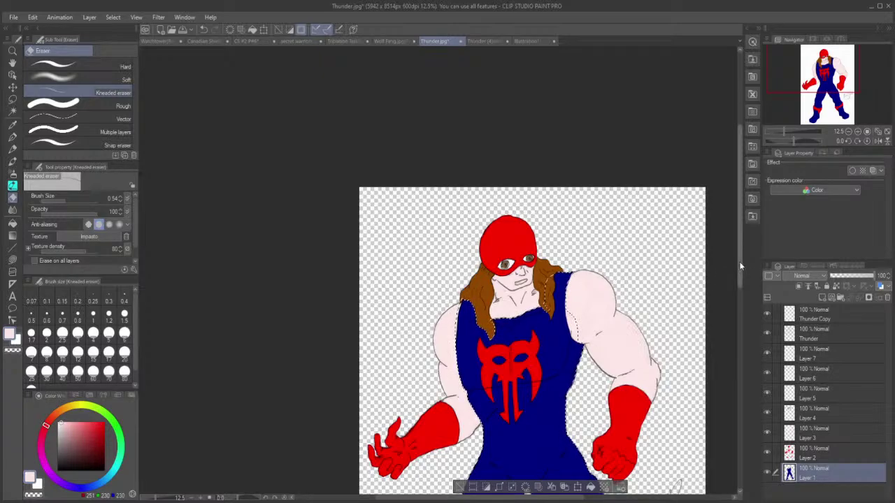
pyautogui.moveTo(737, 263); pyautogui.dragTo(739, 318)
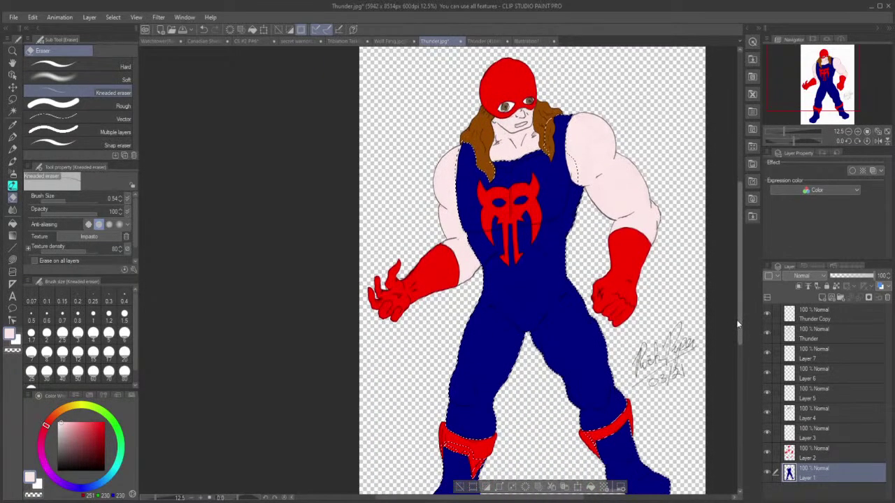
pyautogui.scroll(-1, 720, 318)
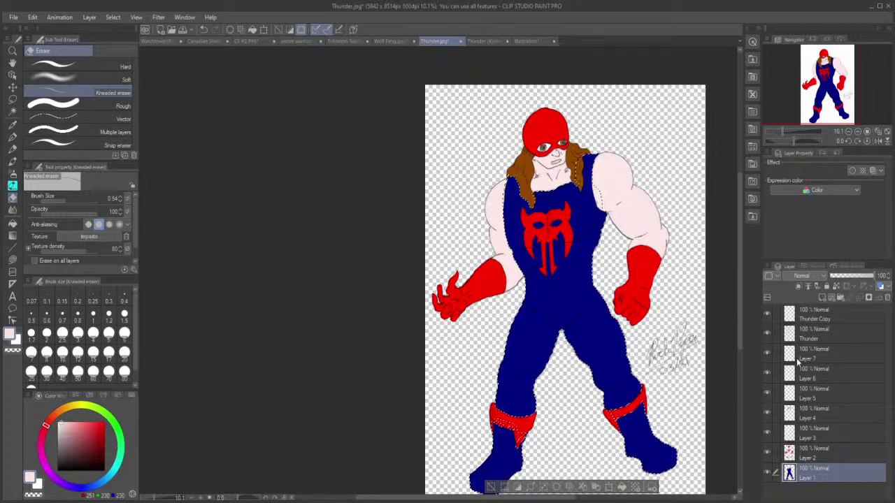
pyautogui.click(822, 299)
pyautogui.click(823, 298)
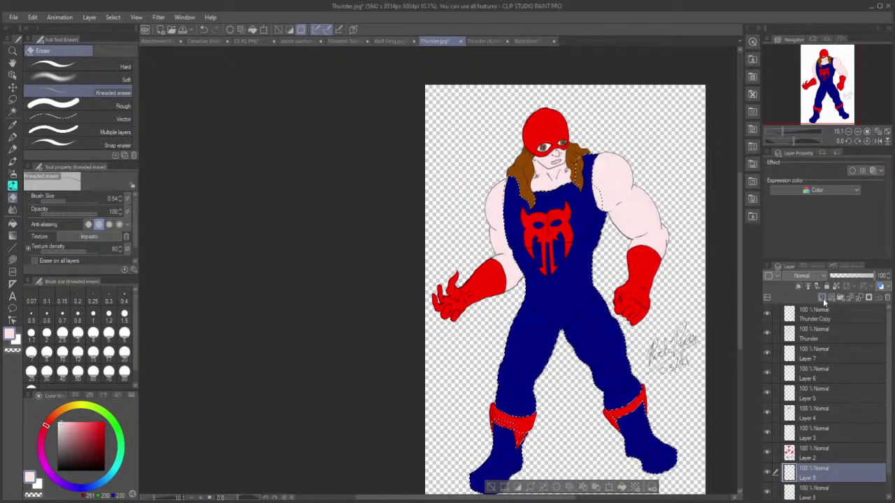
pyautogui.scroll(-1, 886, 487)
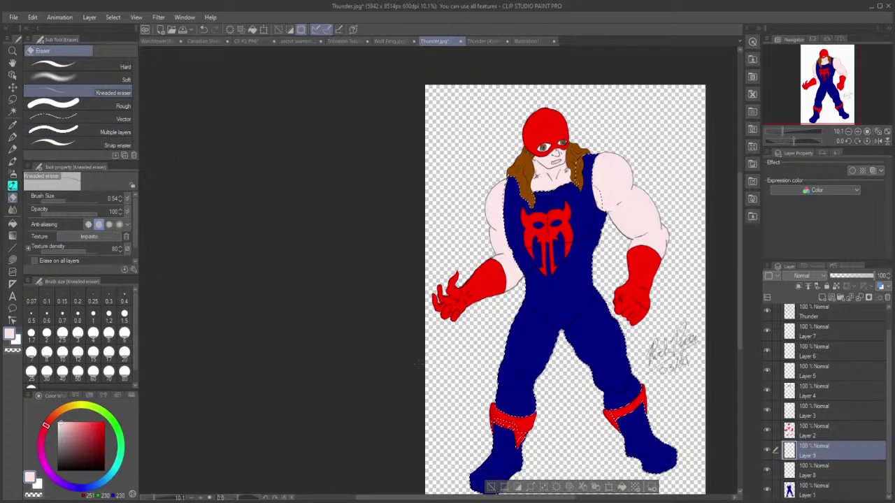
# Step: Lasso-fill shadows across the suit and boots on Layer 9 in a darkened sampled navy, and move that layer below Layer 8
pyautogui.click(12, 126)
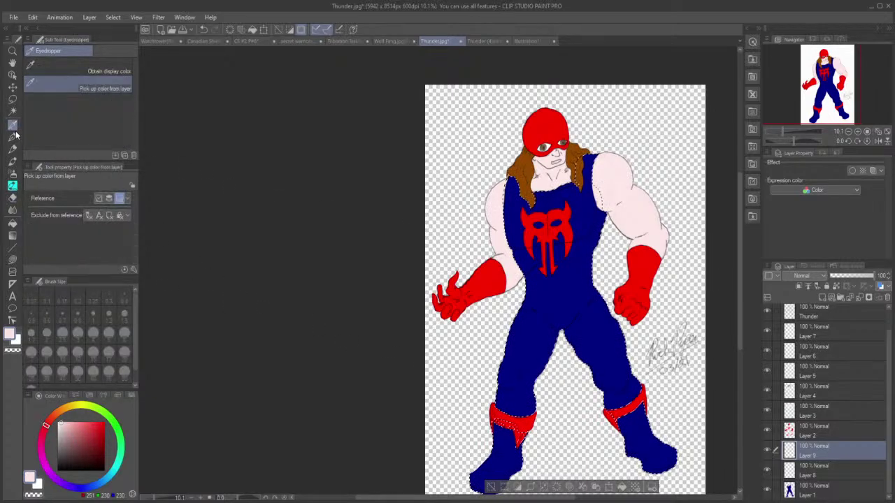
pyautogui.click(612, 345)
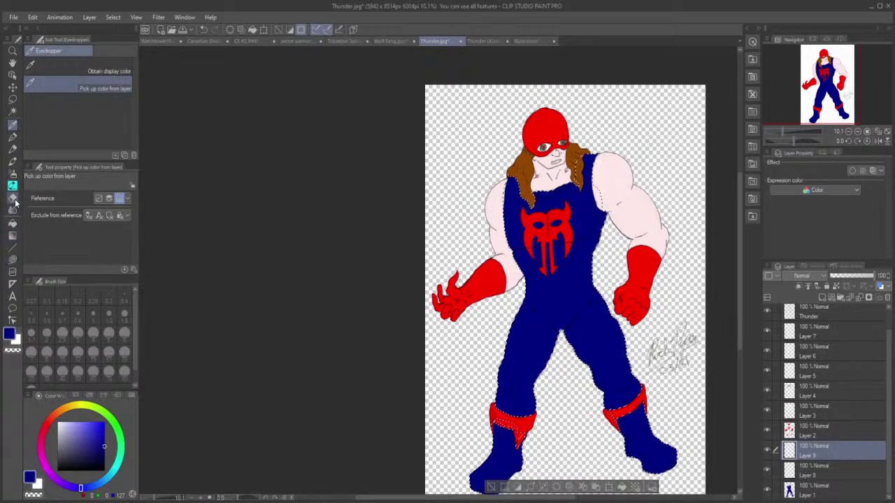
pyautogui.click(12, 259)
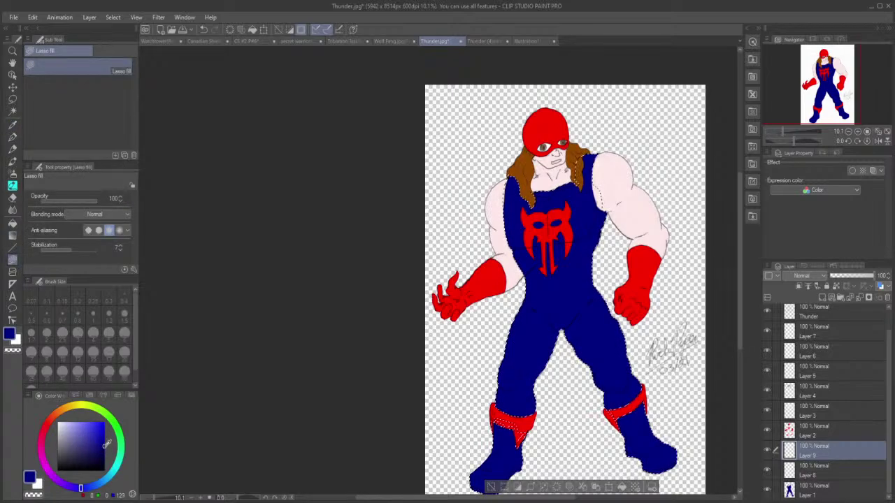
pyautogui.click(106, 449)
pyautogui.moveTo(106, 450); pyautogui.dragTo(104, 458)
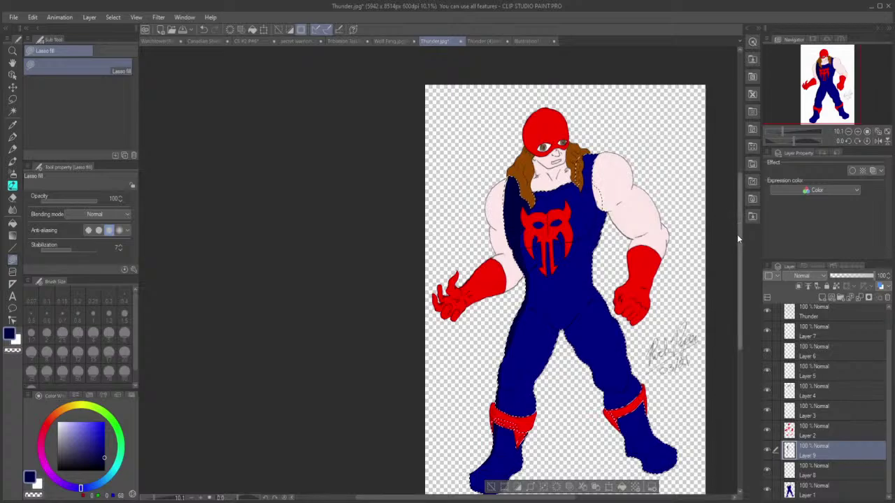
pyautogui.moveTo(739, 239); pyautogui.dragTo(745, 269)
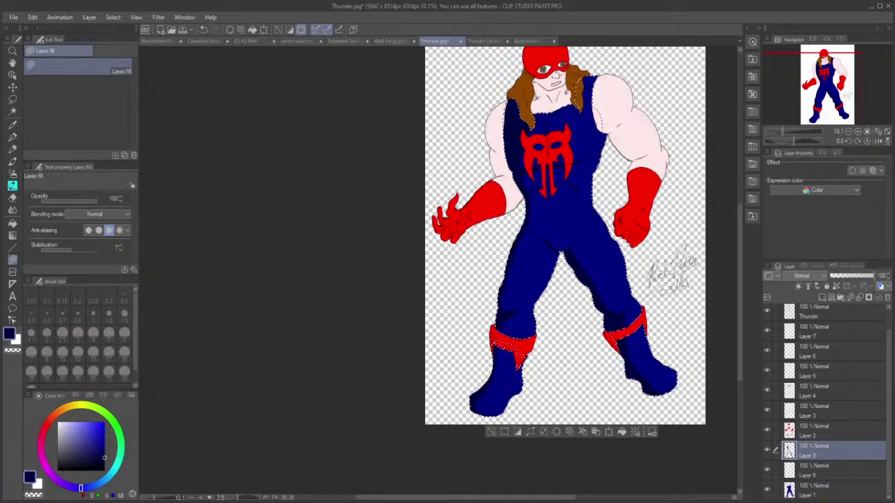
pyautogui.click(263, 501)
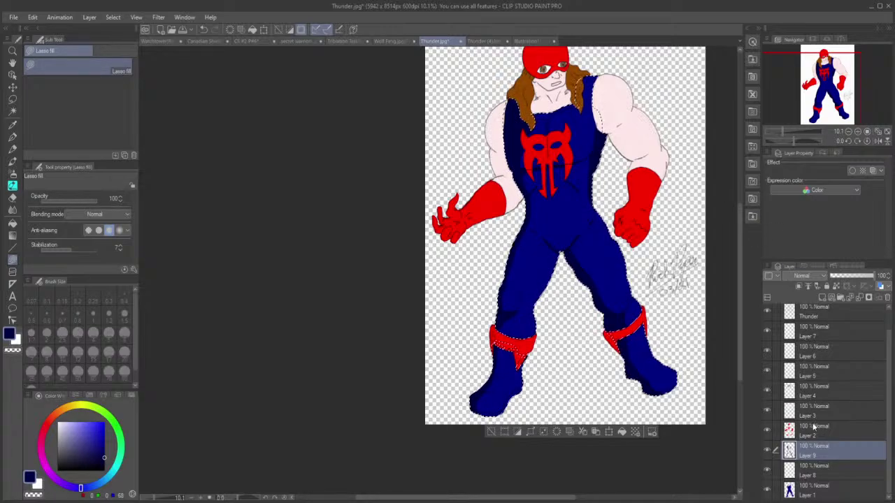
pyautogui.click(815, 473)
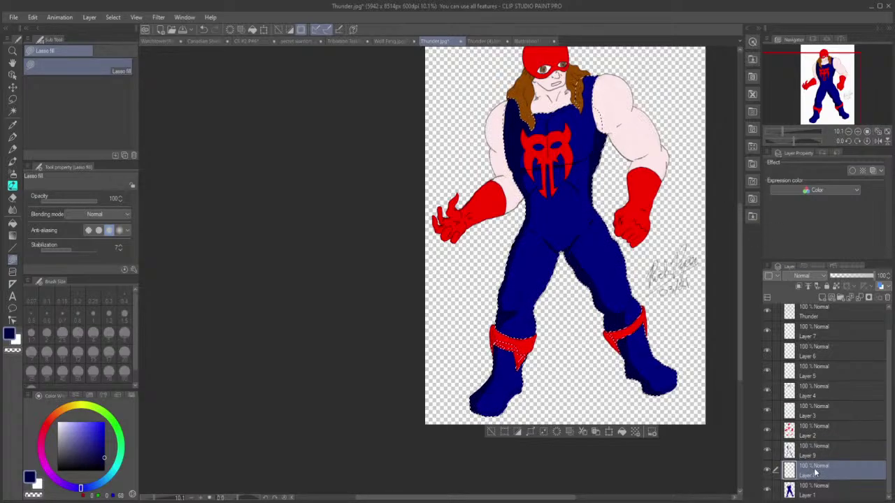
pyautogui.moveTo(818, 451); pyautogui.dragTo(828, 478)
# Step: Select the red costume areas painted on Layer 2 and add two new layers directly above it
pyautogui.click(820, 434)
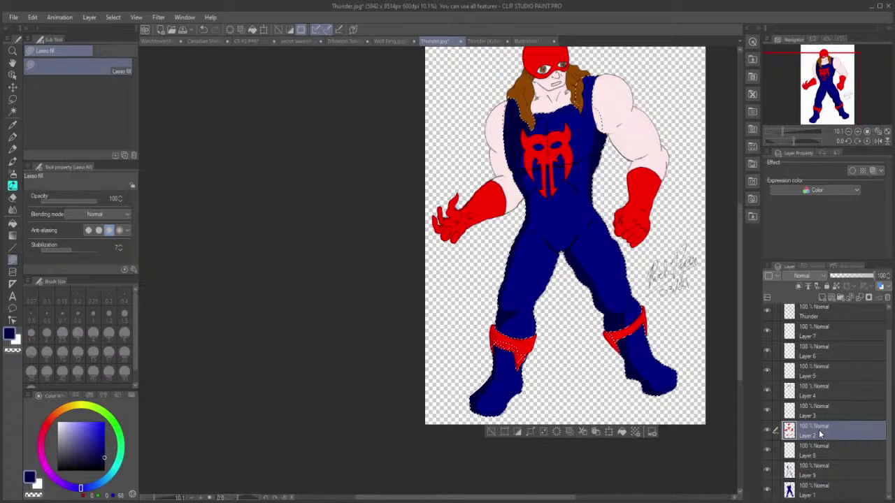
pyautogui.click(756, 324)
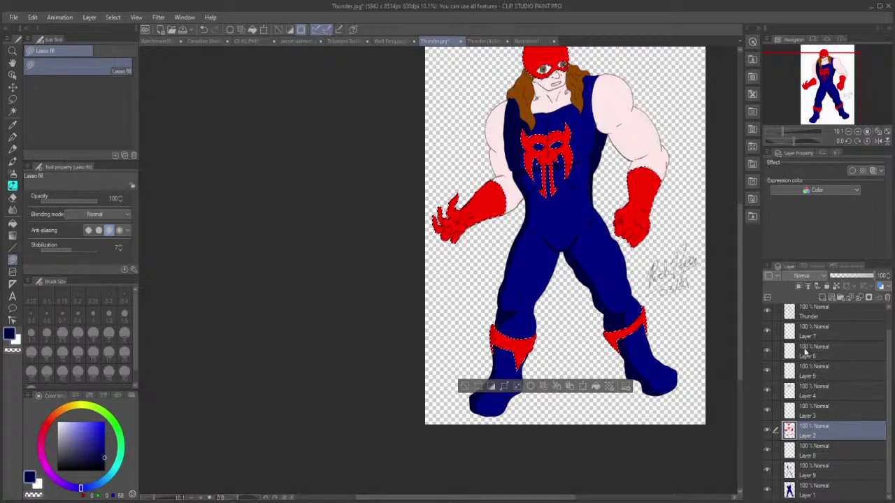
pyautogui.click(822, 299)
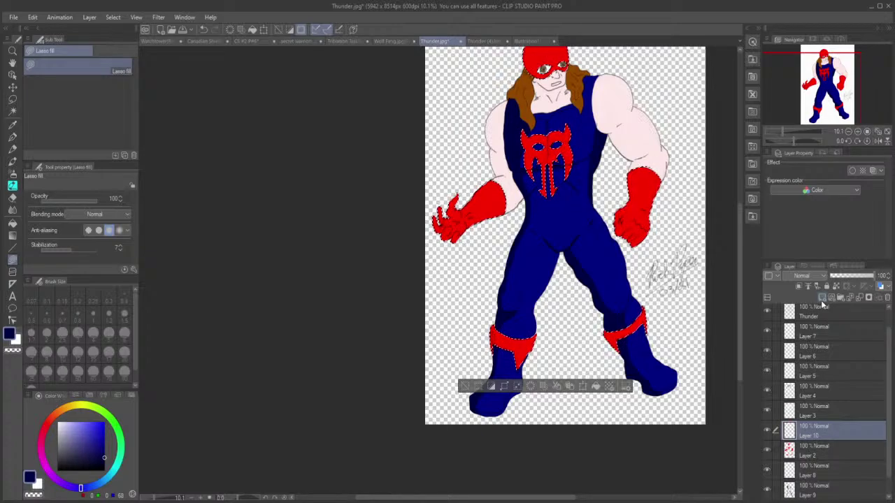
pyautogui.click(821, 300)
pyautogui.click(824, 296)
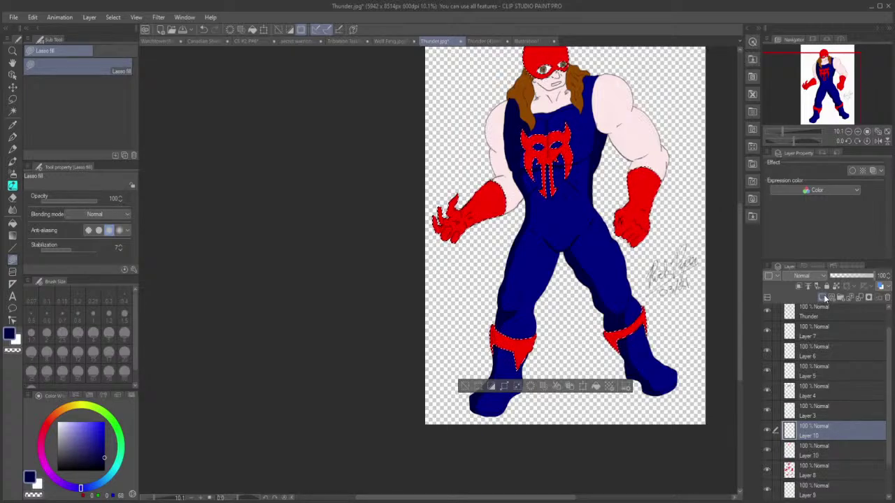
# Step: On Layer 10, darken the sampled red to RGB 109, 0, 0 and lasso-fill shadows on the boot cuffs, gloves, emblem and mask
pyautogui.click(818, 454)
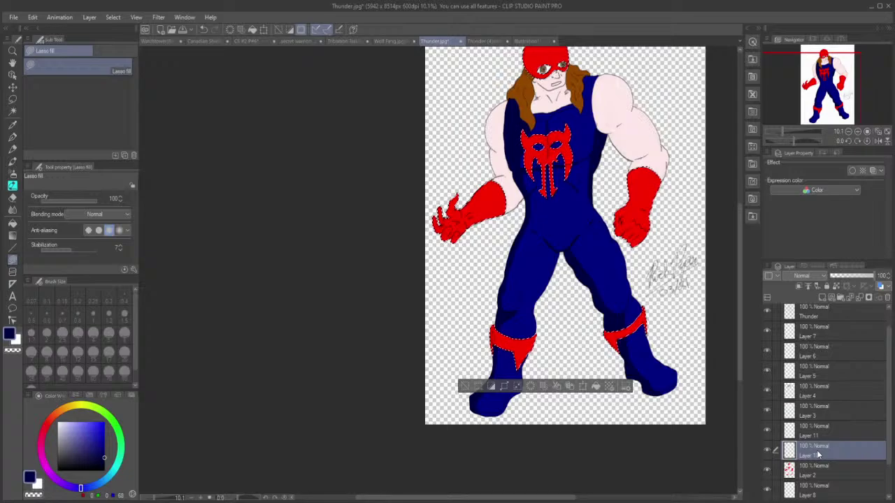
pyautogui.click(13, 125)
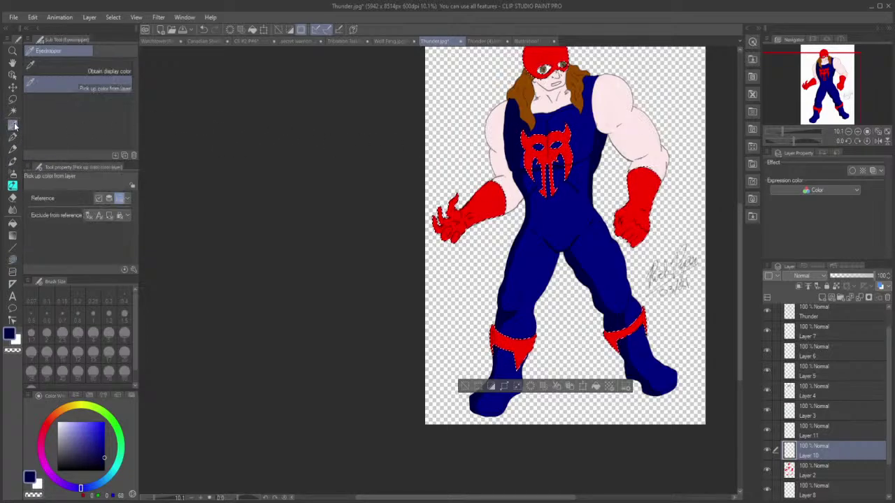
pyautogui.click(536, 151)
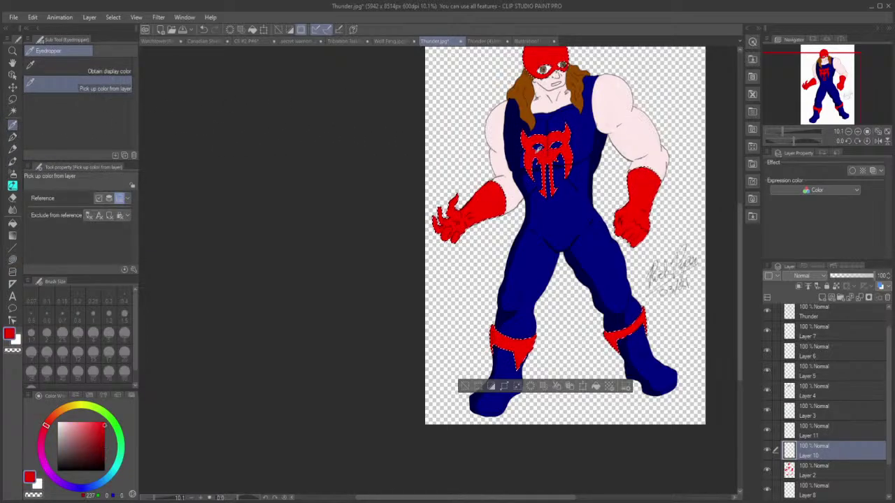
pyautogui.click(12, 259)
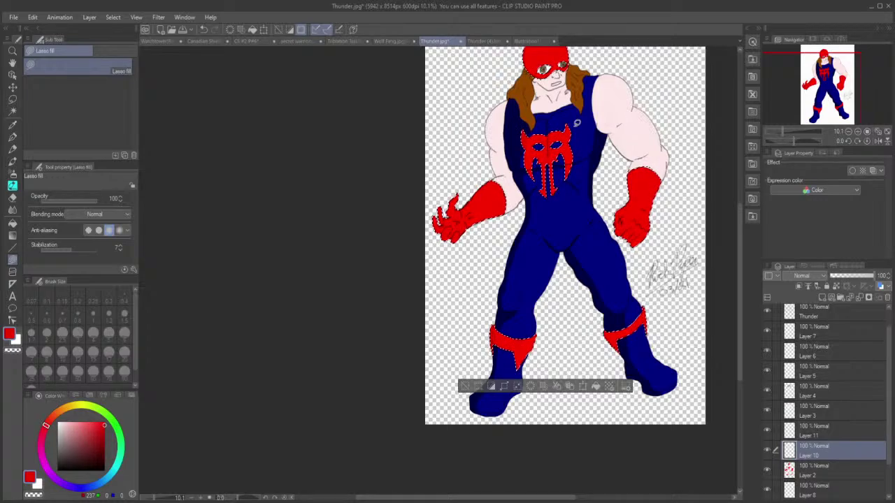
pyautogui.click(768, 451)
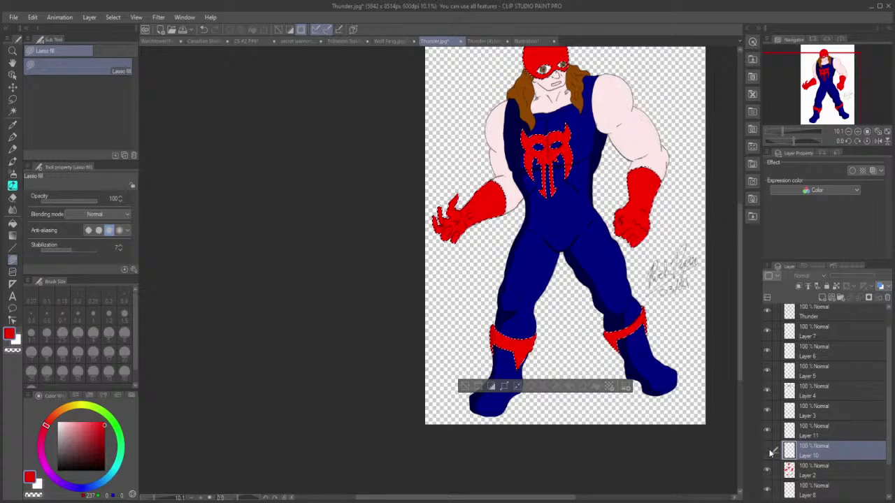
pyautogui.click(768, 452)
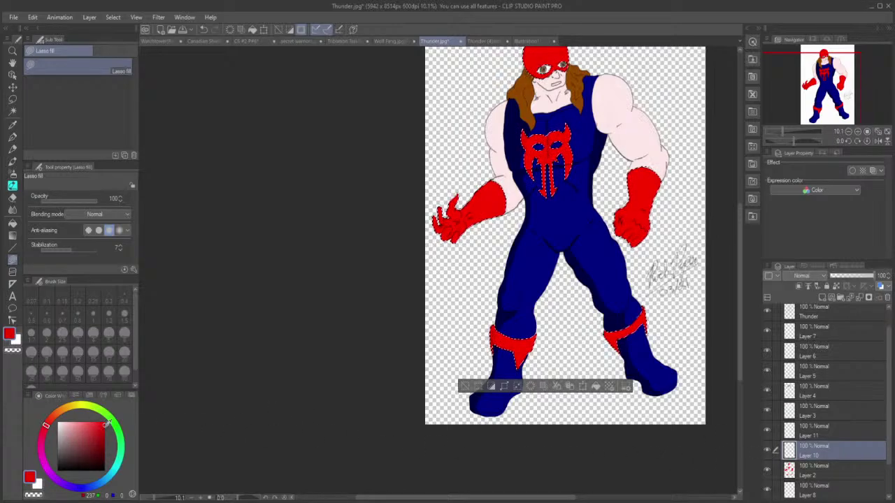
pyautogui.moveTo(107, 424); pyautogui.dragTo(109, 452)
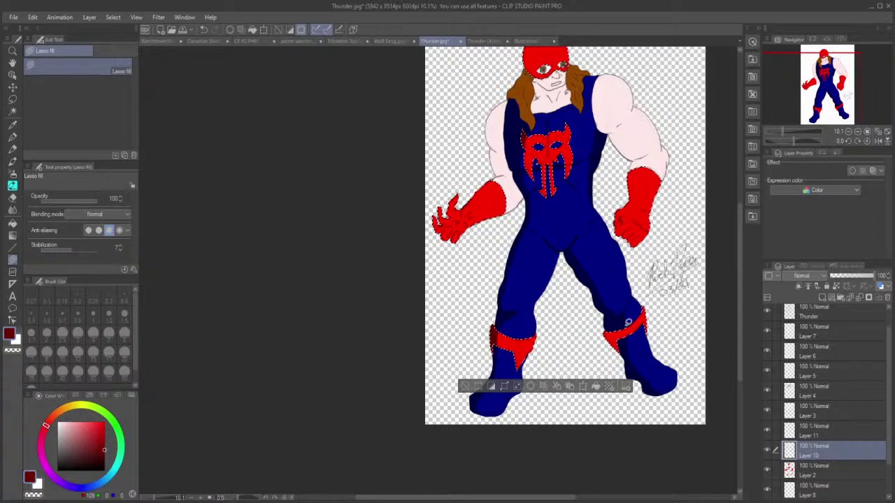
pyautogui.moveTo(629, 330)
pyautogui.mouseDown()
pyautogui.moveTo(624, 358)
pyautogui.moveTo(602, 337)
pyautogui.moveTo(612, 316)
pyautogui.moveTo(630, 342)
pyautogui.moveTo(628, 334)
pyautogui.mouseUp()
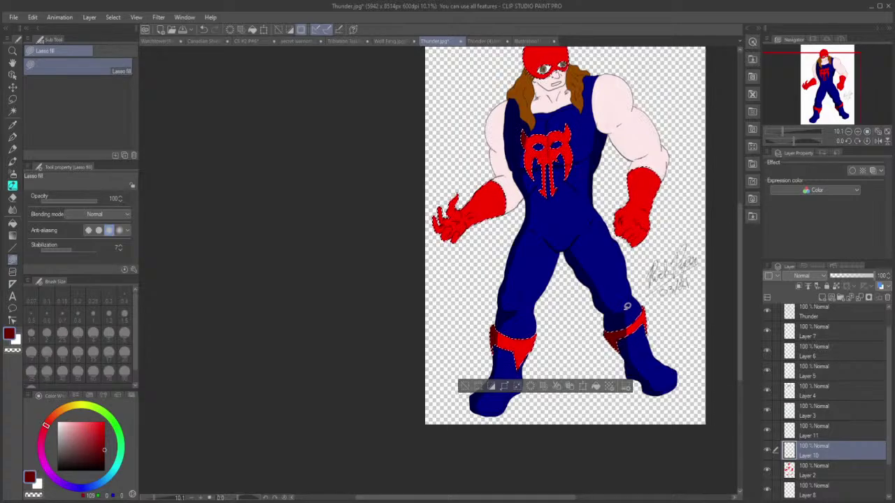
pyautogui.moveTo(627, 305); pyautogui.dragTo(628, 307)
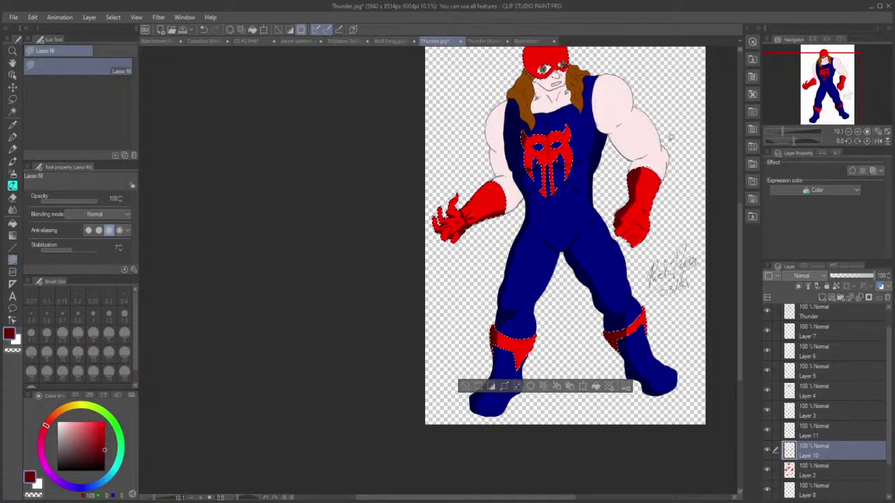
pyautogui.moveTo(739, 236); pyautogui.dragTo(742, 194)
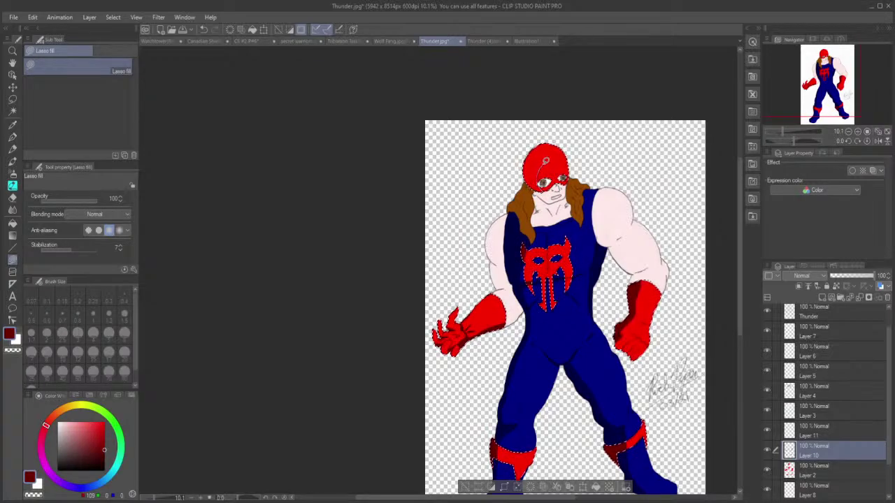
pyautogui.moveTo(522, 188); pyautogui.dragTo(527, 180)
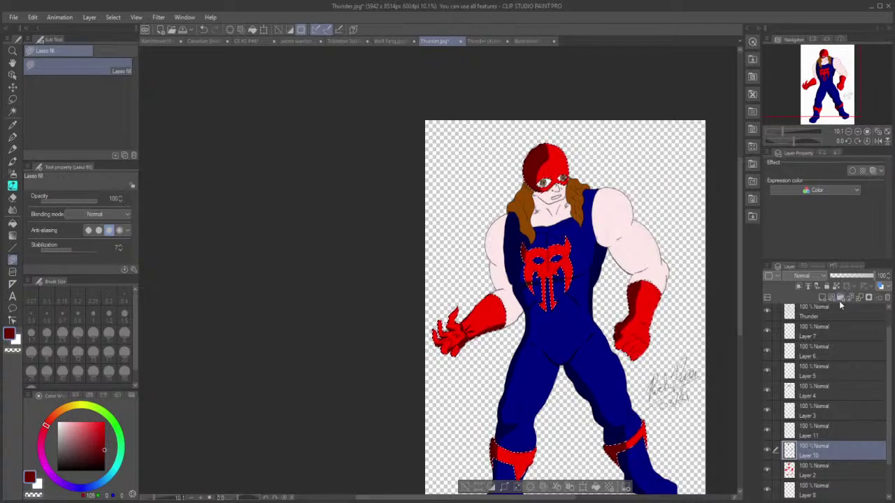
# Step: Select the skin areas painted on Layer 3, sample the pale skin colour and add two new layers directly above that layer
pyautogui.click(824, 413)
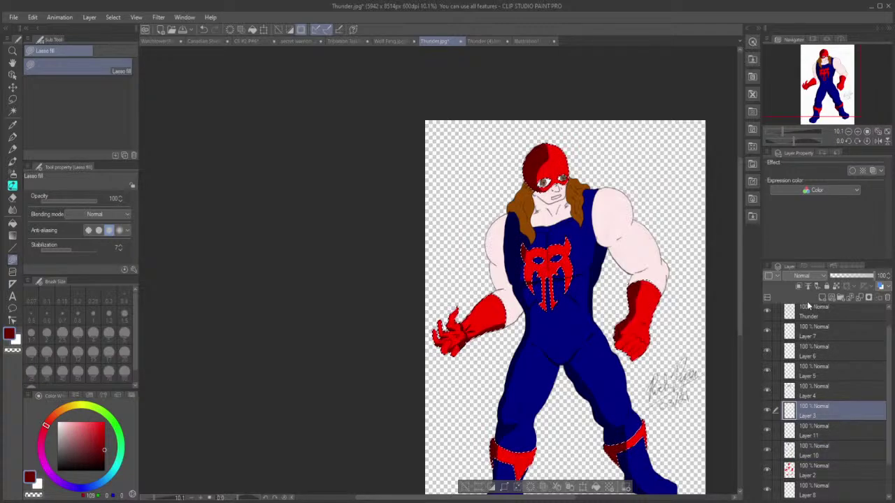
pyautogui.hotkey('ctrl', 'z')
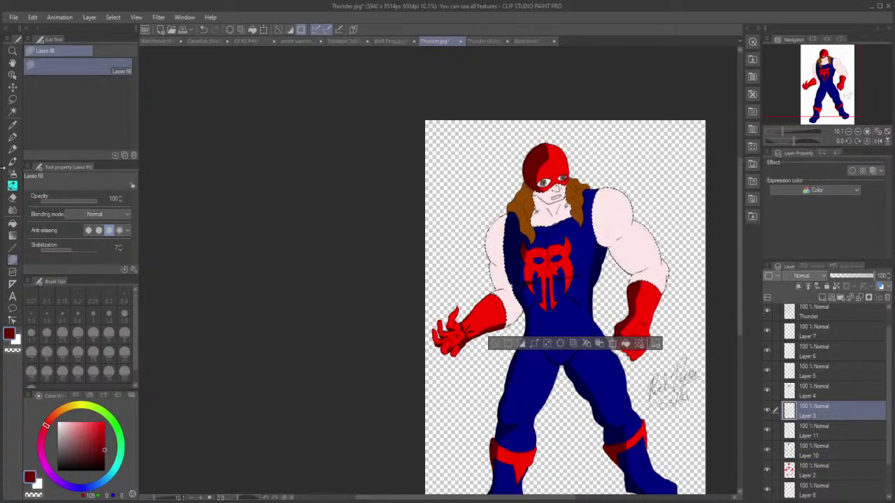
pyautogui.click(12, 126)
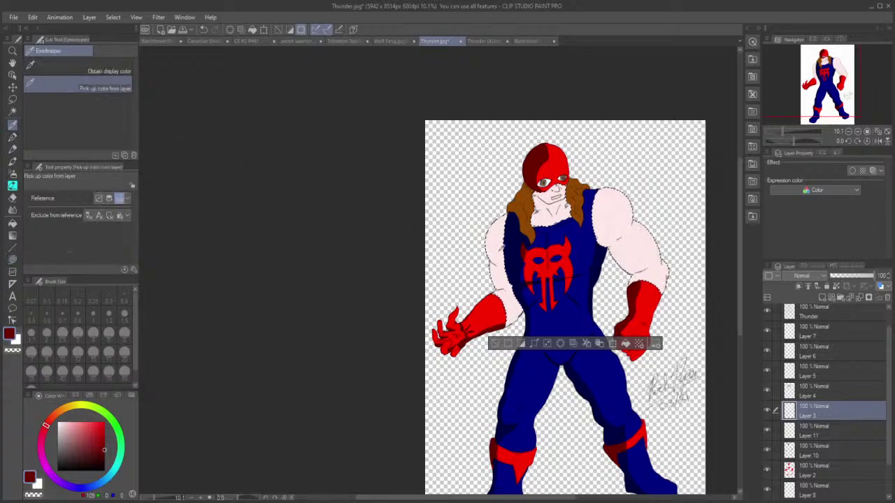
pyautogui.click(507, 251)
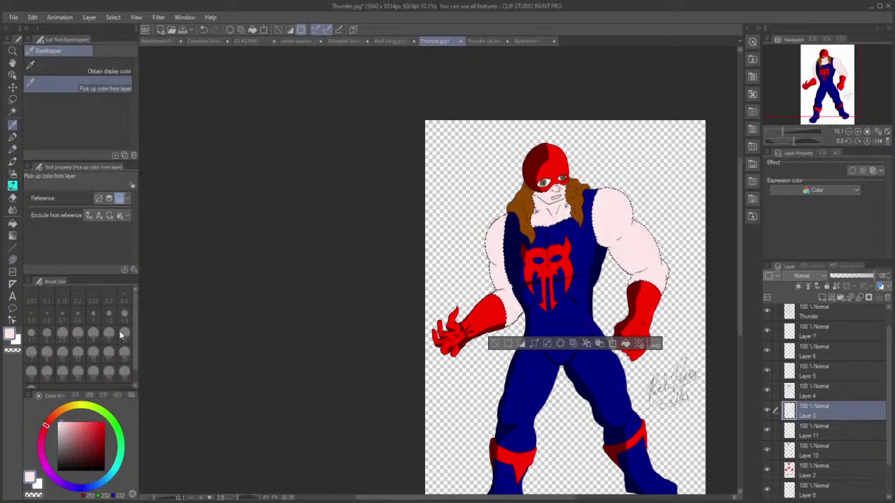
pyautogui.click(820, 298)
pyautogui.click(820, 297)
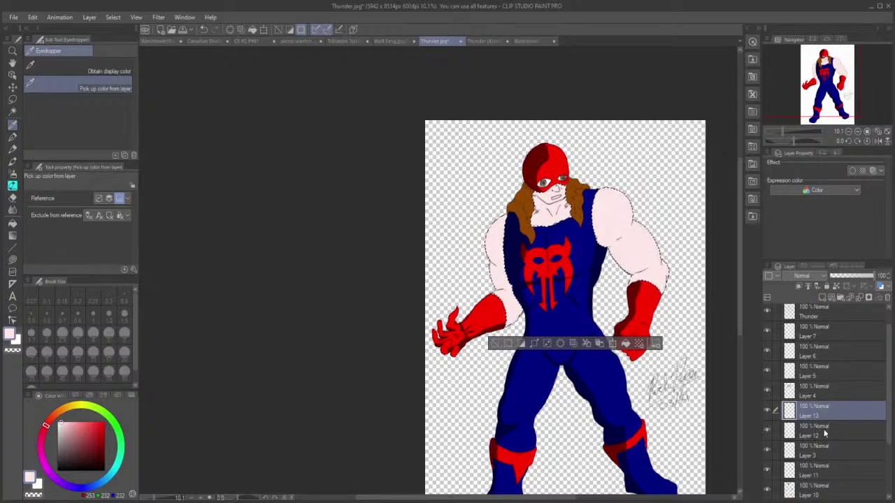
# Step: On Layer 12, darken the sampled skin colour to a dark grey and lasso-fill shadows on the face, neck and arms
pyautogui.click(822, 434)
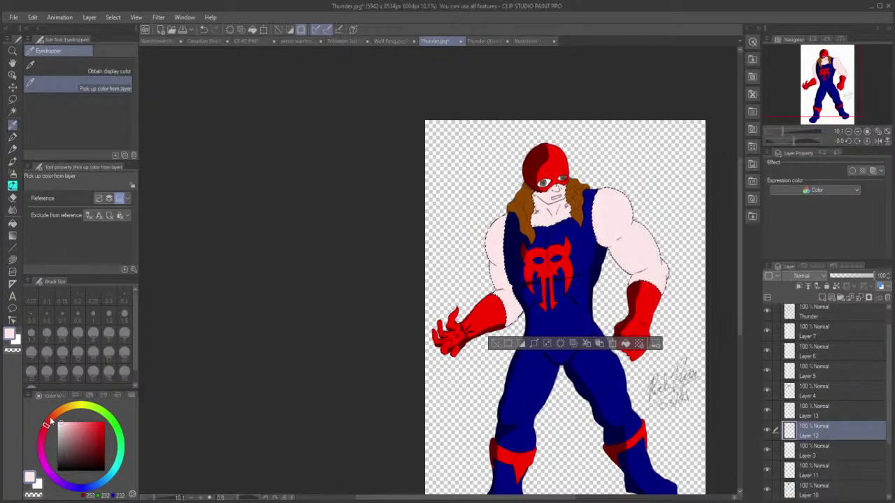
pyautogui.moveTo(64, 418); pyautogui.dragTo(63, 451)
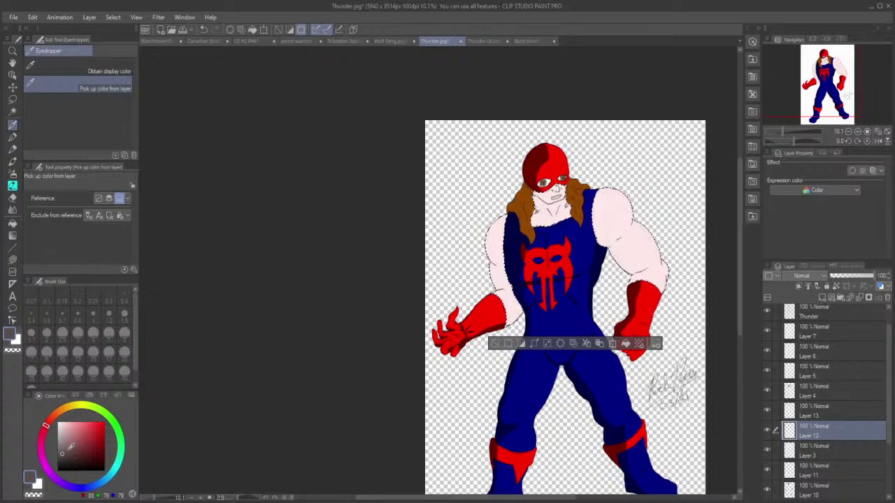
pyautogui.click(12, 259)
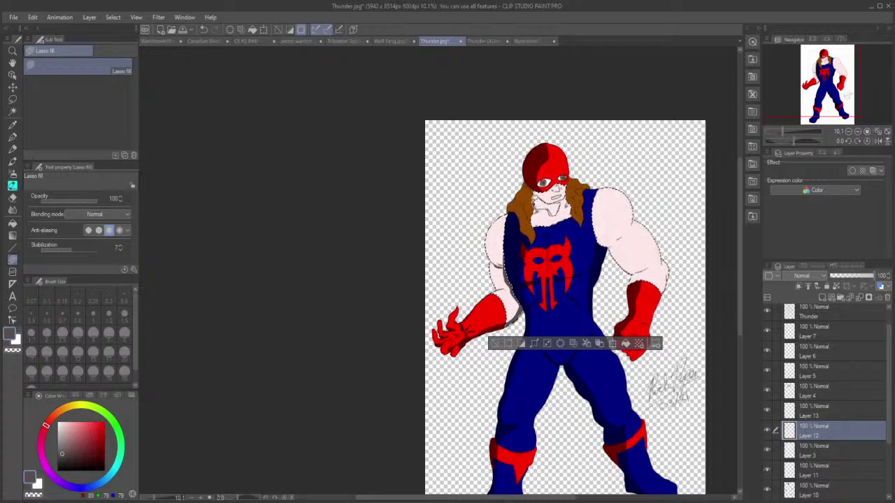
pyautogui.moveTo(531, 186); pyautogui.dragTo(559, 215)
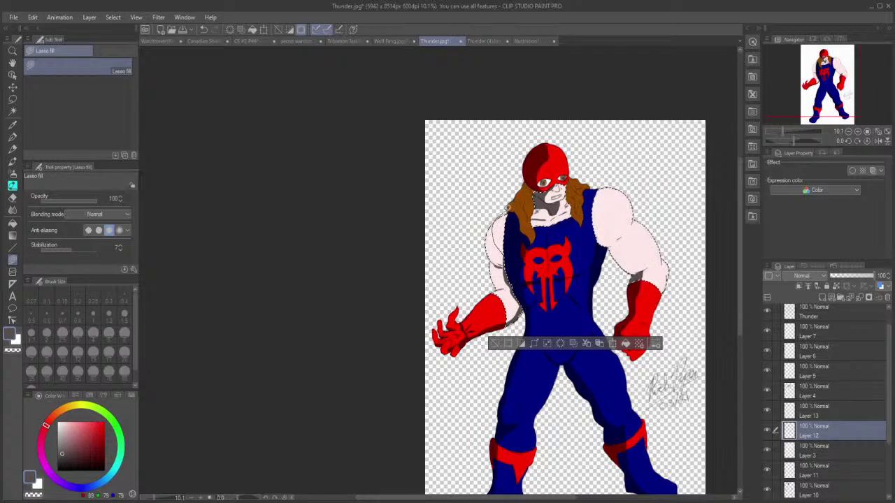
pyautogui.moveTo(511, 209); pyautogui.dragTo(509, 255)
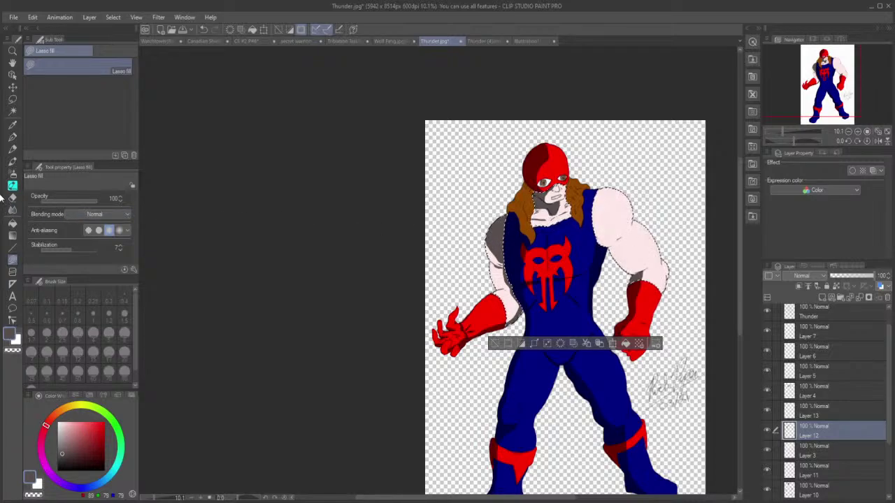
# Step: Trim the outer edge of the upper-arm shadow with the Kneaded eraser at size 6.81, and lasso-fill more shadows along both arms
pyautogui.click(12, 199)
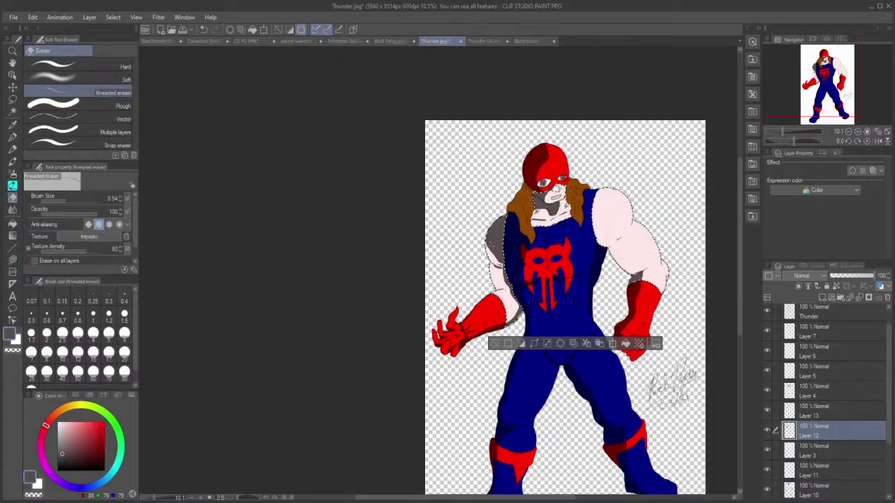
pyautogui.moveTo(63, 199); pyautogui.dragTo(81, 202)
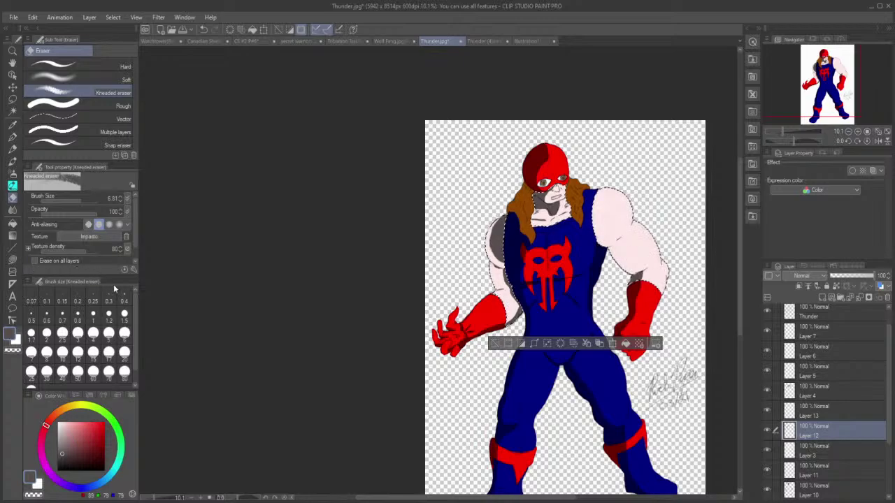
pyautogui.click(12, 260)
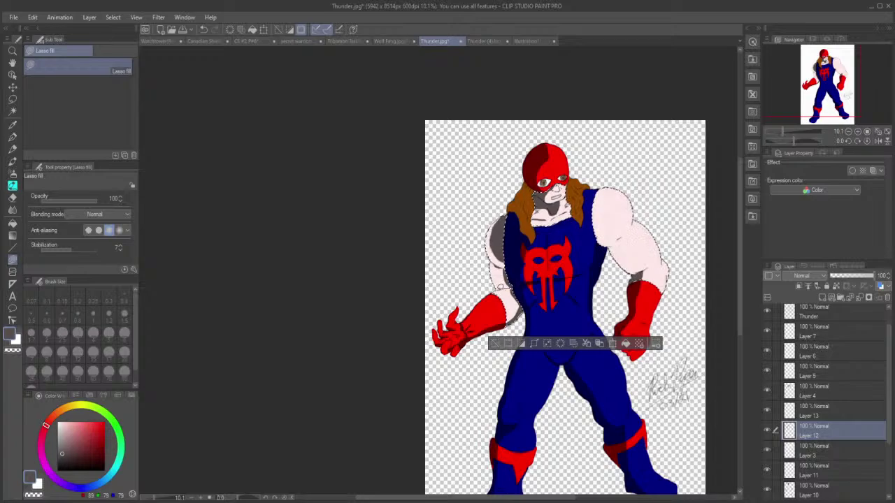
pyautogui.moveTo(500, 198); pyautogui.dragTo(512, 204)
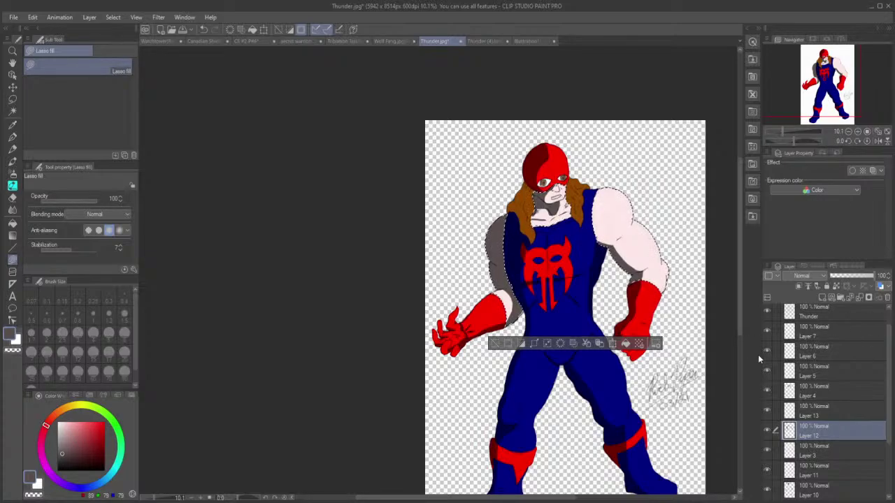
# Step: Select the hair area painted on Layer 4, sample its brown and darken it to RGB 63, 31, 0
pyautogui.click(819, 397)
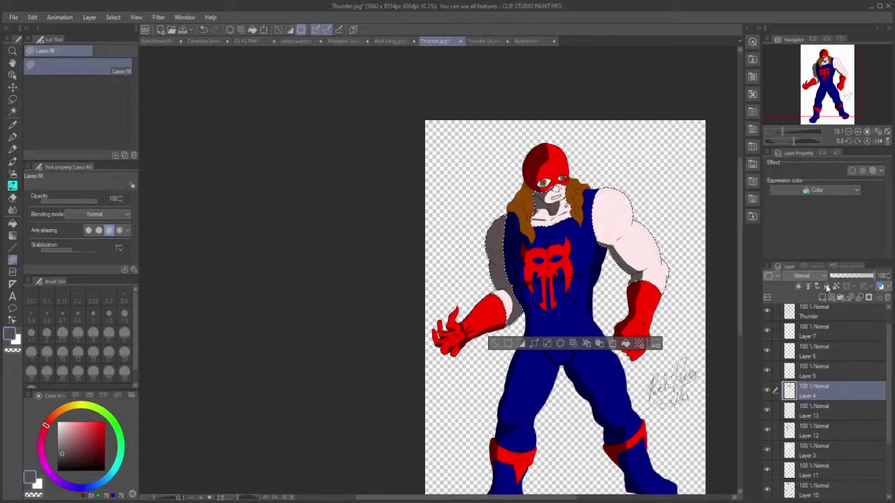
pyautogui.hotkey('ctrl', 'z')
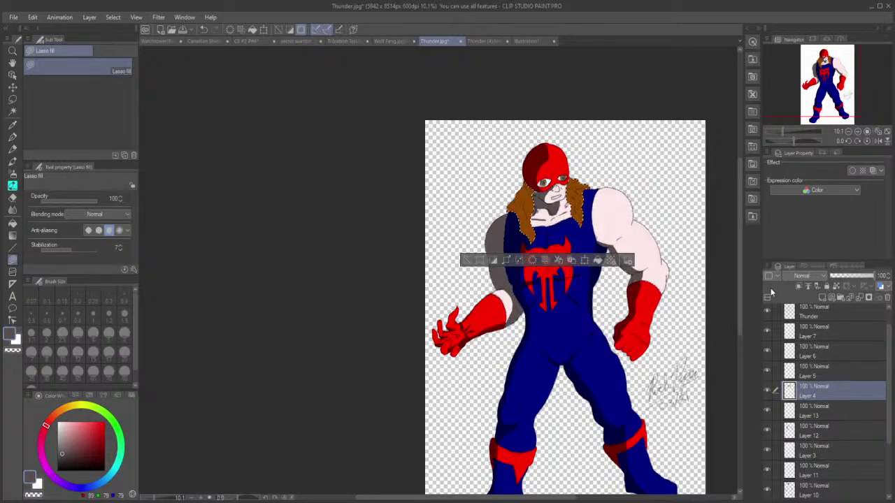
pyautogui.click(12, 124)
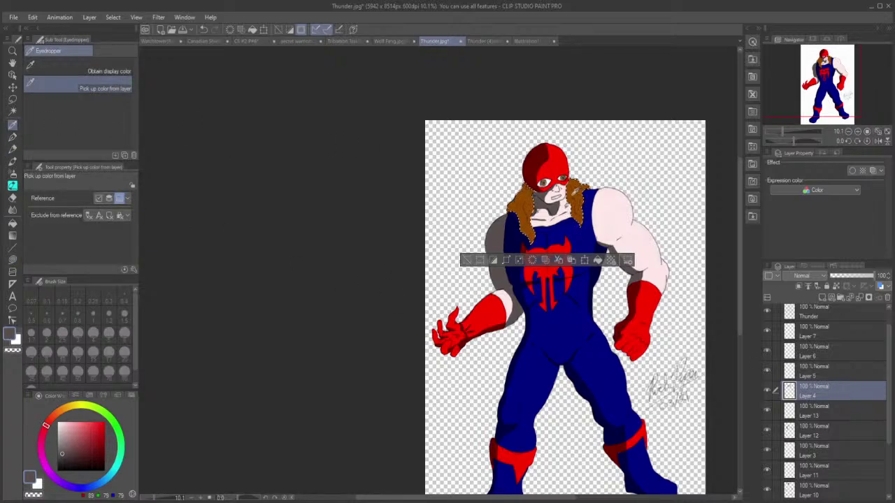
pyautogui.click(572, 190)
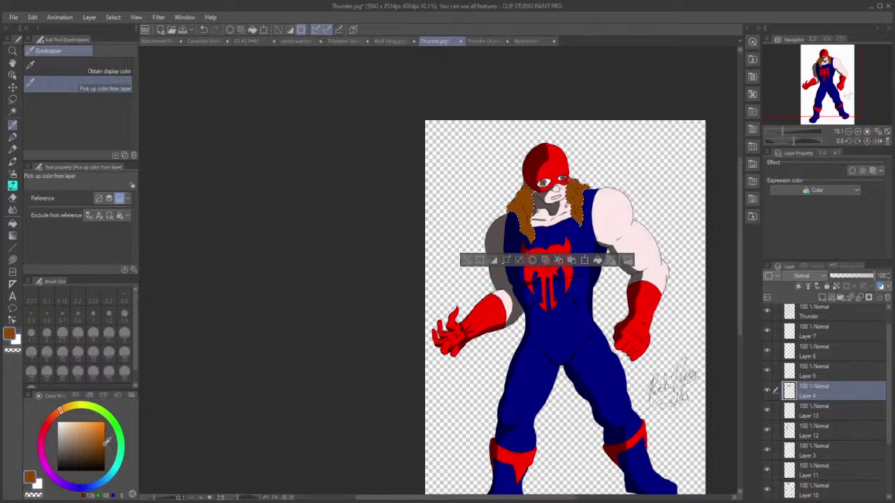
pyautogui.moveTo(106, 444); pyautogui.dragTo(104, 459)
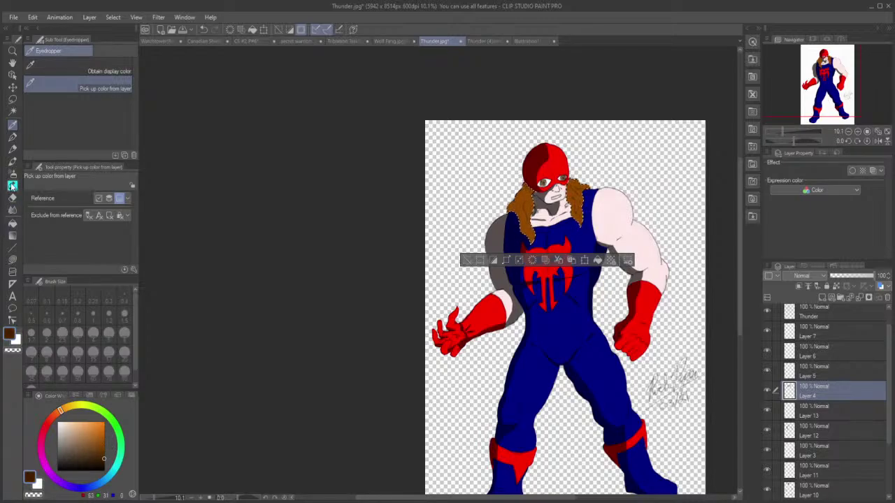
# Step: Add two new layers directly above Layer 4 and lasso-fill dark brown shadows in the hair on Layer 14
pyautogui.click(13, 260)
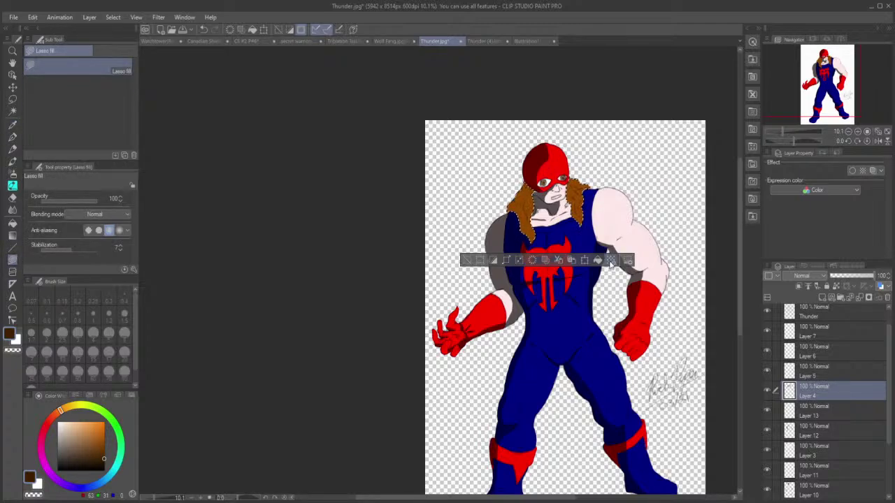
pyautogui.click(821, 299)
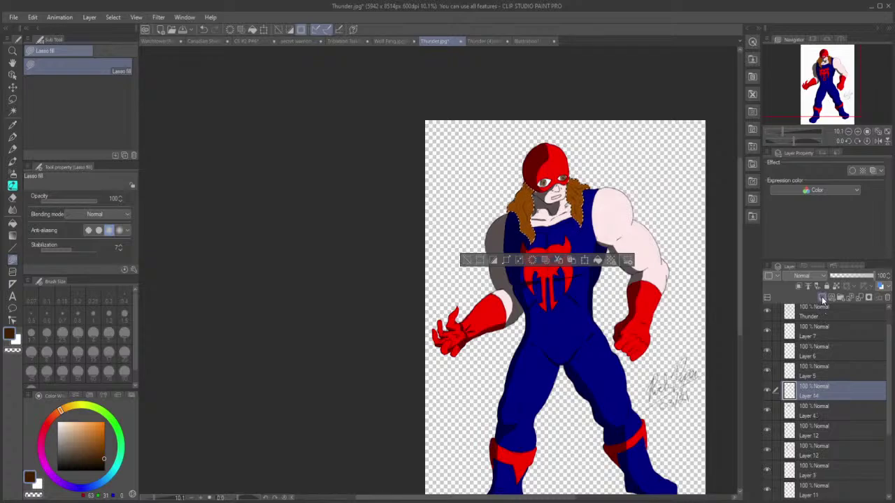
pyautogui.click(821, 299)
pyautogui.click(812, 416)
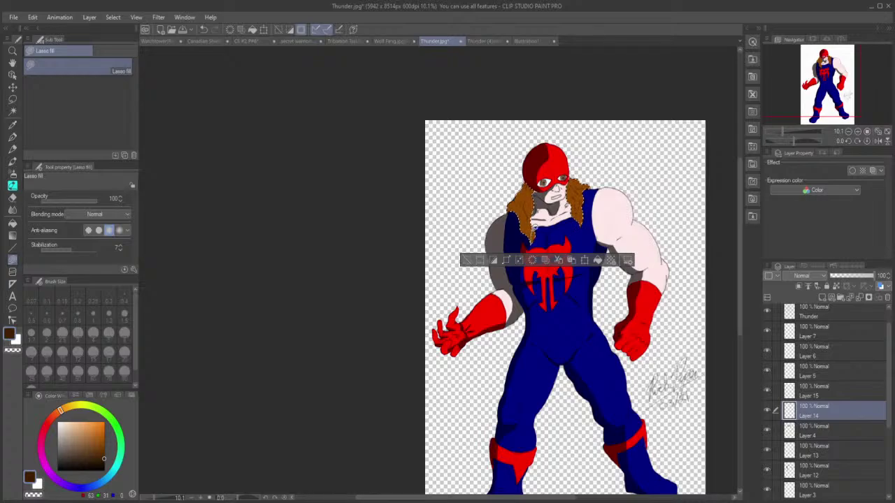
pyautogui.moveTo(538, 181)
pyautogui.mouseDown()
pyautogui.moveTo(520, 165)
pyautogui.moveTo(495, 173)
pyautogui.moveTo(520, 198)
pyautogui.mouseUp()
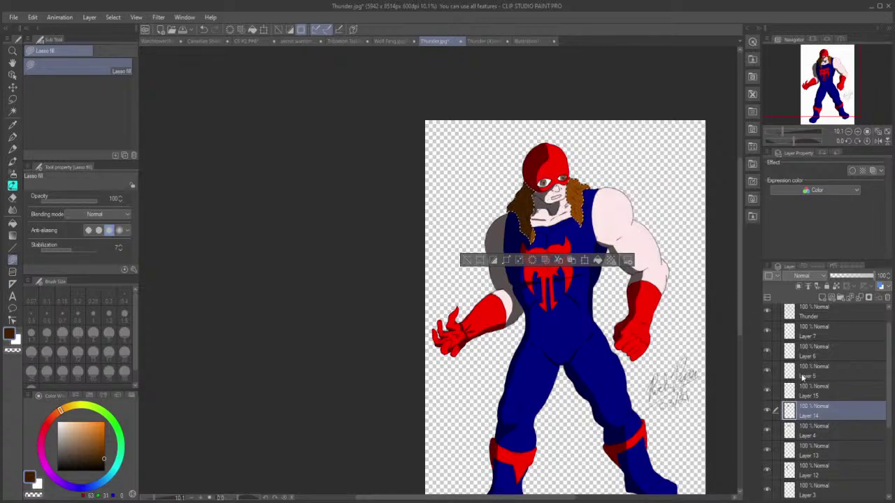
# Step: Select the red costume areas painted on Layer 2 and make Layer 11 the active layer
pyautogui.click(809, 375)
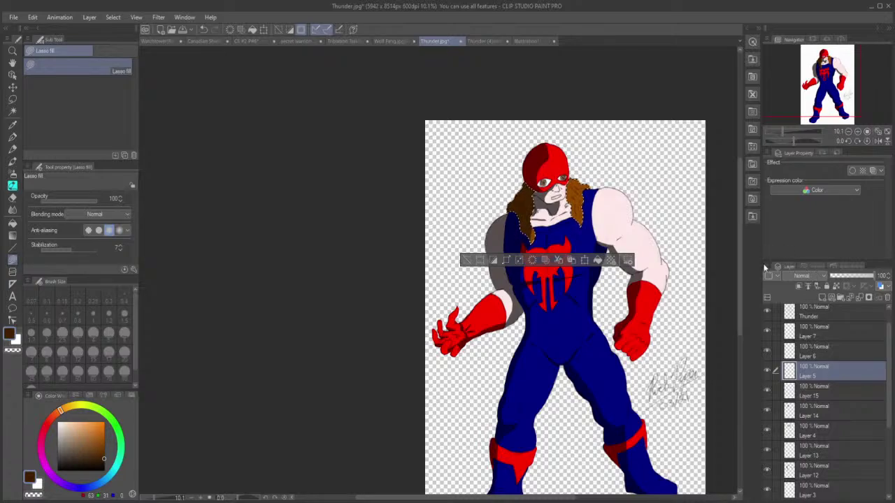
pyautogui.hotkey('ctrl', 'z')
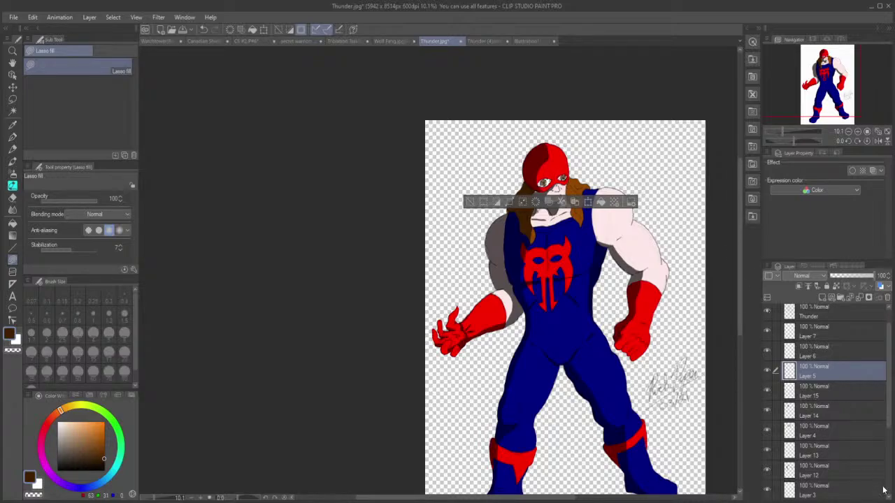
pyautogui.scroll(-3, 886, 487)
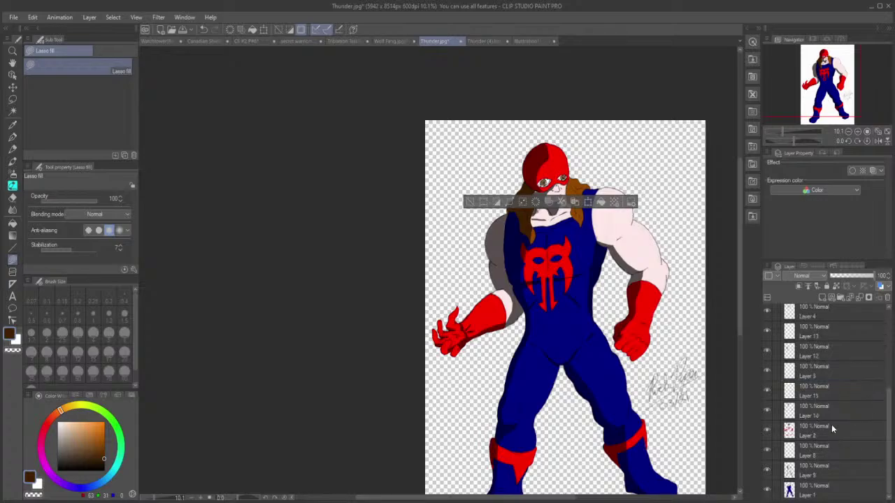
pyautogui.click(808, 432)
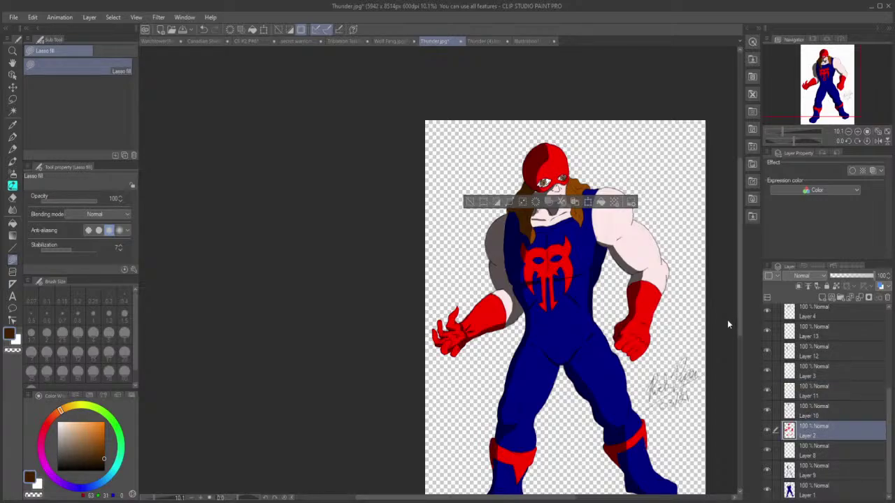
pyautogui.keyDown('ctrl'); pyautogui.click(788, 431); pyautogui.keyUp('ctrl')
pyautogui.click(810, 396)
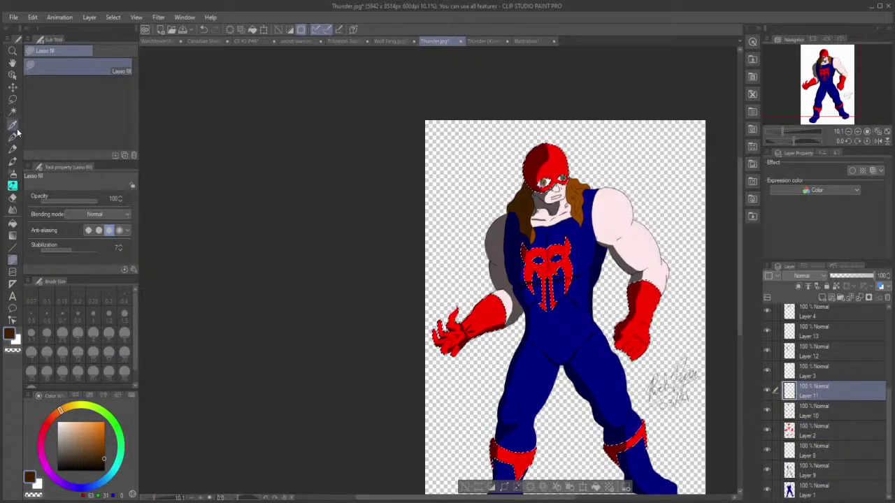
# Step: Sample the mask's bright red and lighten it to a pink of RGB 224, 152, 152
pyautogui.click(12, 124)
pyautogui.click(561, 168)
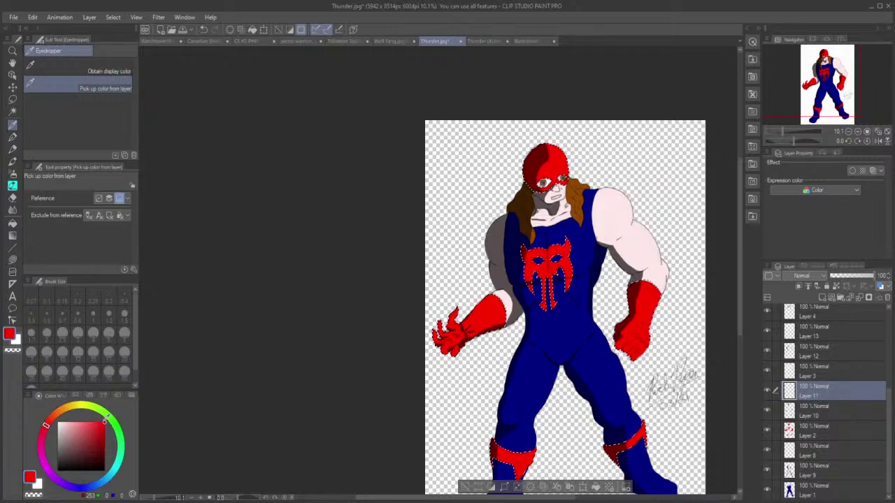
pyautogui.moveTo(105, 419)
pyautogui.mouseDown()
pyautogui.moveTo(84, 435)
pyautogui.moveTo(72, 425)
pyautogui.mouseUp()
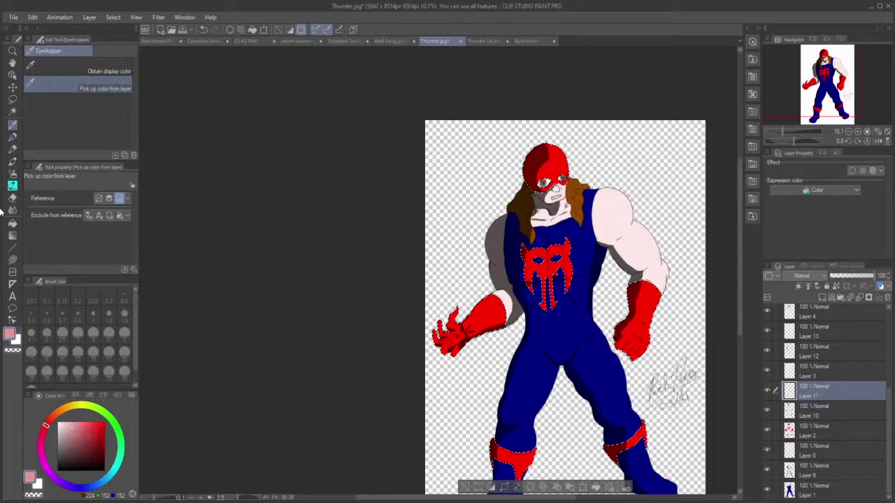
# Step: Spray pink highlights on the mask, gloves and boot cuffs with the Soft airbrush enlarged to size 15.85, and lock Layer 11
pyautogui.click(12, 173)
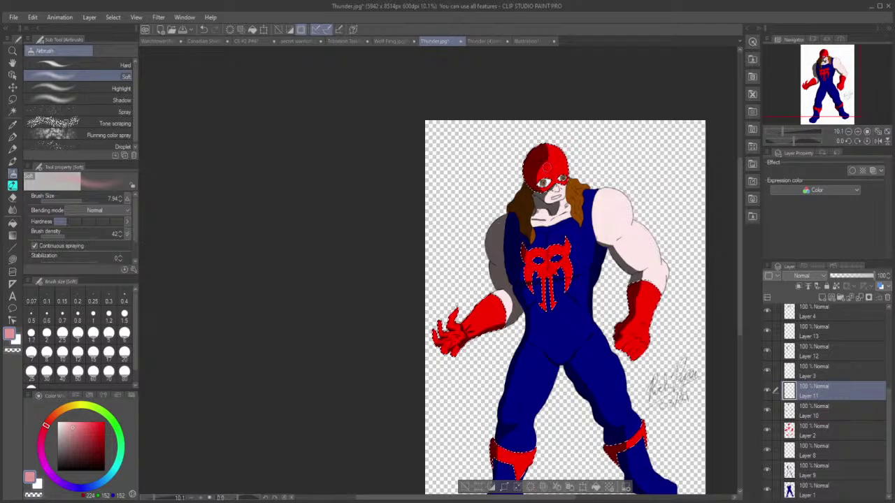
pyautogui.moveTo(81, 201); pyautogui.dragTo(83, 202)
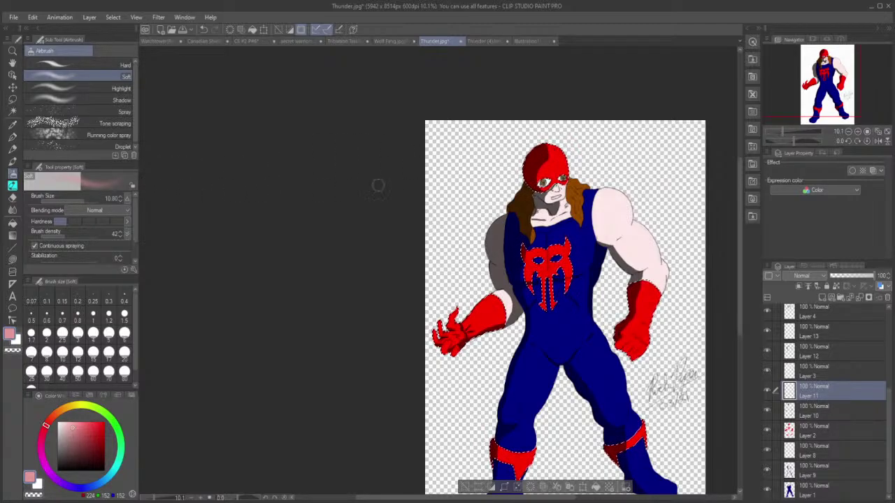
pyautogui.moveTo(83, 200); pyautogui.dragTo(86, 201)
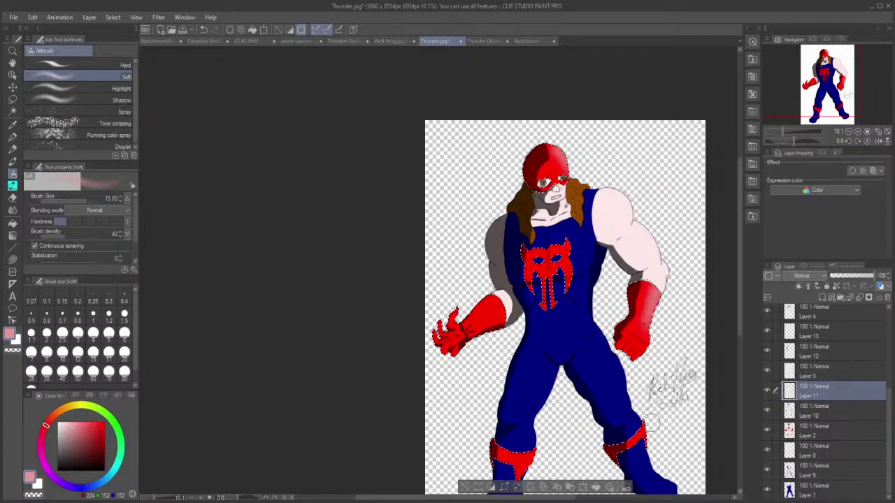
pyautogui.moveTo(651, 422)
pyautogui.mouseDown()
pyautogui.moveTo(646, 439)
pyautogui.moveTo(655, 423)
pyautogui.mouseUp()
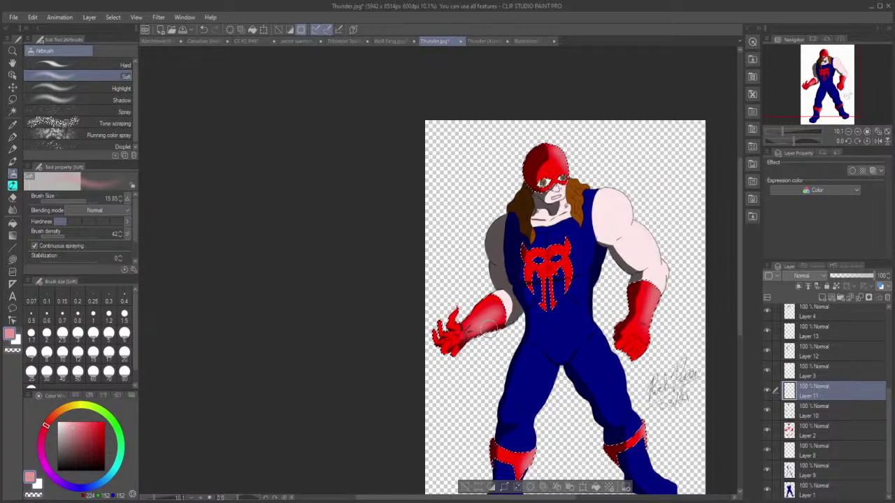
pyautogui.click(826, 286)
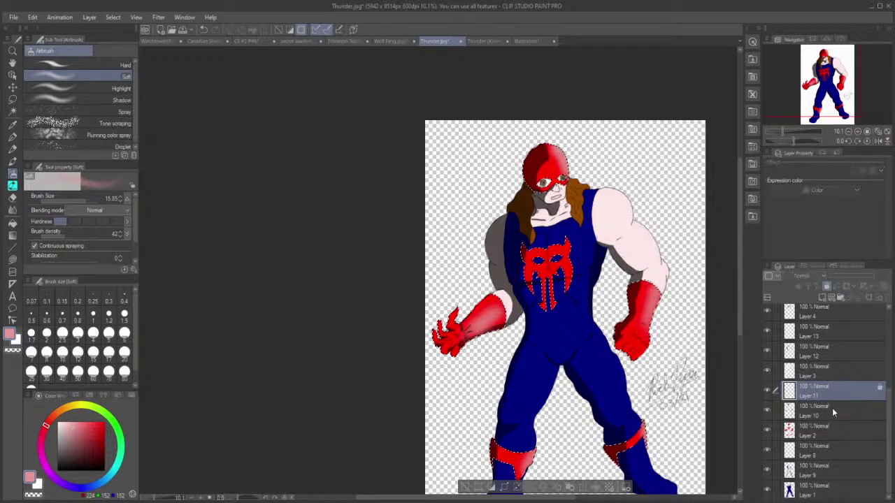
# Step: Lock Layer 10, Layer 2, Layer 1 and Layer 9 against further edits
pyautogui.click(832, 411)
pyautogui.click(826, 286)
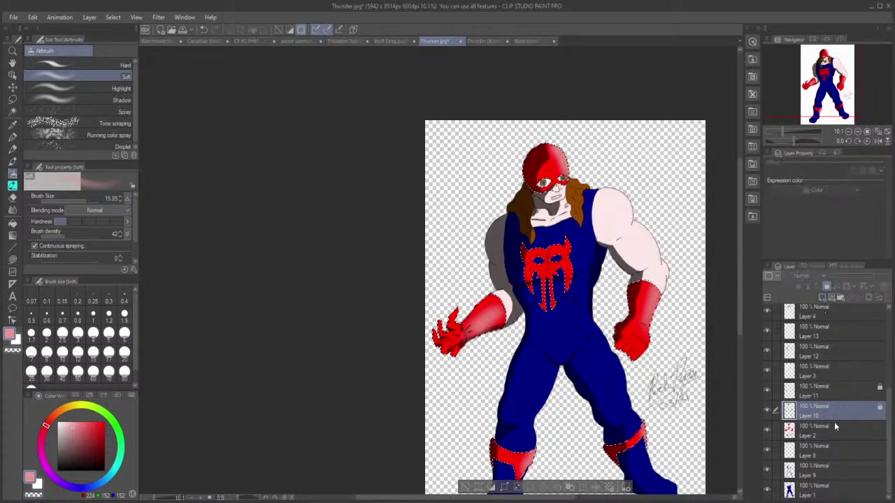
pyautogui.click(835, 429)
pyautogui.click(826, 286)
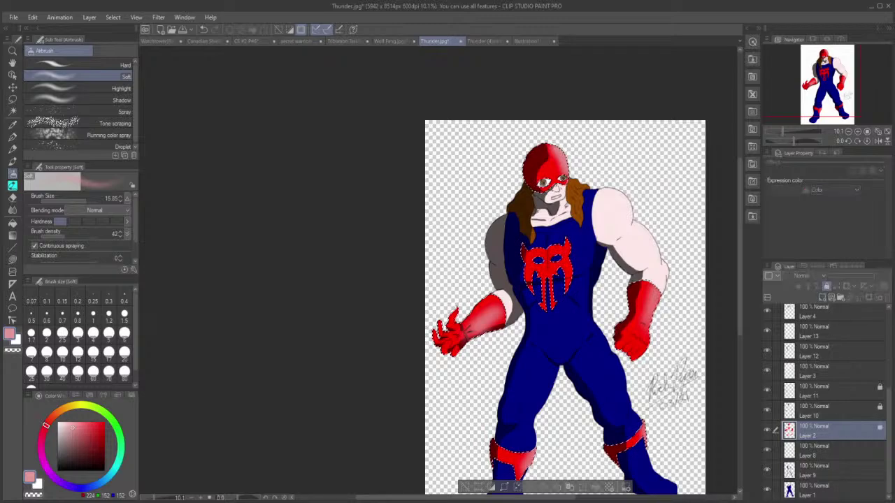
pyautogui.click(850, 493)
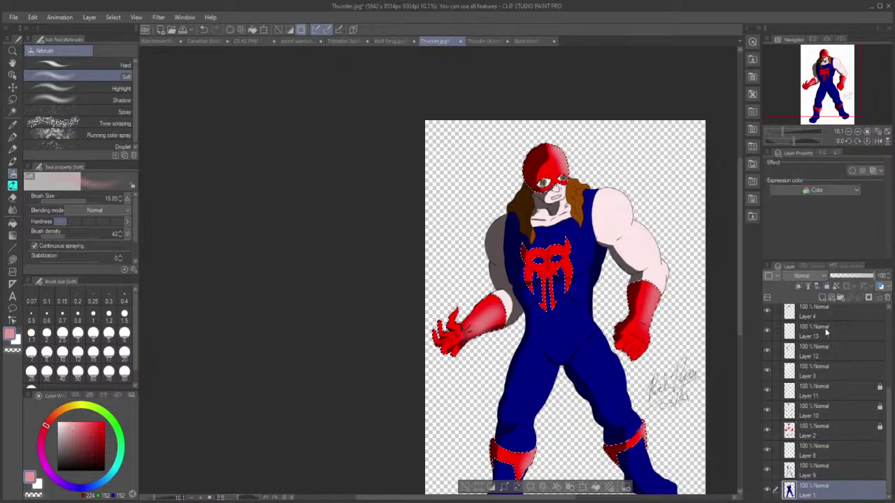
pyautogui.click(826, 286)
pyautogui.click(846, 474)
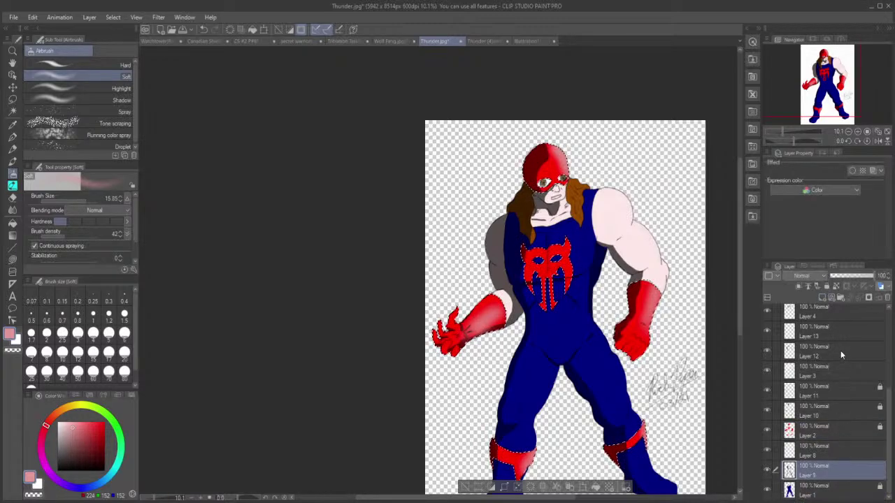
pyautogui.click(827, 286)
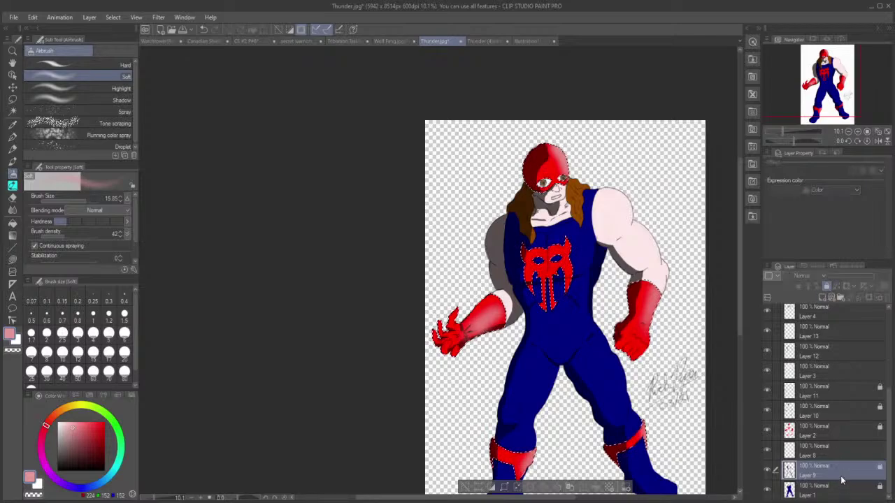
# Step: Select the blue costume areas painted on Layer 1, then on Layer 8 lighten the suit's sampled navy to RGB 133, 133, 194
pyautogui.click(834, 493)
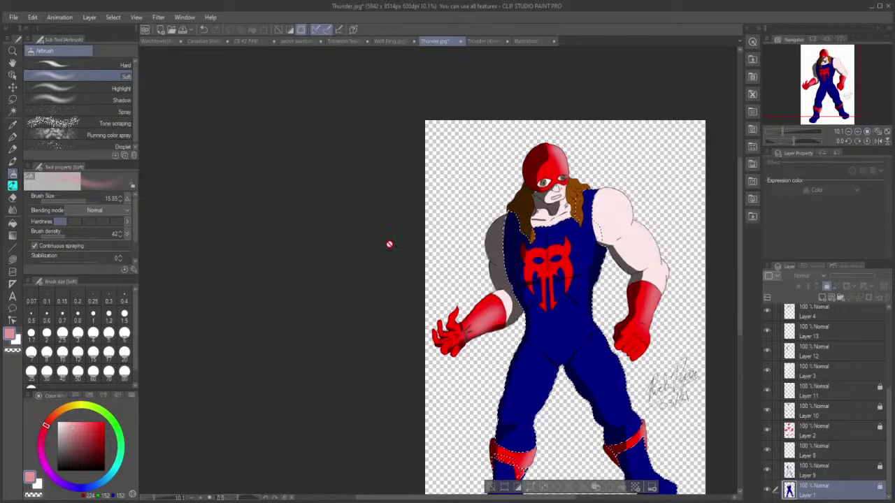
pyautogui.click(822, 455)
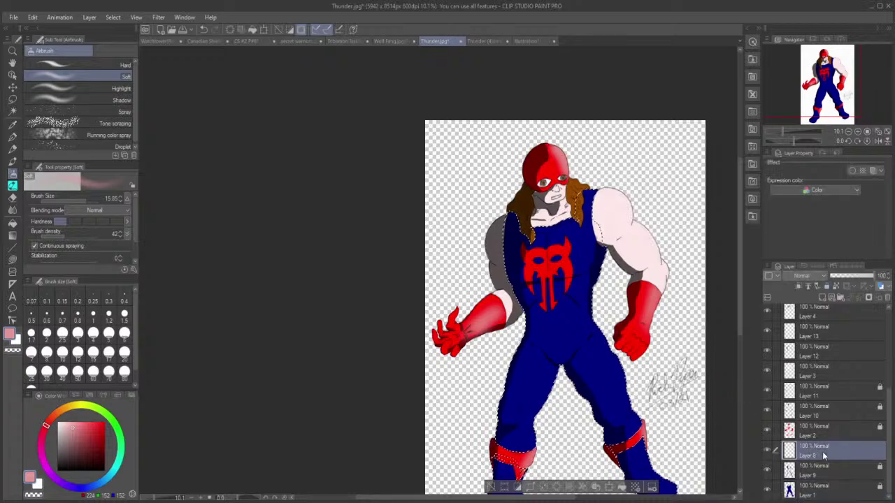
pyautogui.click(12, 125)
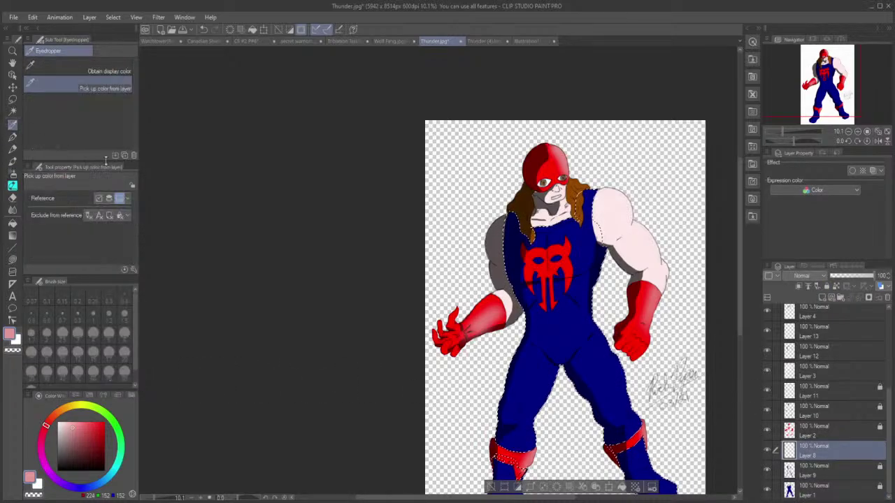
pyautogui.click(514, 328)
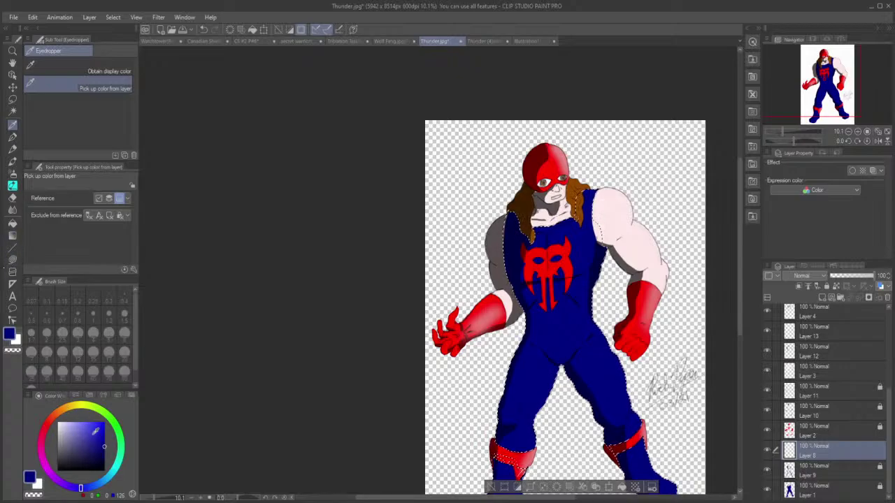
pyautogui.moveTo(106, 444); pyautogui.dragTo(71, 433)
# Step: Spray light blue highlights on the suit's legs, boots and chest with the Soft airbrush on Layer 8, and lock that layer
pyautogui.click(12, 173)
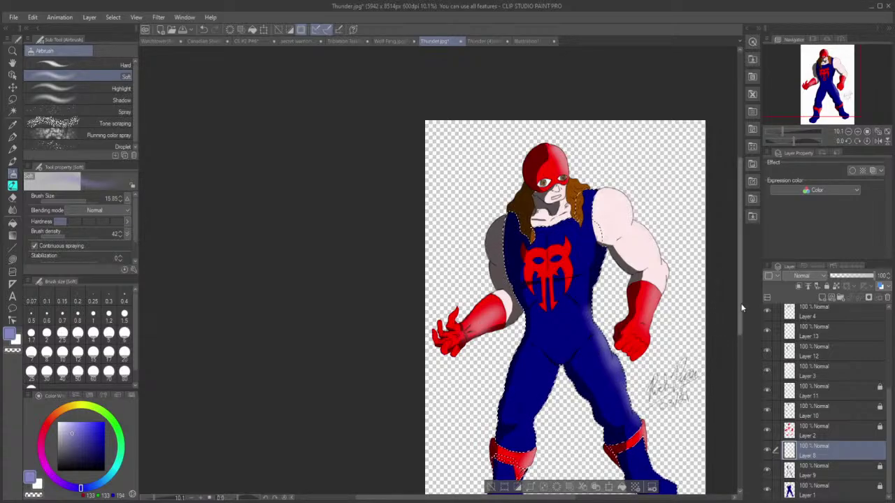
pyautogui.scroll(-3, 740, 318)
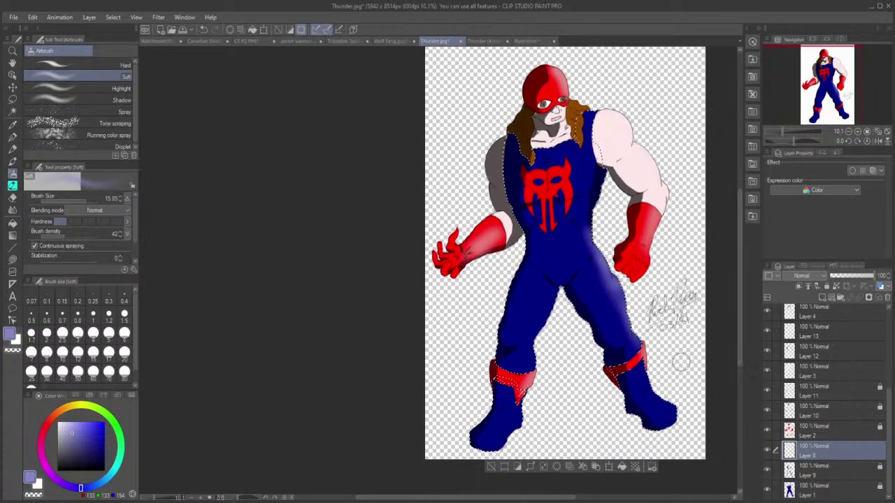
pyautogui.moveTo(657, 382); pyautogui.dragTo(672, 404)
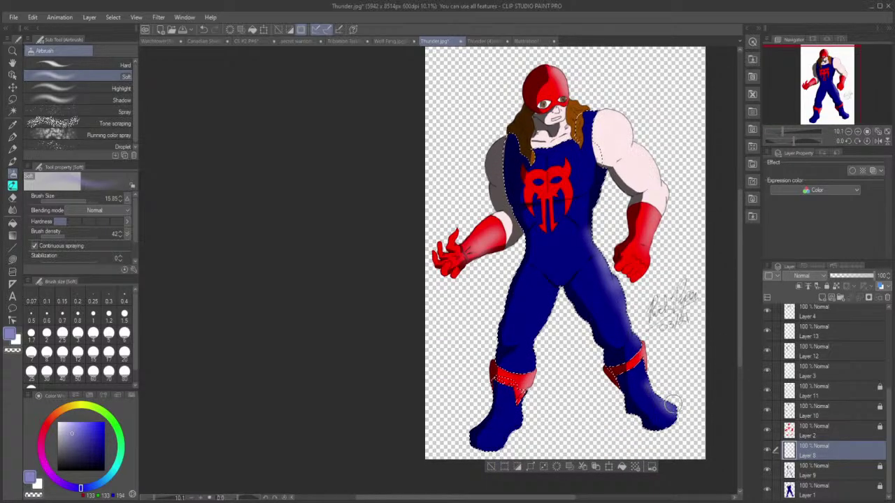
pyautogui.moveTo(490, 437); pyautogui.dragTo(510, 412)
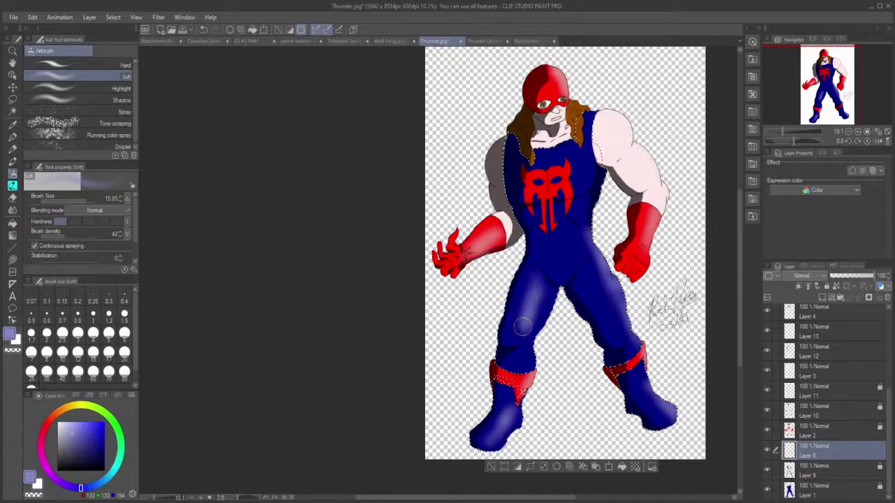
pyautogui.moveTo(522, 326); pyautogui.dragTo(526, 321)
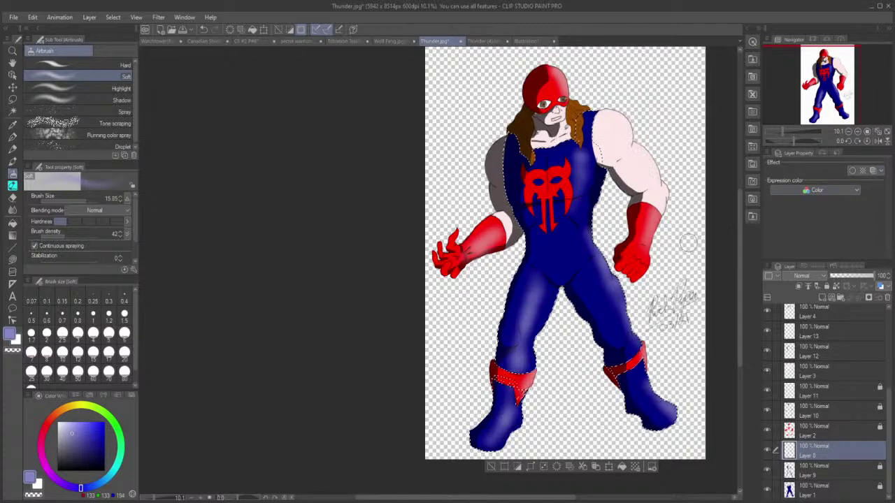
pyautogui.click(826, 287)
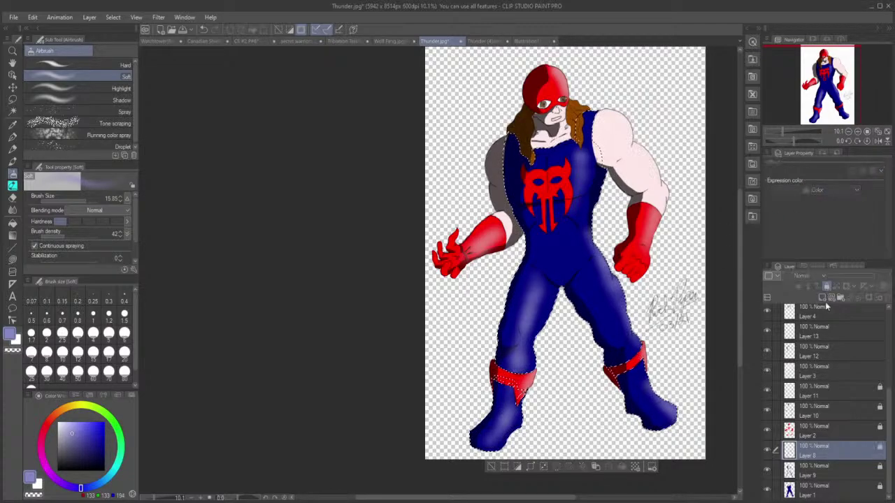
# Step: Select the skin areas painted on Layer 3 and keep that layer active
pyautogui.click(825, 369)
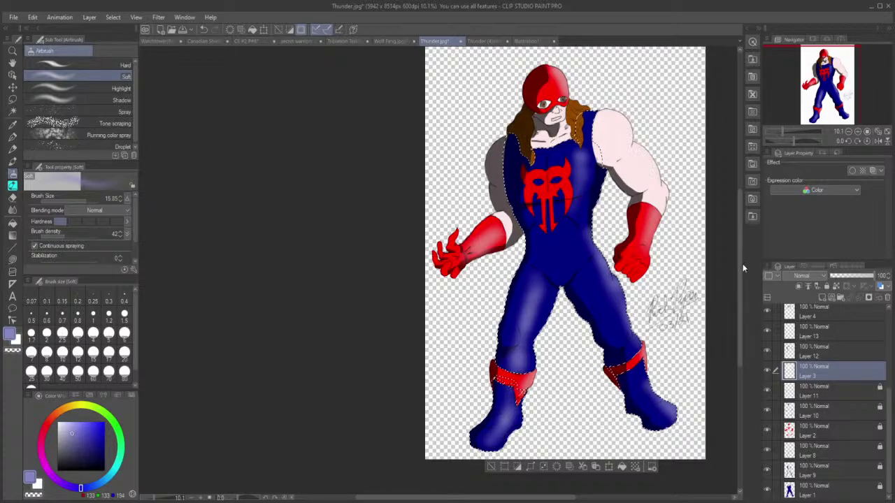
pyautogui.hotkey('ctrl', 'z')
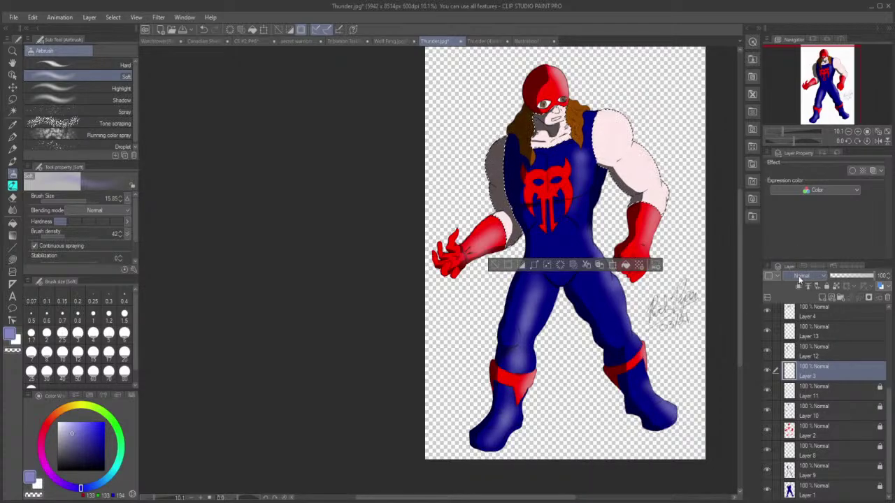
pyautogui.click(819, 295)
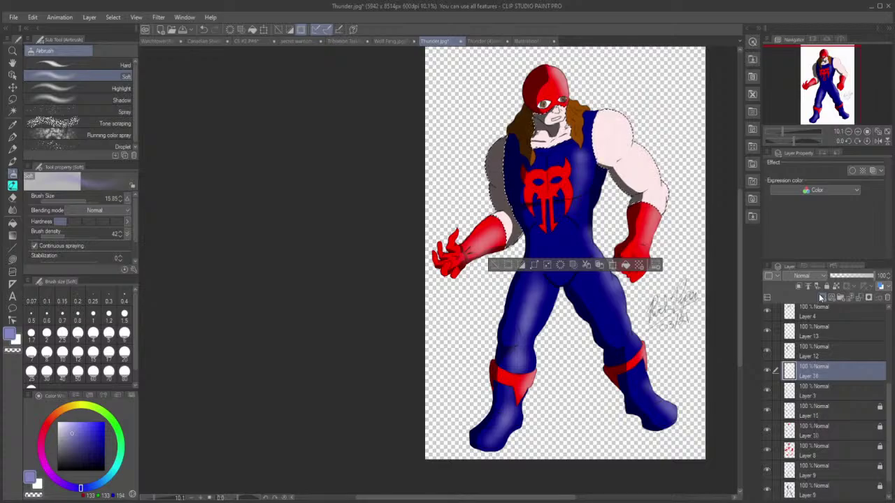
pyautogui.click(820, 295)
pyautogui.click(823, 420)
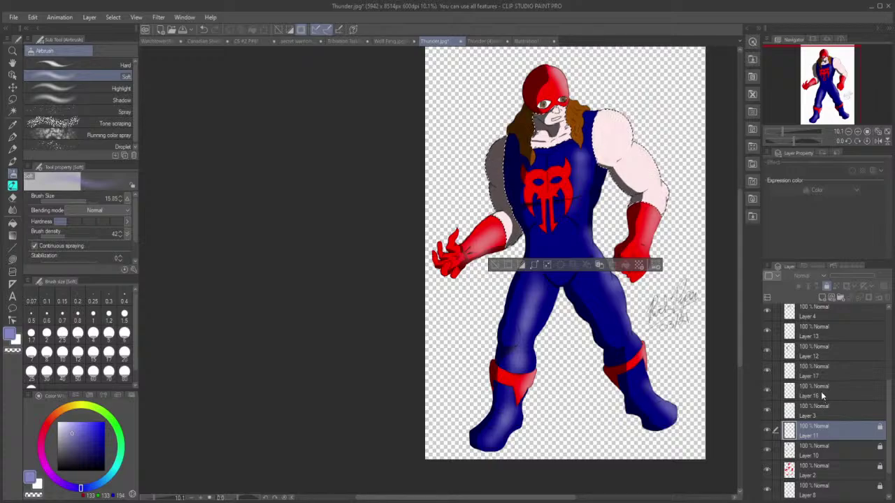
pyautogui.click(820, 392)
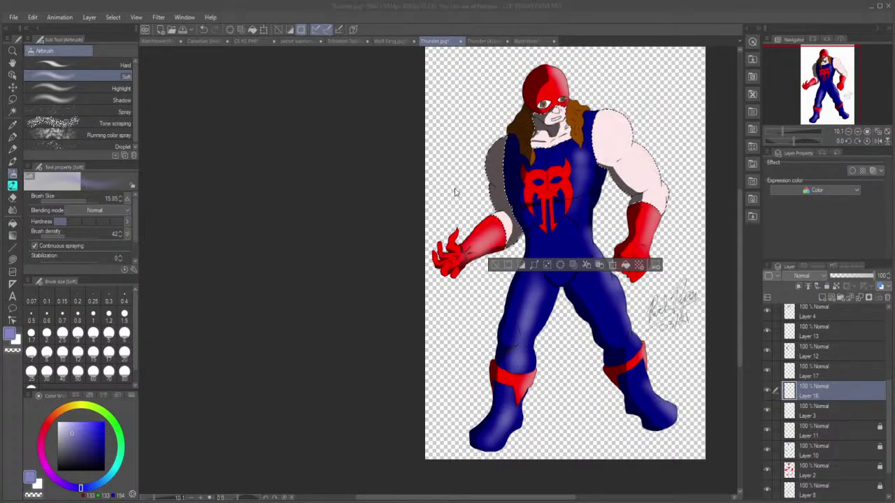
pyautogui.click(887, 297)
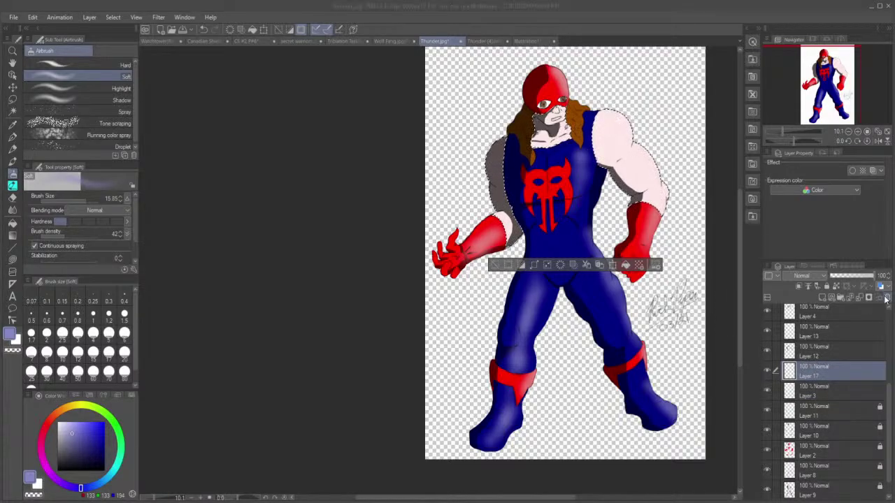
pyautogui.click(888, 297)
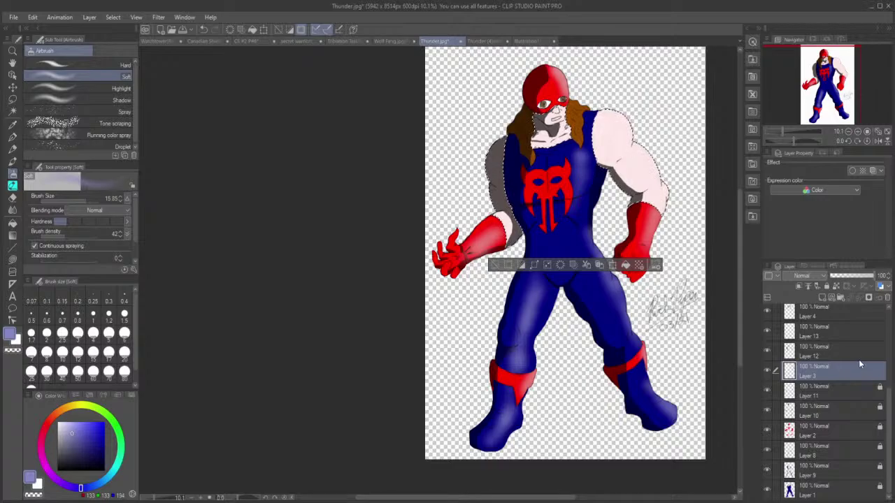
# Step: Lock Layer 3 and the skin's Layer 12 above it
pyautogui.click(825, 287)
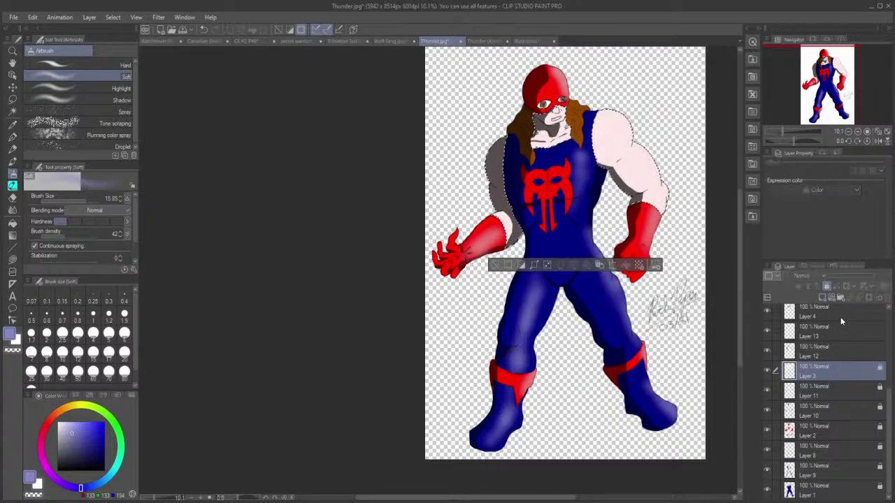
pyautogui.click(836, 350)
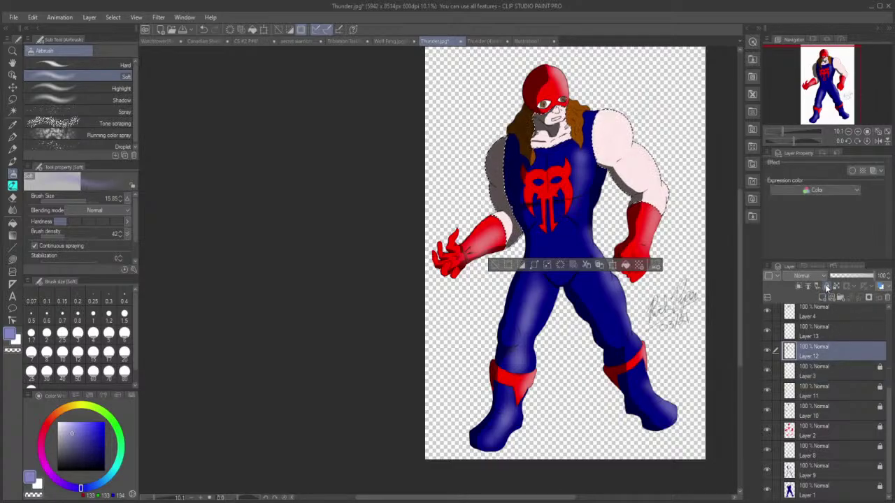
pyautogui.click(825, 288)
# Step: Spray pale blue highlights of RGB 236, 236, 255 on the arms, face and neck on Layer 13, and lock that layer
pyautogui.click(839, 336)
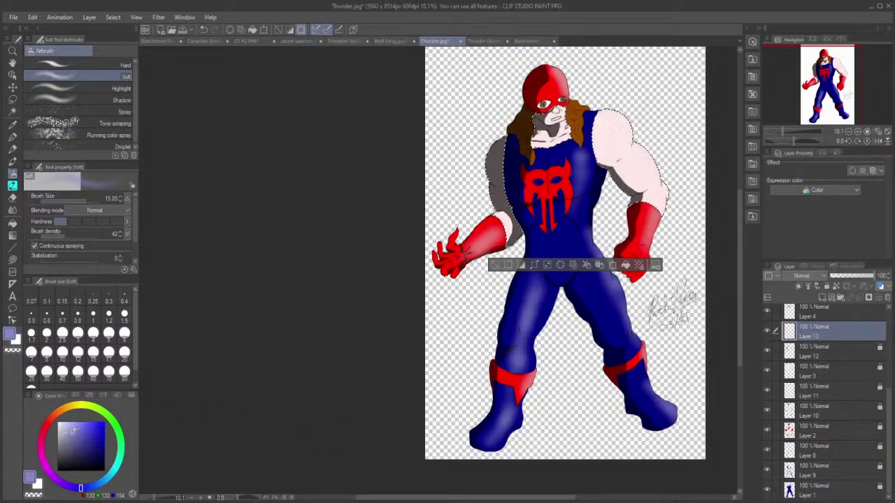
pyautogui.click(63, 424)
pyautogui.click(61, 418)
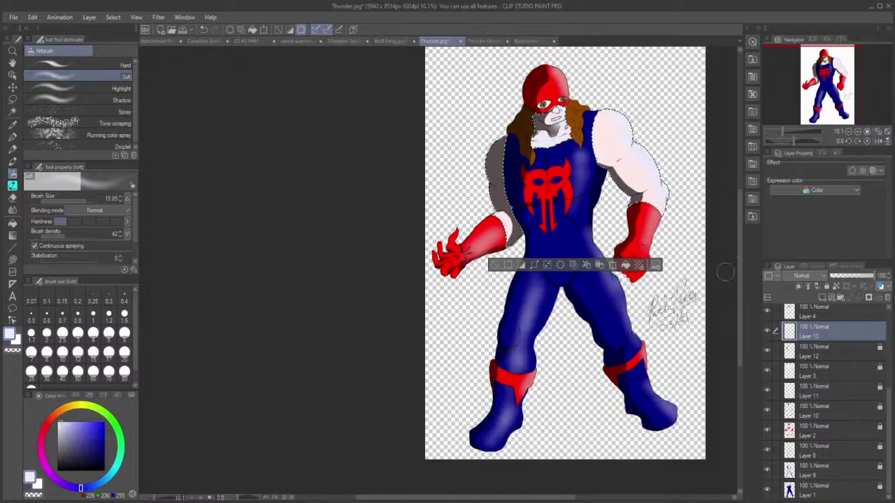
pyautogui.click(829, 288)
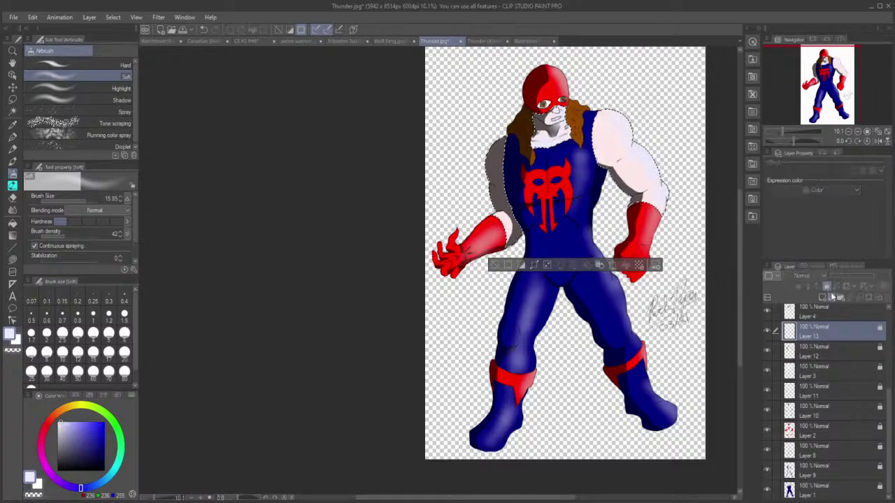
# Step: Select the hair areas painted on Layer 4 and make Layer 15 the active layer
pyautogui.scroll(4, 891, 311)
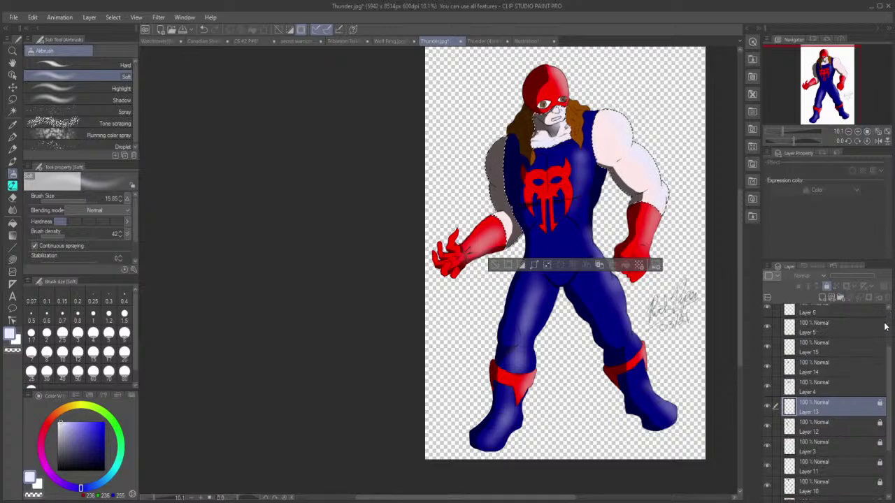
pyautogui.click(838, 388)
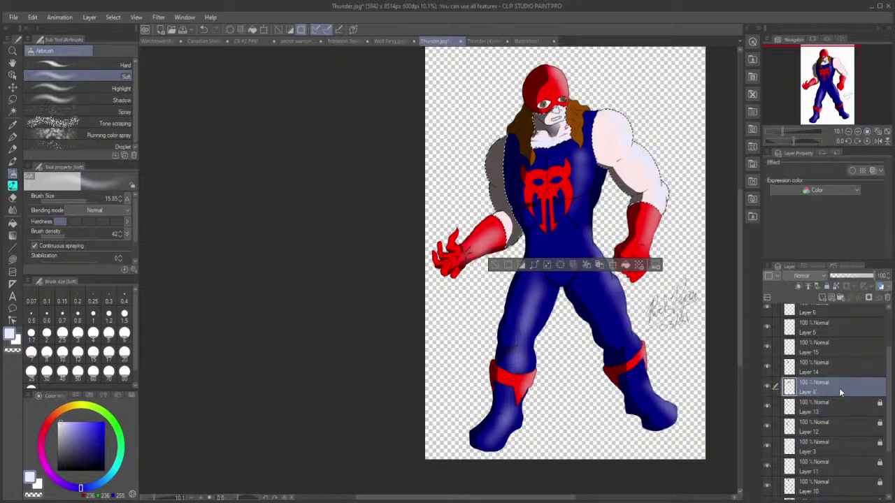
pyautogui.click(768, 387)
pyautogui.click(767, 387)
pyautogui.click(827, 349)
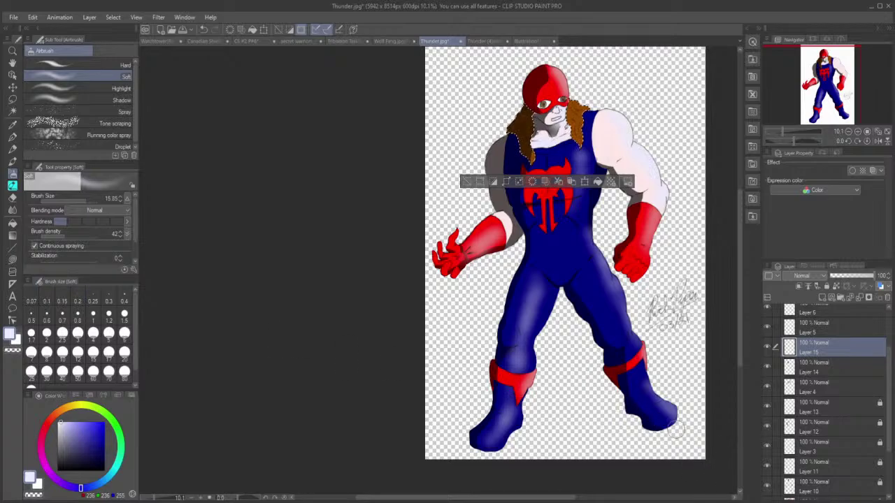
# Step: Sample the hair's brown and lighten it to a tan of RGB 212, 161, 110
pyautogui.click(11, 126)
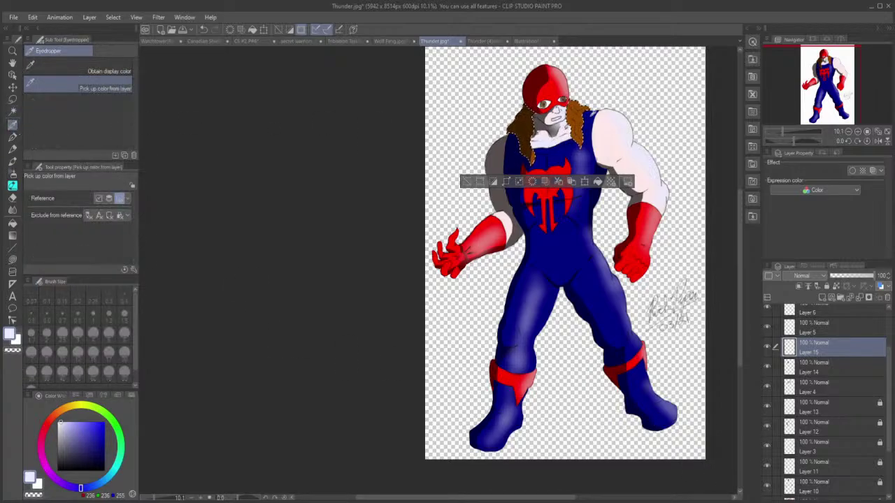
pyautogui.click(520, 136)
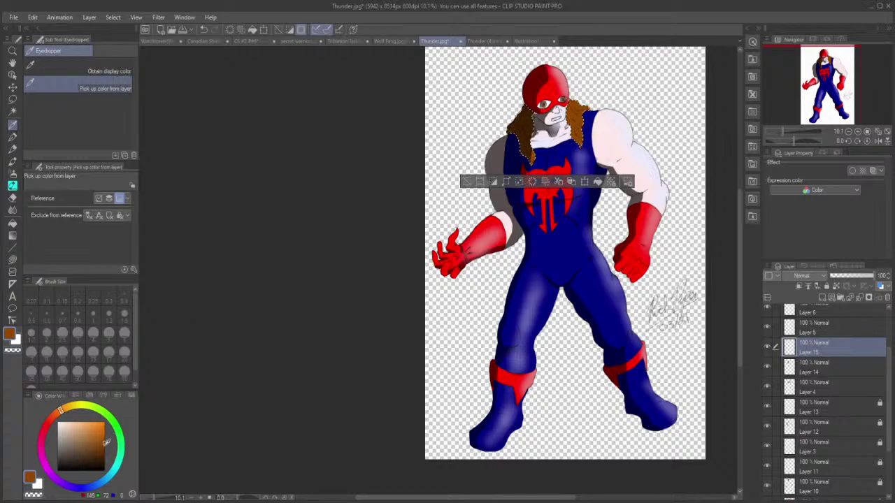
pyautogui.moveTo(106, 441); pyautogui.dragTo(83, 428)
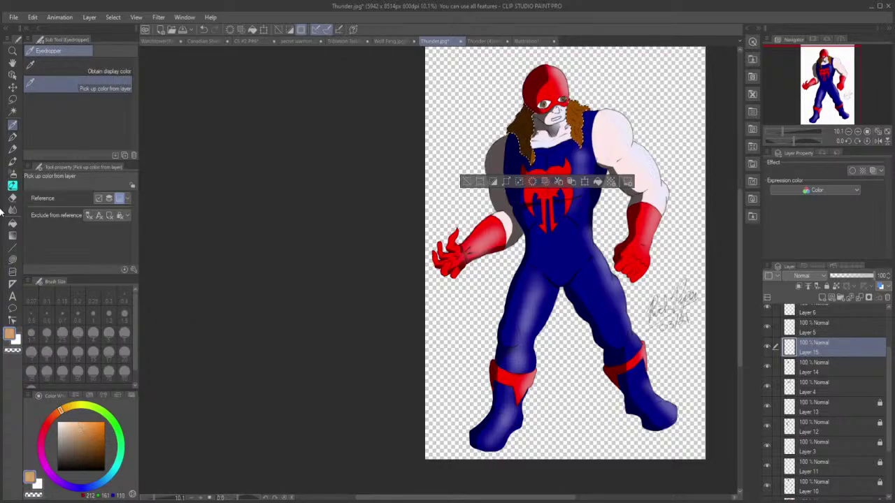
# Step: Spray tan highlights in the hair on Layer 15 with the Soft airbrush and make Layer 4 the active layer
pyautogui.click(12, 173)
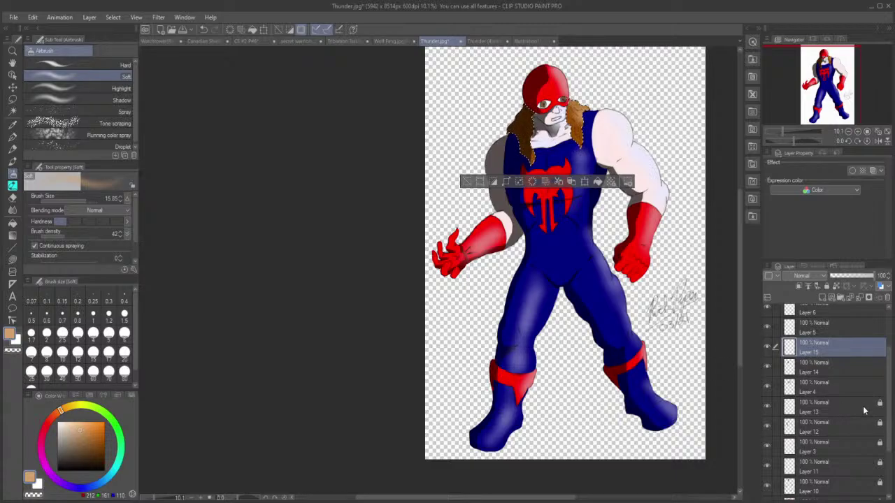
pyautogui.click(826, 390)
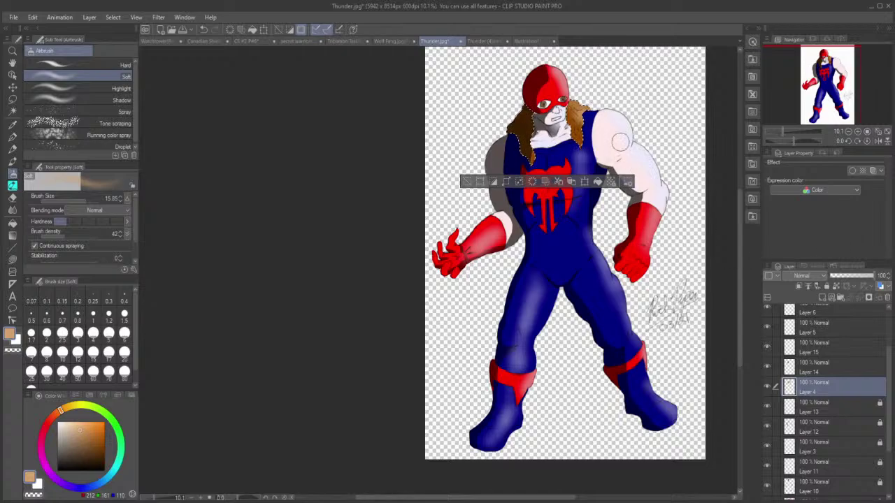
# Step: Lock the hair layers Layer 4, Layer 14 and Layer 15
pyautogui.scroll(1, 619, 123)
pyautogui.scroll(4, 618, 123)
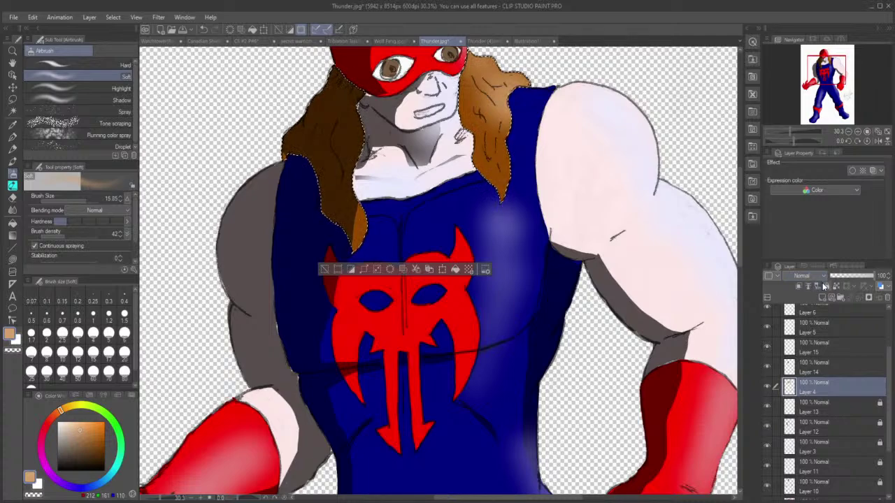
pyautogui.click(825, 286)
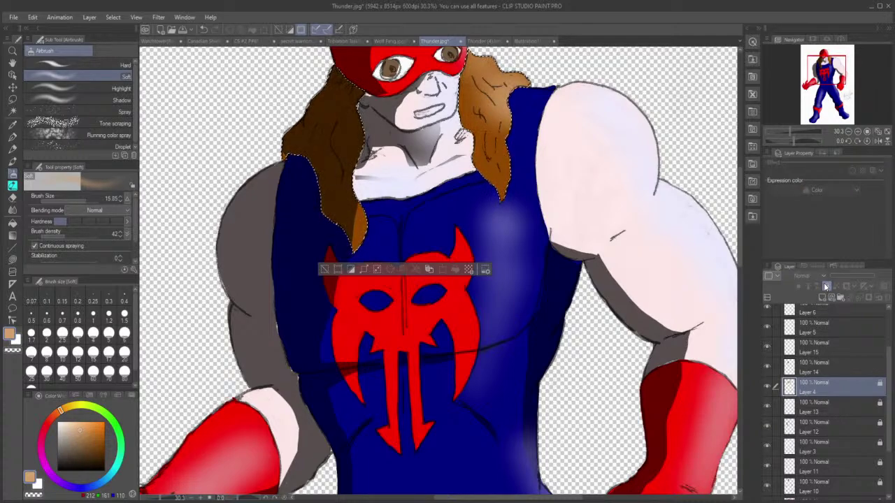
pyautogui.click(768, 387)
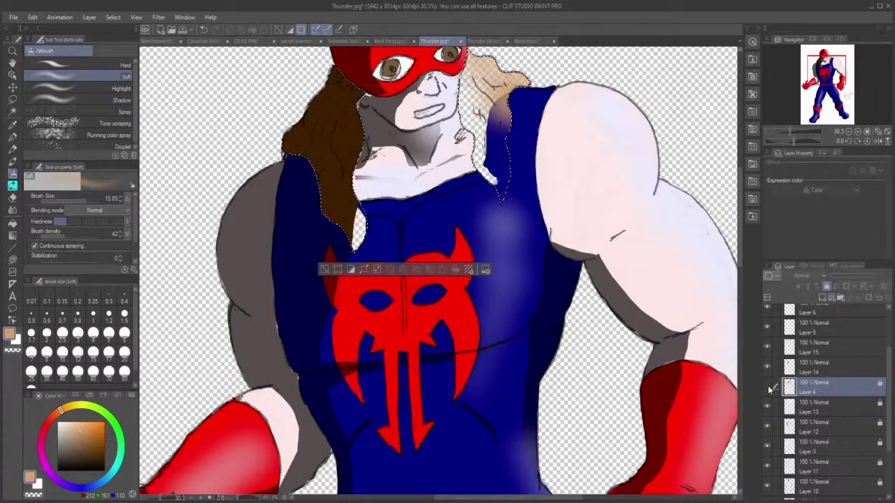
pyautogui.click(768, 387)
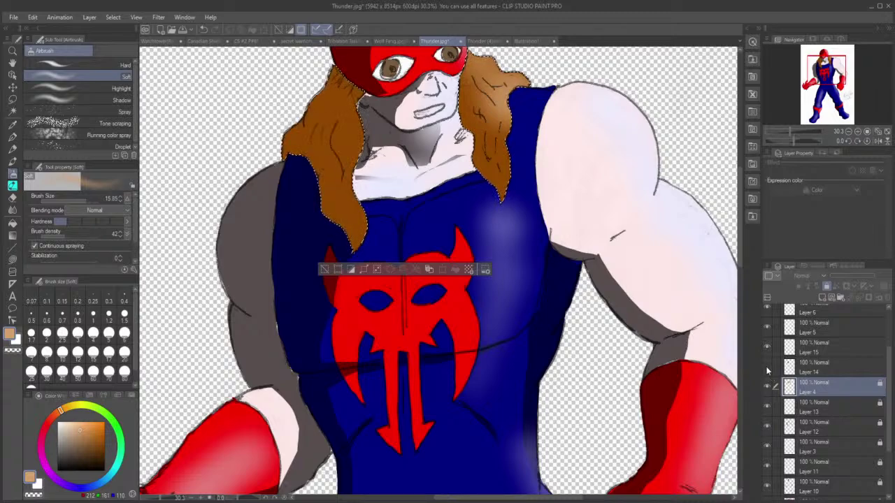
pyautogui.click(825, 362)
pyautogui.click(823, 286)
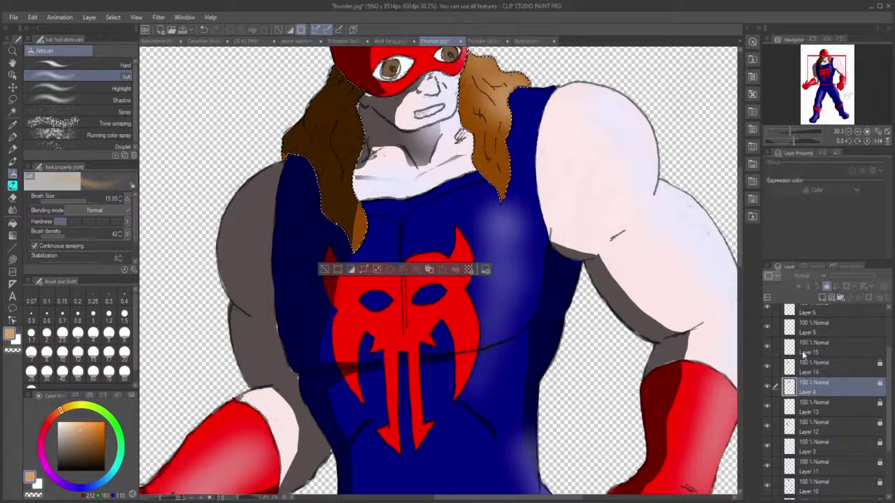
pyautogui.click(797, 349)
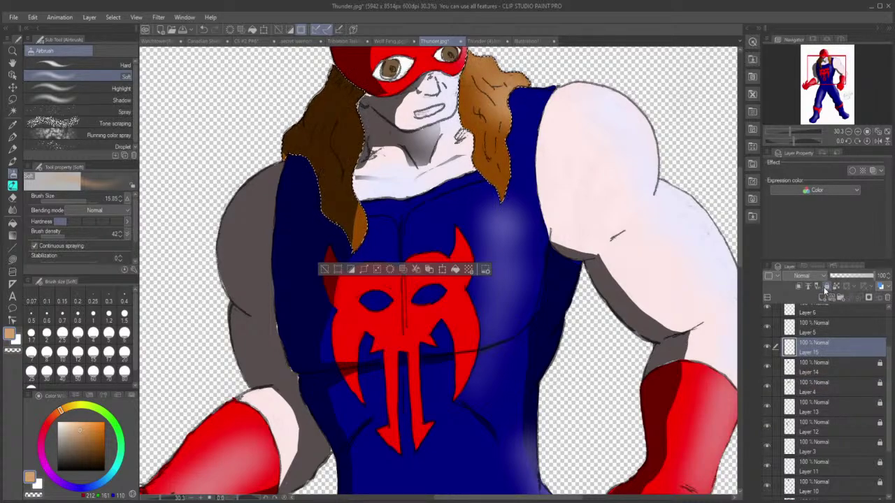
pyautogui.click(825, 287)
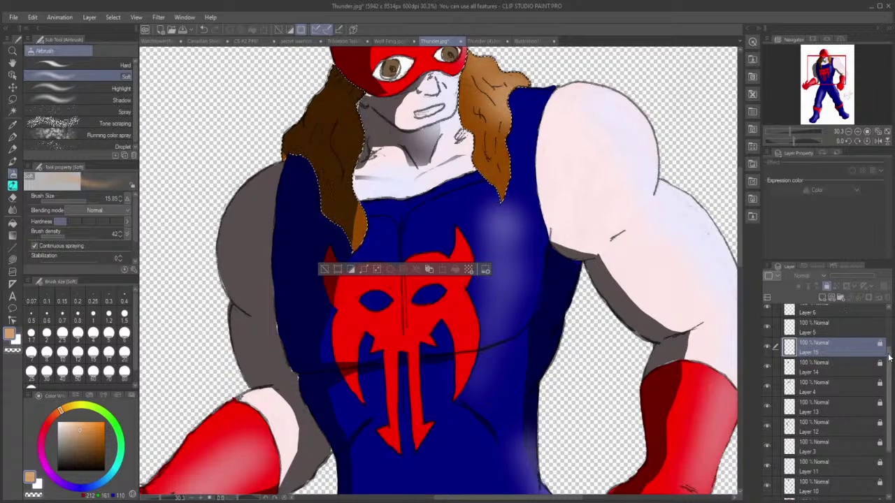
# Step: Make Layer 5 the active layer, switch the drawing colour to white and clear the hair selection
pyautogui.moveTo(886, 358); pyautogui.dragTo(892, 328)
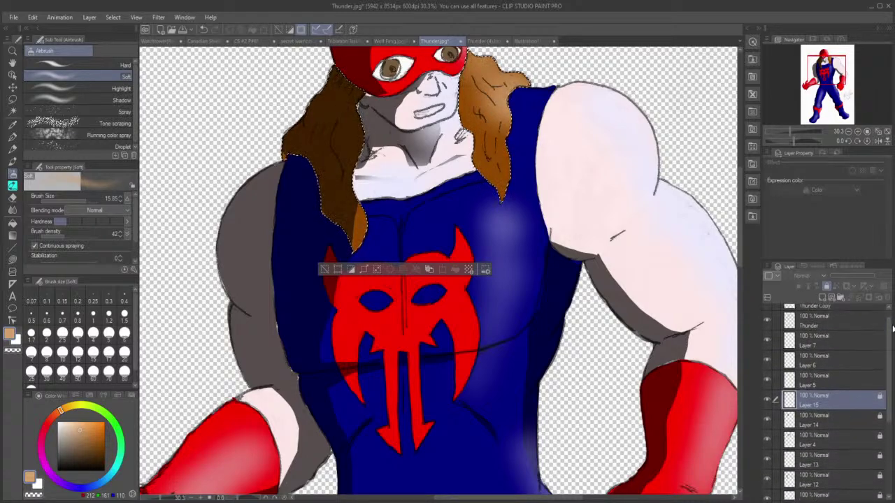
pyautogui.click(831, 384)
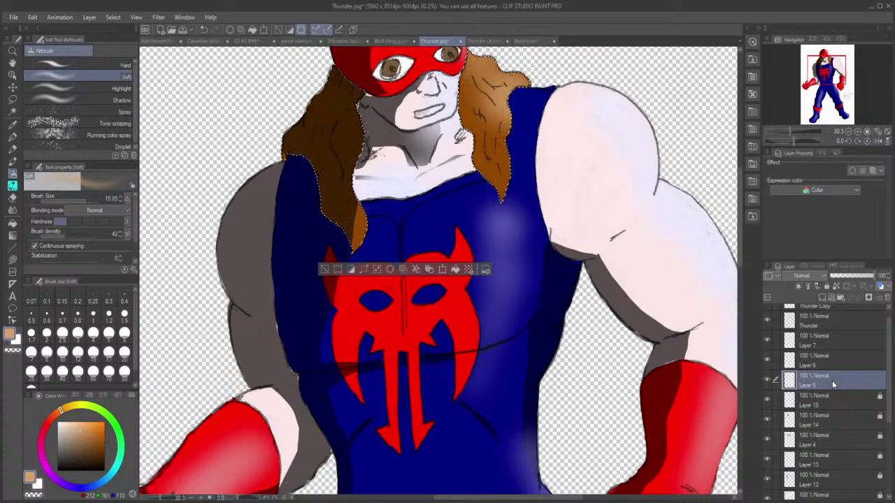
pyautogui.click(764, 382)
pyautogui.click(765, 382)
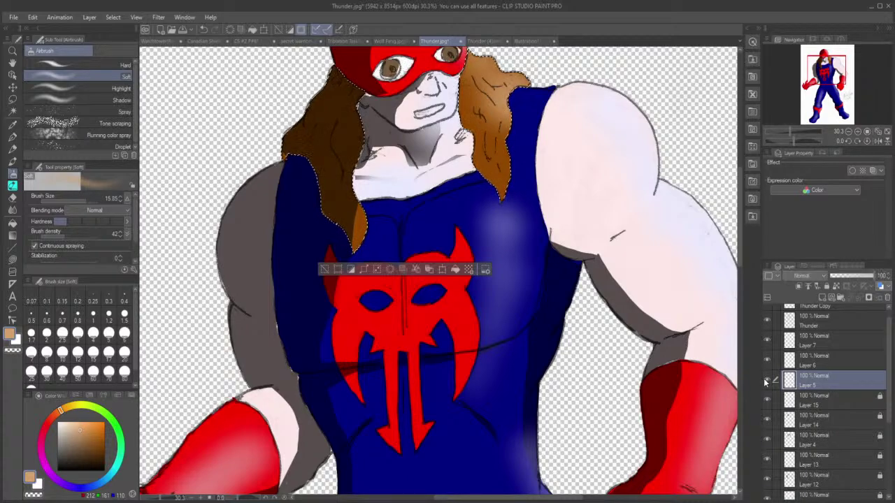
pyautogui.scroll(2, 599, 149)
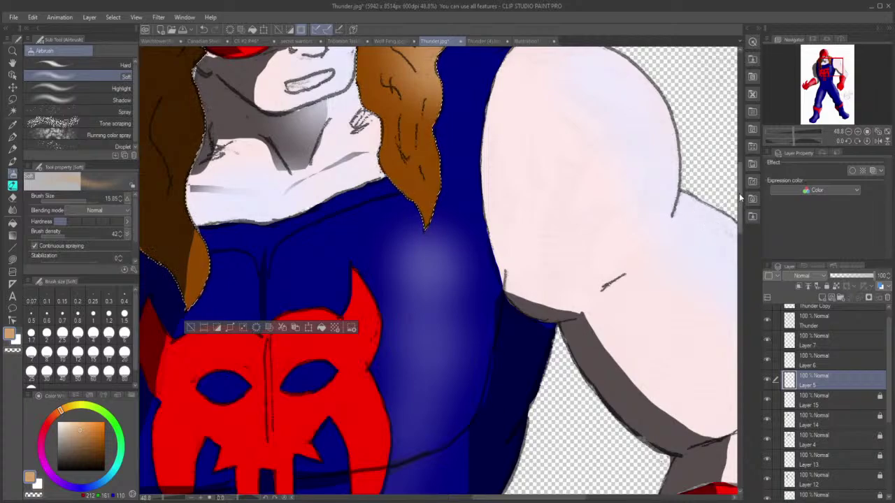
pyautogui.moveTo(741, 197); pyautogui.dragTo(743, 164)
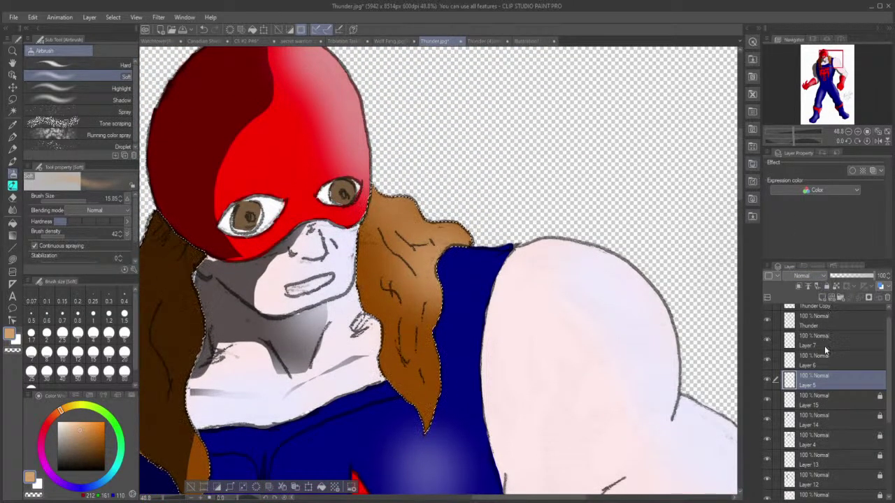
pyautogui.click(17, 340)
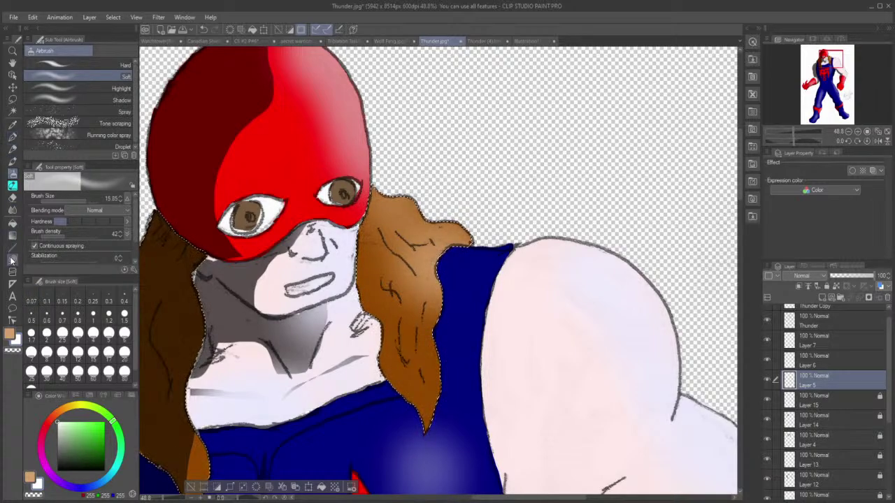
pyautogui.click(11, 259)
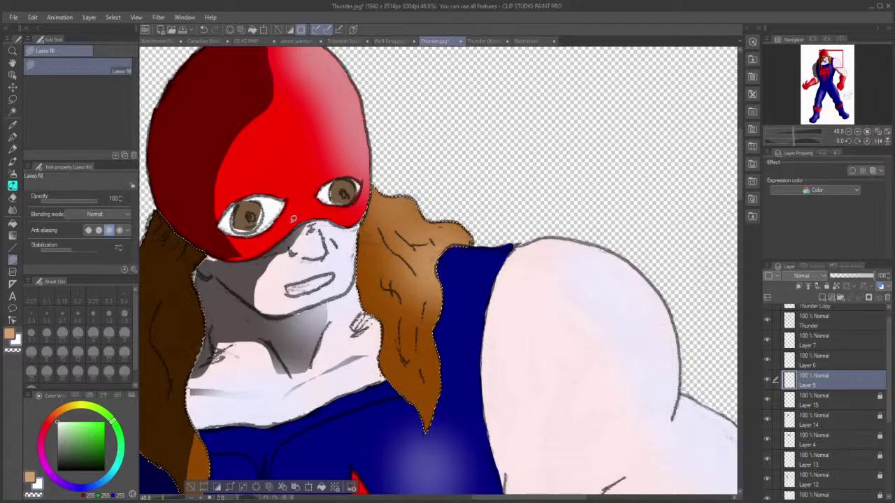
pyautogui.click(13, 102)
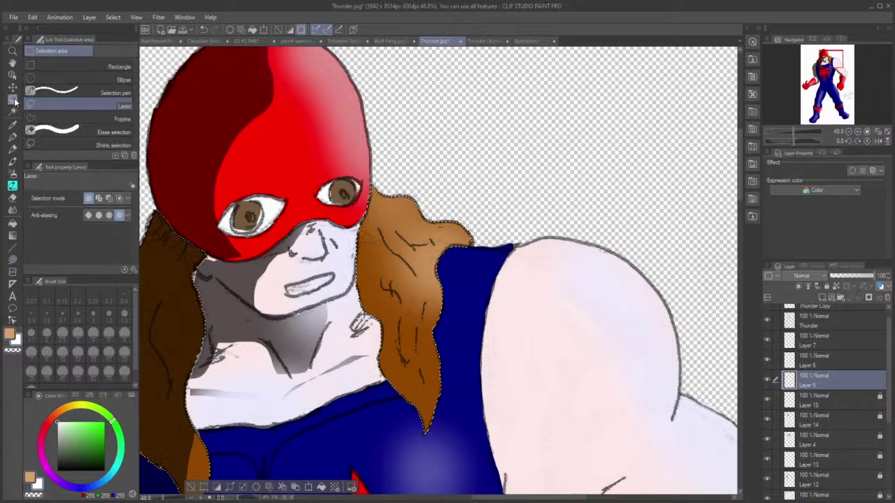
pyautogui.click(167, 126)
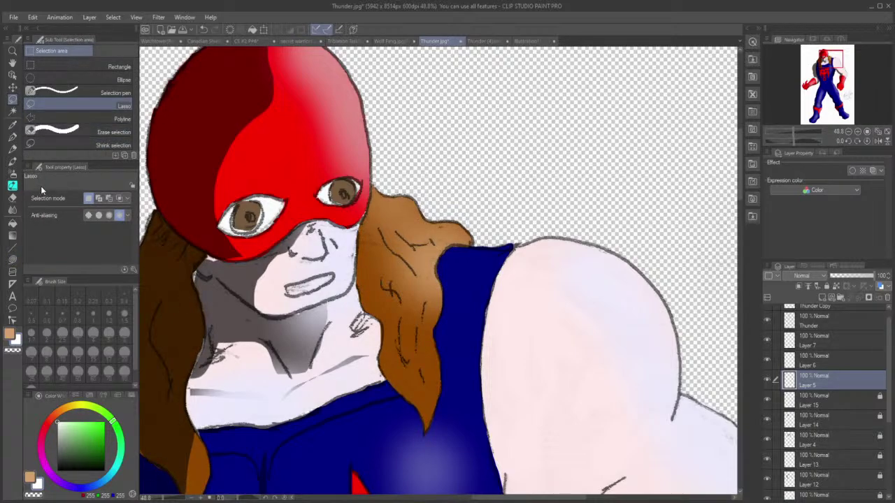
# Step: Touch up the white of the eye nearest the hair highlight with Lasso fill on Layer 5, and lock that layer
pyautogui.click(11, 260)
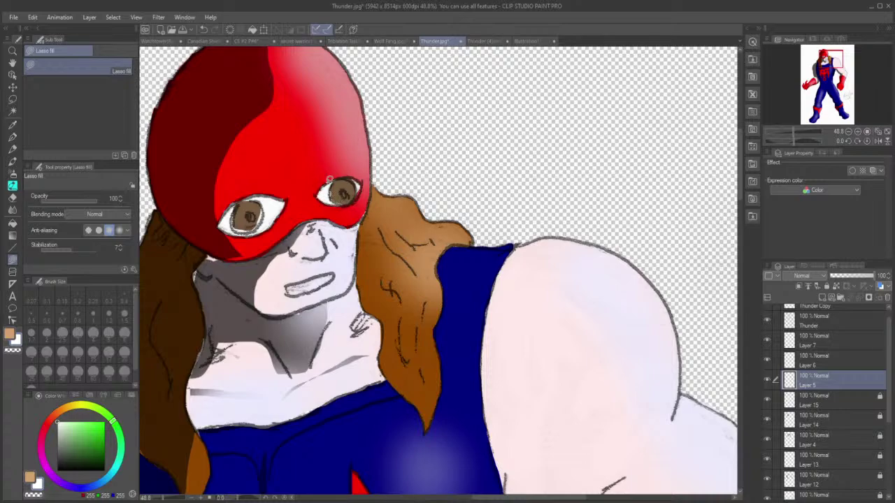
pyautogui.moveTo(353, 200); pyautogui.dragTo(361, 176)
pyautogui.click(827, 286)
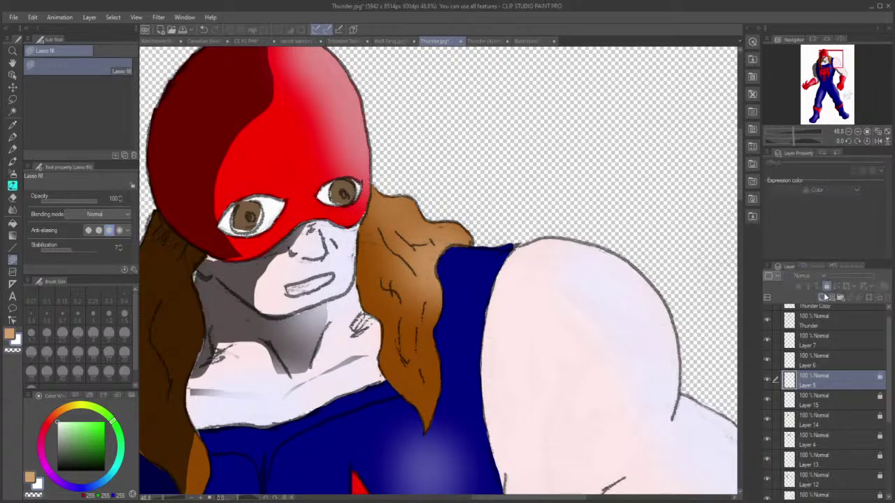
# Step: Sample the iris brown, touch up the iris on Layer 6 with Lasso fill, and lock that layer
pyautogui.click(828, 359)
pyautogui.click(767, 360)
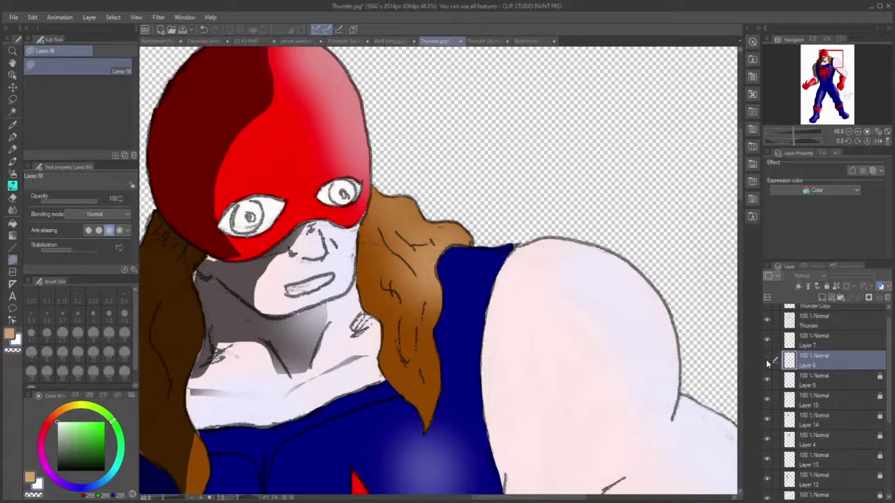
pyautogui.click(767, 361)
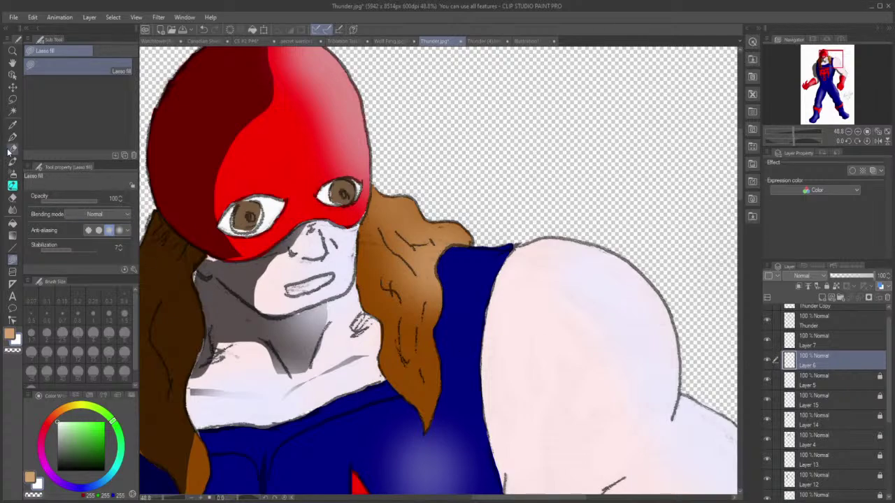
pyautogui.click(16, 126)
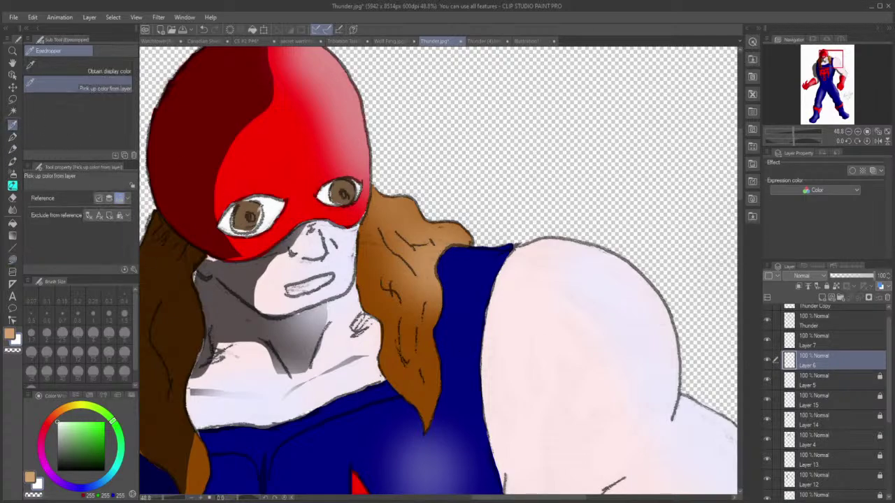
pyautogui.click(246, 214)
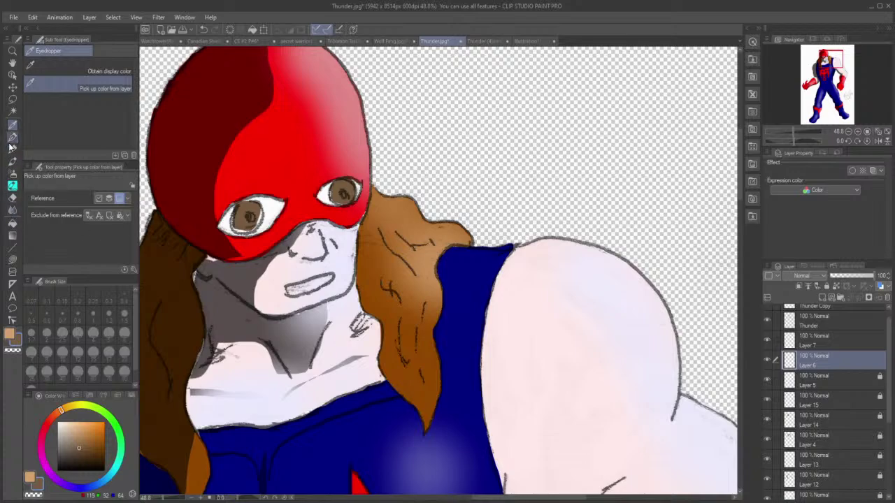
pyautogui.click(12, 259)
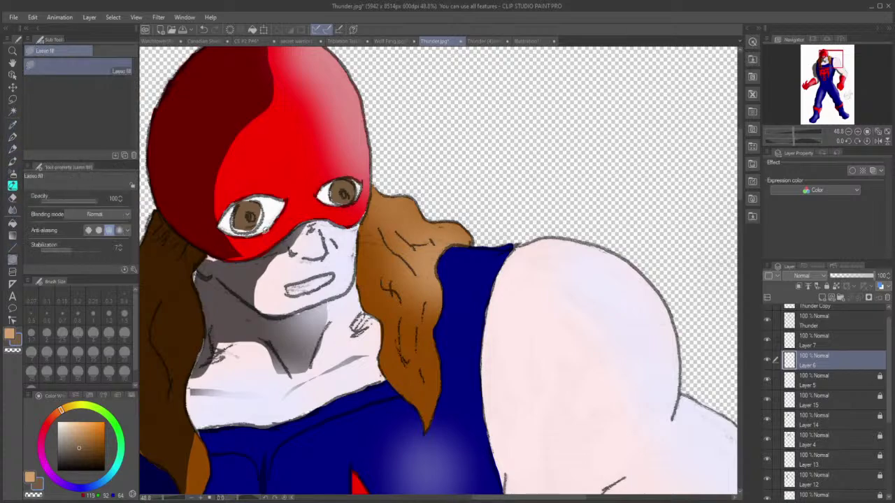
pyautogui.moveTo(233, 218); pyautogui.dragTo(236, 212)
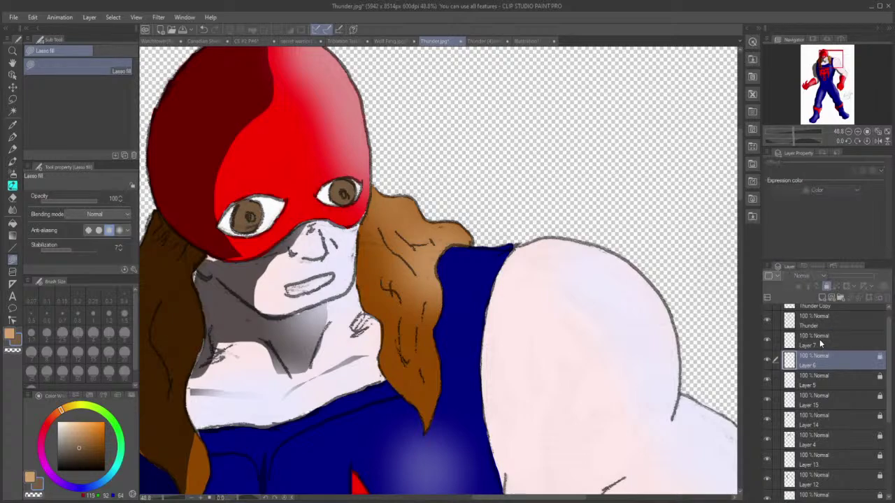
# Step: Set the colour to black and fill both pupils on Layer 7 with Lasso fill
pyautogui.click(780, 340)
pyautogui.click(767, 339)
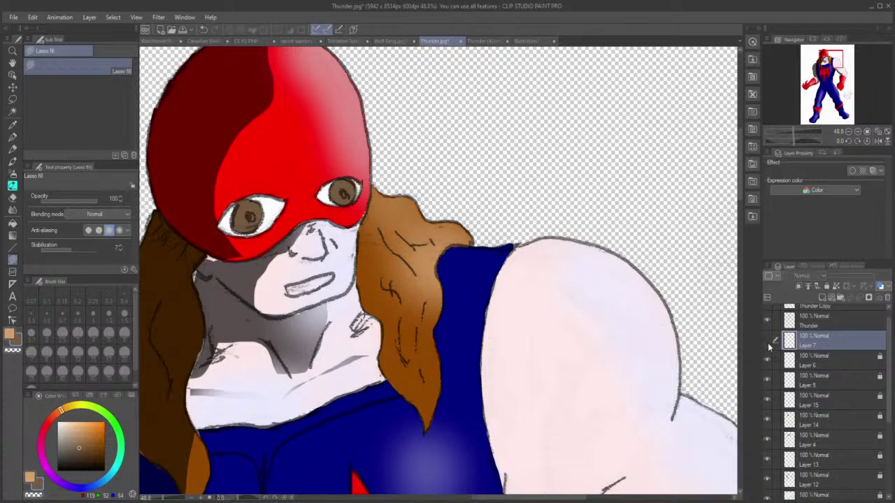
pyautogui.click(768, 342)
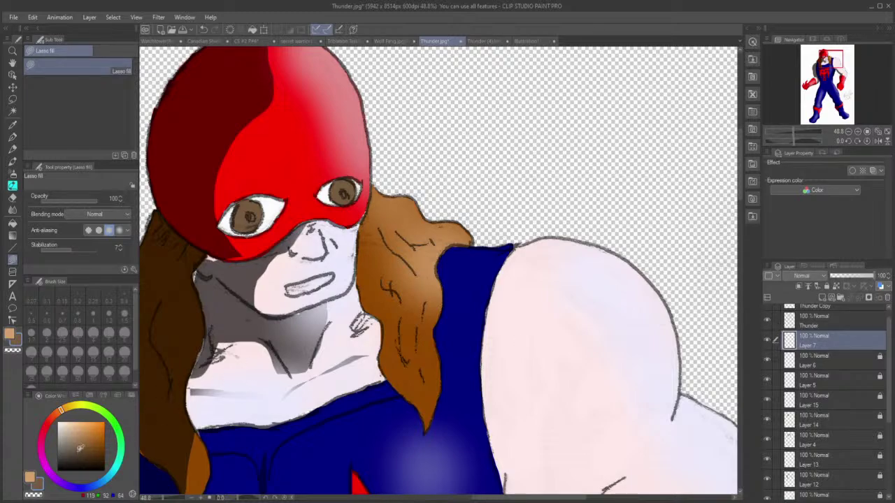
pyautogui.moveTo(81, 448); pyautogui.dragTo(105, 471)
pyautogui.moveTo(249, 212)
pyautogui.mouseDown()
pyautogui.moveTo(257, 216)
pyautogui.moveTo(250, 211)
pyautogui.mouseUp()
pyautogui.moveTo(355, 176)
pyautogui.mouseDown()
pyautogui.moveTo(344, 196)
pyautogui.moveTo(352, 193)
pyautogui.moveTo(346, 186)
pyautogui.mouseUp()
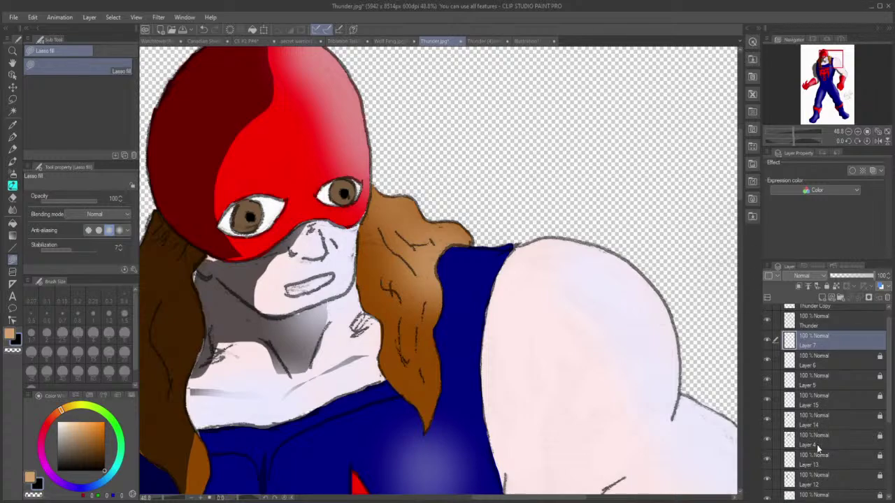
# Step: Check the area covered by Layer 3 by hiding and showing it, and make Layer 12 active and unlocked
pyautogui.click(891, 491)
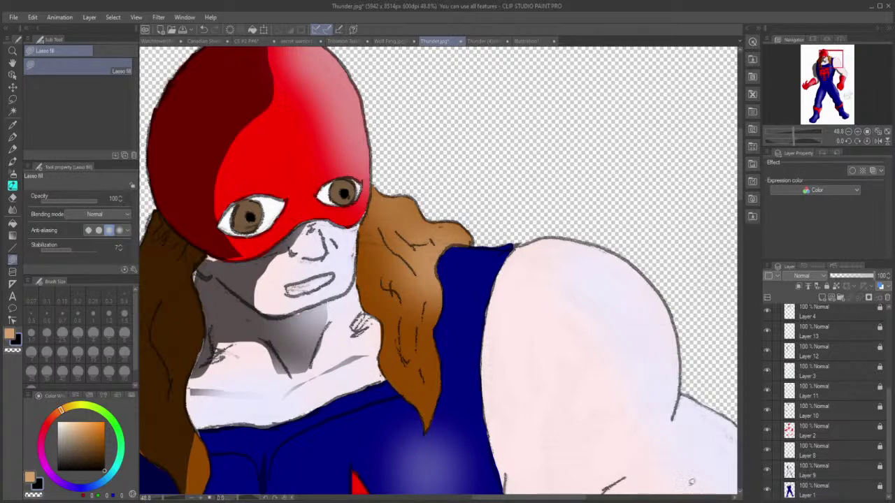
pyautogui.click(823, 411)
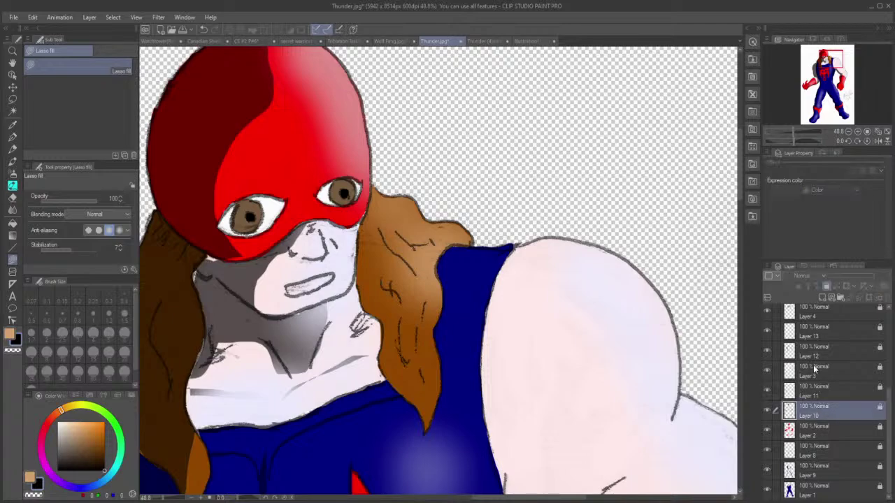
pyautogui.click(815, 370)
pyautogui.click(766, 371)
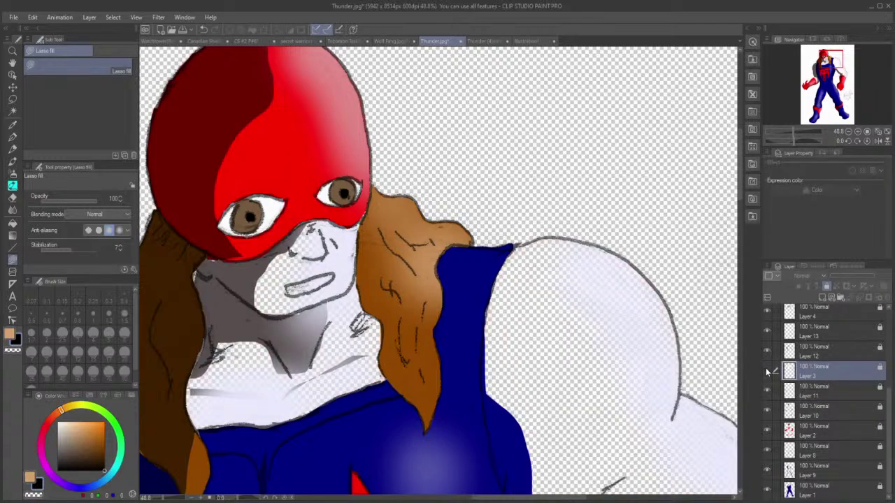
pyautogui.click(766, 370)
pyautogui.click(766, 370)
pyautogui.click(766, 371)
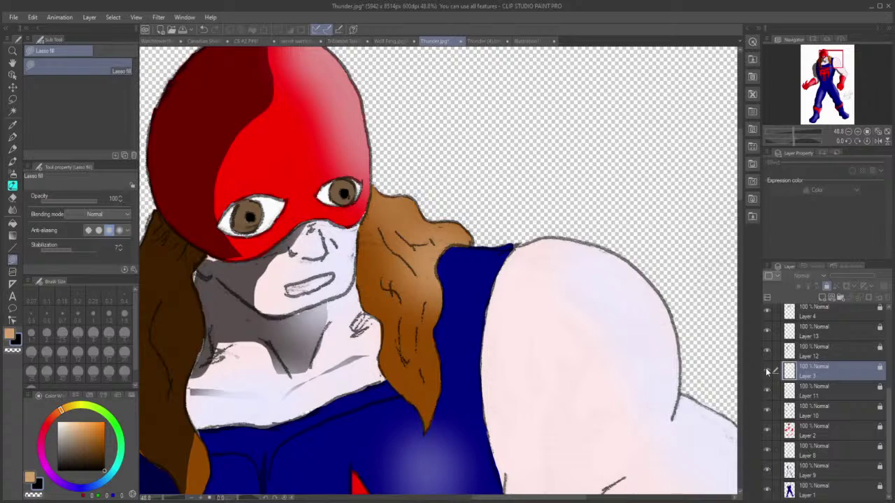
pyautogui.click(813, 354)
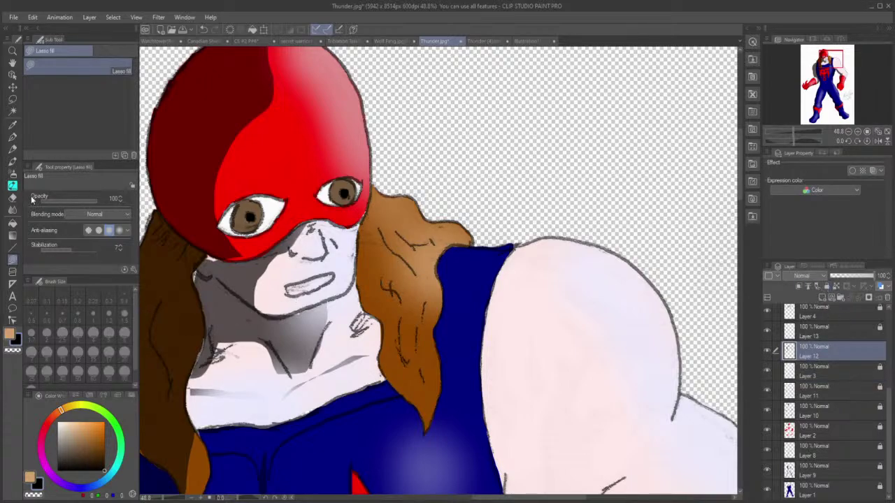
# Step: Sample the skin shadow's grey of RGB 87, 78, 78 and Lasso fill the unshaded gap between the mask and the hair on Layer 12
pyautogui.click(12, 125)
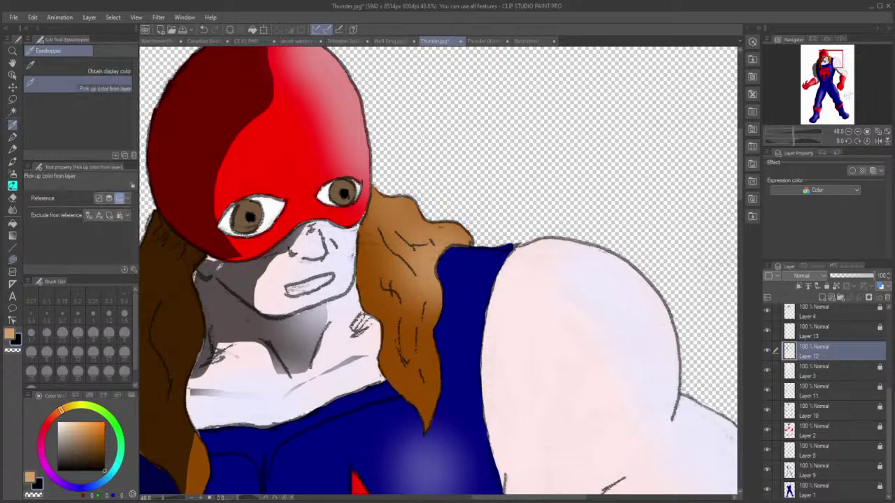
pyautogui.click(235, 275)
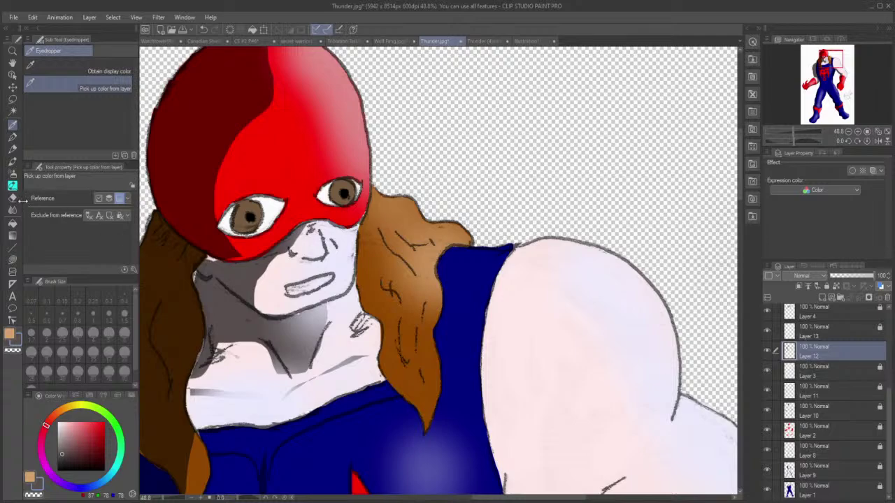
pyautogui.click(12, 259)
pyautogui.moveTo(204, 280)
pyautogui.mouseDown()
pyautogui.moveTo(197, 282)
pyautogui.moveTo(199, 261)
pyautogui.moveTo(211, 250)
pyautogui.moveTo(228, 259)
pyautogui.moveTo(218, 285)
pyautogui.mouseUp()
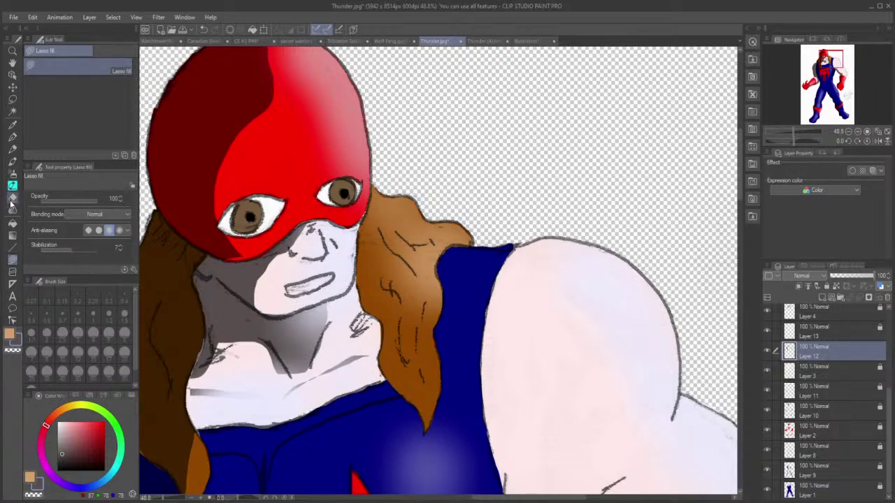
# Step: Erase the stray skin shadow around the neck and collarbone on Layer 12 with the Kneaded eraser at size 2.51
pyautogui.click(11, 198)
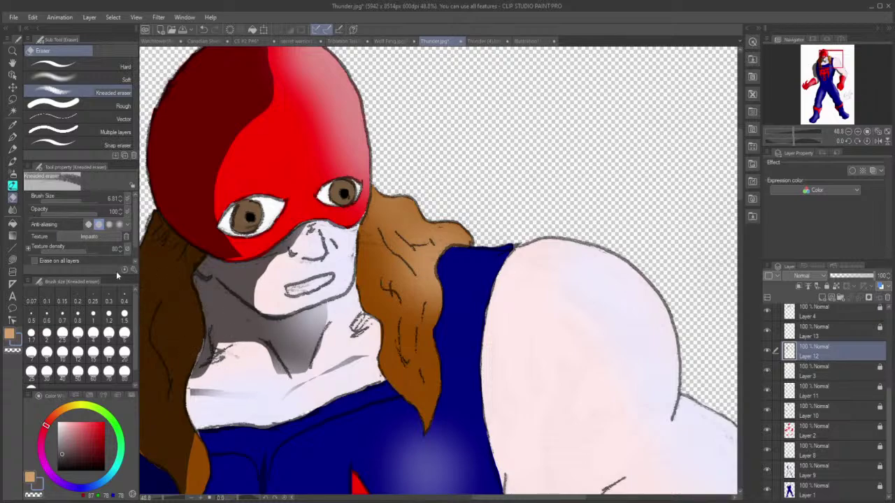
pyautogui.moveTo(80, 203); pyautogui.dragTo(75, 200)
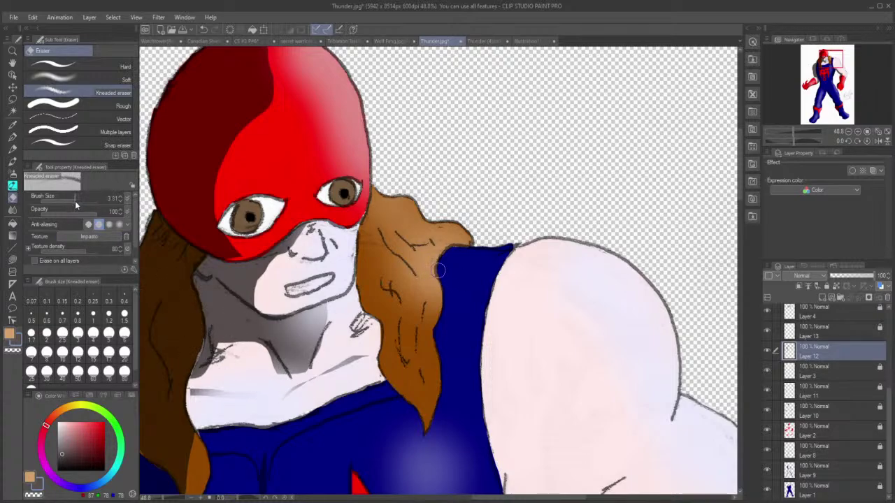
pyautogui.moveTo(264, 364)
pyautogui.mouseDown()
pyautogui.moveTo(281, 381)
pyautogui.moveTo(252, 348)
pyautogui.mouseUp()
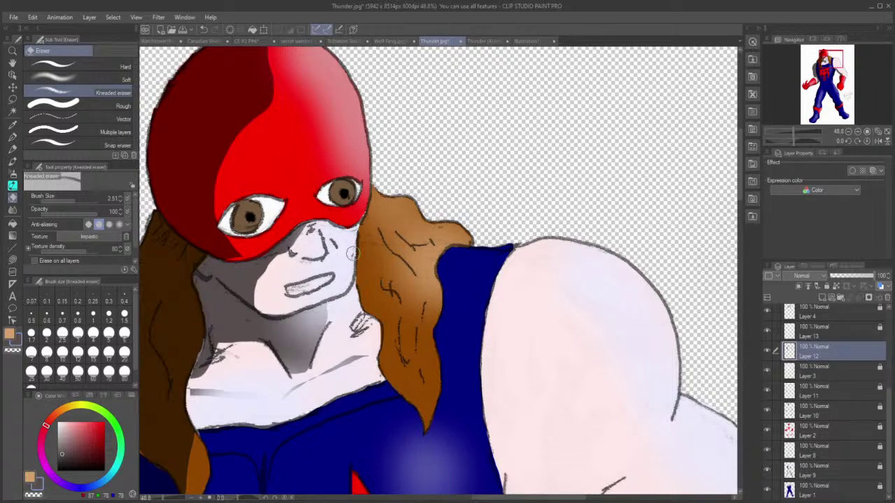
# Step: Make Layer 10 active and unlocked, and sample the dark red of RGB 108, 0, 0 from the shaded side of the clenched glove
pyautogui.scroll(-5, 353, 255)
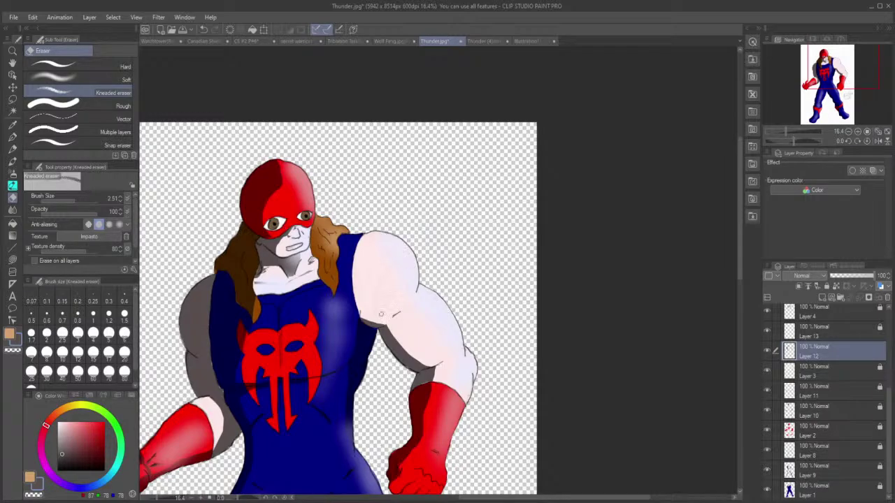
pyautogui.click(812, 433)
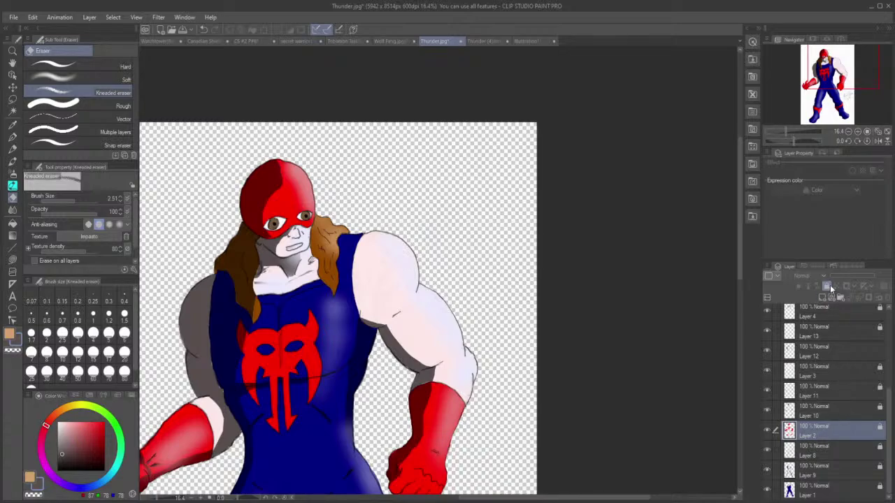
pyautogui.click(854, 413)
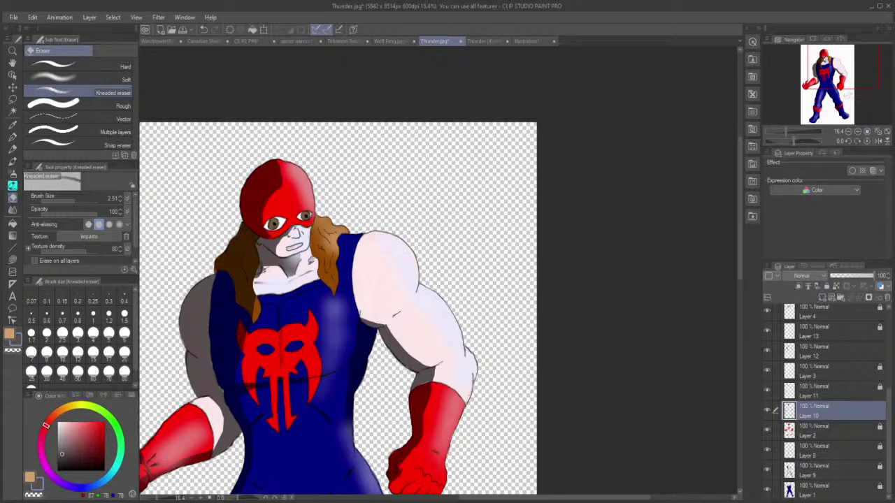
pyautogui.scroll(2, 416, 386)
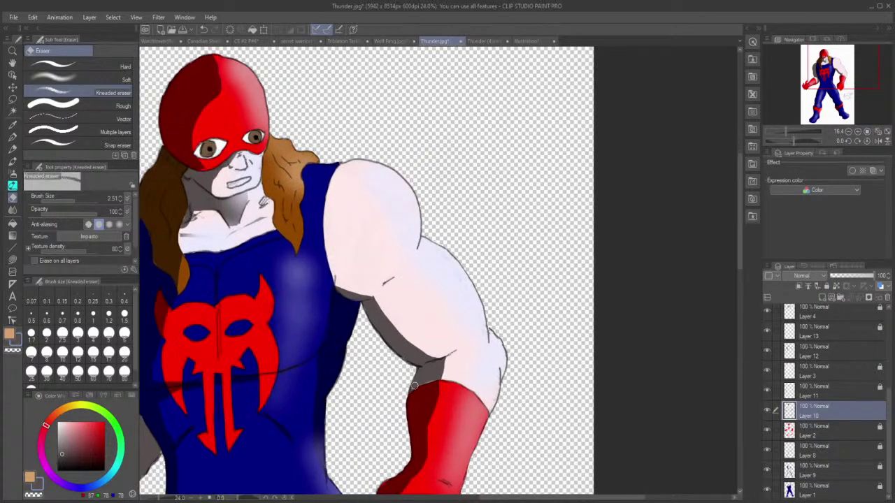
pyautogui.scroll(3, 414, 385)
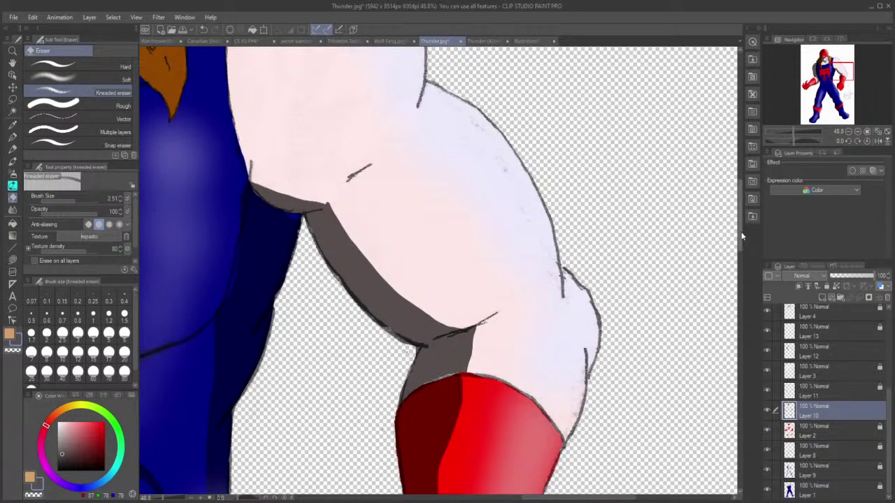
pyautogui.moveTo(742, 226); pyautogui.dragTo(746, 276)
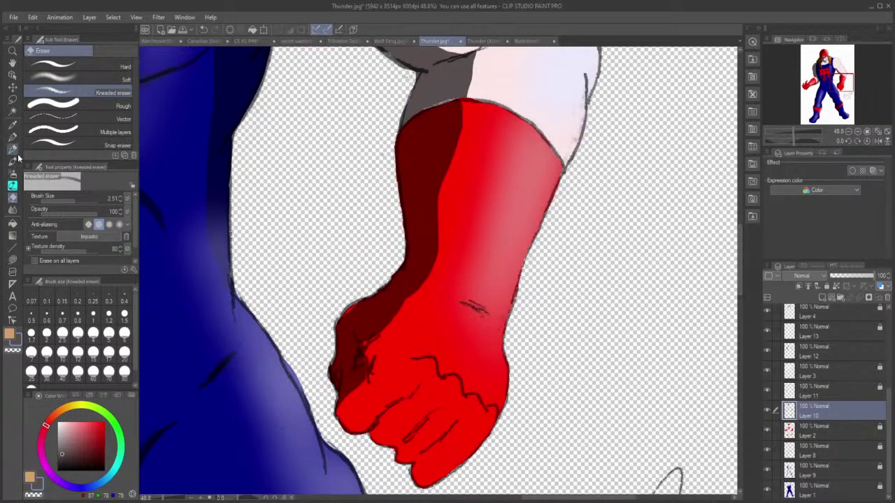
pyautogui.click(13, 124)
pyautogui.click(352, 321)
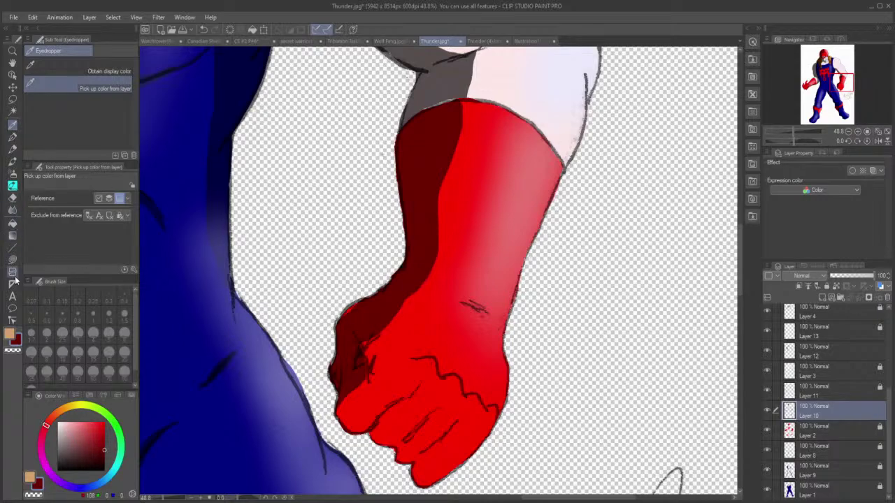
# Step: Lasso fill the unshaded gap along the fist's outer edge and the creases between the gloved fingers on Layer 10
pyautogui.click(12, 259)
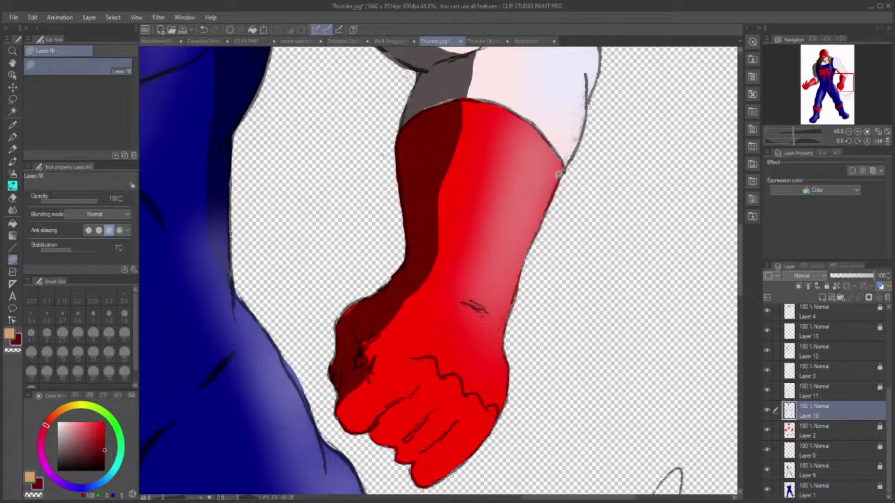
pyautogui.moveTo(354, 314)
pyautogui.mouseDown()
pyautogui.moveTo(340, 316)
pyautogui.moveTo(371, 295)
pyautogui.mouseUp()
pyautogui.moveTo(395, 400)
pyautogui.mouseDown()
pyautogui.moveTo(372, 428)
pyautogui.moveTo(399, 399)
pyautogui.moveTo(413, 429)
pyautogui.moveTo(397, 446)
pyautogui.moveTo(426, 416)
pyautogui.moveTo(445, 432)
pyautogui.moveTo(413, 461)
pyautogui.moveTo(454, 420)
pyautogui.mouseUp()
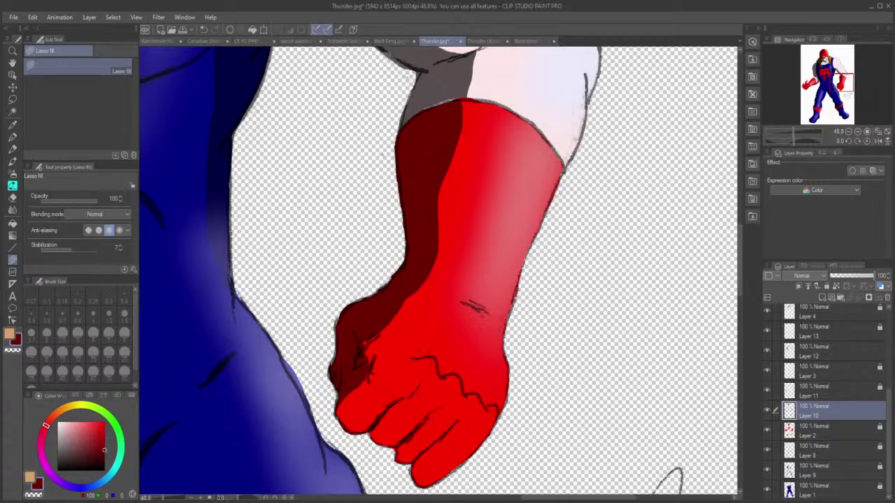
pyautogui.moveTo(417, 459)
pyautogui.mouseDown()
pyautogui.moveTo(456, 419)
pyautogui.moveTo(415, 461)
pyautogui.moveTo(400, 440)
pyautogui.moveTo(430, 411)
pyautogui.moveTo(397, 445)
pyautogui.mouseUp()
pyautogui.moveTo(379, 412)
pyautogui.mouseDown()
pyautogui.moveTo(414, 386)
pyautogui.moveTo(379, 414)
pyautogui.mouseUp()
# Step: Bring the whole superhero figure into view and examine its overall shading
pyautogui.scroll(-1, 308, 169)
pyautogui.scroll(-3, 308, 170)
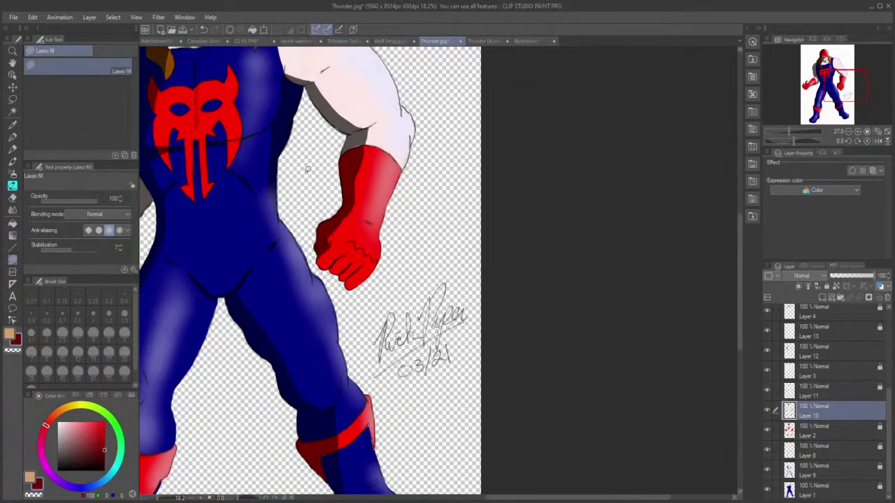
pyautogui.scroll(-3, 308, 169)
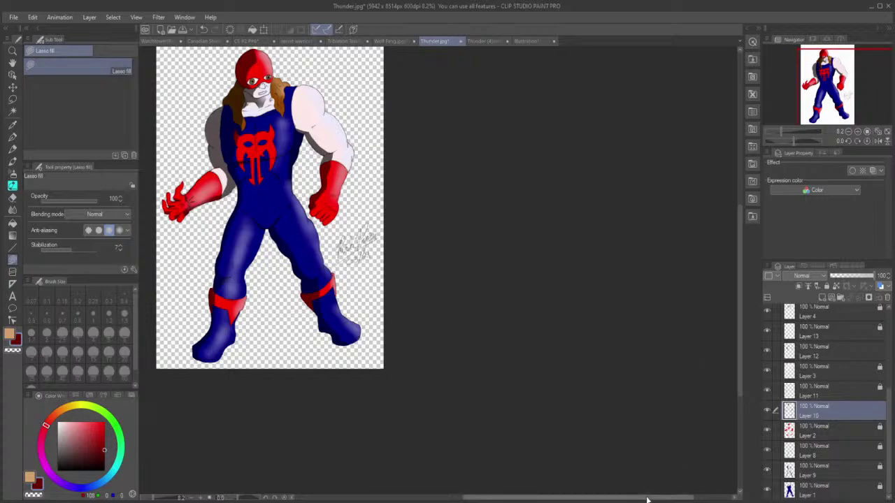
pyautogui.moveTo(645, 498); pyautogui.dragTo(584, 499)
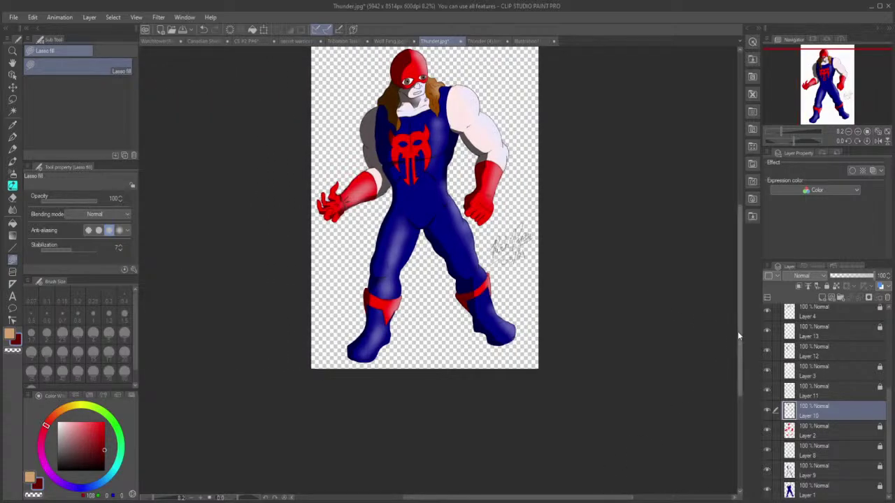
pyautogui.moveTo(738, 332); pyautogui.dragTo(739, 305)
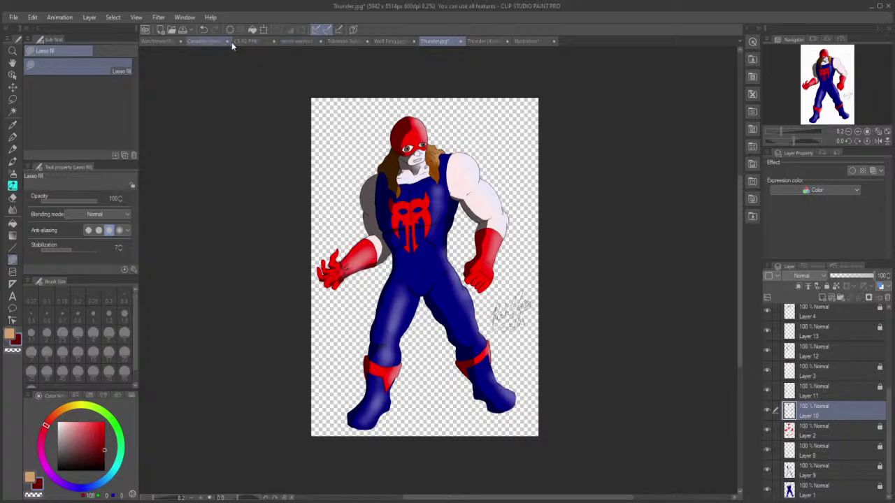
# Step: Switch to the CS #2 P#6 comic page and look over its fire truck and superhero panels
pyautogui.click(249, 40)
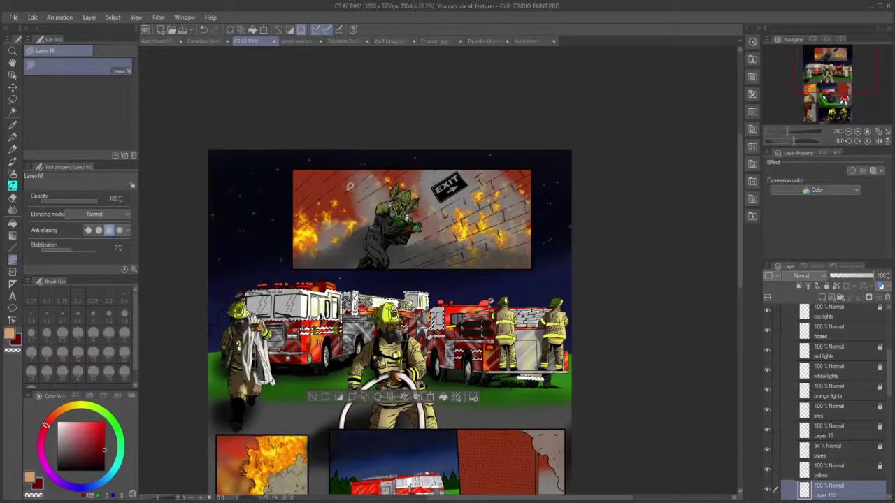
pyautogui.scroll(-1, 349, 185)
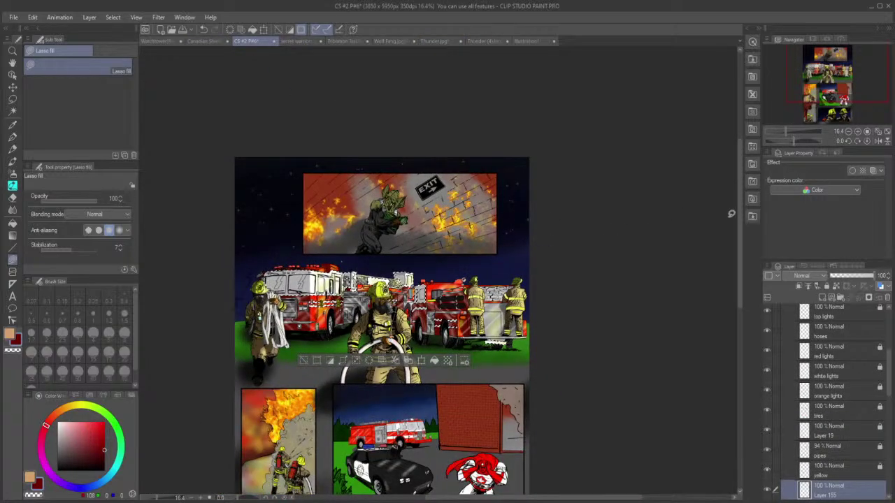
pyautogui.moveTo(739, 218); pyautogui.dragTo(734, 256)
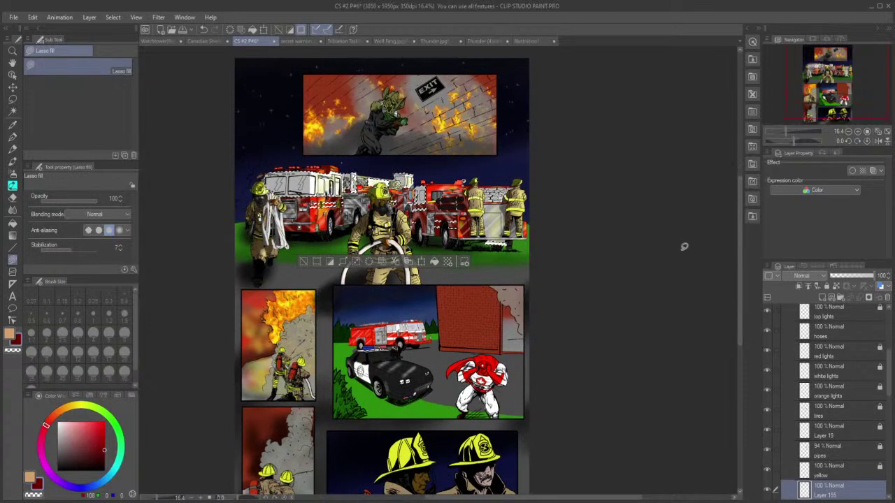
pyautogui.scroll(1, 628, 235)
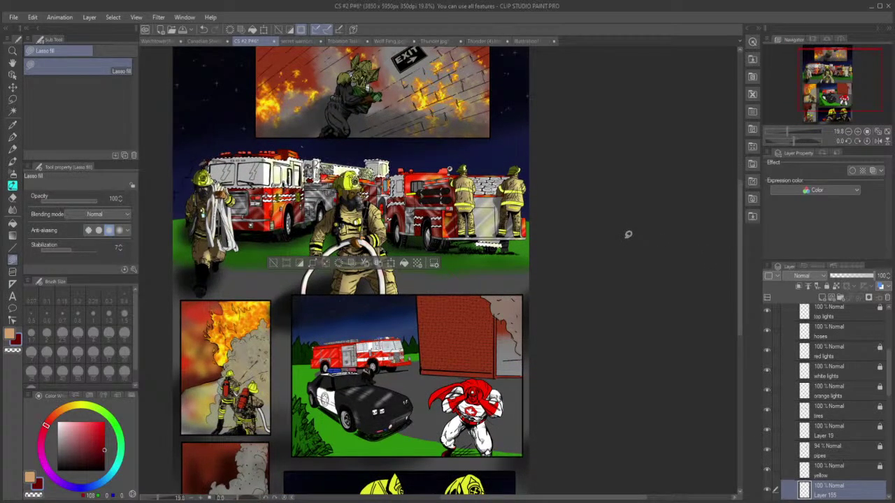